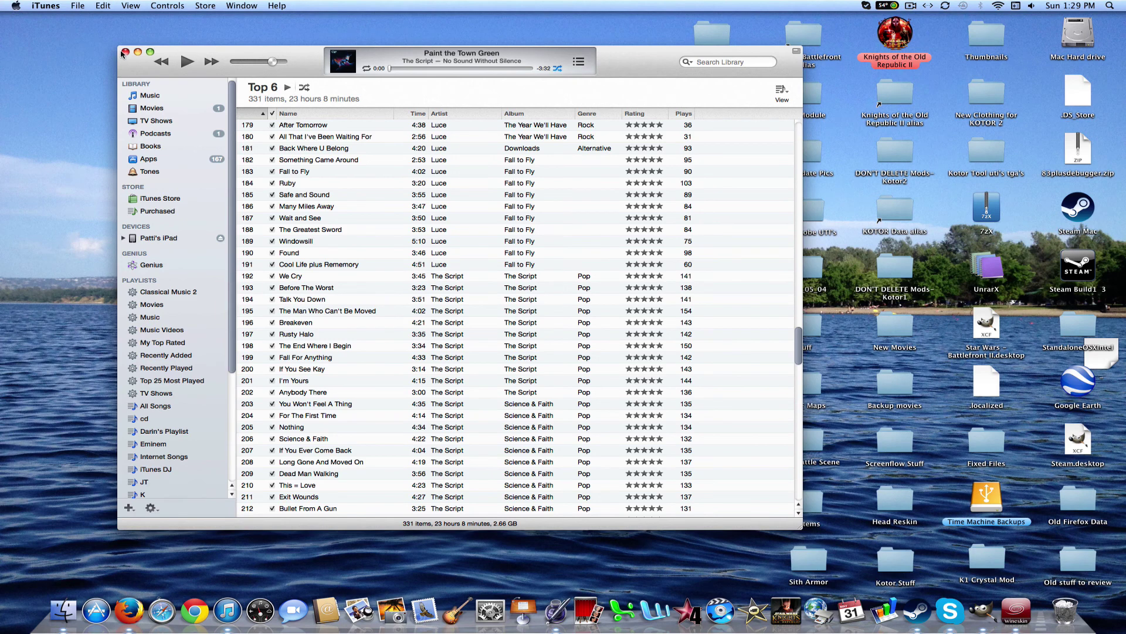
- Close the iTunes window, hide Steam, and bring Kotor Tool to the front
{"action": "left_click", "coordinate": [124, 52]}
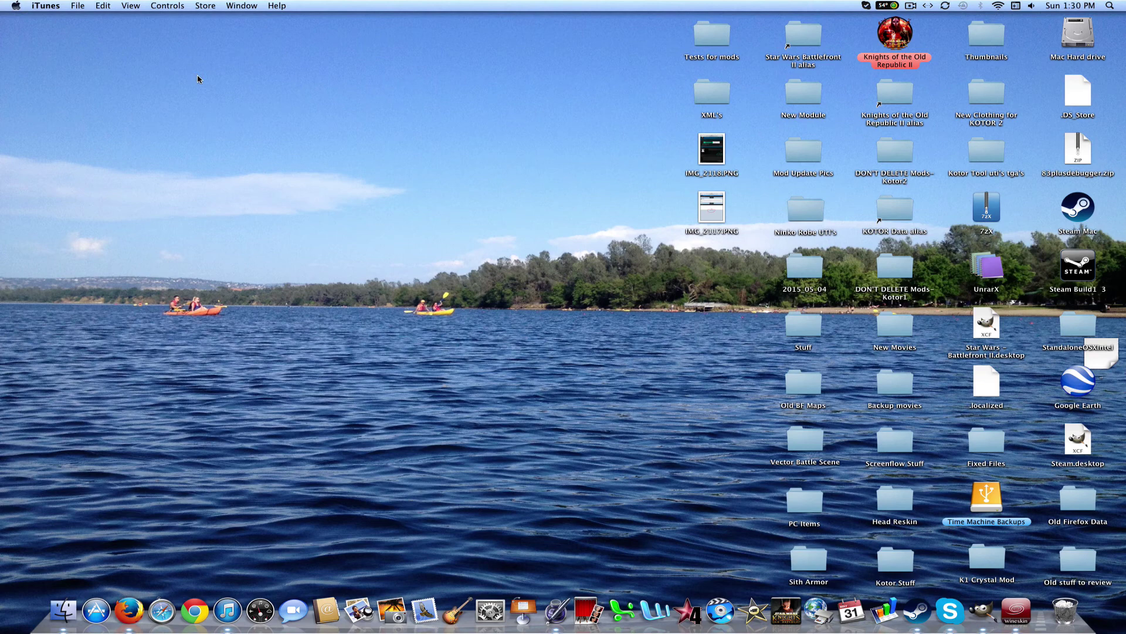
{"action": "left_click", "coordinate": [1021, 598]}
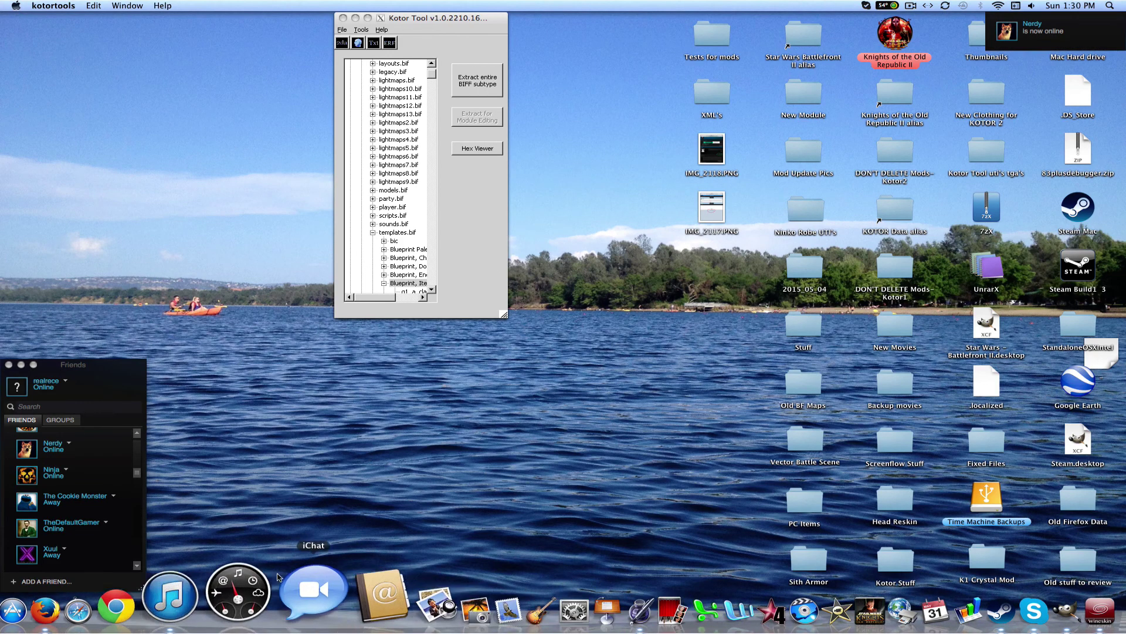
{"action": "right_click", "coordinate": [1065, 598]}
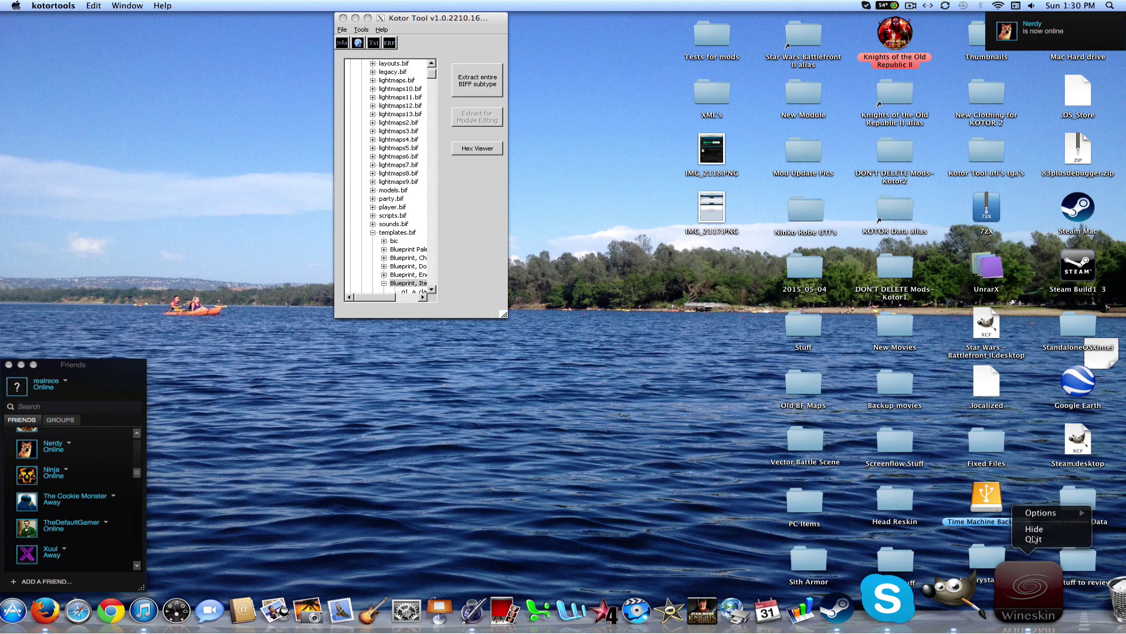
{"action": "left_click", "coordinate": [1032, 543]}
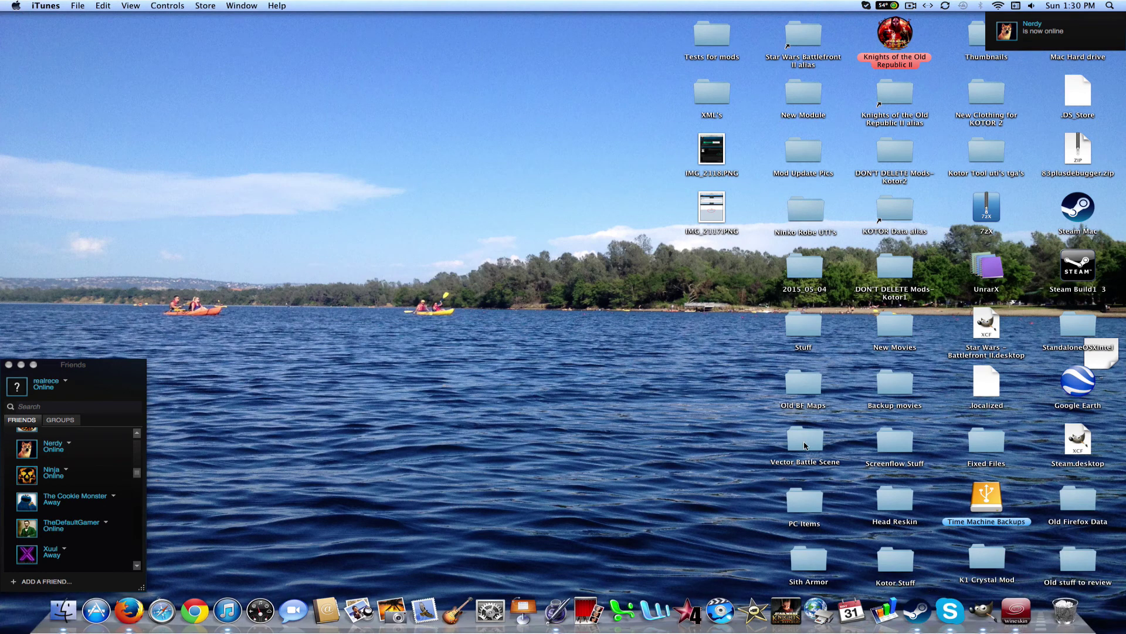
{"action": "right_click", "coordinate": [915, 605]}
{"action": "left_click", "coordinate": [937, 537]}
{"action": "left_click", "coordinate": [988, 586]}
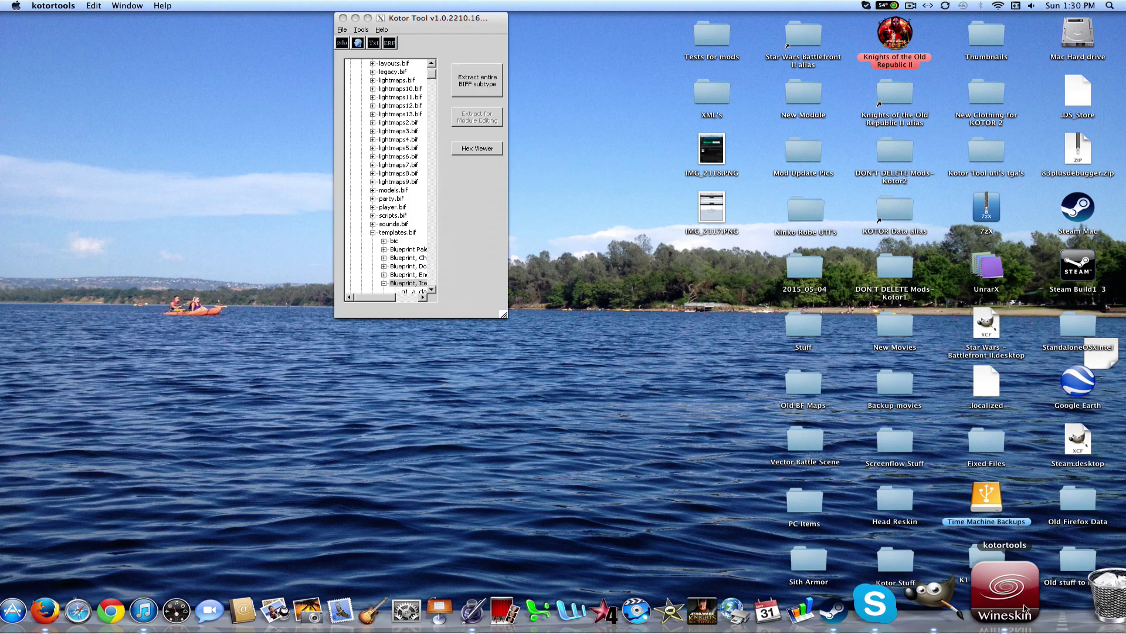
{"action": "left_click", "coordinate": [398, 301]}
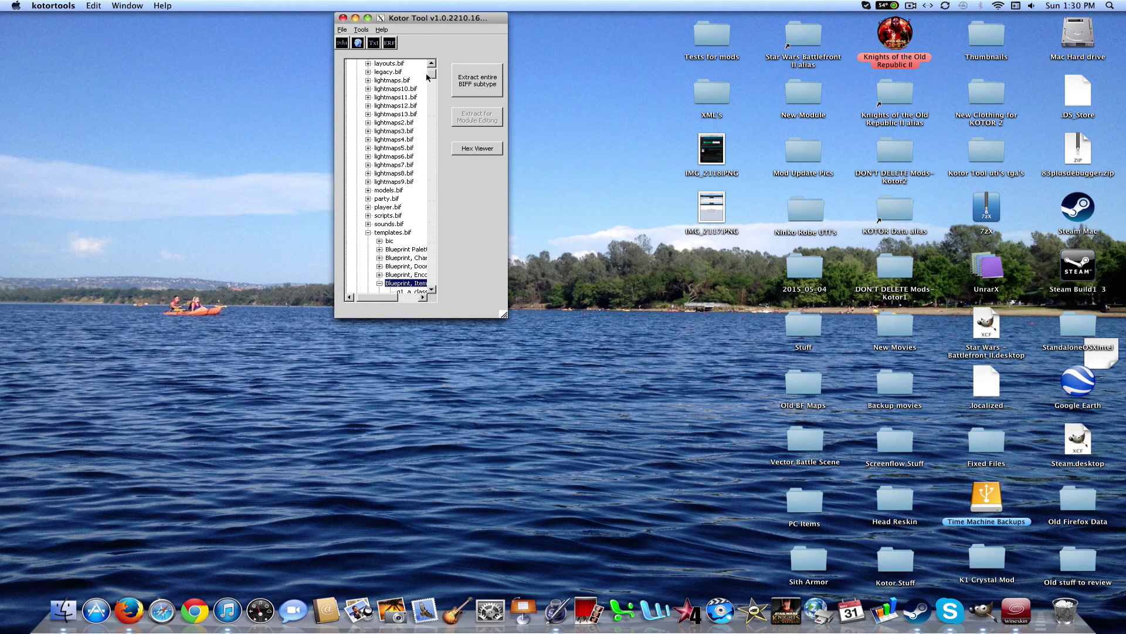
- Expand the P group of the swpc_tex_tpa texture pack under Kotor I, ERFs, TexturePacks
{"action": "scroll", "coordinate": [427, 77], "scroll_direction": "up", "scroll_amount": 2}
{"action": "left_click", "coordinate": [361, 71]}
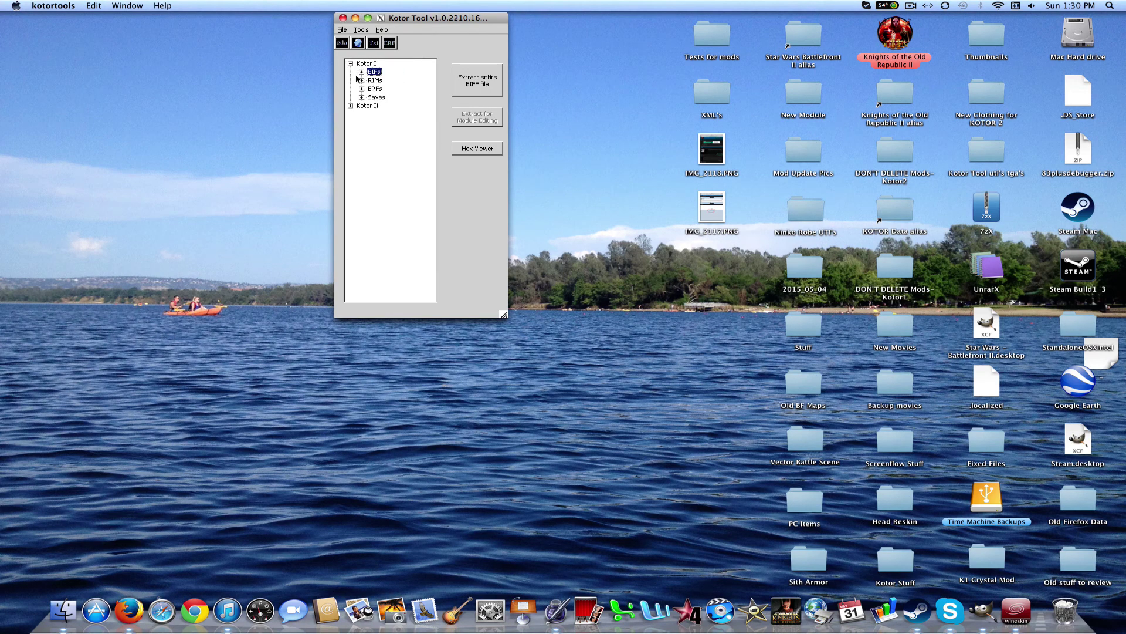
{"action": "left_click", "coordinate": [362, 89]}
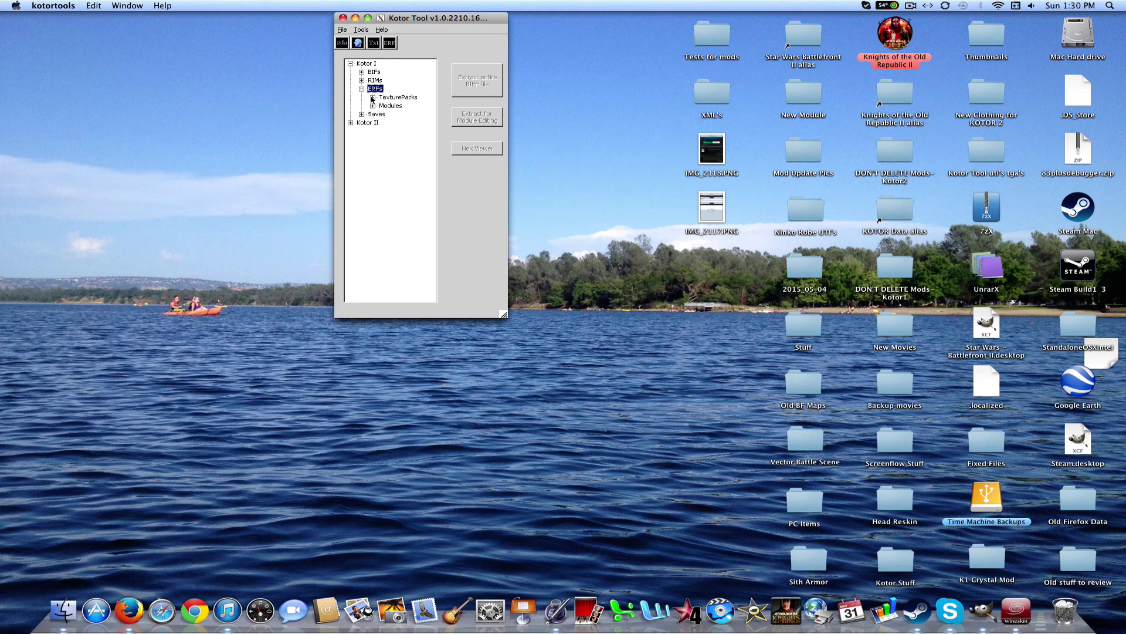
{"action": "left_click", "coordinate": [372, 97]}
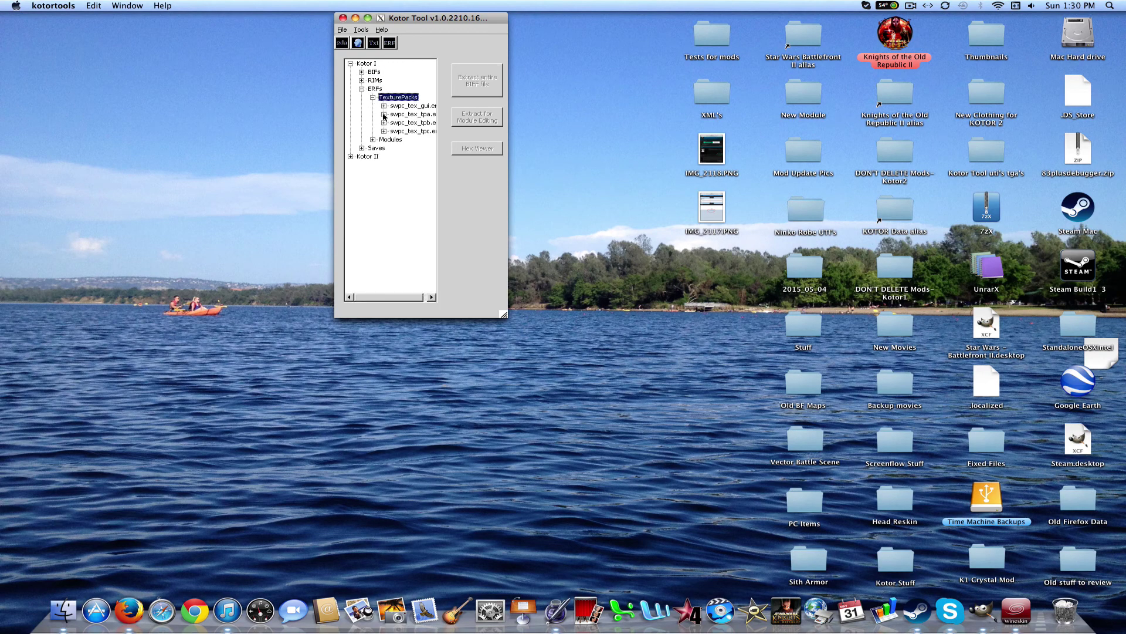
{"action": "left_click", "coordinate": [383, 115]}
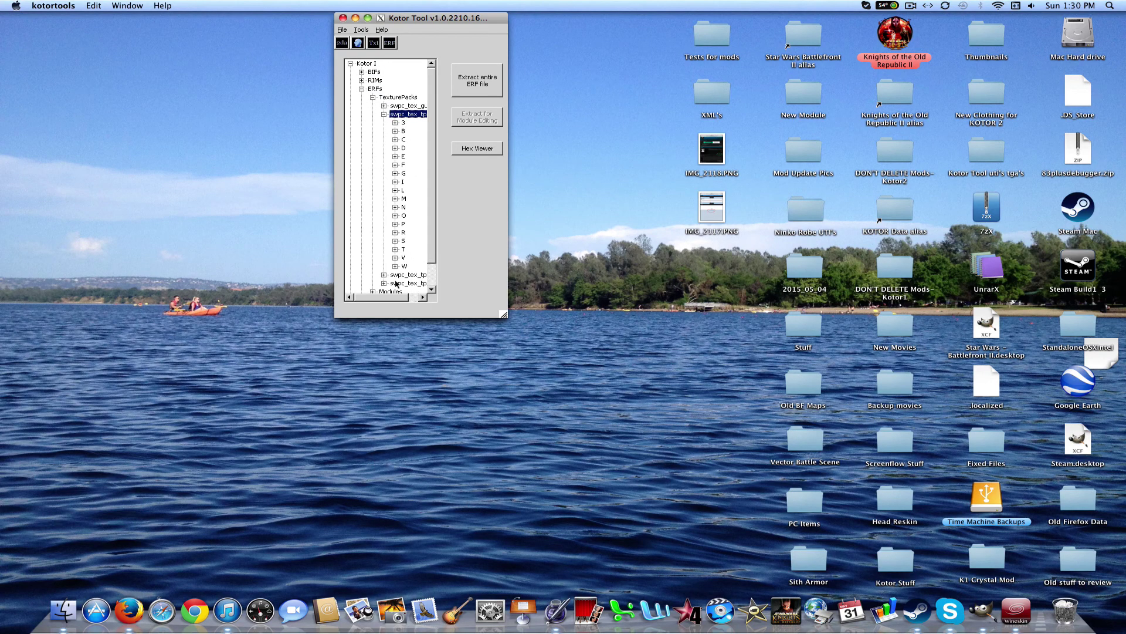
{"action": "left_click", "coordinate": [395, 224]}
{"action": "left_click_drag", "start_coordinate": [389, 300], "coordinate": [419, 290]}
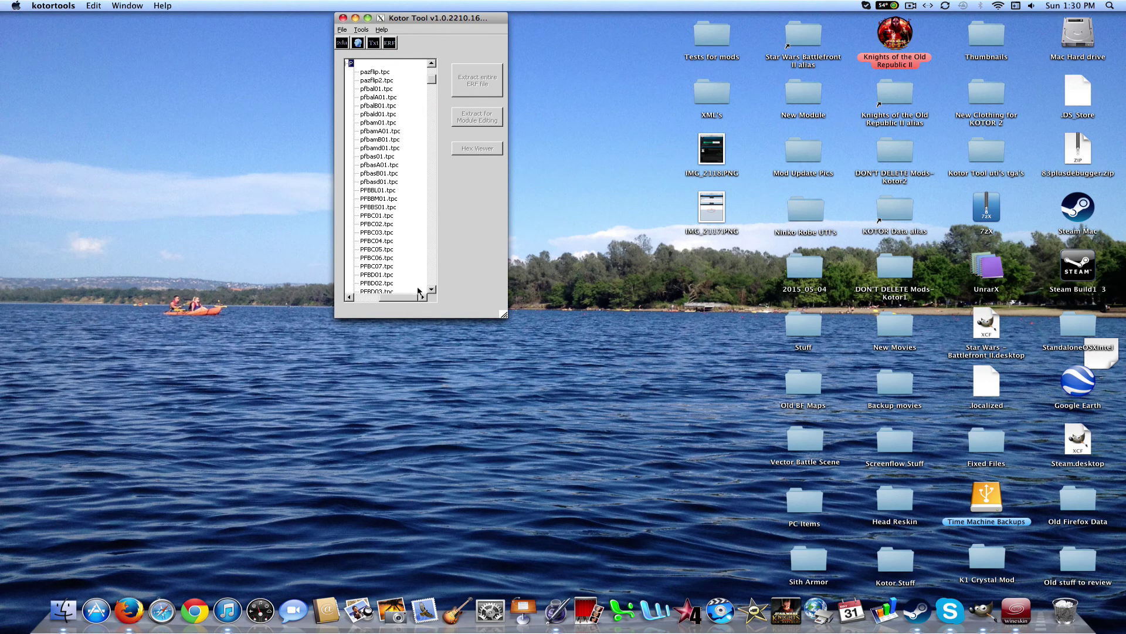
- Preview the texture PMBI01.tpc, then extract it to the Desktop as PMBI01.tga
{"action": "left_click_drag", "start_coordinate": [431, 78], "coordinate": [455, 244]}
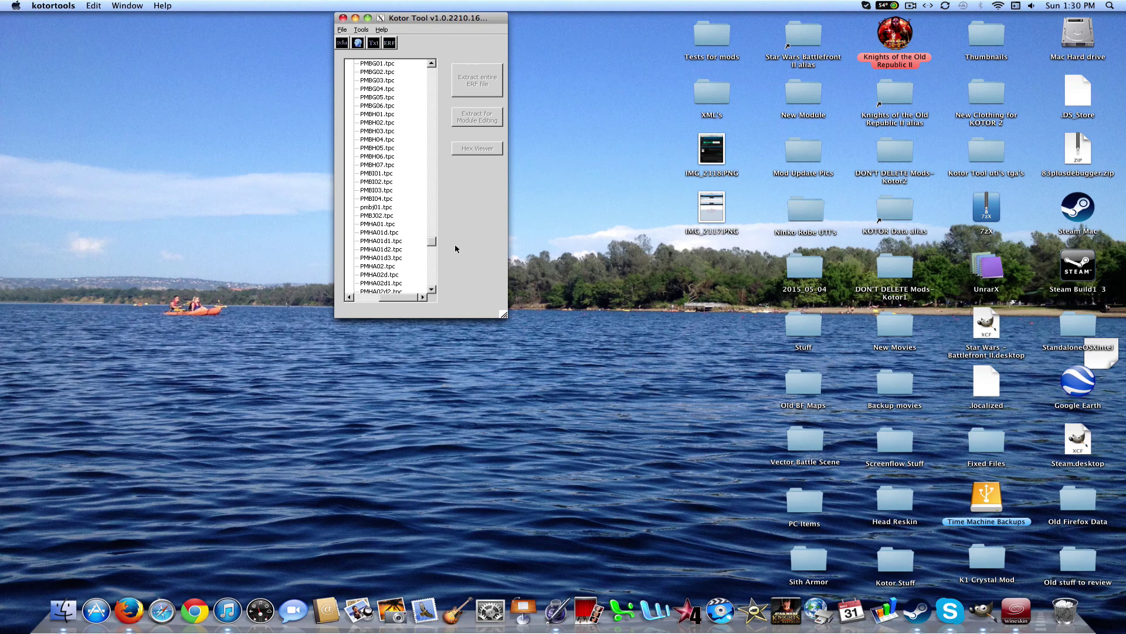
{"action": "left_click", "coordinate": [377, 174]}
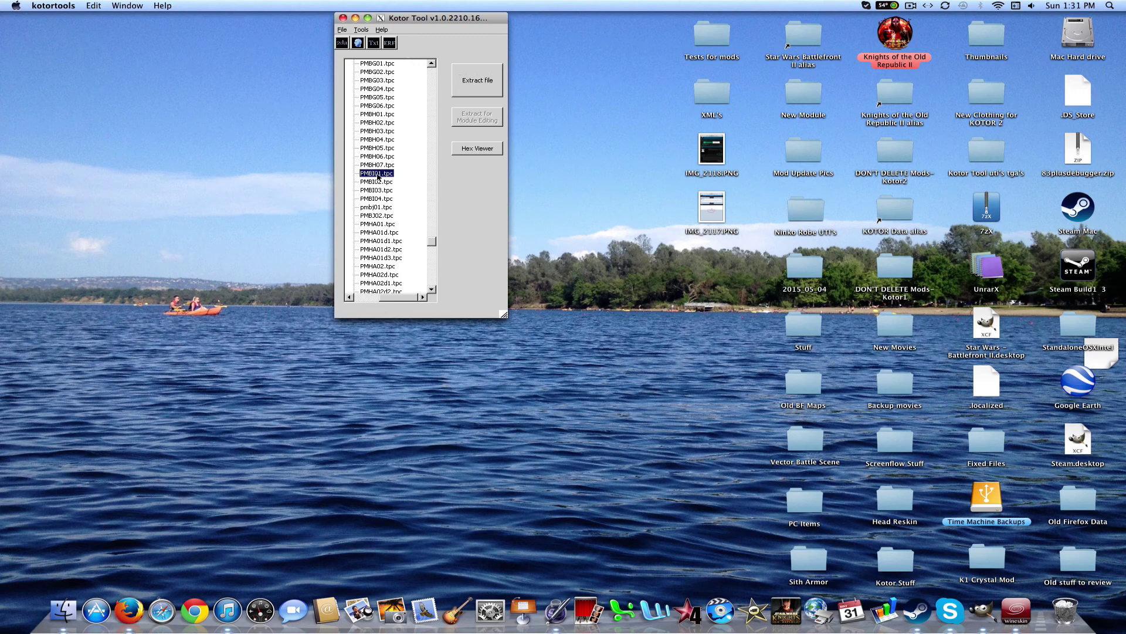
{"action": "double_click", "coordinate": [382, 177]}
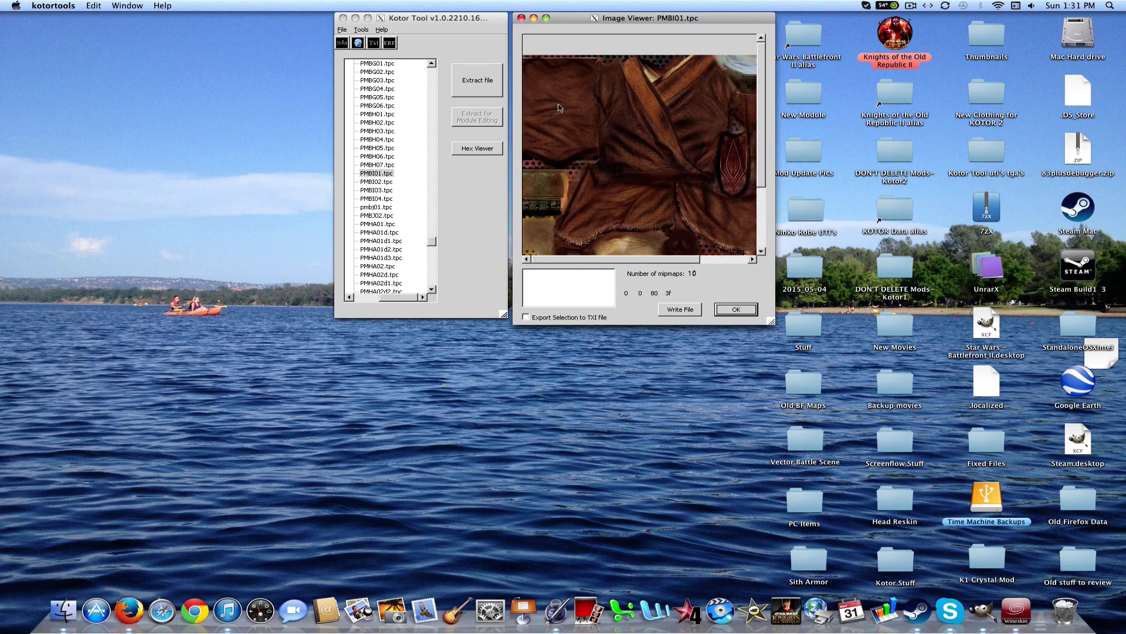
{"action": "left_click", "coordinate": [521, 18]}
{"action": "left_click", "coordinate": [475, 92]}
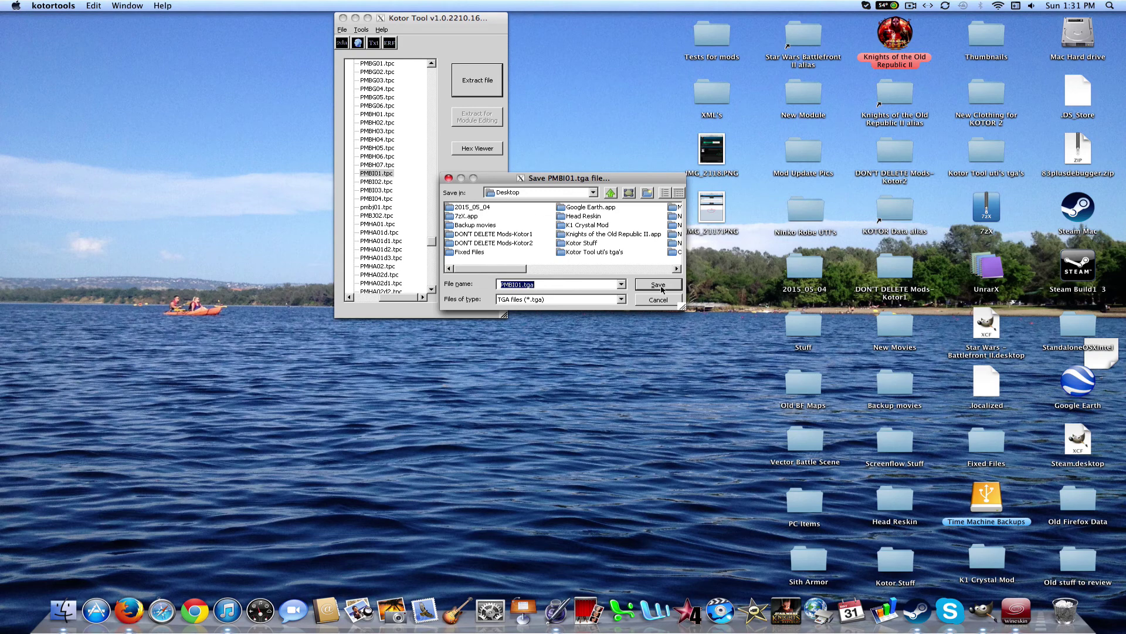
{"action": "left_click", "coordinate": [659, 286]}
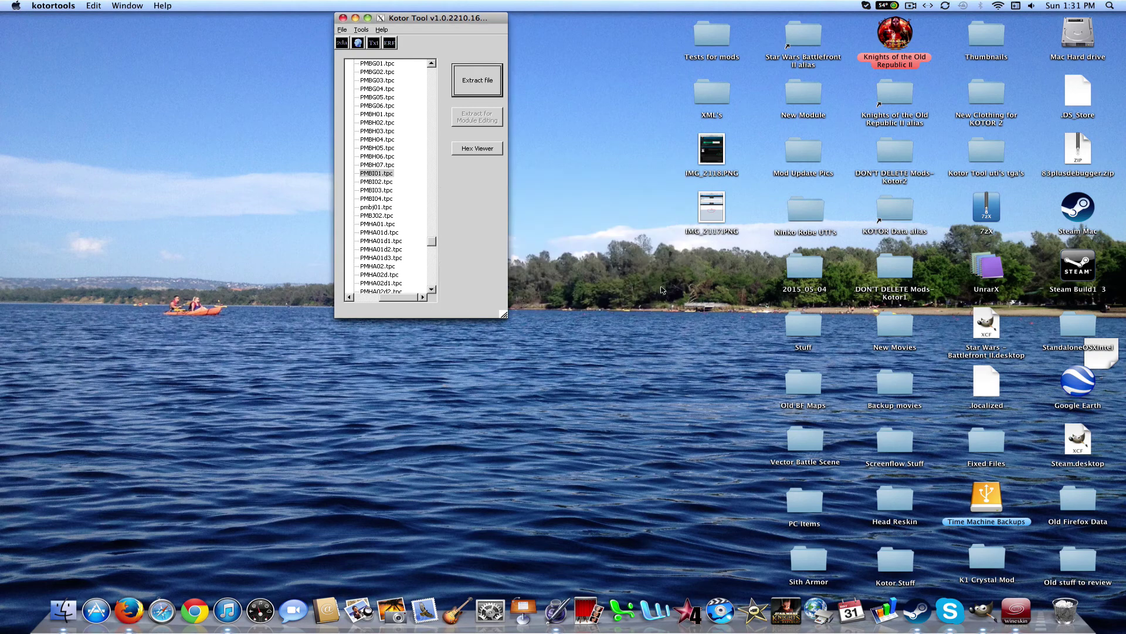
- Hide the Kotor Tool and Steam windows
{"action": "right_click", "coordinate": [1019, 605]}
{"action": "left_click", "coordinate": [1032, 534]}
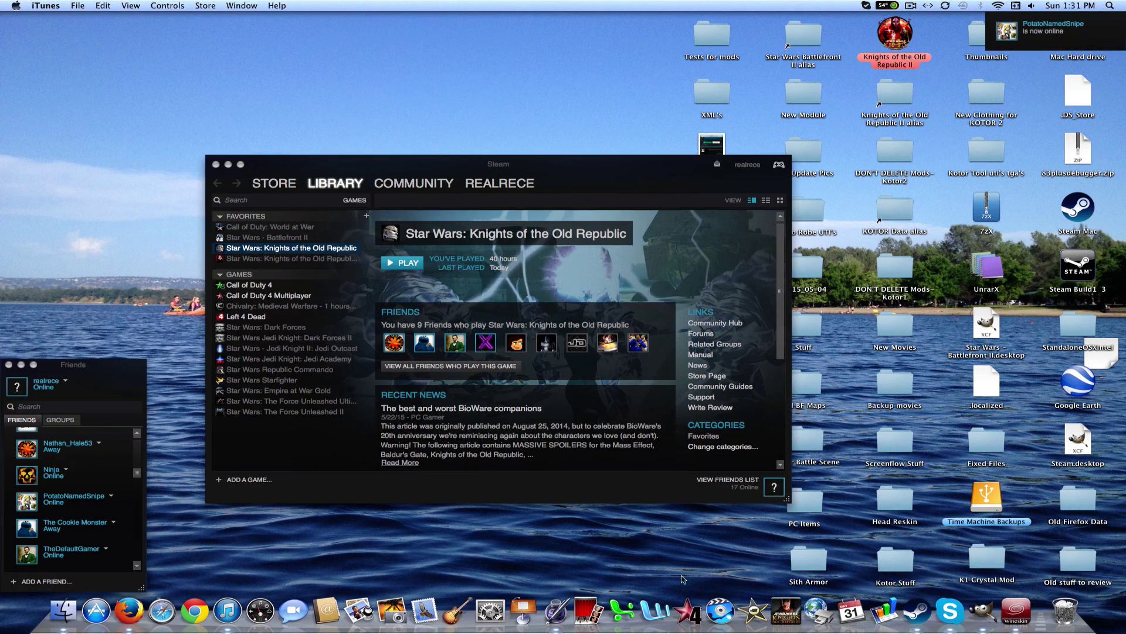
{"action": "right_click", "coordinate": [913, 593]}
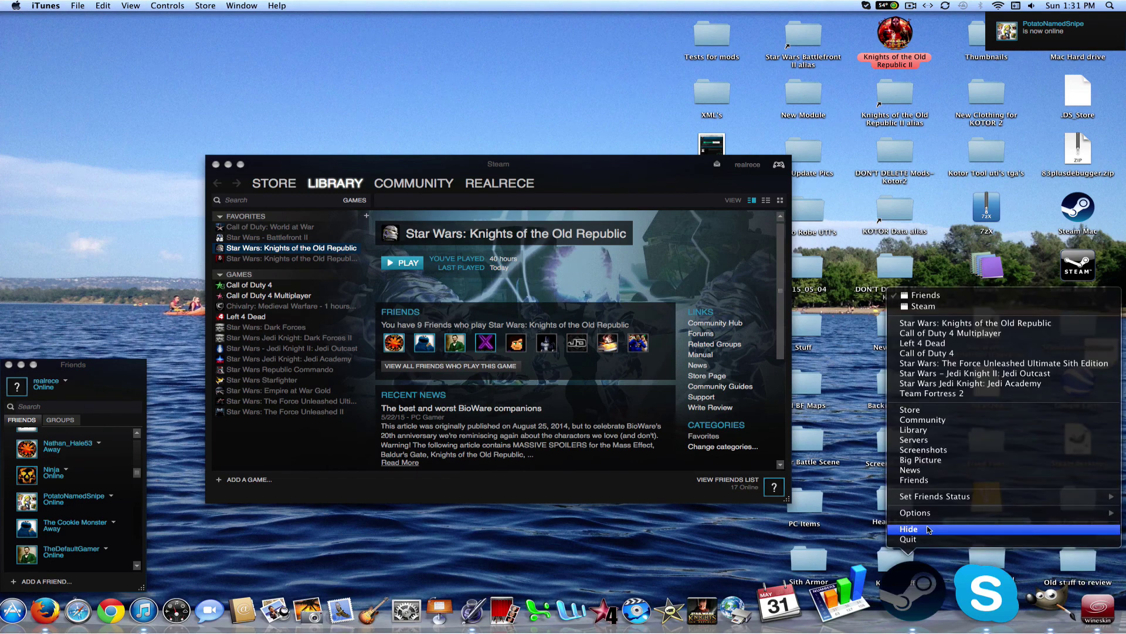
{"action": "left_click", "coordinate": [929, 530]}
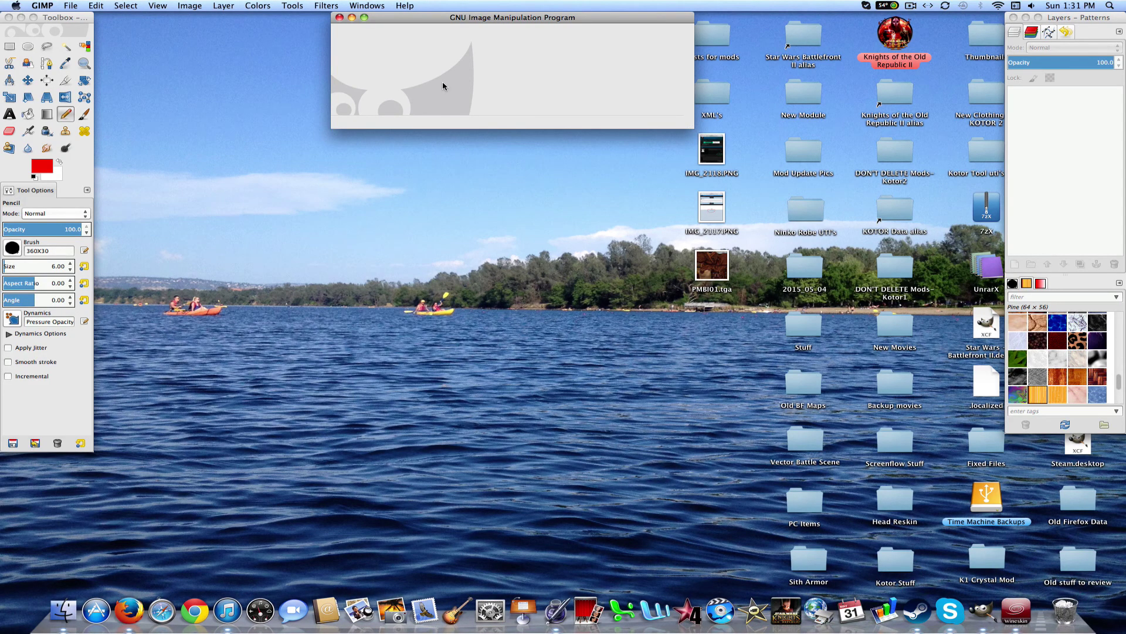
- In GIMP, create a new 512 × 512 px image, checking the size against the file info of PMBI01.tga
{"action": "left_click", "coordinate": [69, 4]}
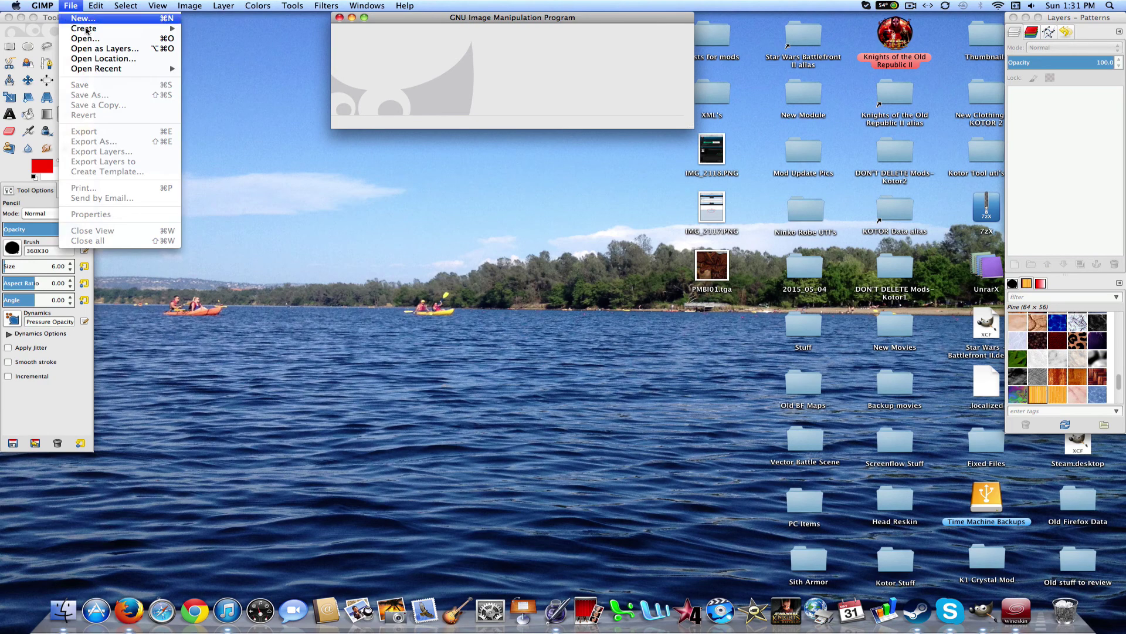
{"action": "left_click", "coordinate": [88, 18]}
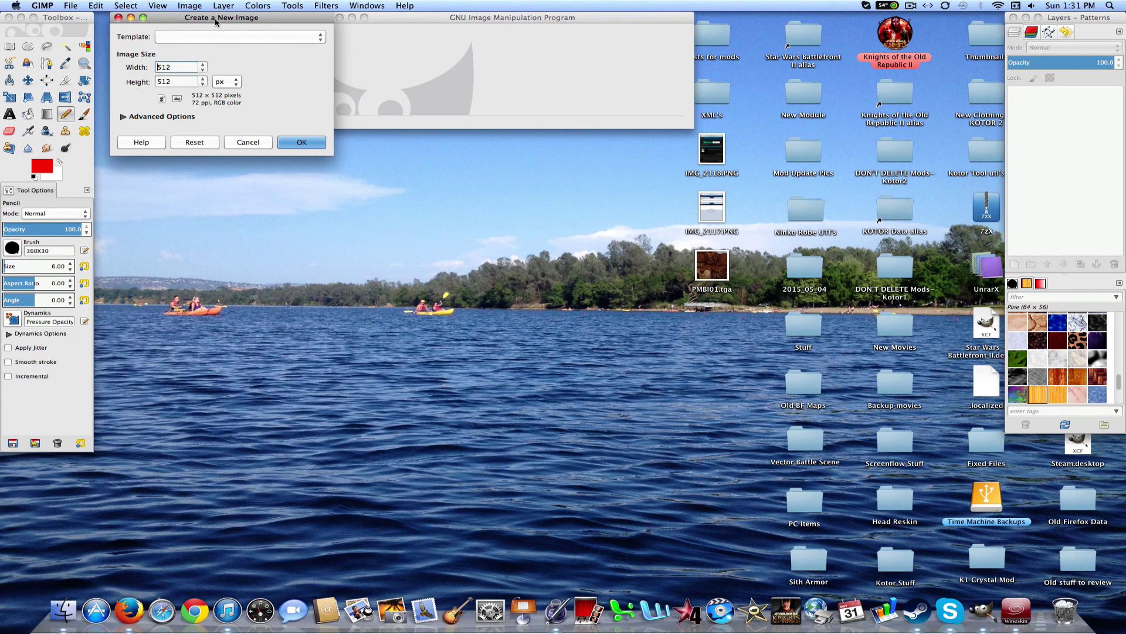
{"action": "right_click", "coordinate": [701, 261]}
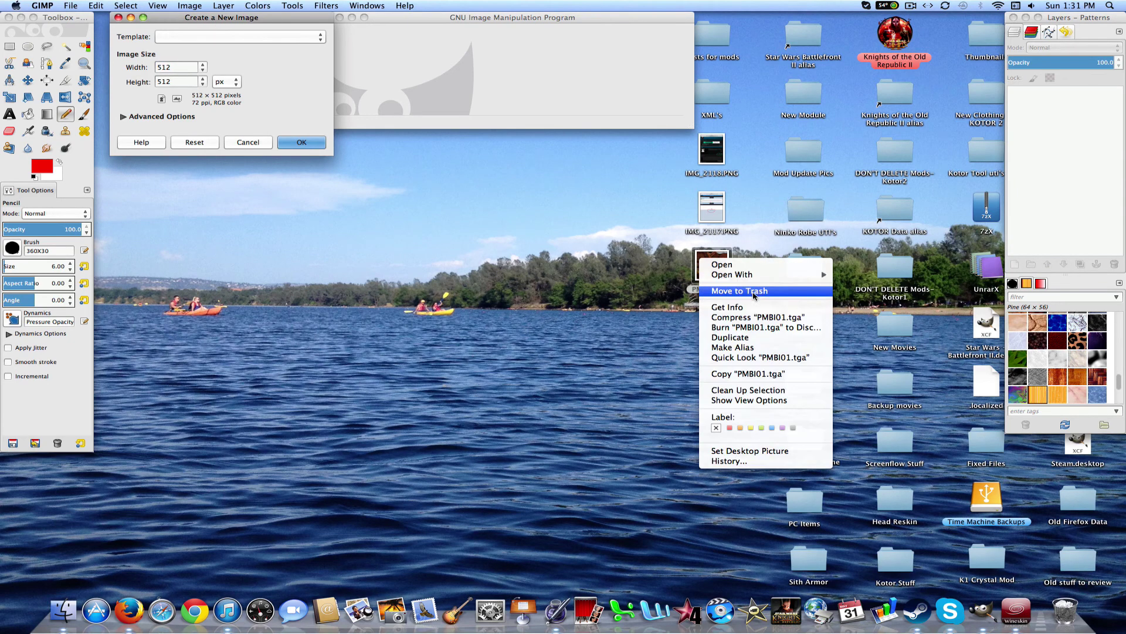
{"action": "left_click", "coordinate": [751, 307]}
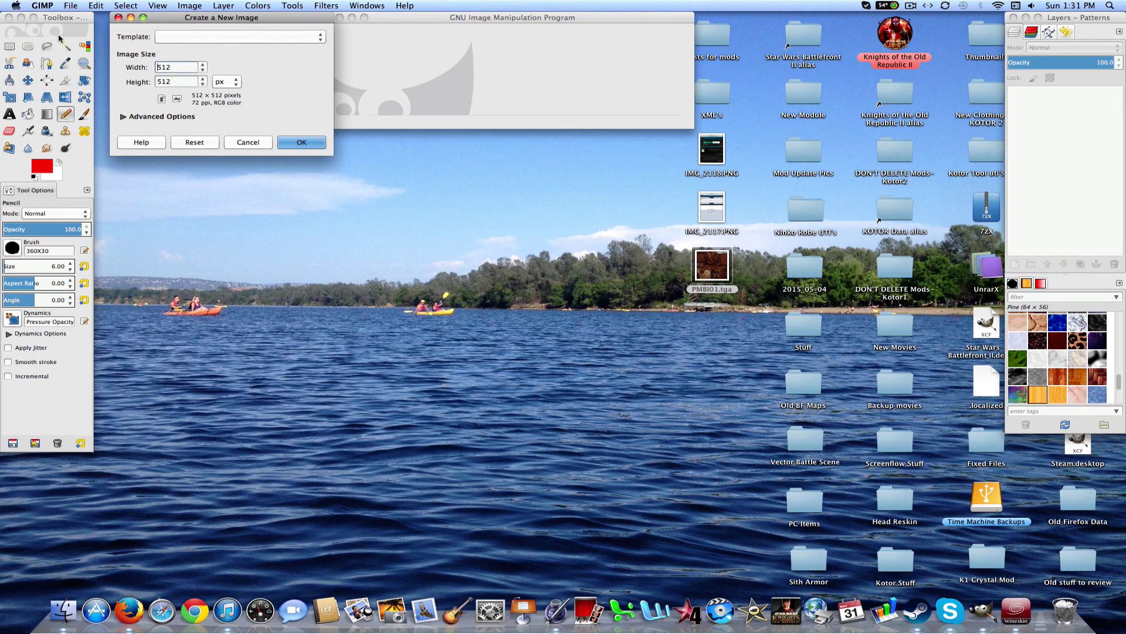
{"action": "left_click", "coordinate": [127, 184]}
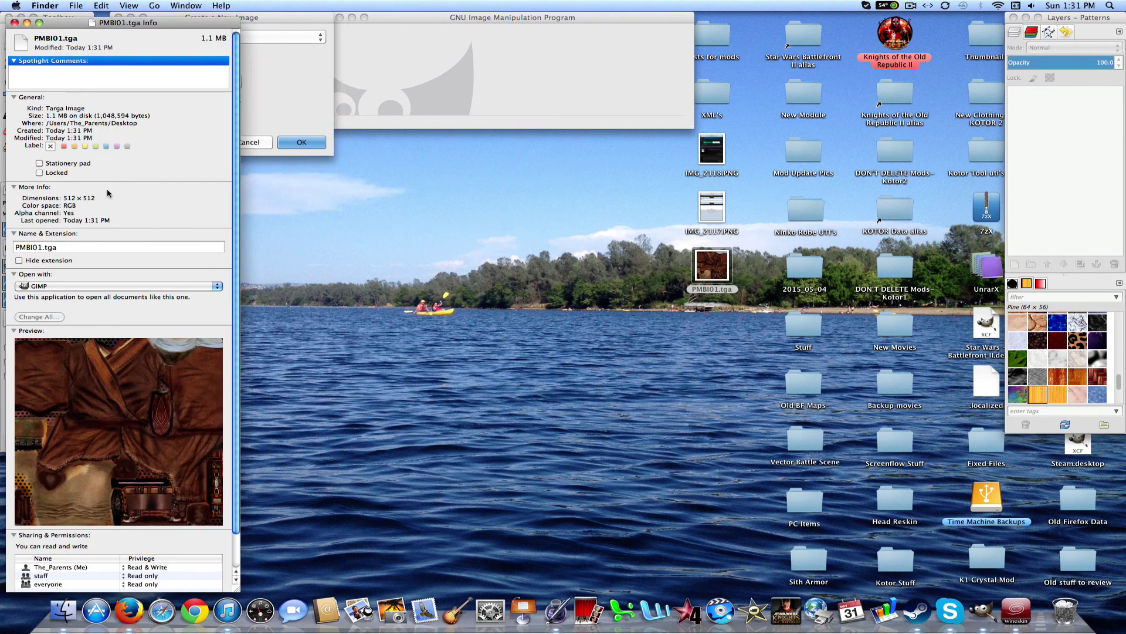
{"action": "left_click", "coordinate": [14, 22]}
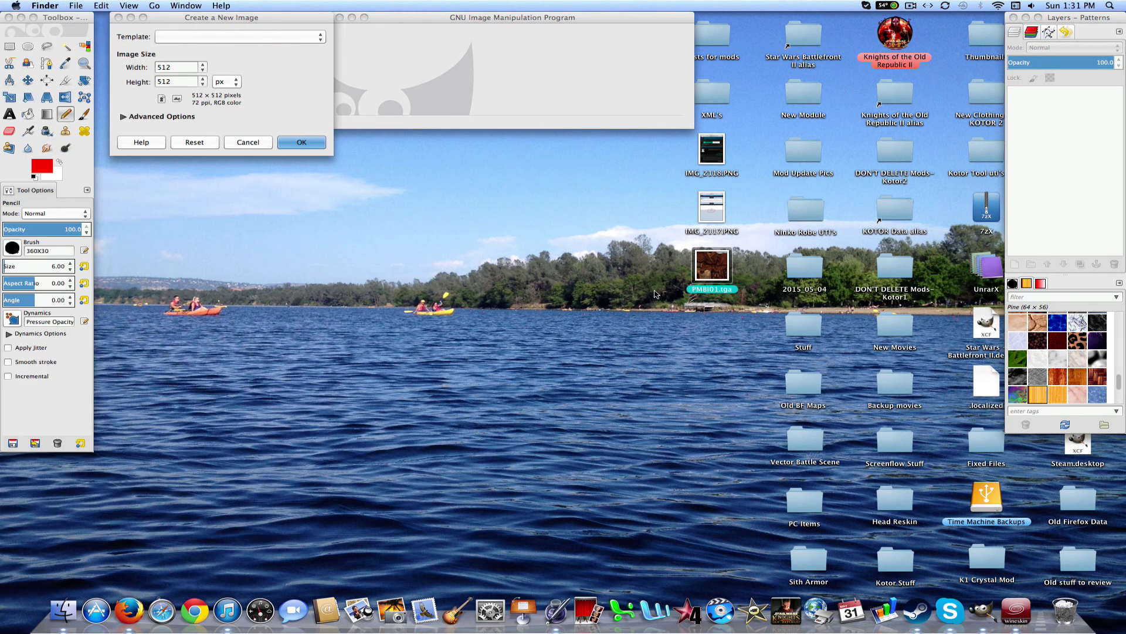
{"action": "left_click", "coordinate": [218, 20]}
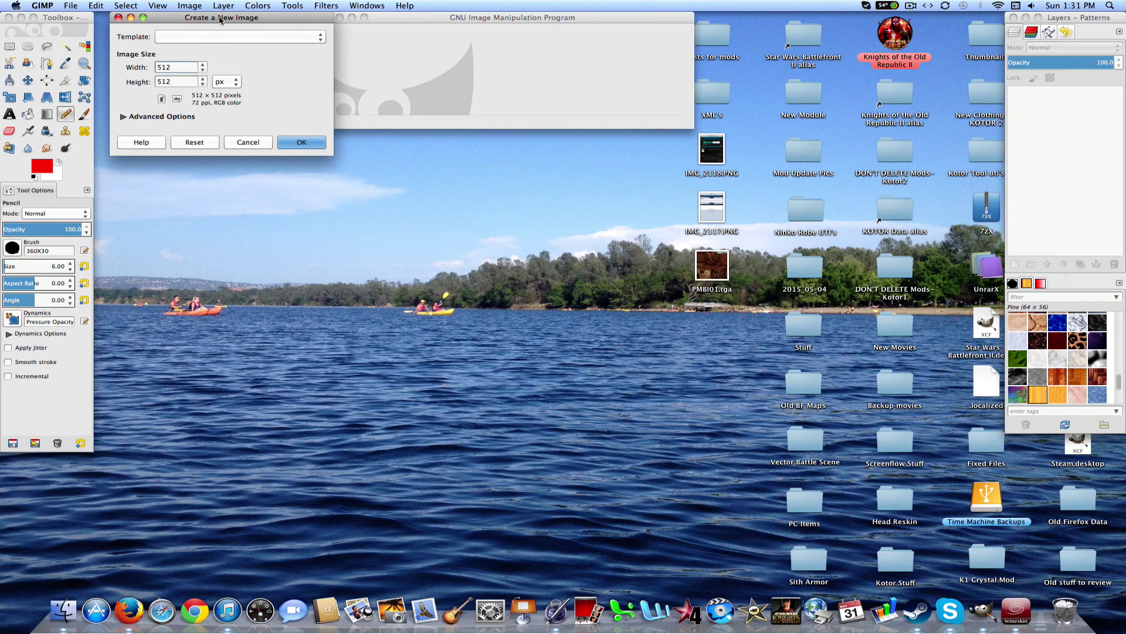
{"action": "left_click", "coordinate": [302, 142]}
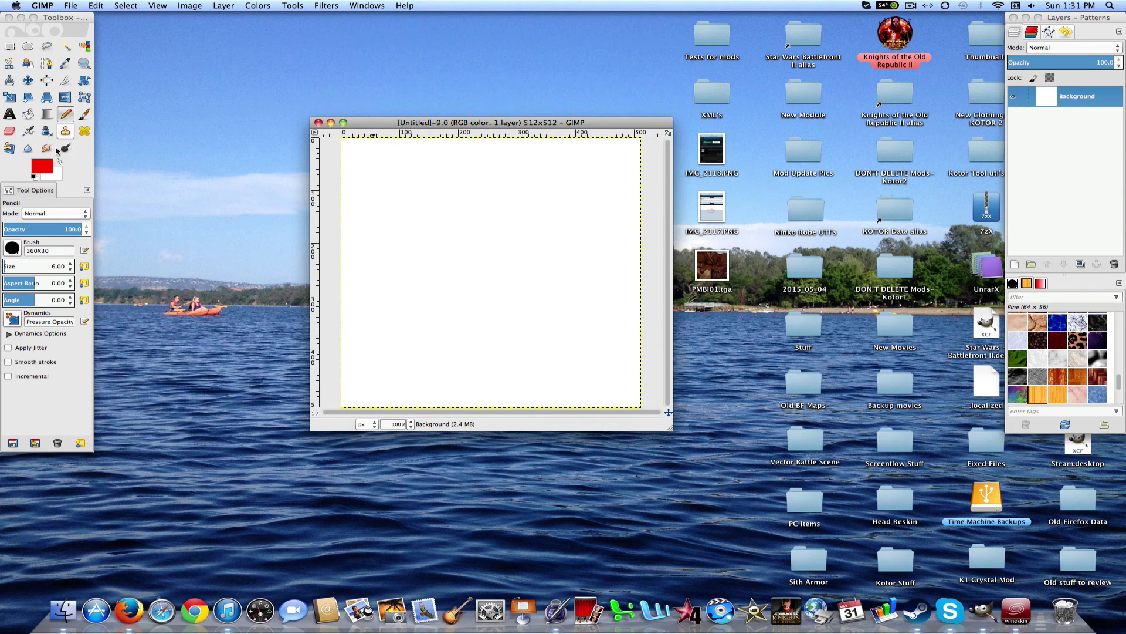
- Reset the foreground colour to black and set the Pencil brush size to 200
{"action": "left_click", "coordinate": [32, 178]}
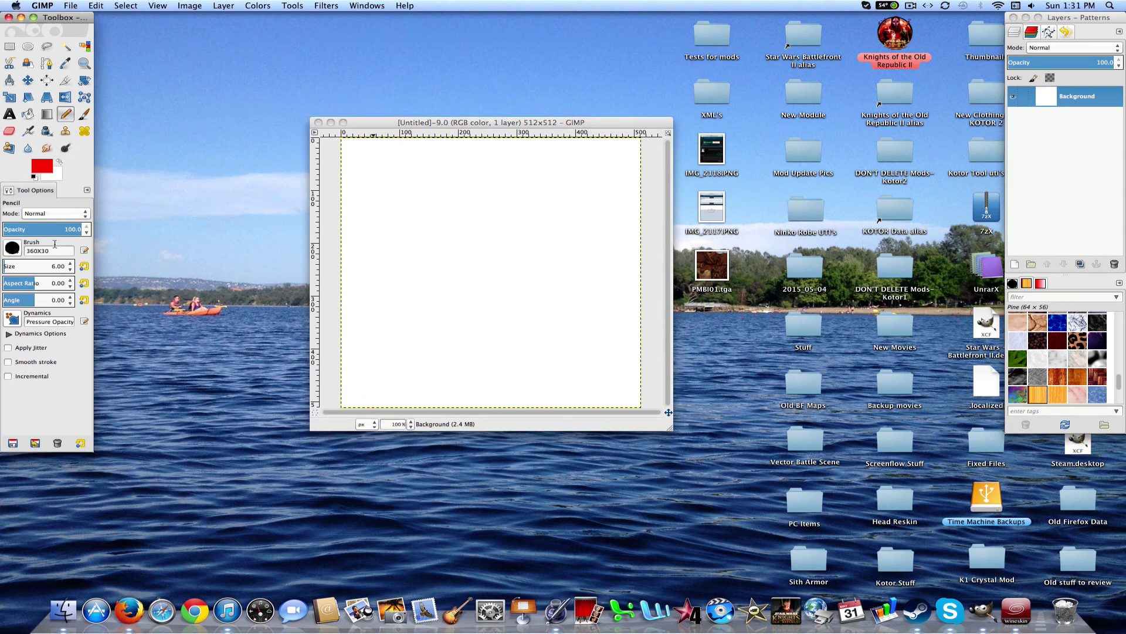
{"action": "left_click", "coordinate": [32, 178]}
{"action": "left_click", "coordinate": [12, 248]}
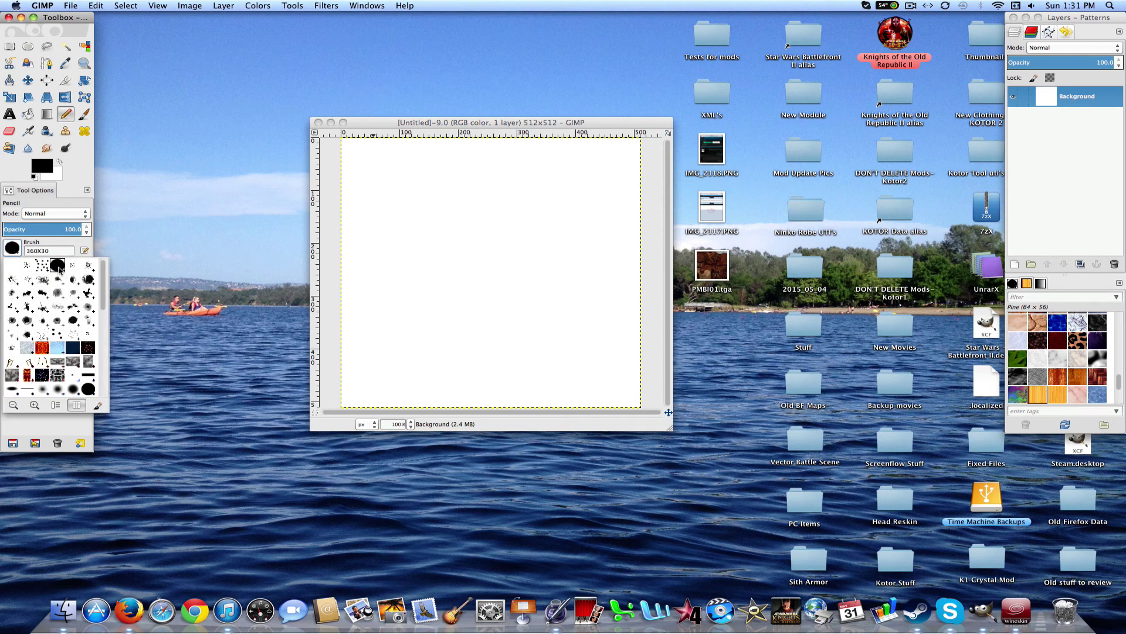
{"action": "left_click", "coordinate": [68, 252]}
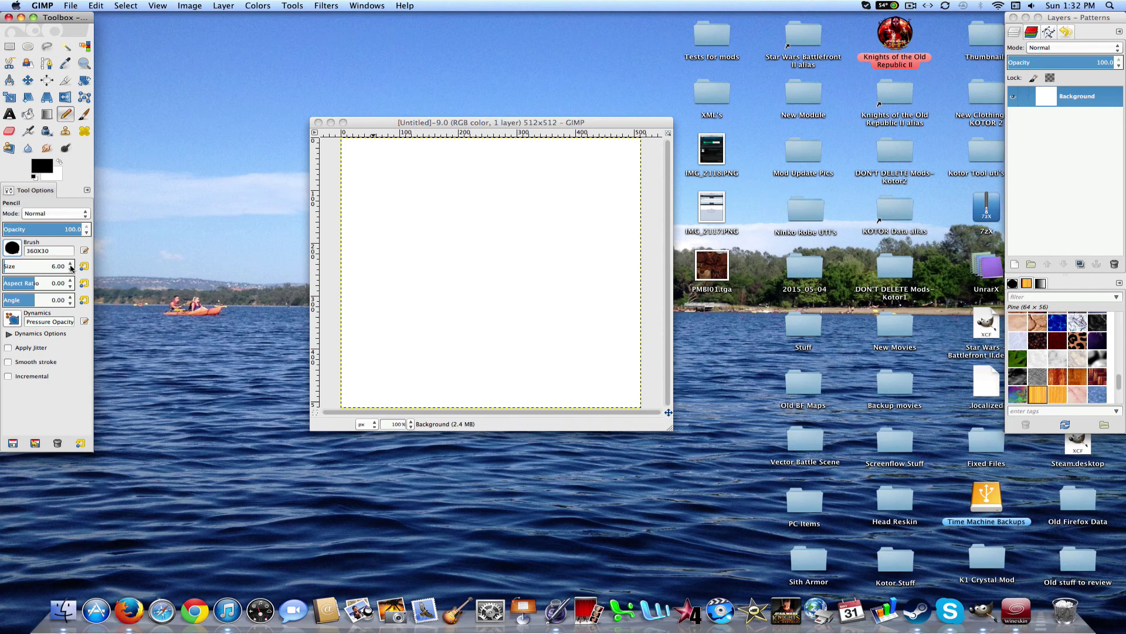
{"action": "left_click", "coordinate": [70, 264]}
{"action": "left_click", "coordinate": [70, 264]}
{"action": "type", "text": "200"}
{"action": "key", "text": "Return"}
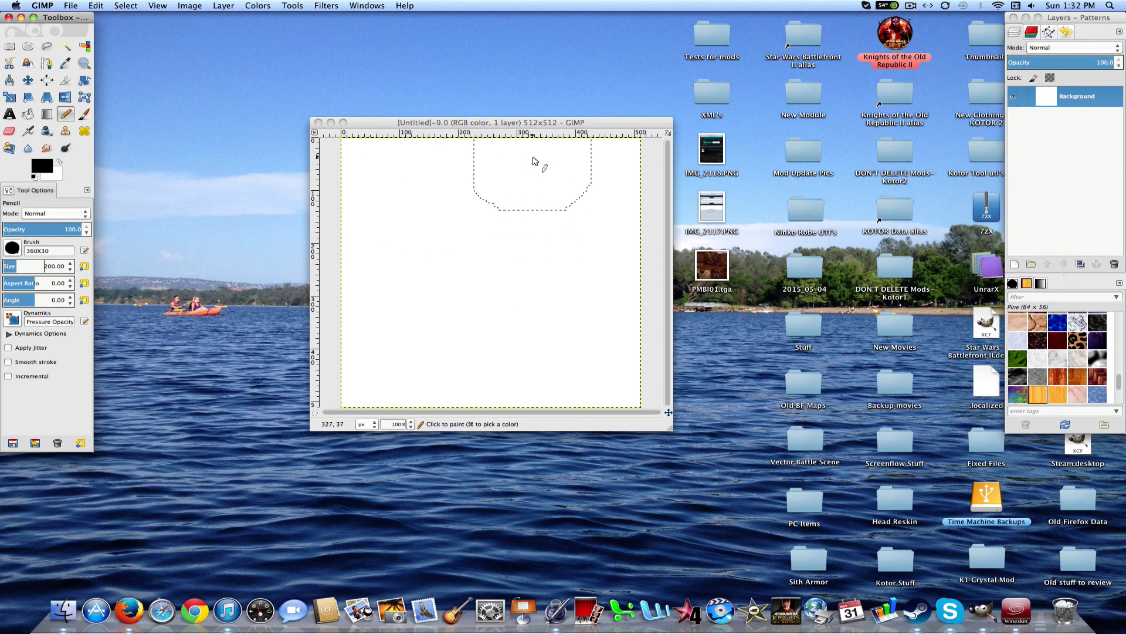
- Undo a black test stroke on the canvas and switch the Pencil brush to 2. Hardness 100
{"action": "mouse_move", "coordinate": [530, 155]}
{"action": "left_mouse_down"}
{"action": "mouse_move", "coordinate": [571, 239]}
{"action": "mouse_move", "coordinate": [533, 326]}
{"action": "mouse_move", "coordinate": [548, 401]}
{"action": "left_mouse_up"}
{"action": "key", "text": "super+z"}
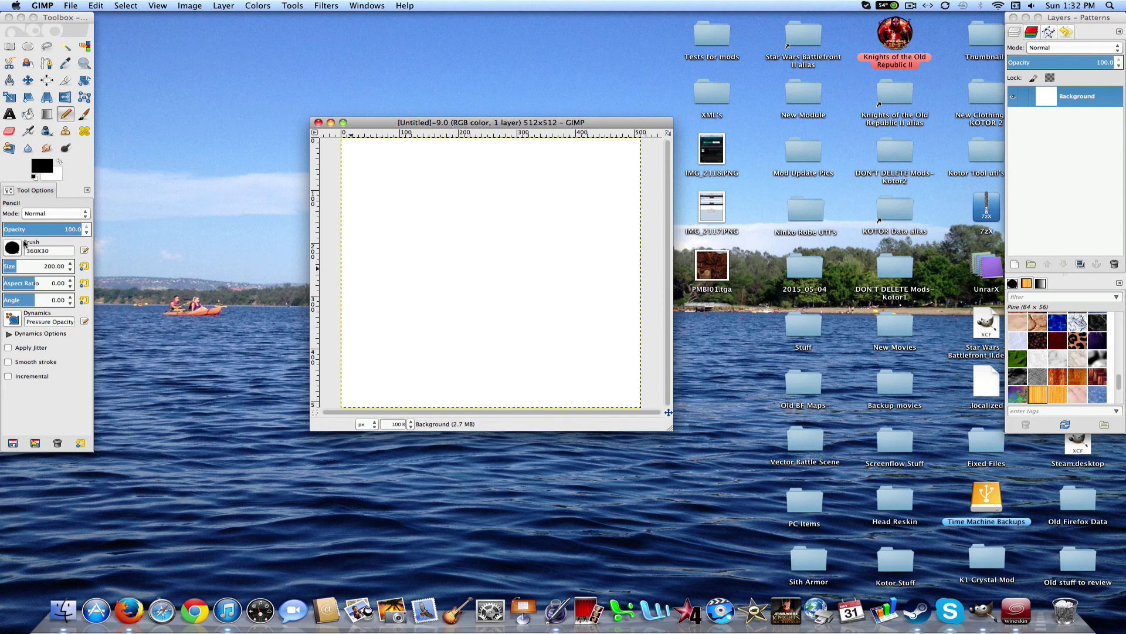
{"action": "left_click", "coordinate": [22, 248]}
{"action": "left_click", "coordinate": [22, 249]}
{"action": "left_click", "coordinate": [35, 258]}
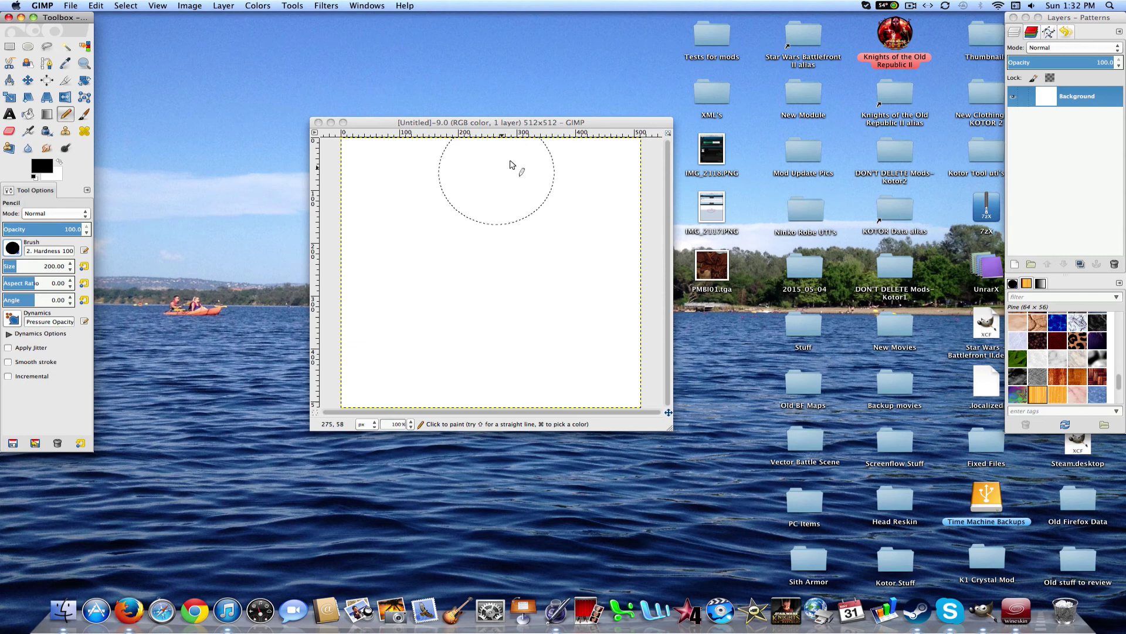
- Paint roughly the right half of the canvas black from the upper to the lower edge, leaving the left half white
{"action": "left_click", "coordinate": [511, 144]}
{"action": "mouse_move", "coordinate": [511, 144]}
{"action": "left_mouse_down"}
{"action": "mouse_move", "coordinate": [536, 188]}
{"action": "mouse_move", "coordinate": [523, 317]}
{"action": "mouse_move", "coordinate": [530, 402]}
{"action": "mouse_move", "coordinate": [607, 173]}
{"action": "mouse_move", "coordinate": [587, 393]}
{"action": "mouse_move", "coordinate": [608, 253]}
{"action": "mouse_move", "coordinate": [561, 182]}
{"action": "mouse_move", "coordinate": [494, 128]}
{"action": "left_mouse_up"}
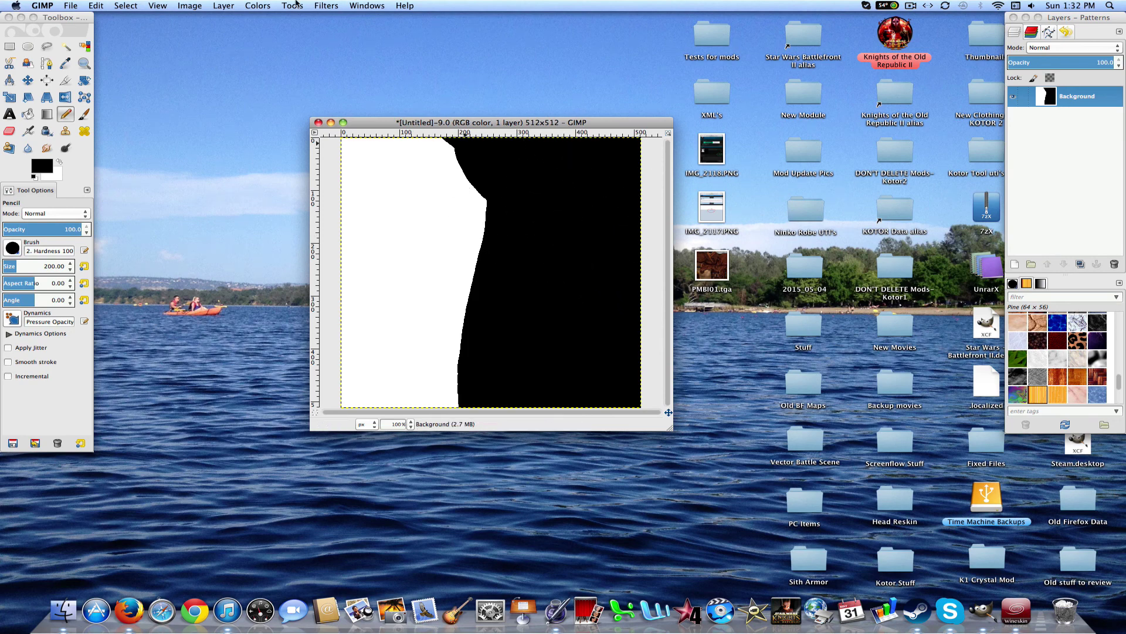
- Apply a Gaussian Blur with a 100 px horizontal and vertical radius to the black-and-white image
{"action": "left_click", "coordinate": [326, 6]}
{"action": "mouse_move", "coordinate": [457, 64]}
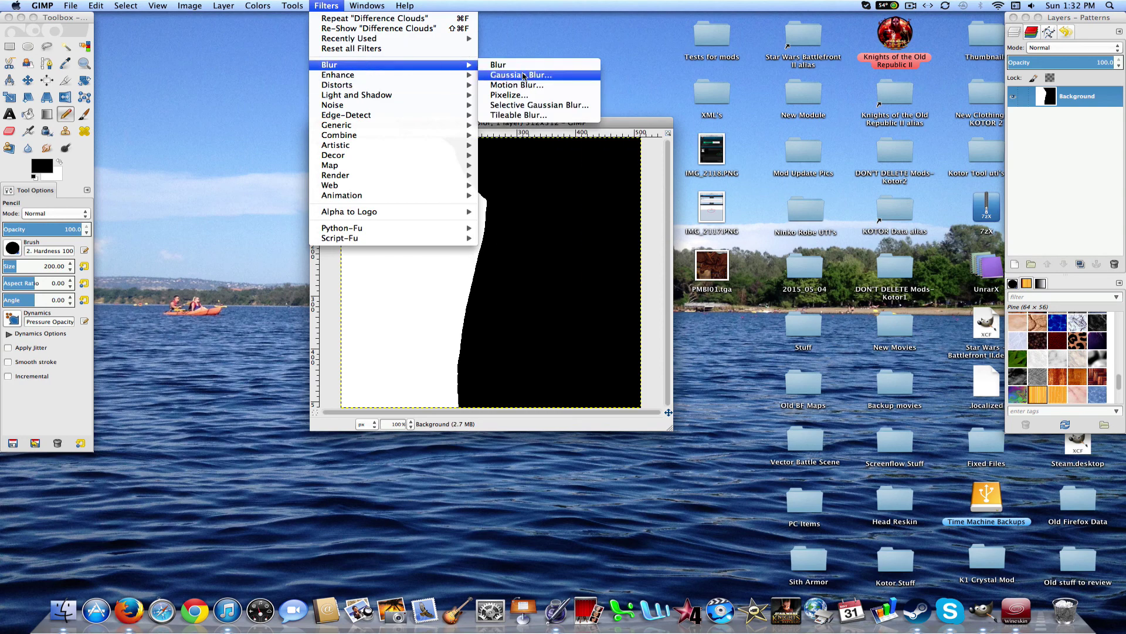
{"action": "left_click", "coordinate": [523, 75]}
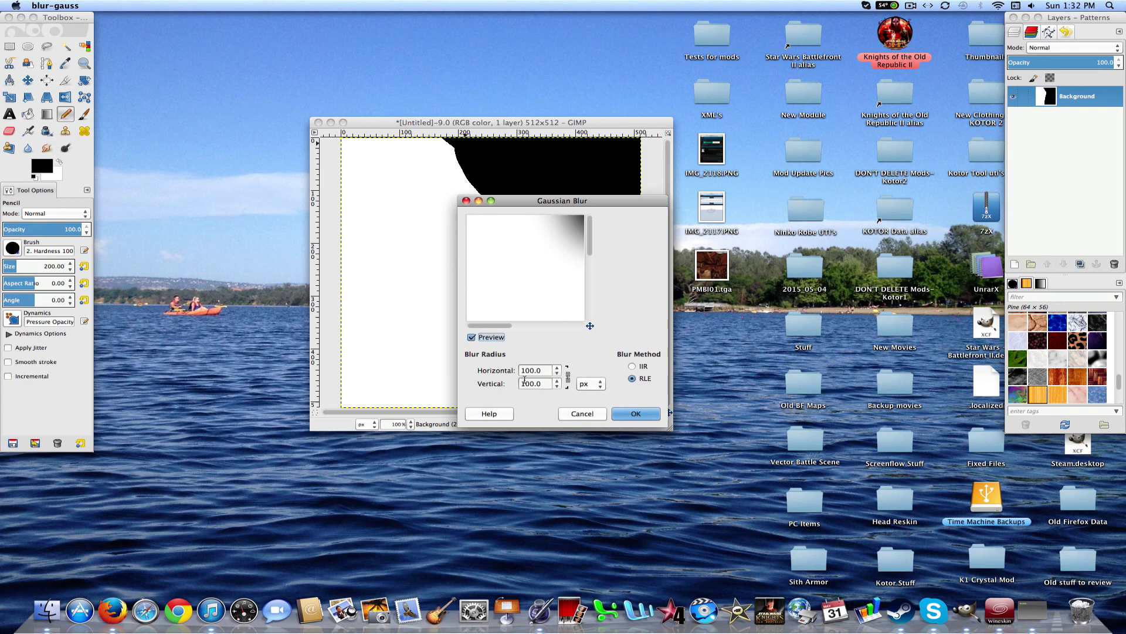
{"action": "left_click", "coordinate": [634, 413]}
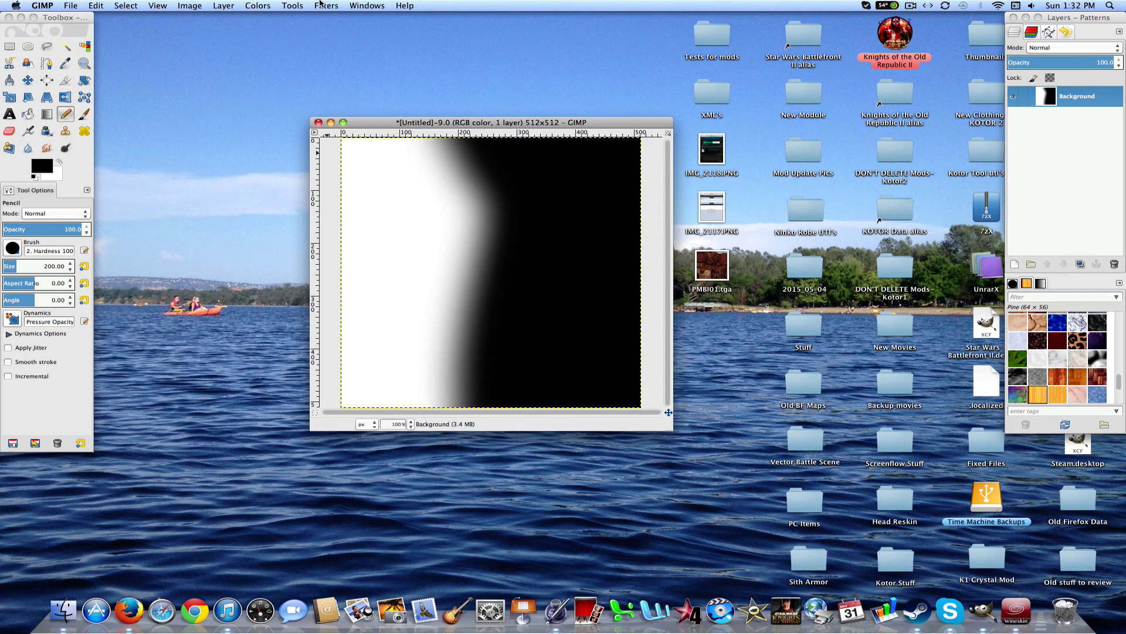
- Render Difference Clouds over the blurred image with detail 15 and X and Y size 10.0
{"action": "left_click", "coordinate": [327, 5]}
{"action": "mouse_move", "coordinate": [361, 84]}
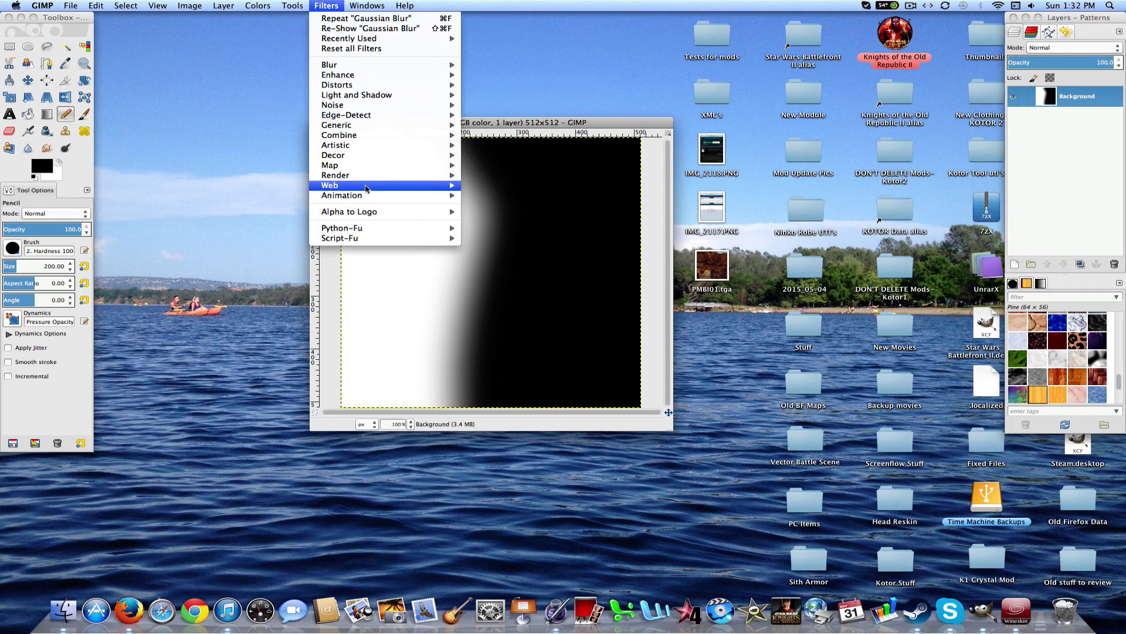
{"action": "mouse_move", "coordinate": [367, 175]}
{"action": "mouse_move", "coordinate": [518, 174]}
{"action": "left_click", "coordinate": [601, 175]}
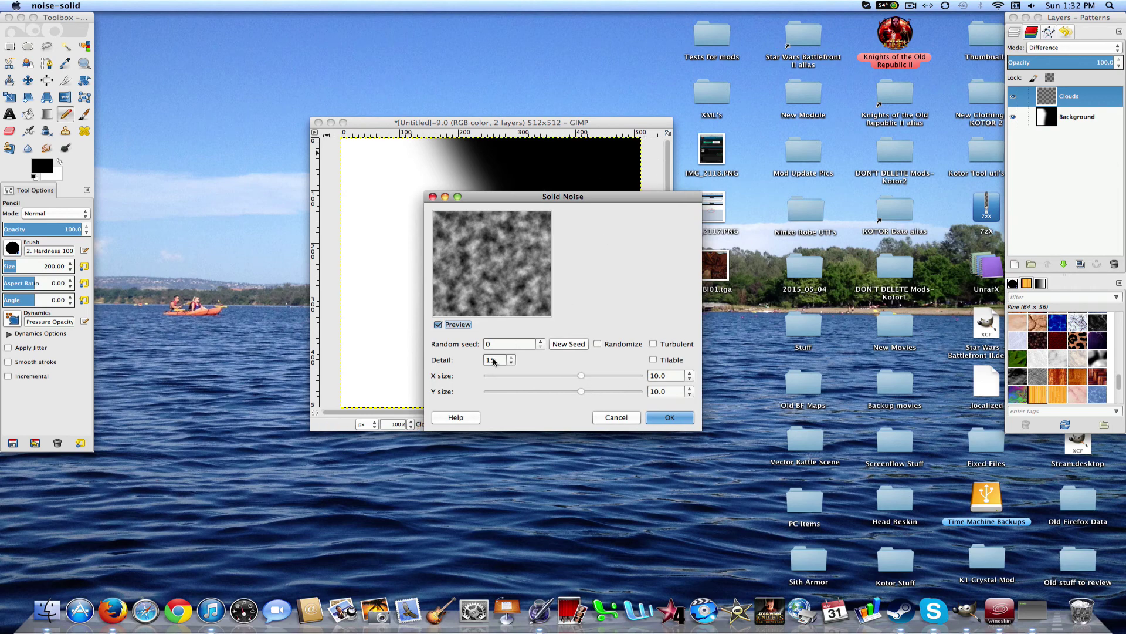
{"action": "left_click", "coordinate": [685, 419]}
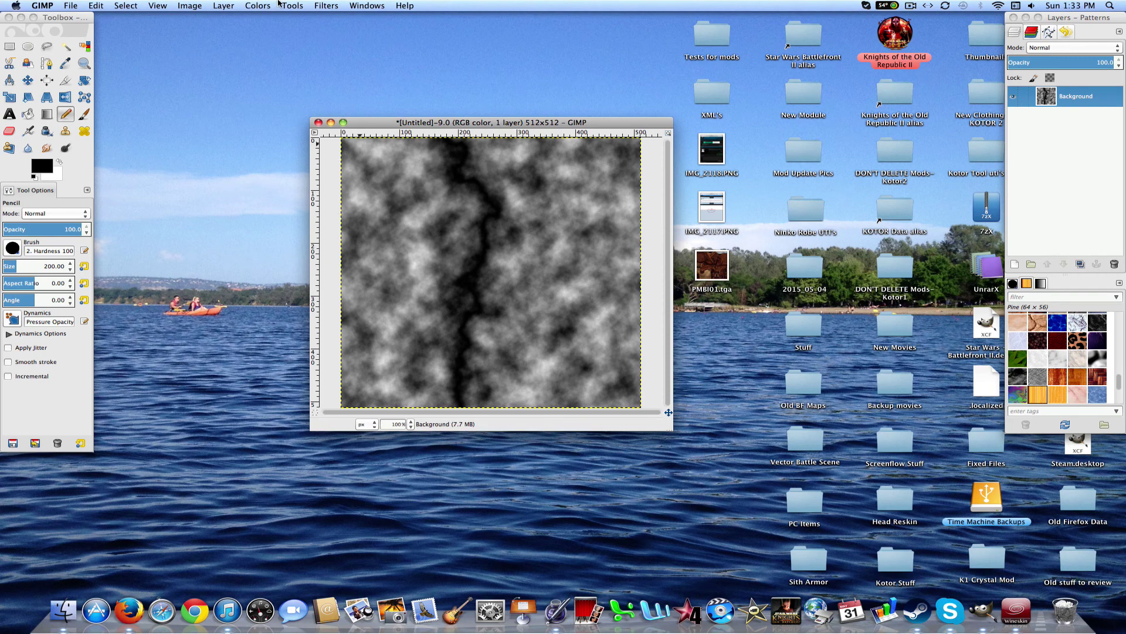
- Invert the colours of the clouds image
{"action": "left_click", "coordinate": [240, 5]}
{"action": "mouse_move", "coordinate": [274, 5]}
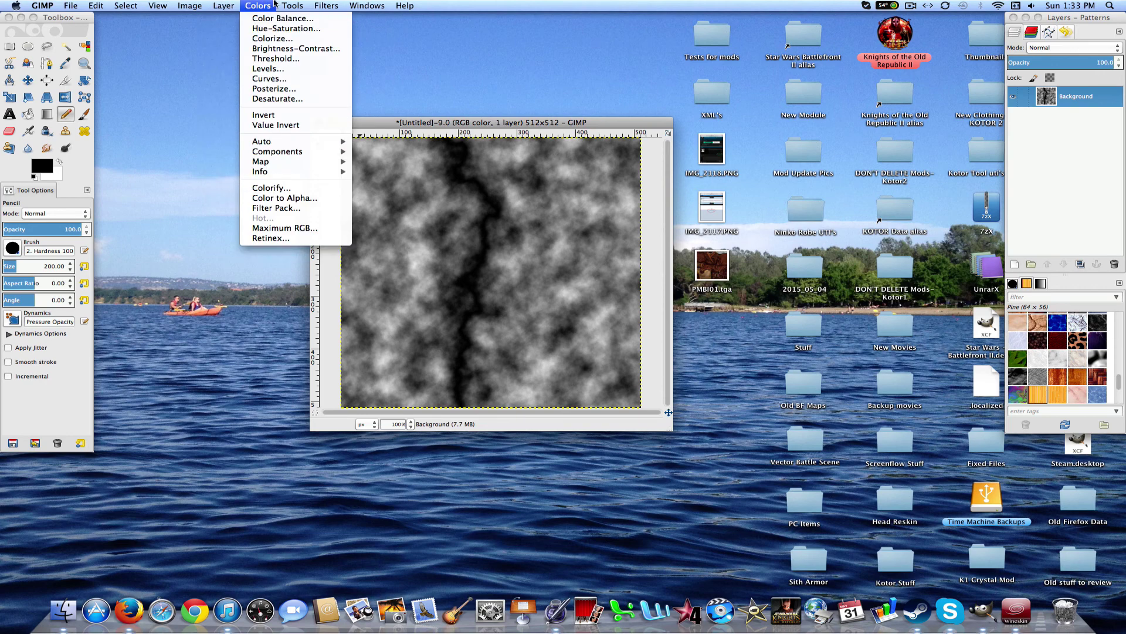
{"action": "left_click", "coordinate": [275, 115]}
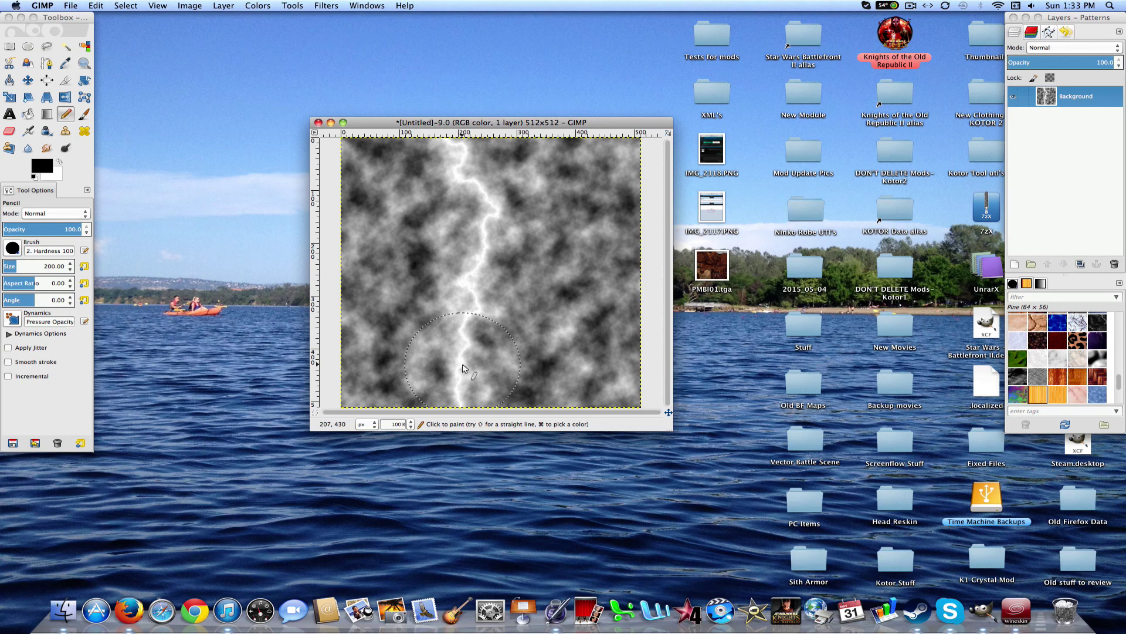
- Adjust the Levels by setting the low input level to 227 to isolate the bright lightning line on black
{"action": "left_click", "coordinate": [279, 4]}
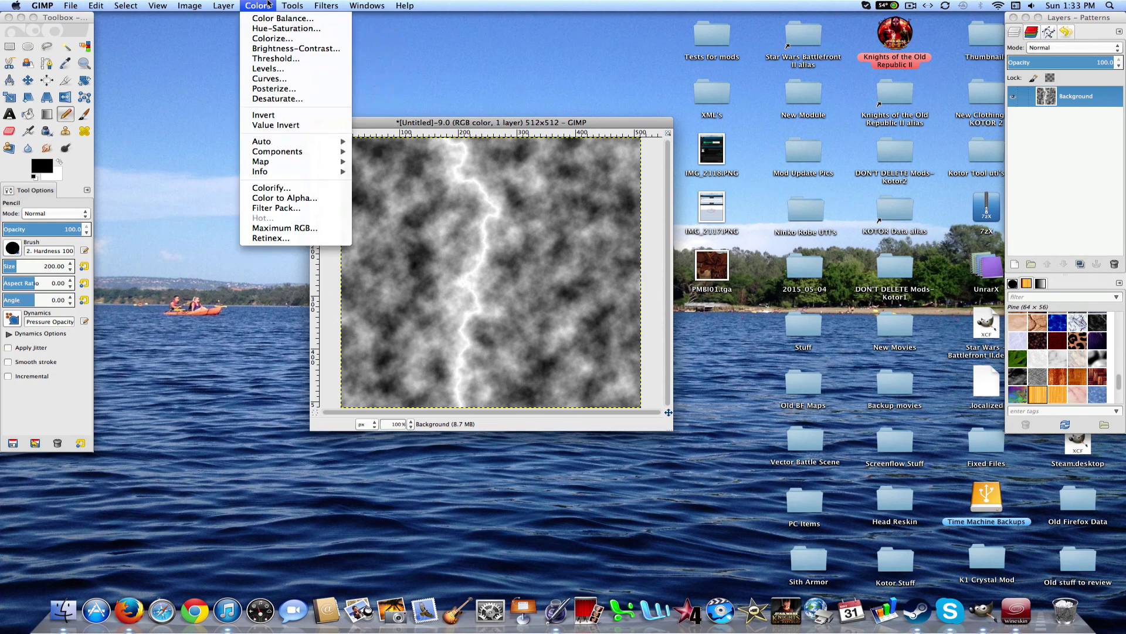
{"action": "mouse_move", "coordinate": [282, 157]}
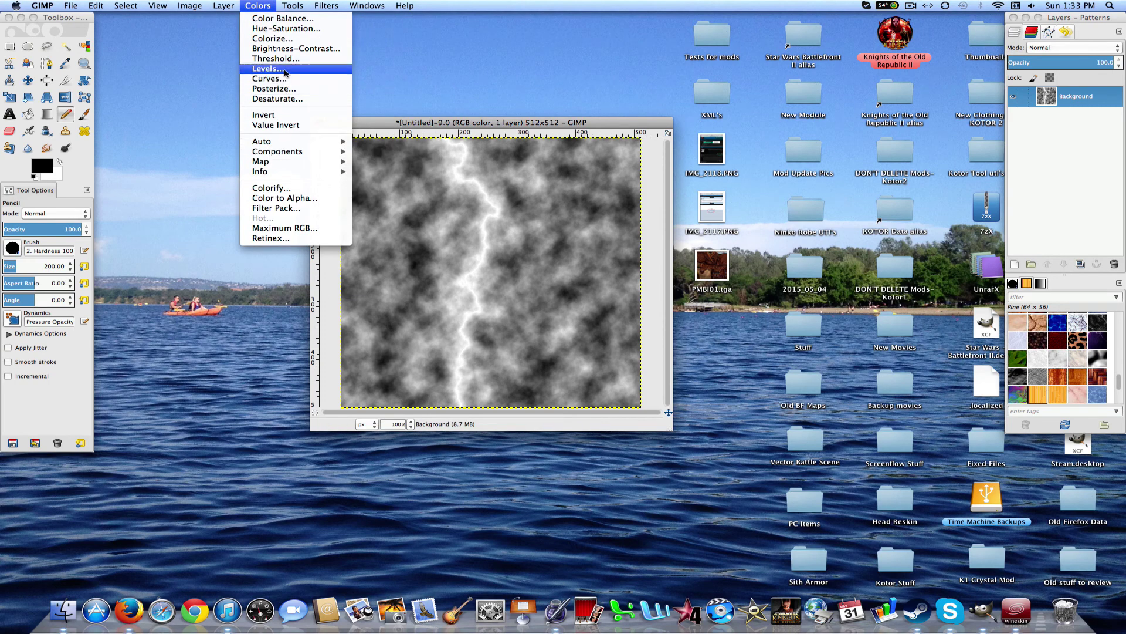
{"action": "left_click", "coordinate": [265, 69]}
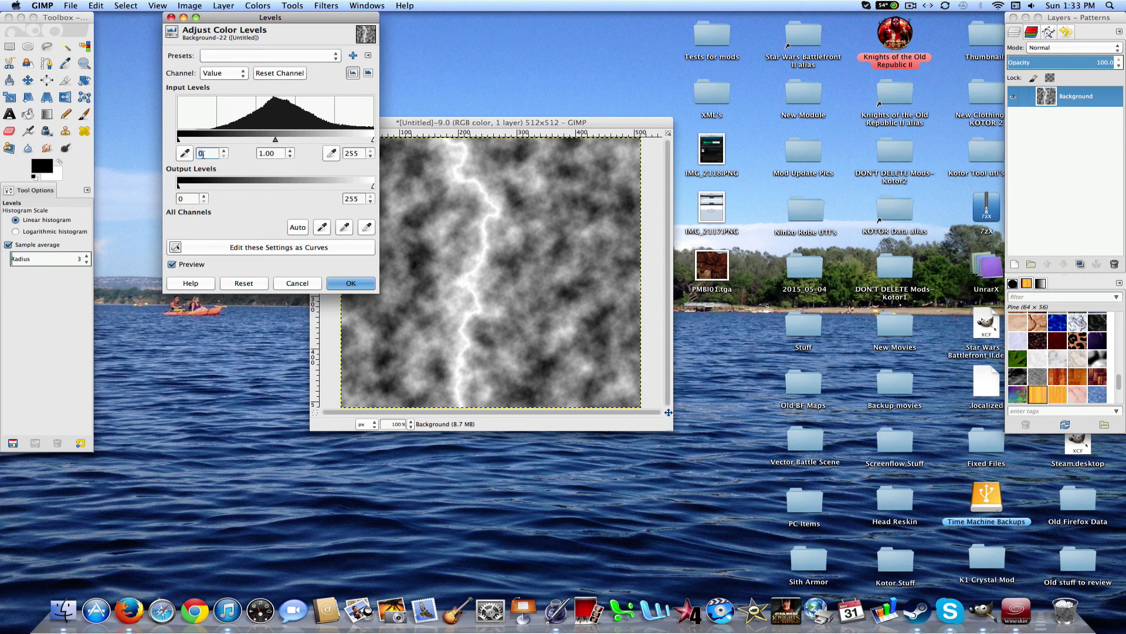
{"action": "key", "text": "Return"}
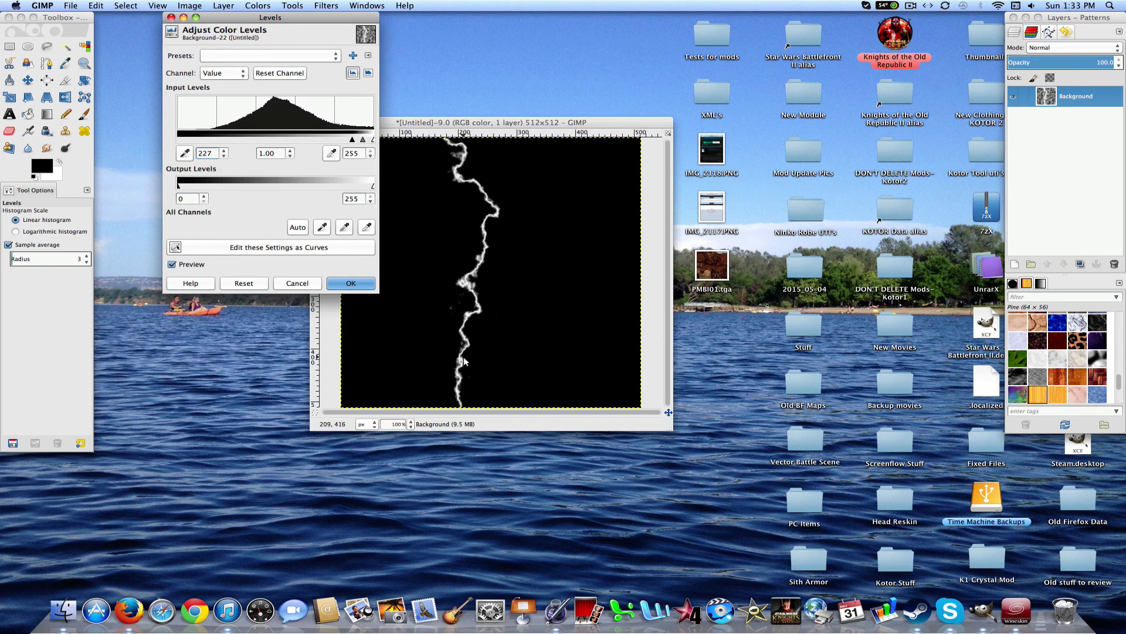
{"action": "left_click", "coordinate": [365, 283]}
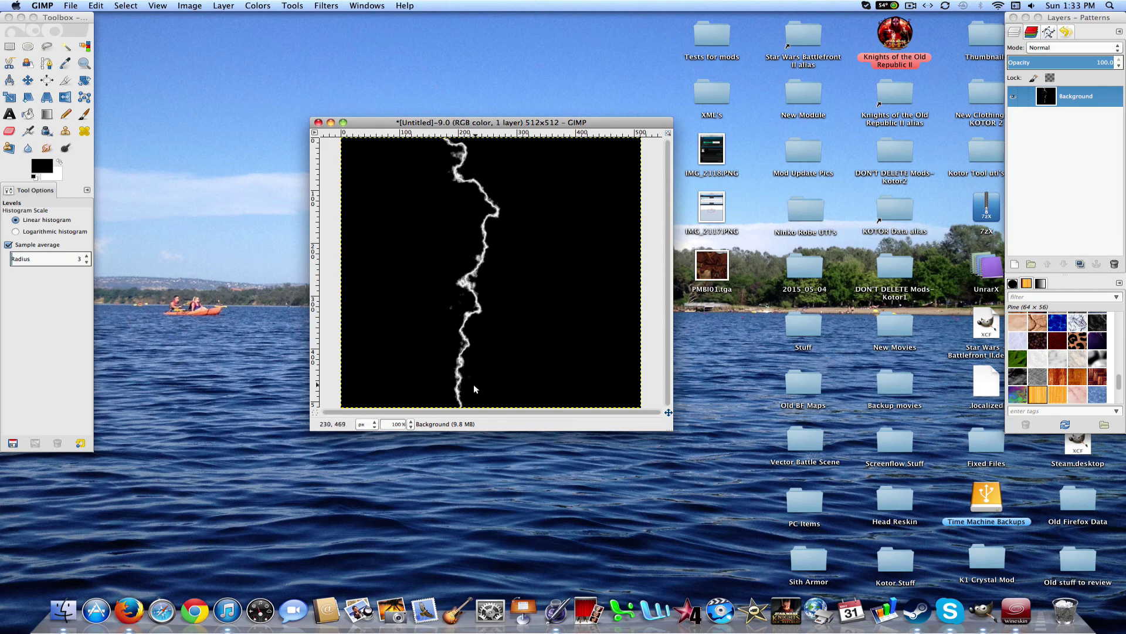
- Colorize the lightning red with hue 0, saturation 50 and lightness 0
{"action": "left_click", "coordinate": [258, 6]}
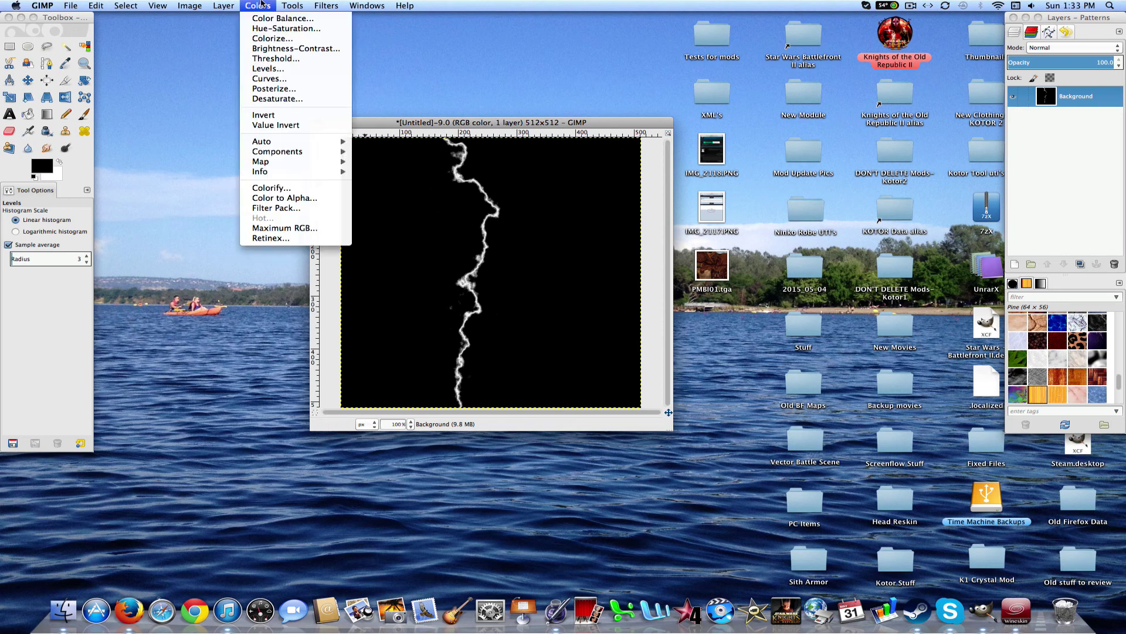
{"action": "left_click", "coordinate": [272, 38]}
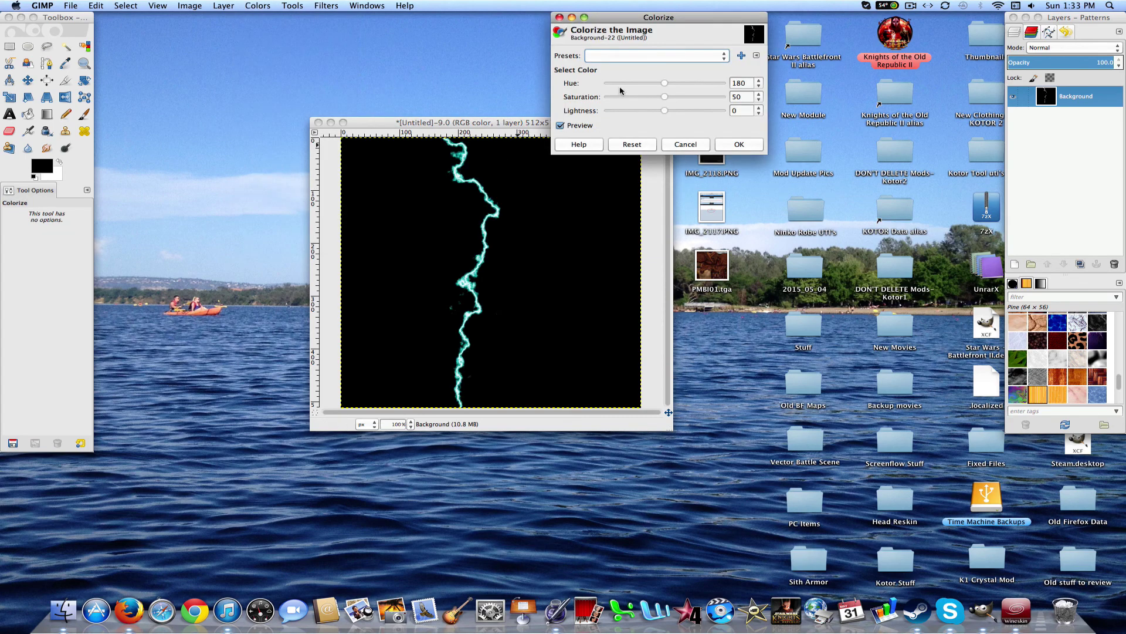
{"action": "left_click_drag", "start_coordinate": [663, 83], "coordinate": [735, 89]}
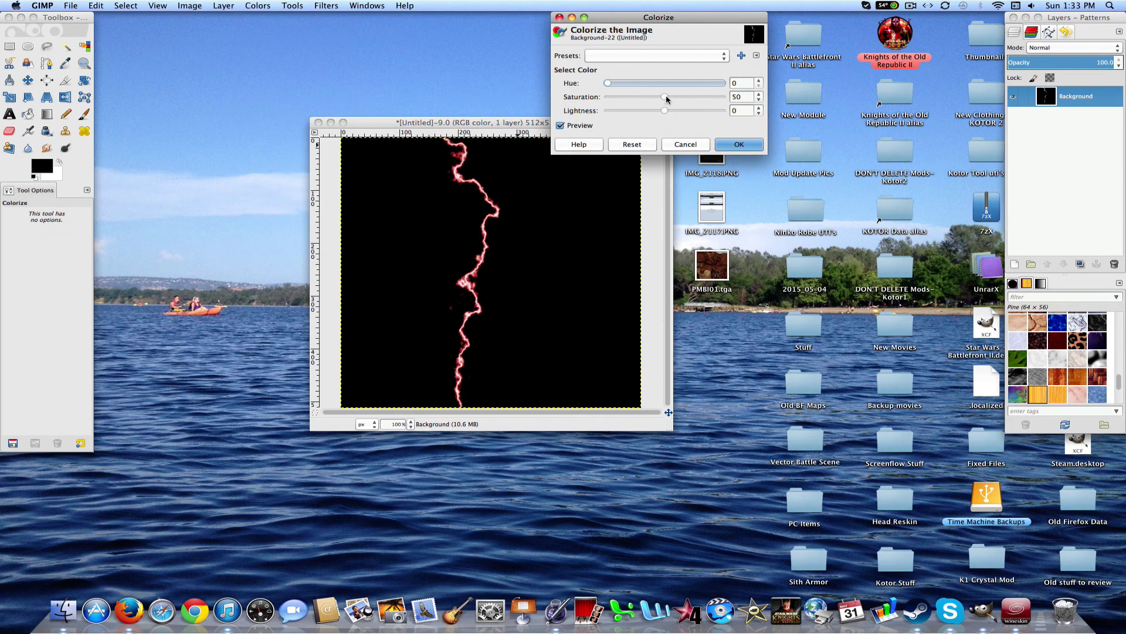
{"action": "left_click_drag", "start_coordinate": [667, 98], "coordinate": [757, 103]}
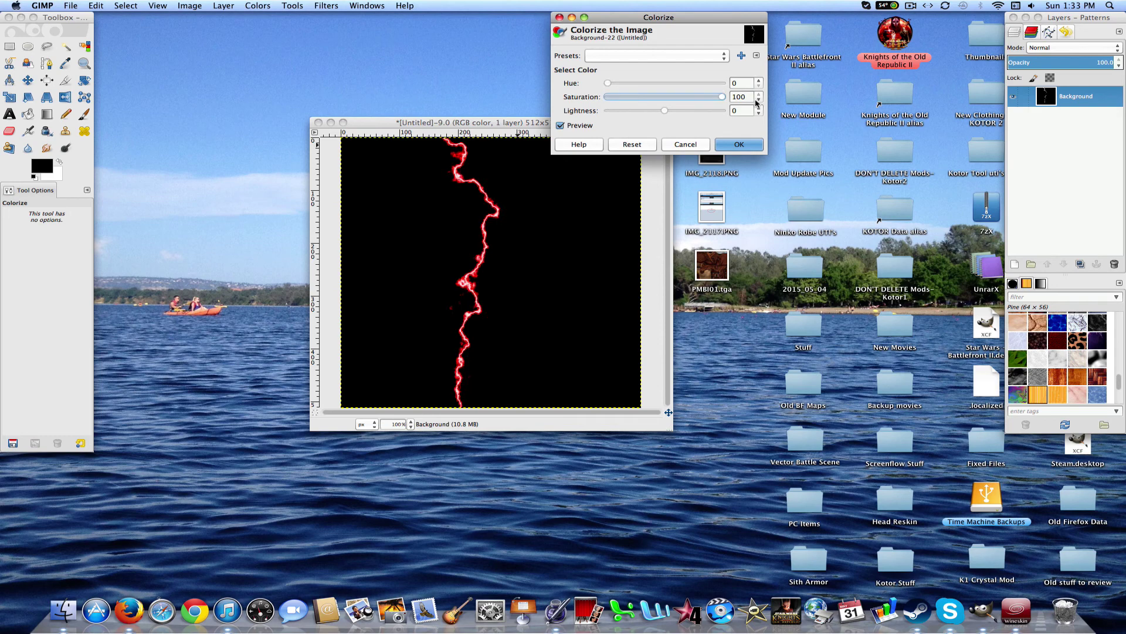
{"action": "left_click_drag", "start_coordinate": [757, 102], "coordinate": [668, 101]}
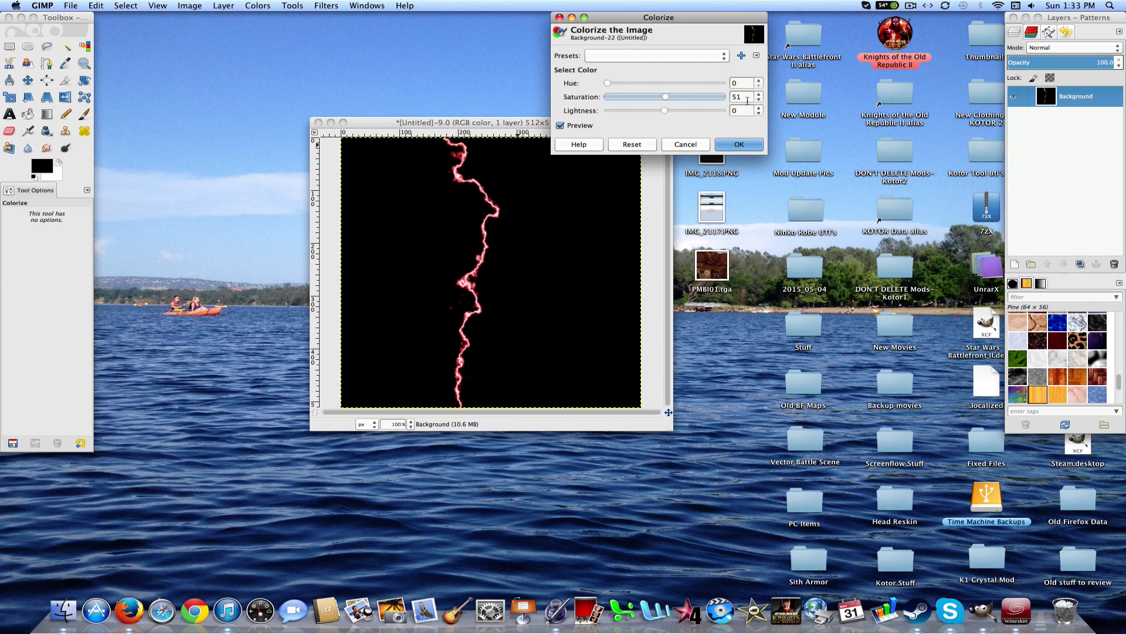
{"action": "double_click", "coordinate": [747, 101]}
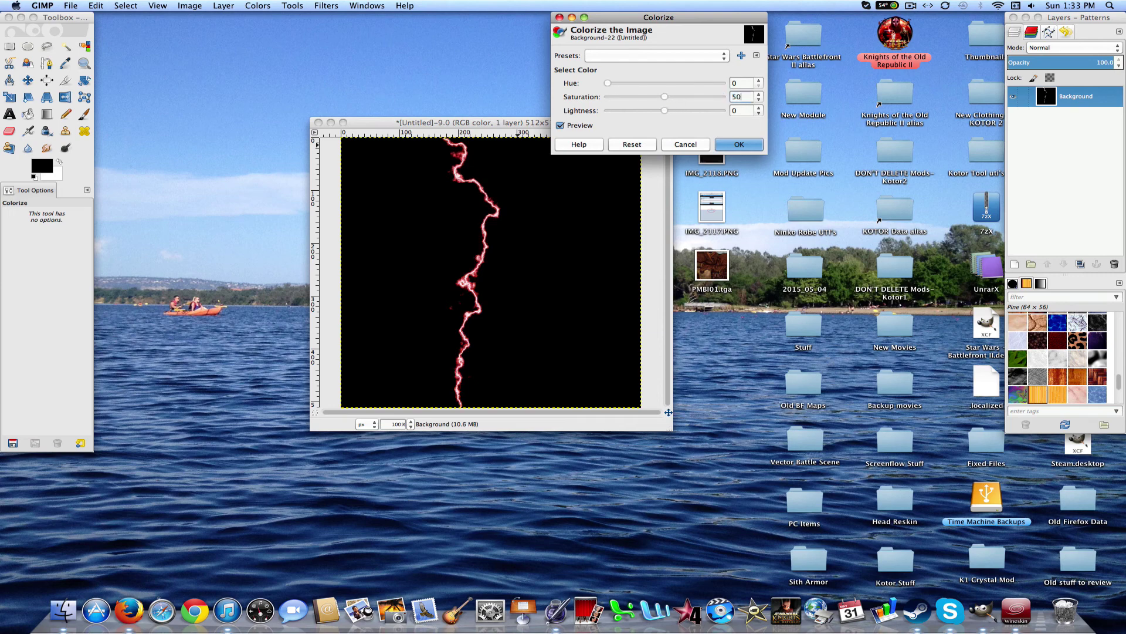
{"action": "mouse_move", "coordinate": [668, 111]}
{"action": "left_mouse_down"}
{"action": "mouse_move", "coordinate": [711, 112]}
{"action": "mouse_move", "coordinate": [623, 116]}
{"action": "mouse_move", "coordinate": [688, 112]}
{"action": "left_mouse_up"}
{"action": "double_click", "coordinate": [734, 111]}
{"action": "type", "text": "0"}
{"action": "left_click", "coordinate": [739, 144]}
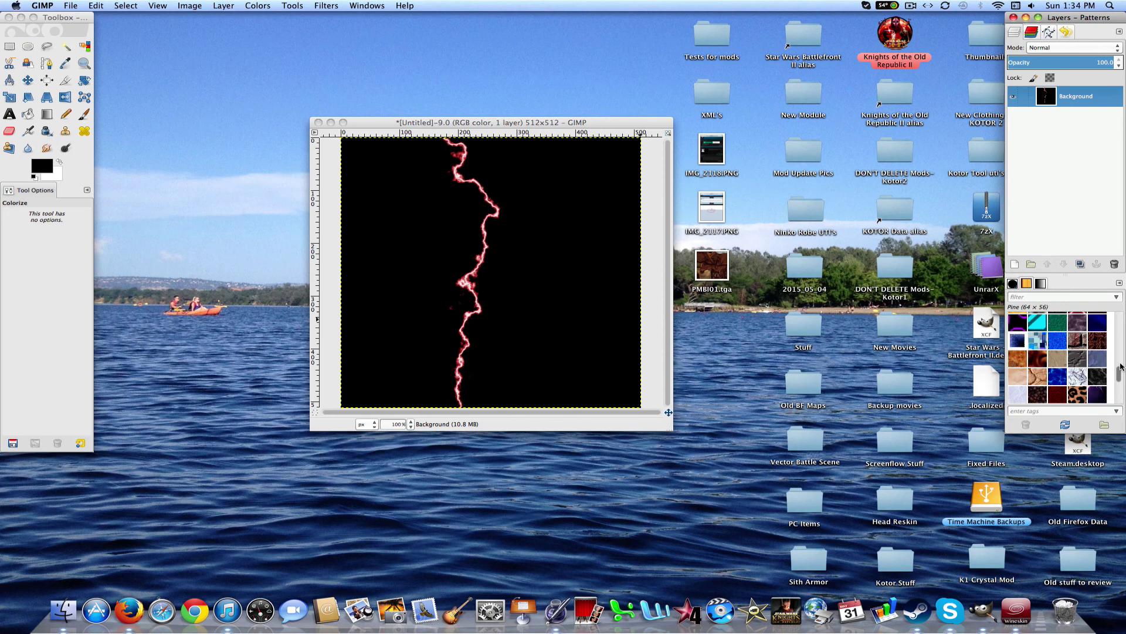
- Stamp GIMP Brush #4 at size 512 on the canvas with the Paintbrush as a test, and undo the stamp
{"action": "left_click_drag", "start_coordinate": [1116, 378], "coordinate": [1117, 352]}
{"action": "left_click", "coordinate": [1013, 284]}
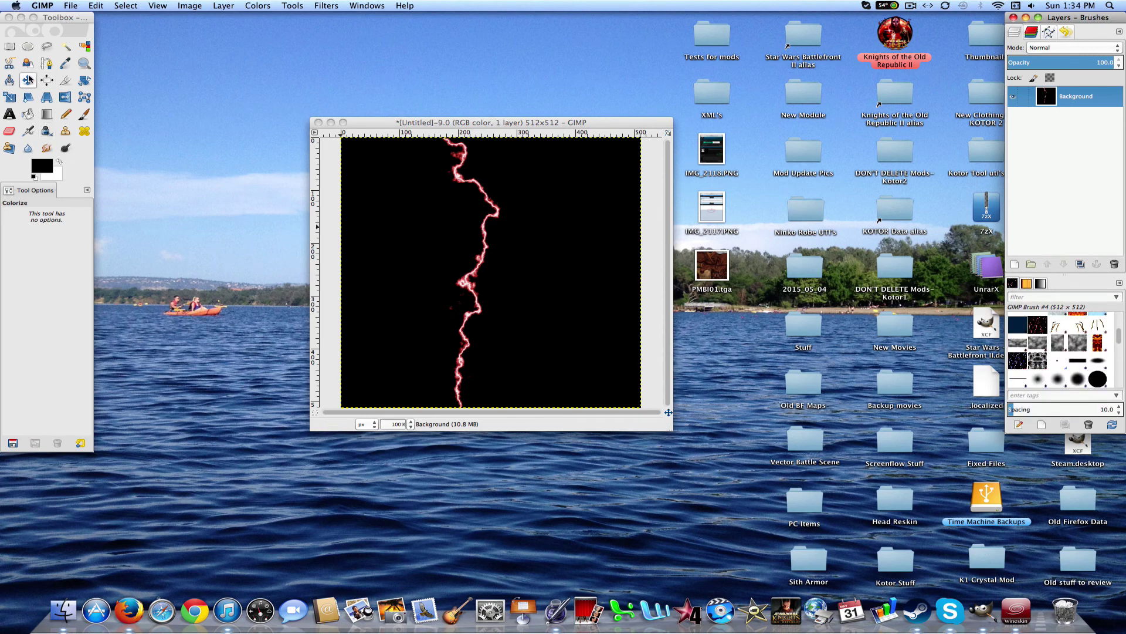
{"action": "left_click", "coordinate": [84, 114]}
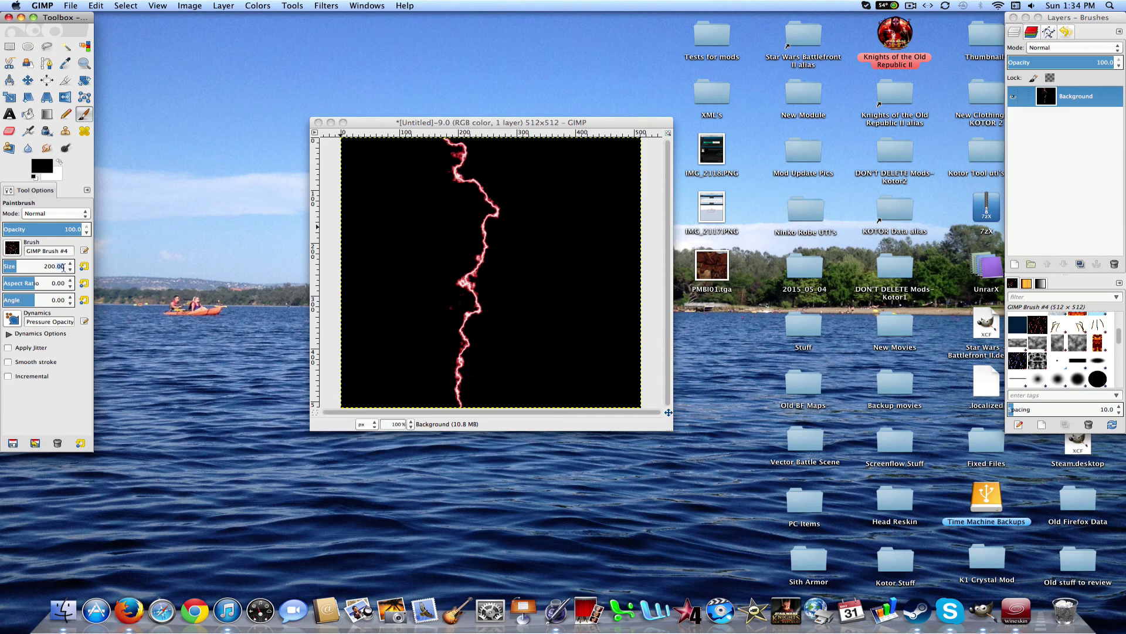
{"action": "type", "text": "512"}
{"action": "key", "text": "Return"}
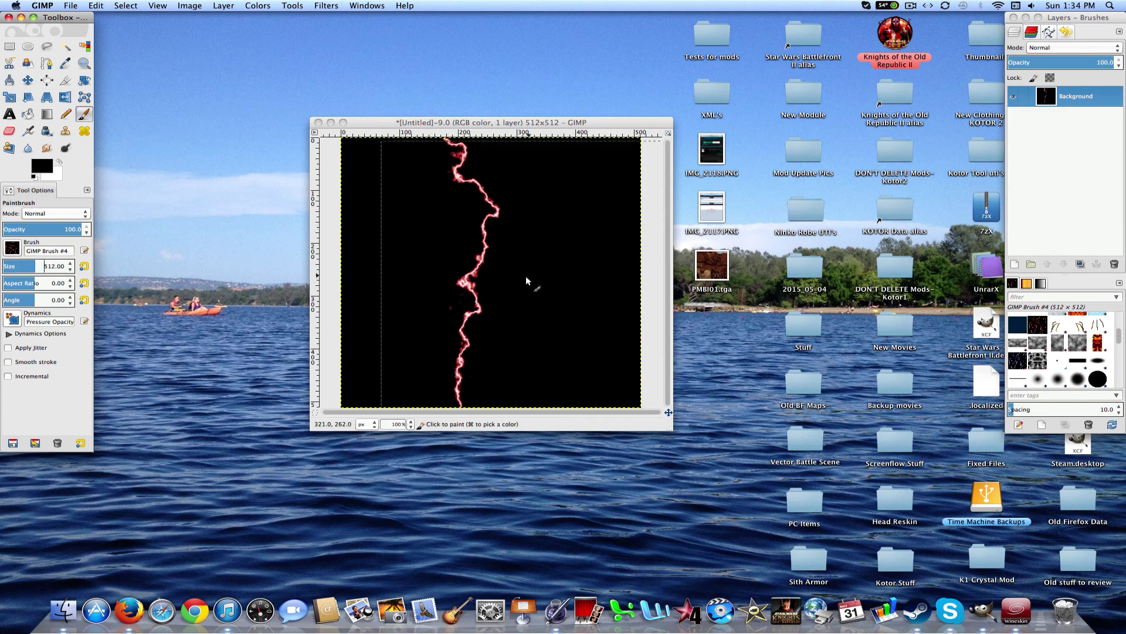
{"action": "left_click", "coordinate": [496, 273]}
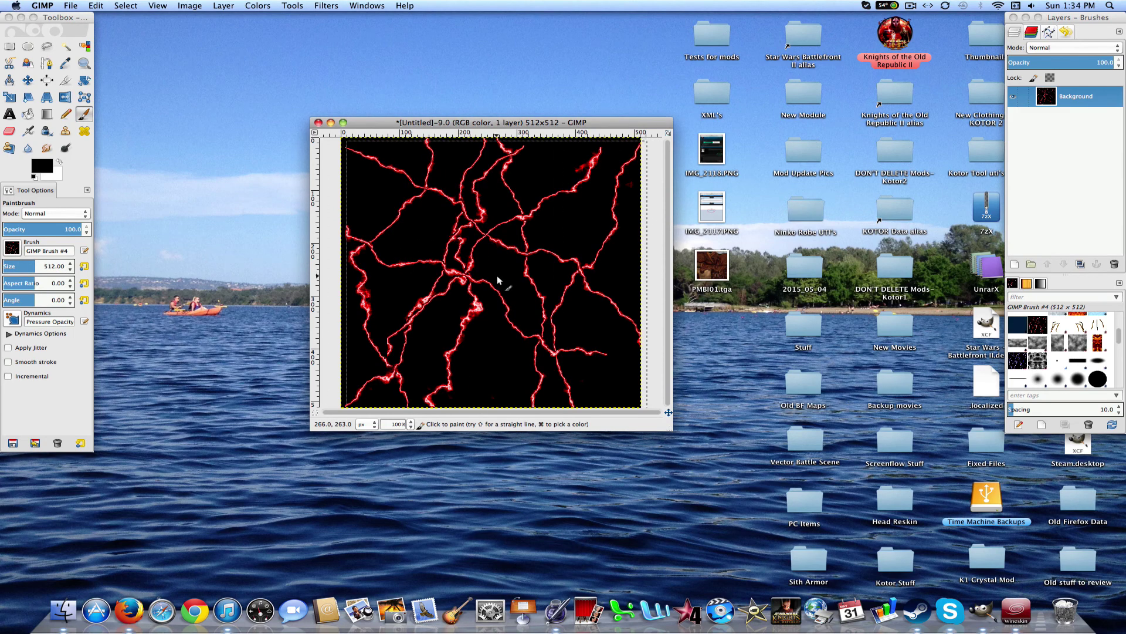
{"action": "key", "text": "super+z"}
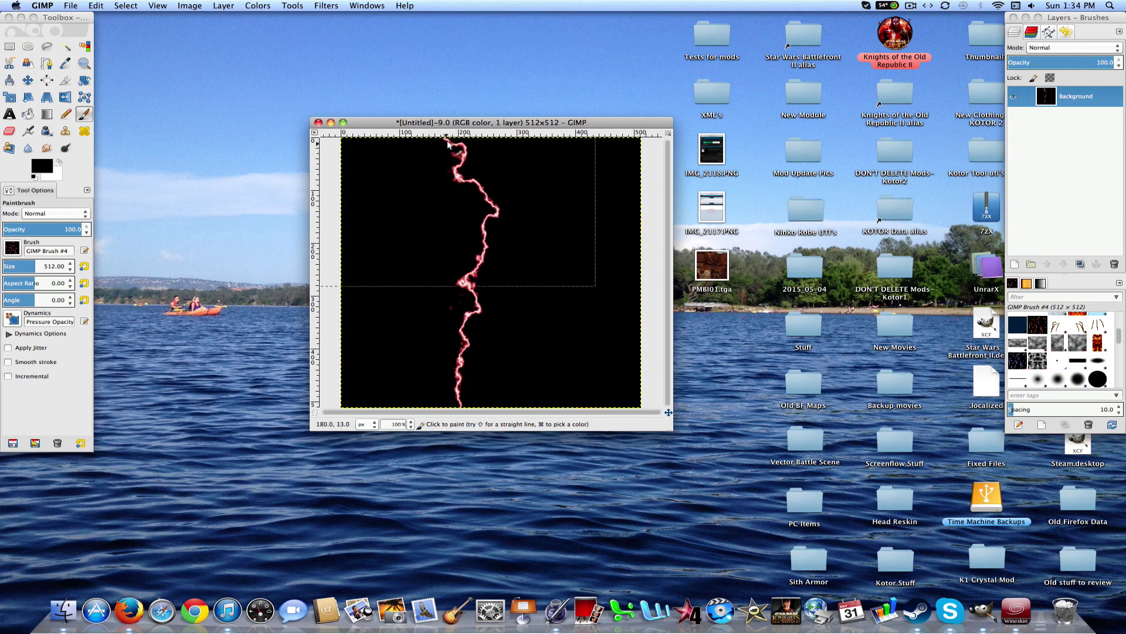
- Start exporting the image and choose GIMP's 2.8 brushes folder as the destination
{"action": "left_click", "coordinate": [70, 5]}
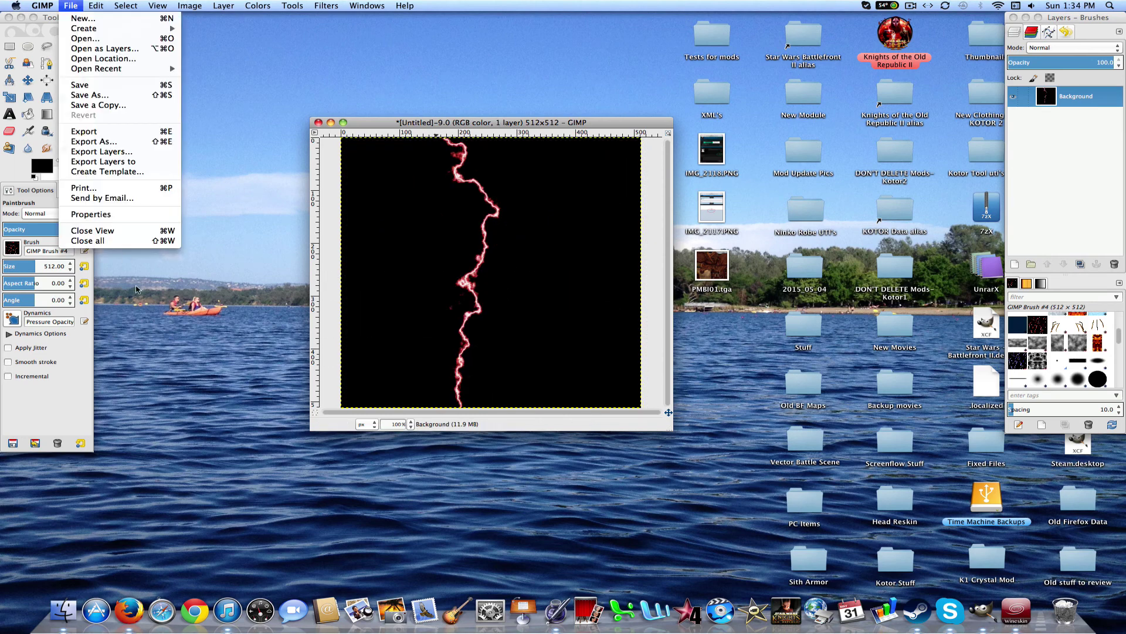
{"action": "left_click", "coordinate": [126, 141]}
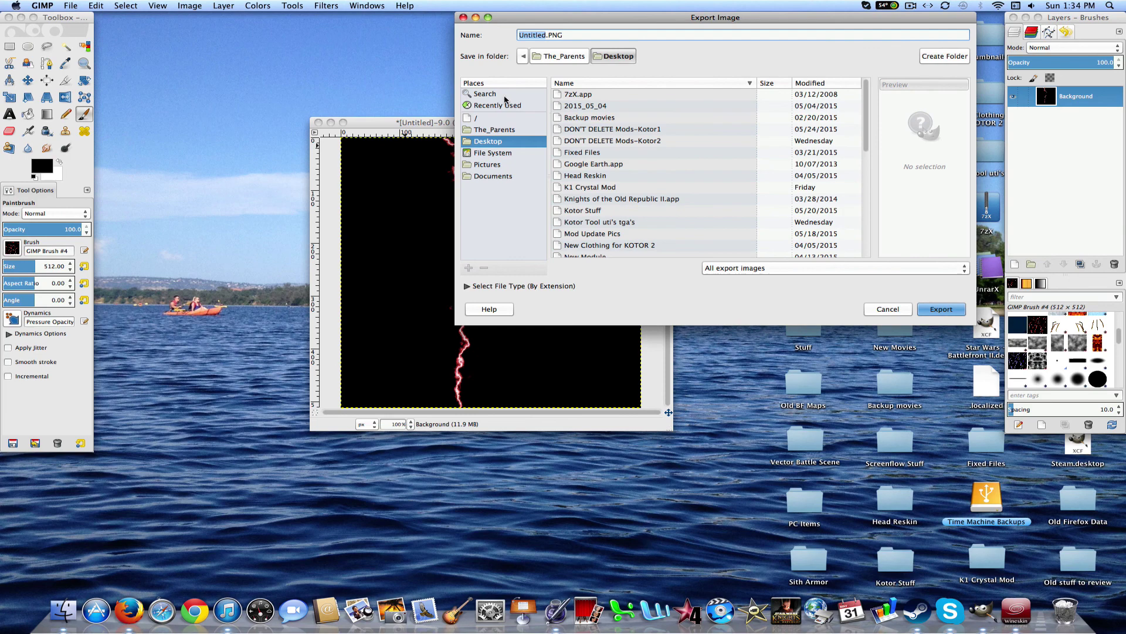
{"action": "left_click", "coordinate": [493, 117]}
{"action": "left_click", "coordinate": [506, 105]}
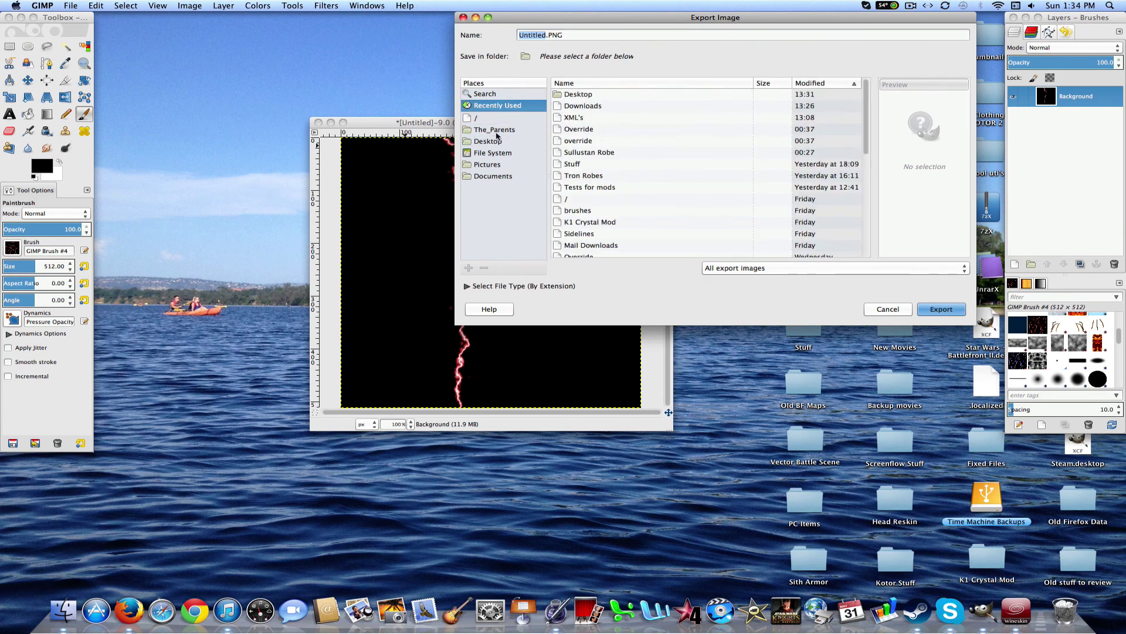
{"action": "double_click", "coordinate": [588, 211]}
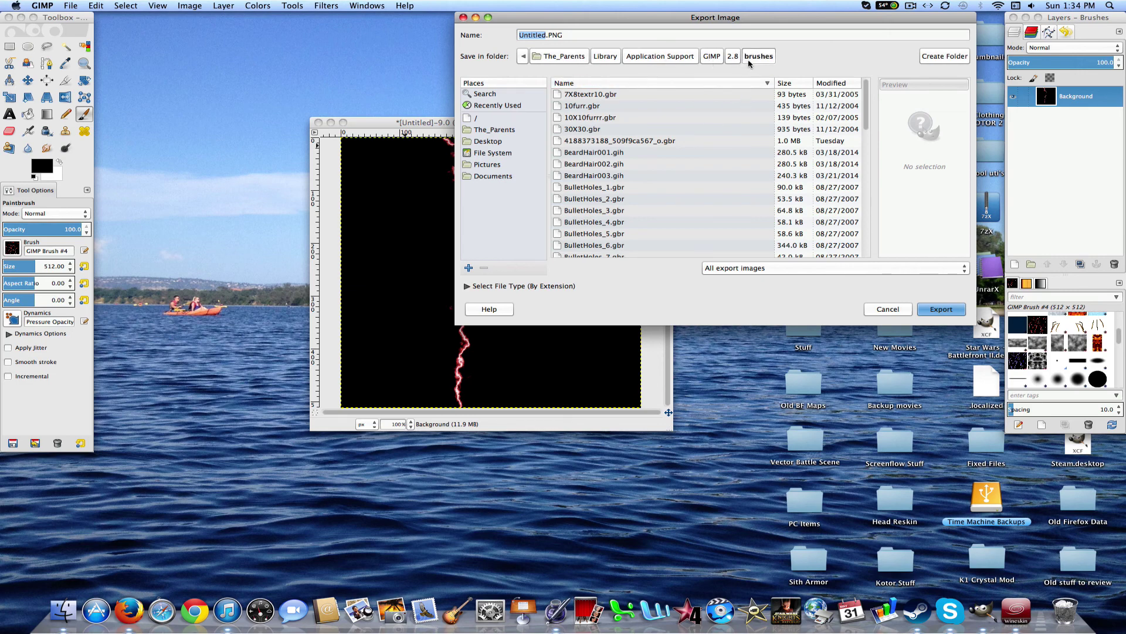
- Name the export Red Lightning.gbr and decline replacing the existing file of that name
{"action": "triple_click", "coordinate": [578, 38]}
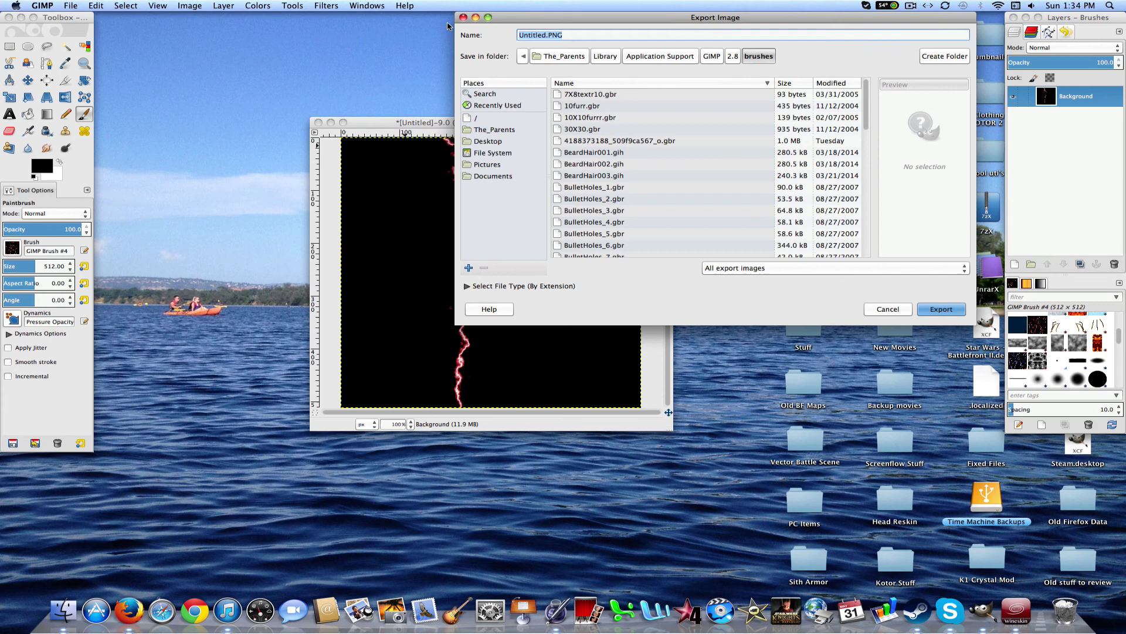
{"action": "type", "text": "Red Lightning.gbr"}
{"action": "left_click_drag", "start_coordinate": [866, 123], "coordinate": [595, 16]}
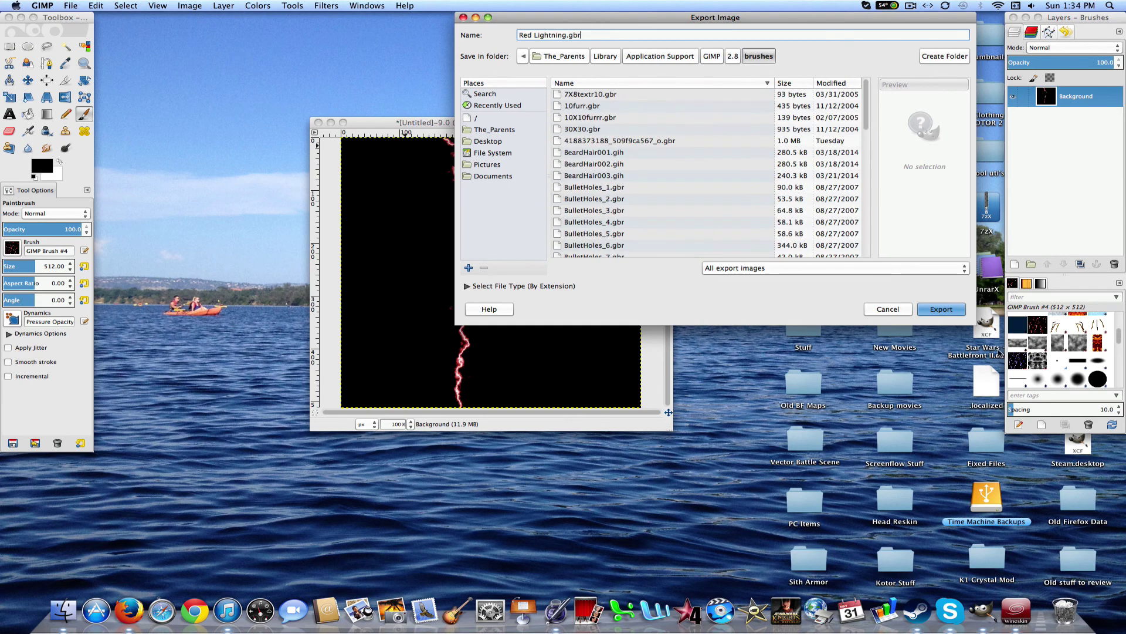
{"action": "left_click", "coordinate": [941, 309]}
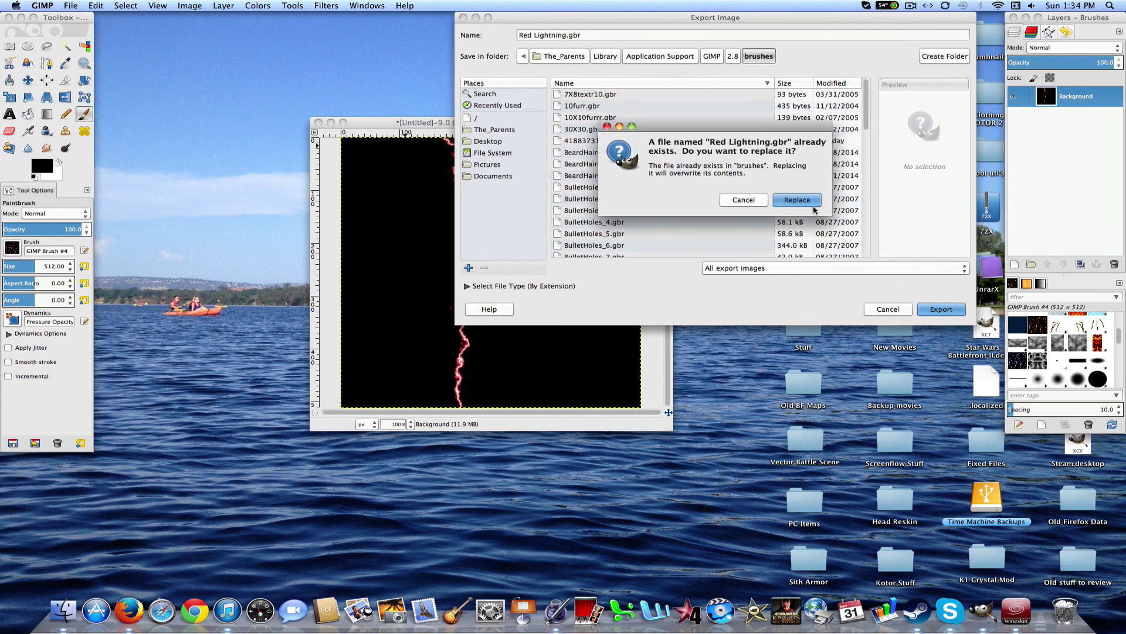
{"action": "left_click", "coordinate": [764, 200]}
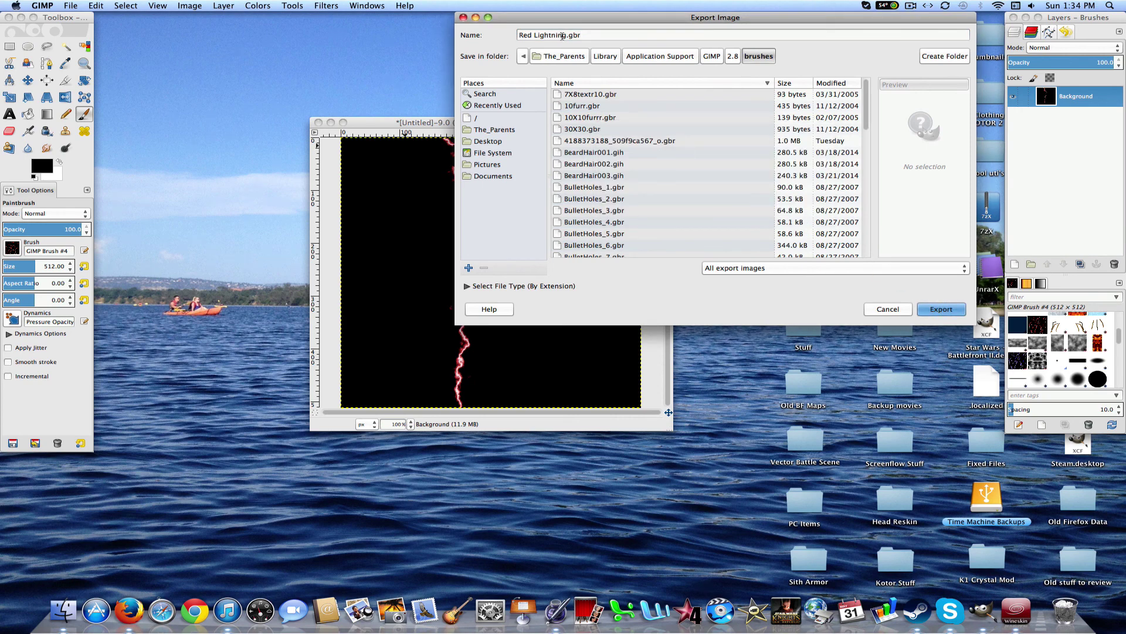
- Change the file name to Red Lightning 1.gbr and export it as a brush with spacing 10 and description GIMP Brush
{"action": "left_click", "coordinate": [566, 36]}
{"action": "type", "text": "1"}
{"action": "key", "text": "Return"}
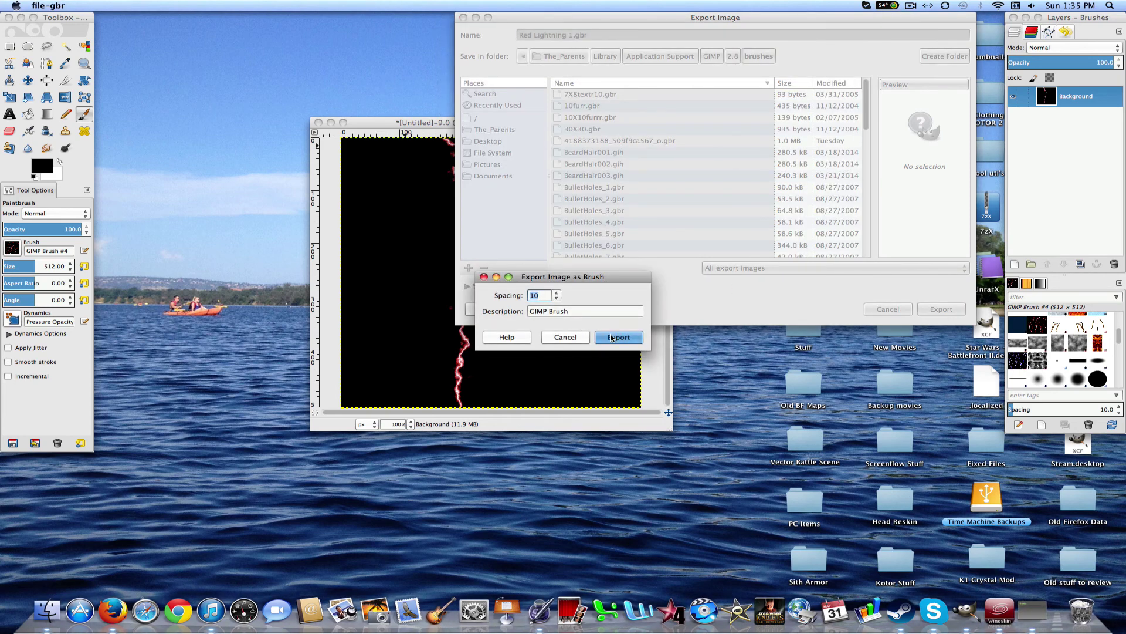
{"action": "left_click", "coordinate": [611, 338]}
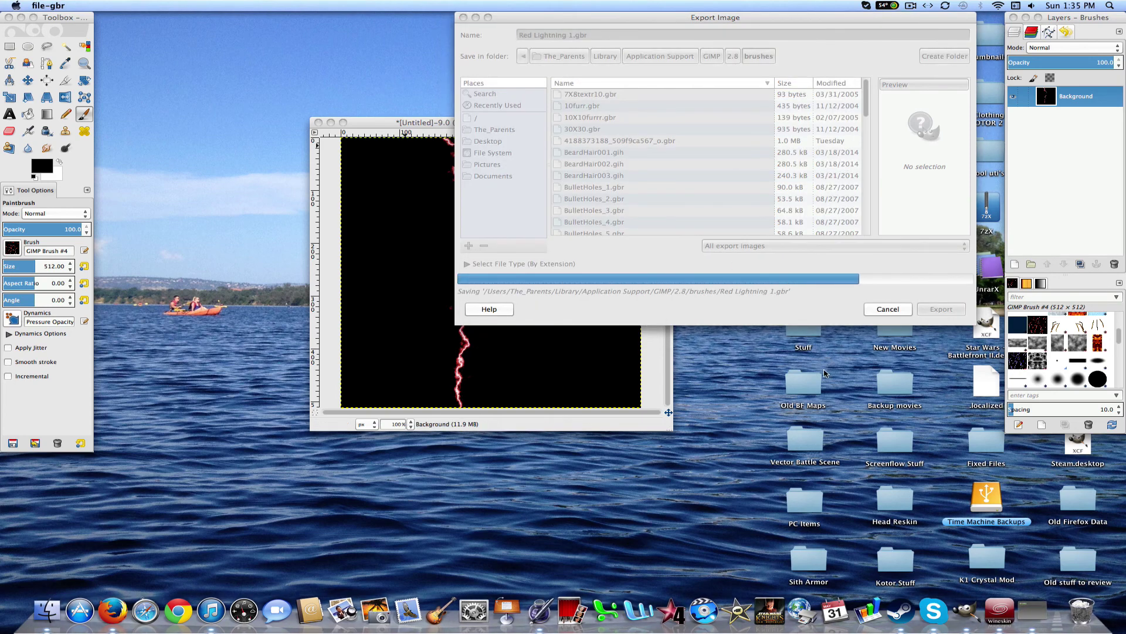
- Refresh the brush list and select the exported red lightning brush, GIMP Brush #4
{"action": "right_click", "coordinate": [1060, 343]}
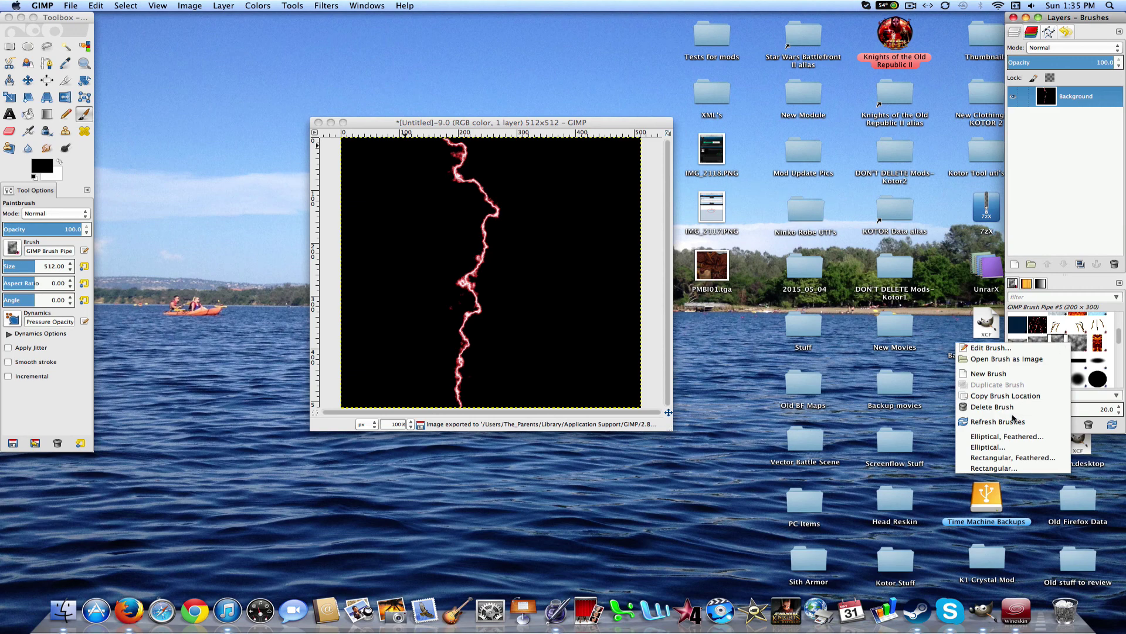
{"action": "left_click", "coordinate": [1014, 420]}
{"action": "left_click", "coordinate": [1039, 326]}
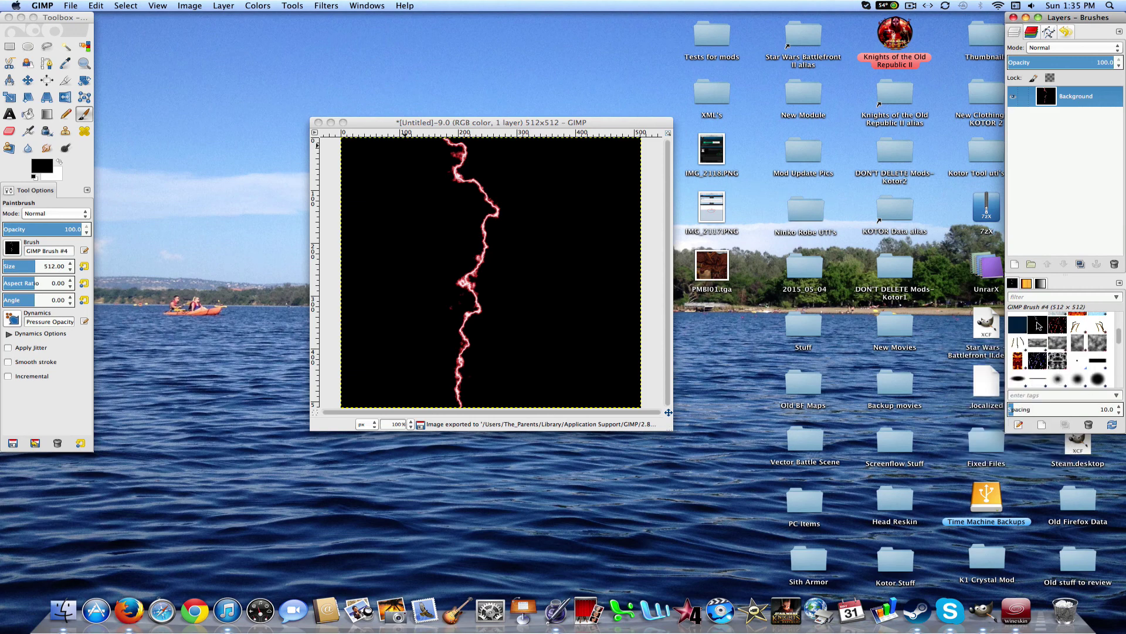
{"action": "left_click", "coordinate": [1038, 326]}
- Close the lightning image without saving it, and open PMBI01.tga from the desktop in an enlarged image window
{"action": "left_click", "coordinate": [318, 122]}
{"action": "left_click", "coordinate": [439, 328]}
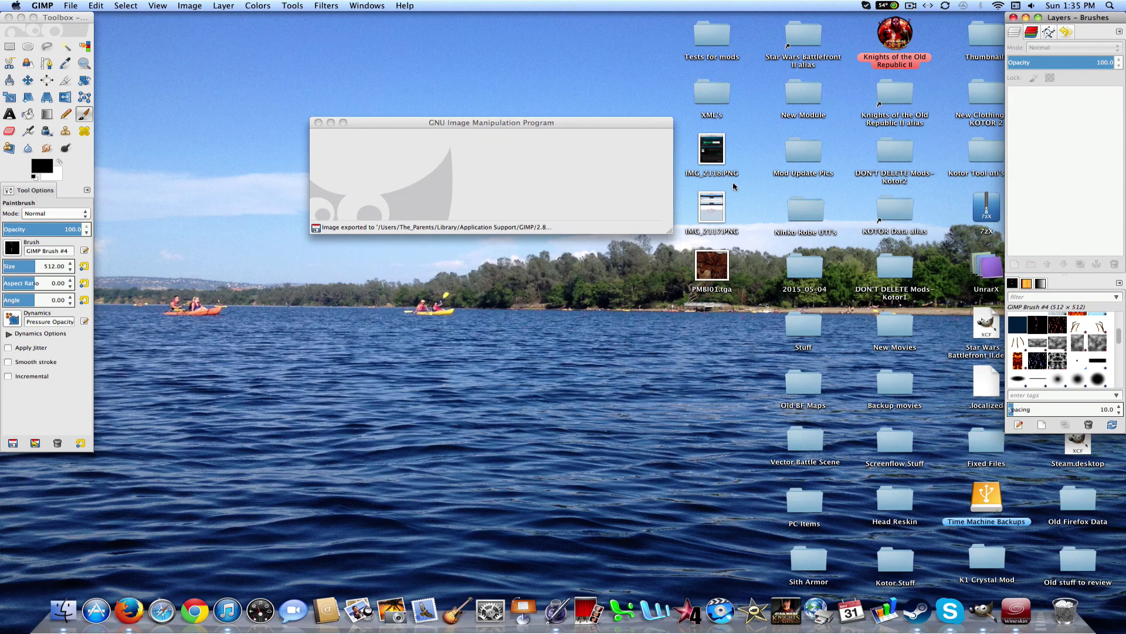
{"action": "double_click", "coordinate": [712, 265]}
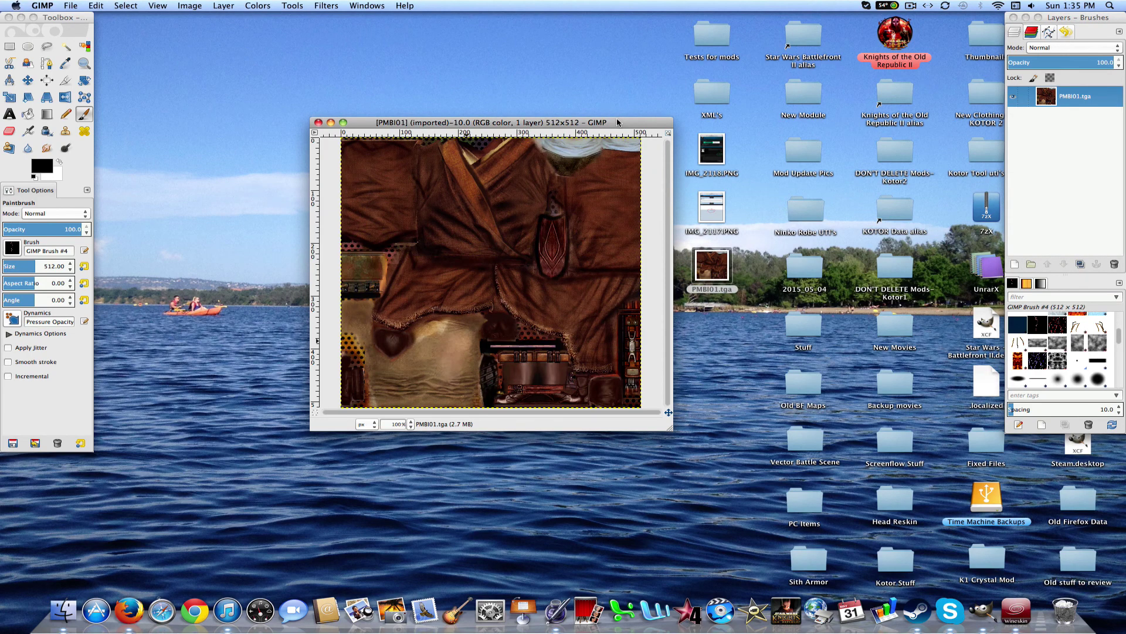
{"action": "left_click_drag", "start_coordinate": [617, 123], "coordinate": [552, 24]}
{"action": "left_click_drag", "start_coordinate": [609, 339], "coordinate": [843, 569]}
- Configure the robe image's grid with a spacing of 256 × 256 pixels
{"action": "left_click", "coordinate": [190, 6]}
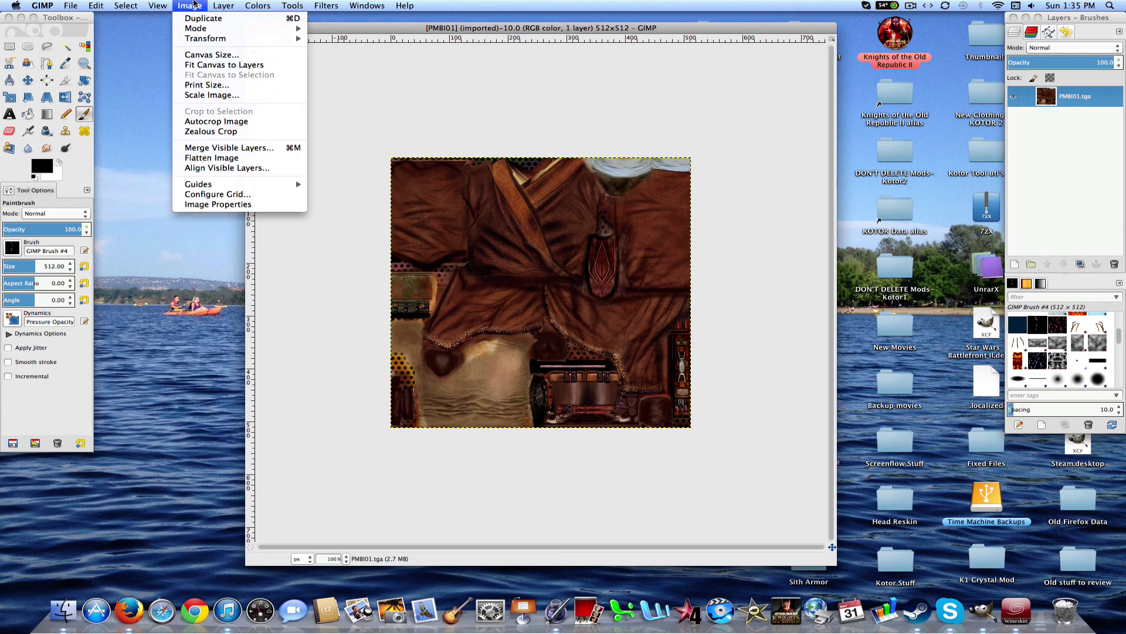
{"action": "left_click", "coordinate": [250, 194]}
{"action": "left_click", "coordinate": [499, 296]}
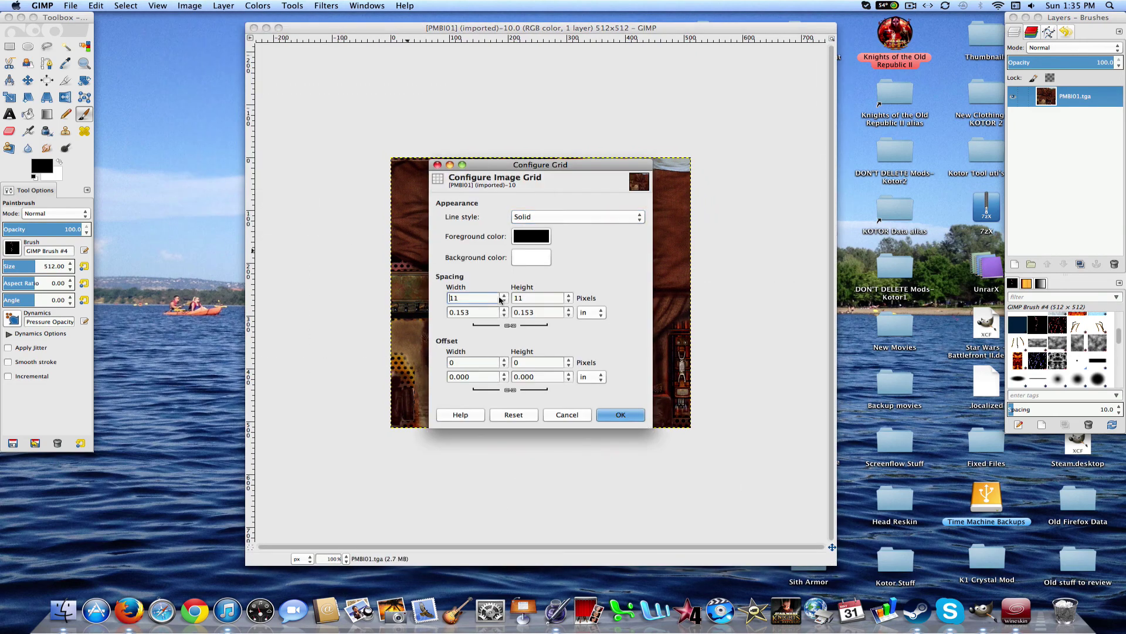
{"action": "type", "text": "56"}
{"action": "left_click", "coordinate": [620, 414]}
- Show the grid on the robe image and turn on snapping to it
{"action": "left_click", "coordinate": [157, 5]}
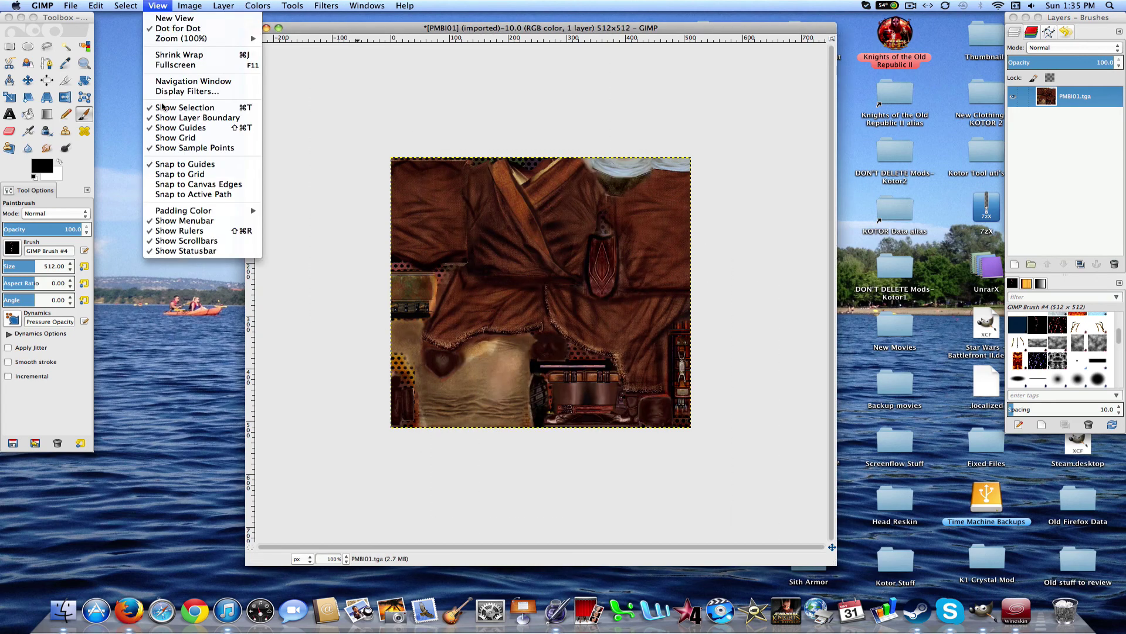
{"action": "left_click", "coordinate": [180, 138]}
{"action": "left_click", "coordinate": [157, 5]}
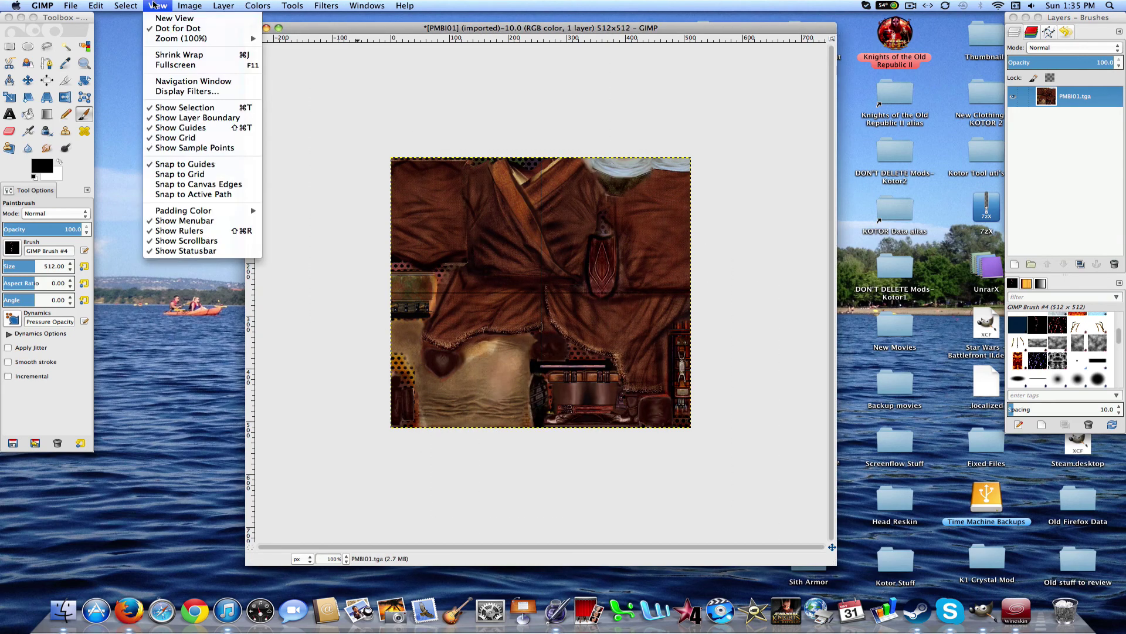
{"action": "left_click", "coordinate": [184, 175]}
- Change the image grid's foreground color to white
{"action": "left_click", "coordinate": [220, 5]}
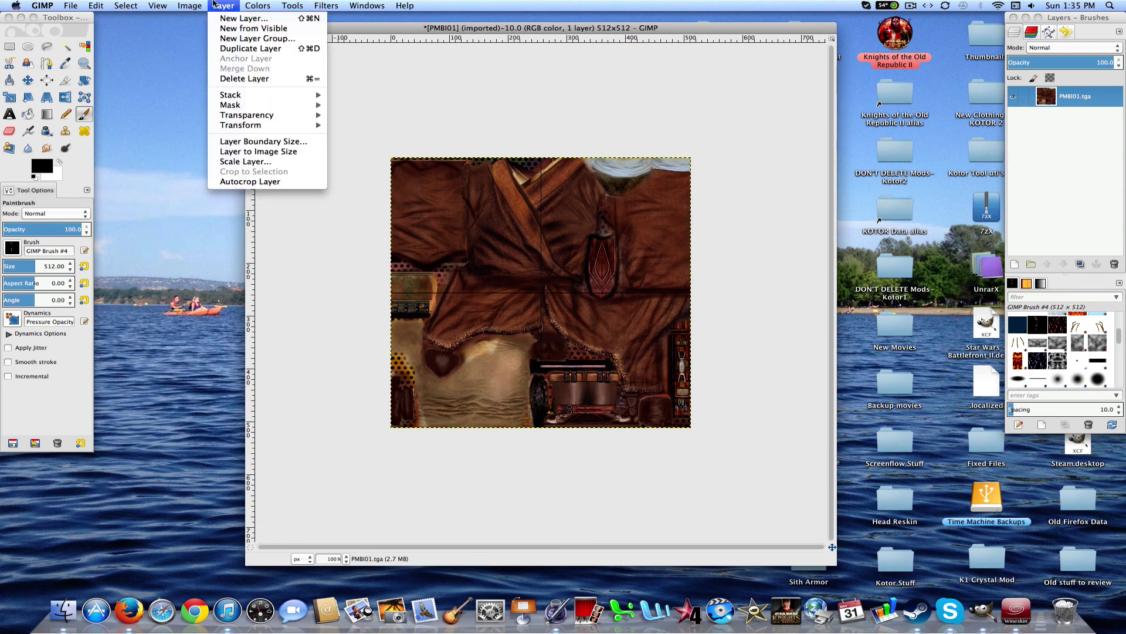
{"action": "left_click", "coordinate": [196, 194]}
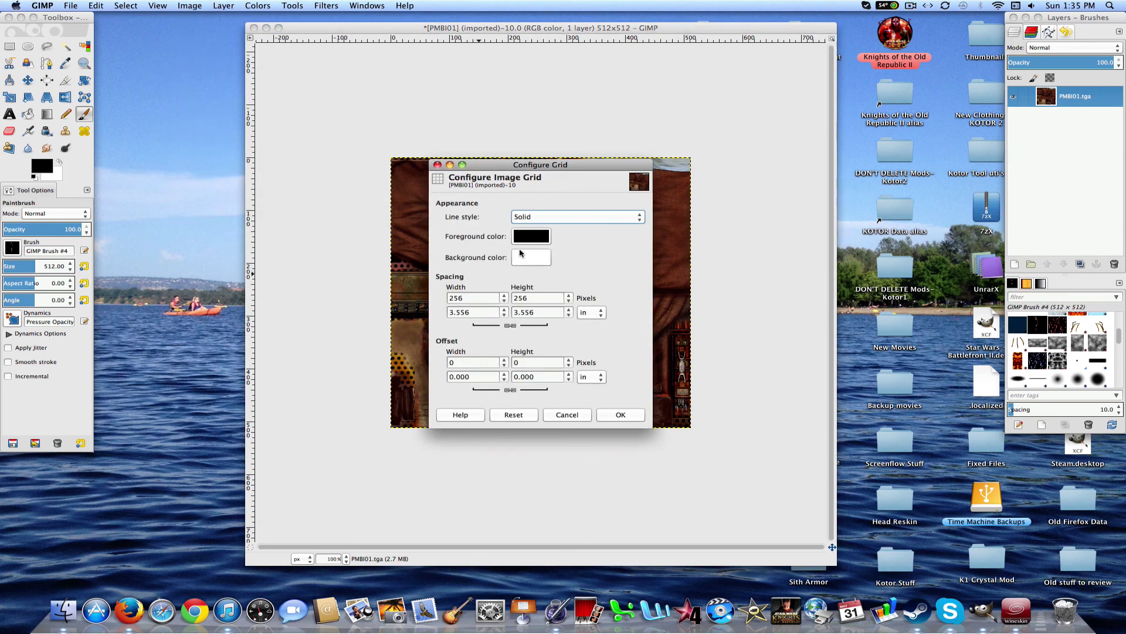
{"action": "left_click", "coordinate": [530, 237]}
{"action": "left_click", "coordinate": [100, 138]}
{"action": "left_click", "coordinate": [202, 182]}
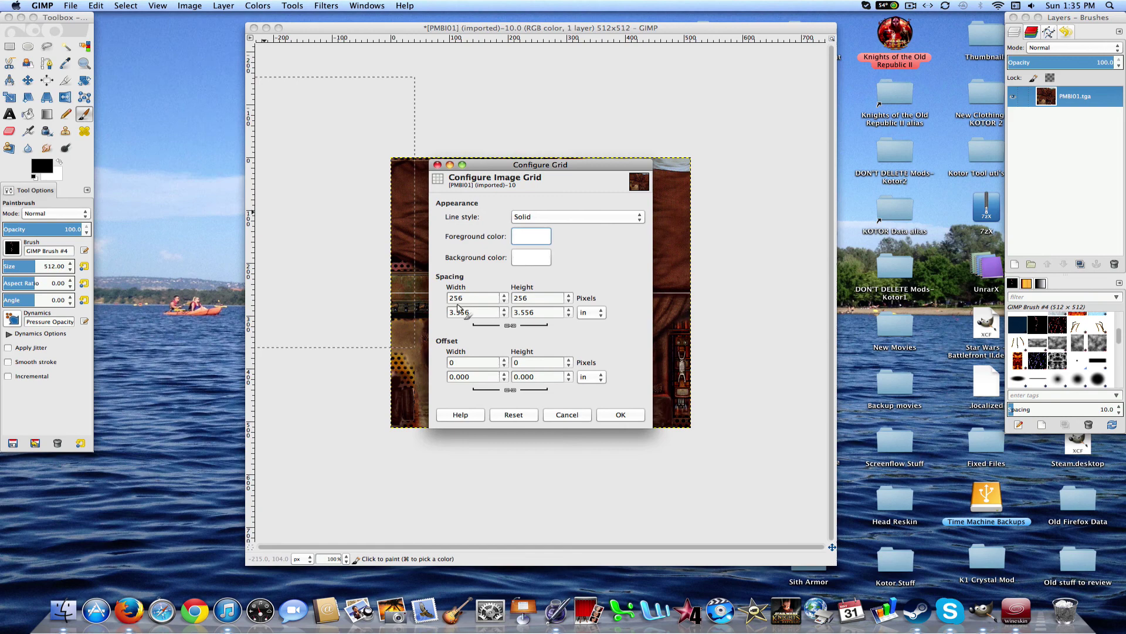
{"action": "left_click", "coordinate": [621, 415]}
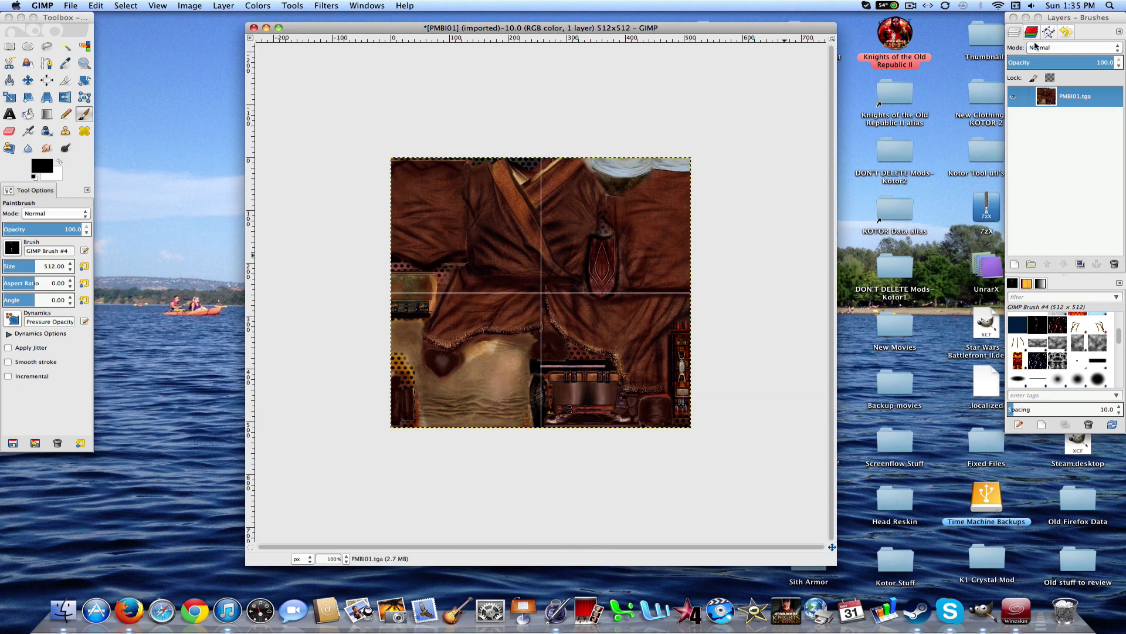
- Import the path Tha Robe 1.svg from the Tests for mods folder on the desktop
{"action": "left_click", "coordinate": [1049, 32]}
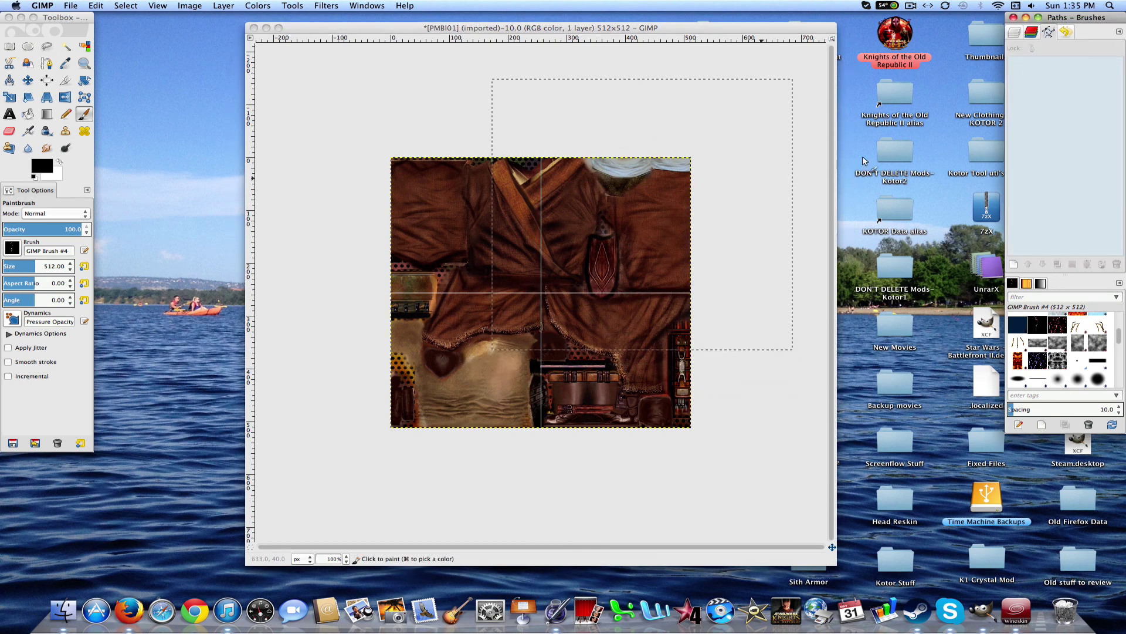
{"action": "right_click", "coordinate": [1078, 113]}
{"action": "left_click", "coordinate": [1025, 316]}
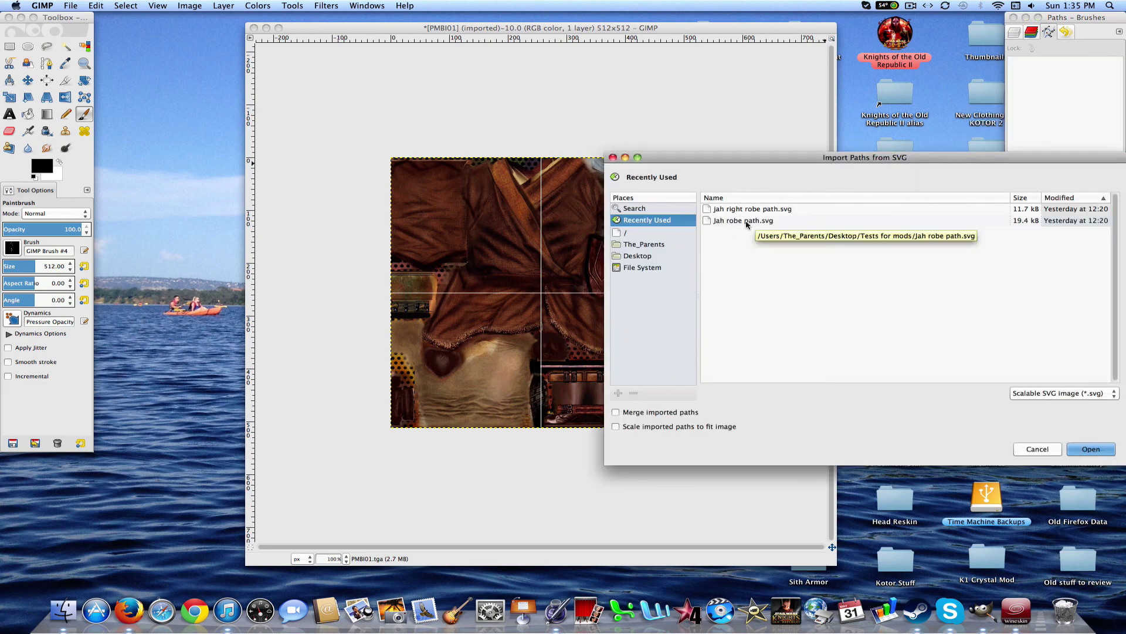
{"action": "left_click", "coordinate": [651, 256]}
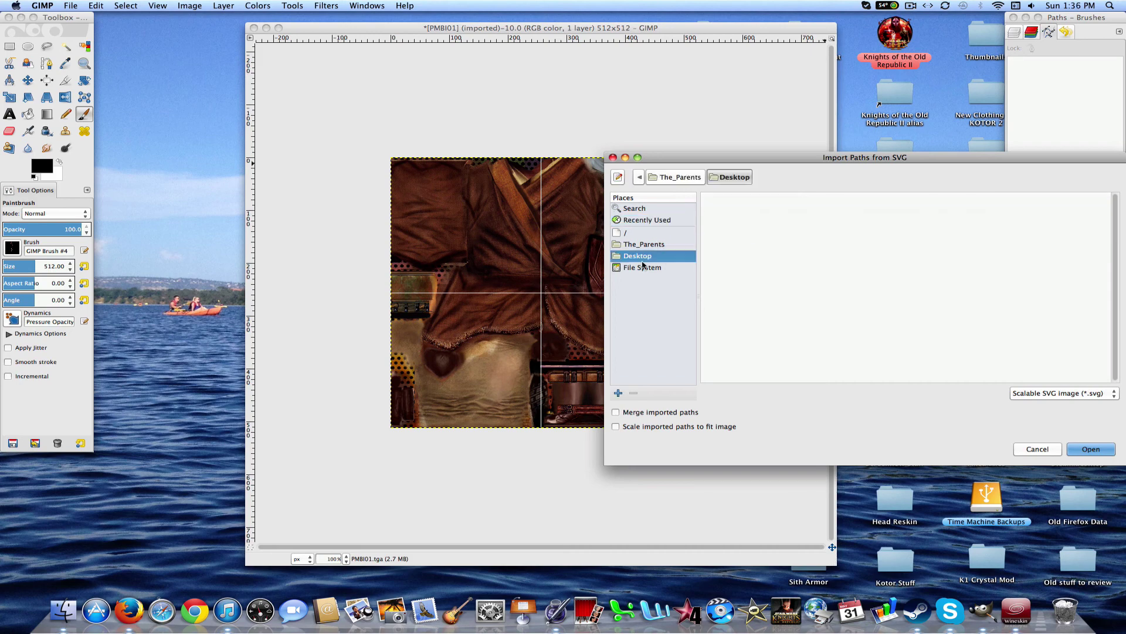
{"action": "scroll", "coordinate": [1056, 264], "scroll_direction": "down", "scroll_amount": 10}
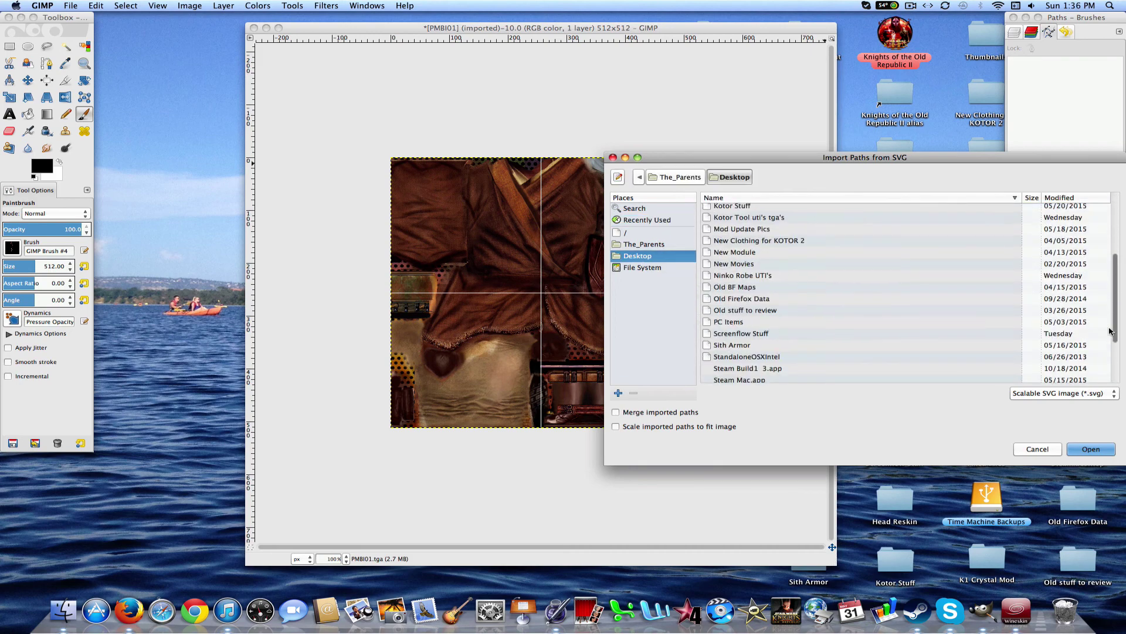
{"action": "double_click", "coordinate": [767, 332]}
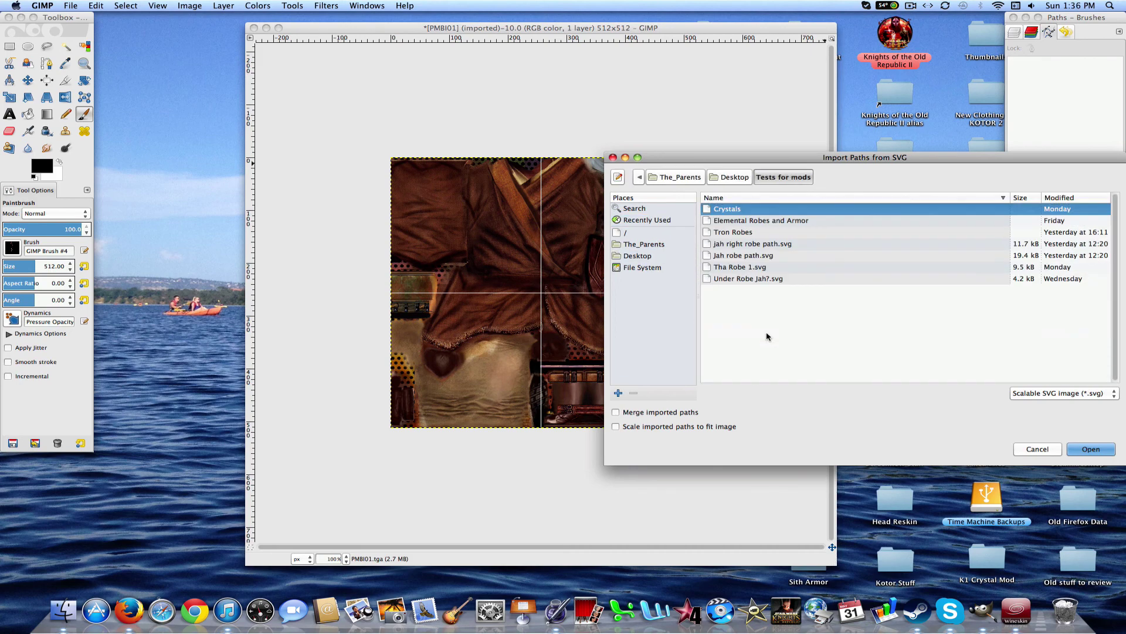
{"action": "double_click", "coordinate": [761, 267]}
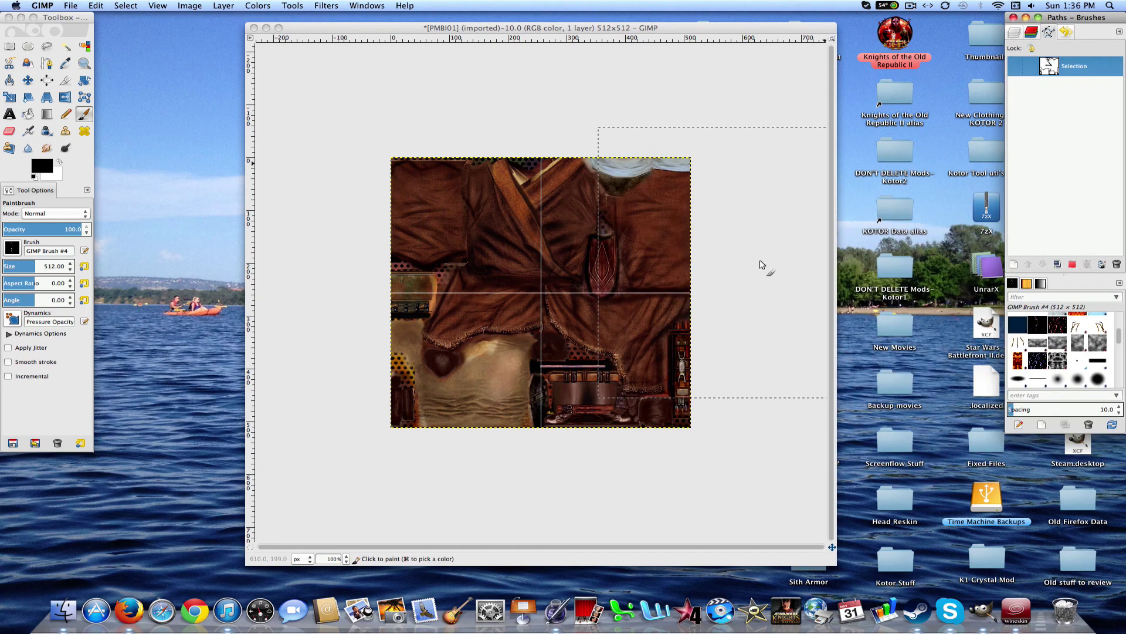
- Return to the layer list and create a selection from the imported robe path
{"action": "left_click", "coordinate": [1014, 32]}
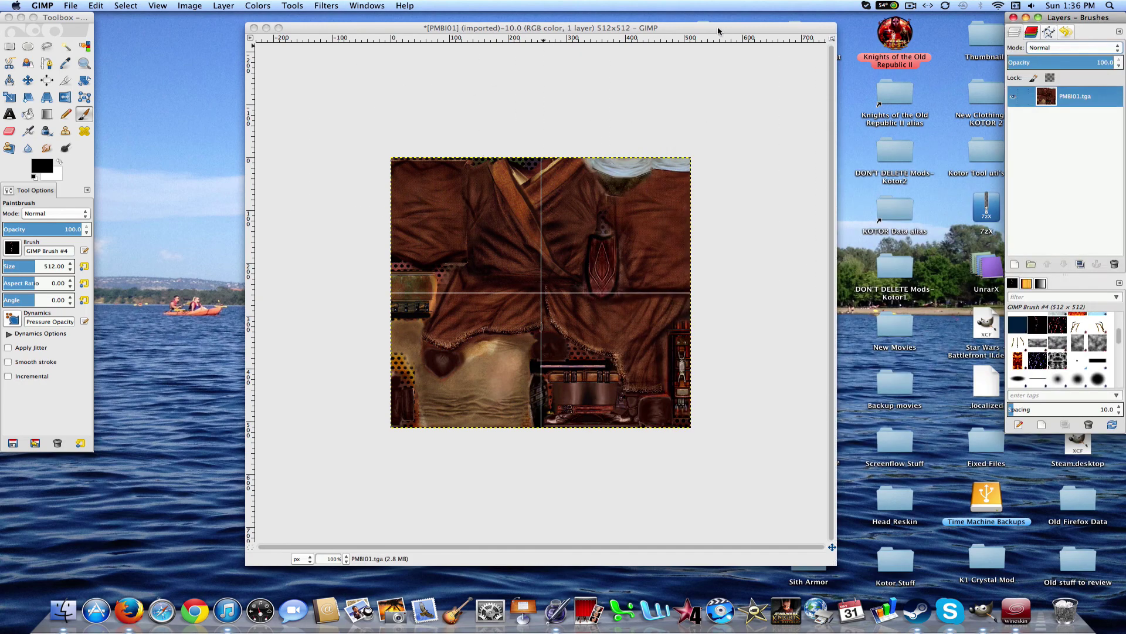
{"action": "left_click", "coordinate": [722, 27]}
{"action": "left_click", "coordinate": [133, 6]}
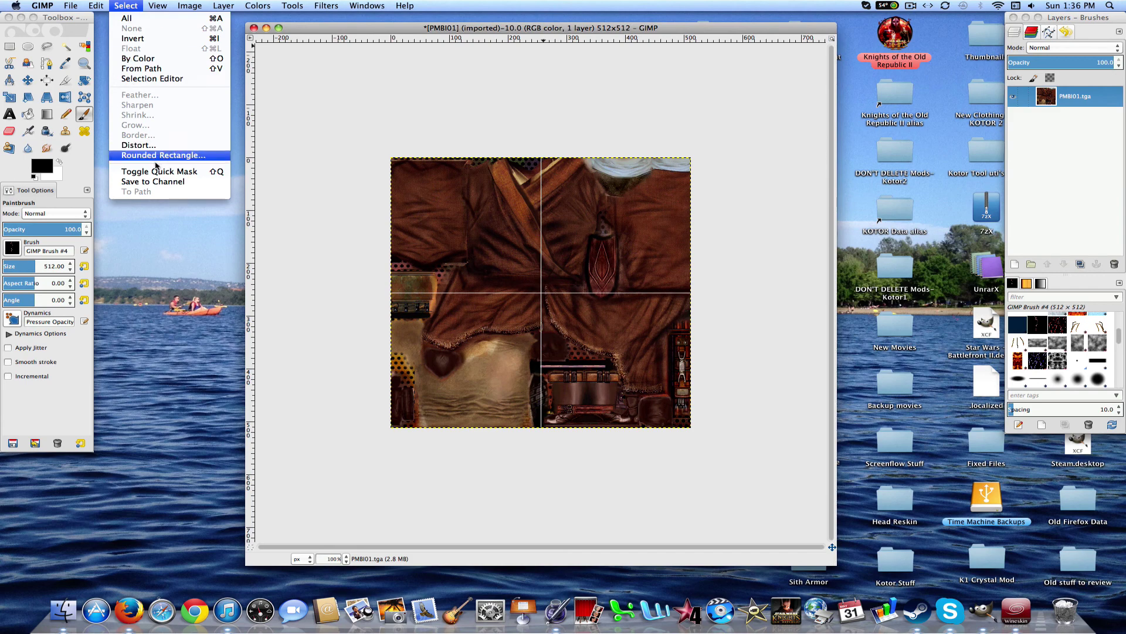
{"action": "left_click", "coordinate": [150, 69]}
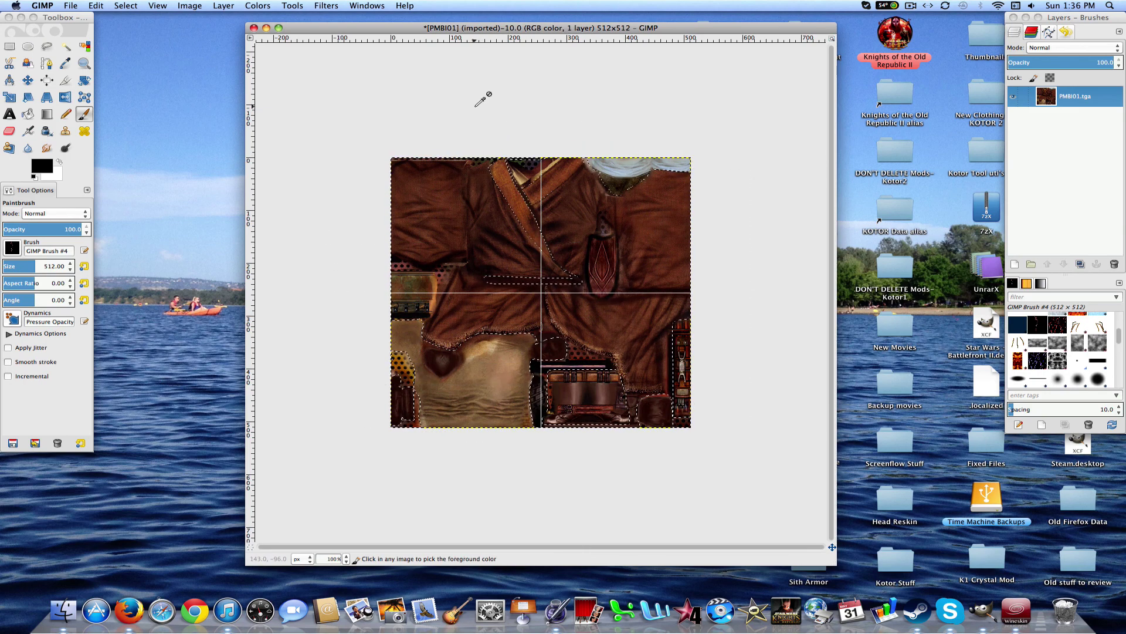
- Cancel the Colorify filter on the selected robe areas and clear the selection
{"action": "left_click", "coordinate": [279, 5]}
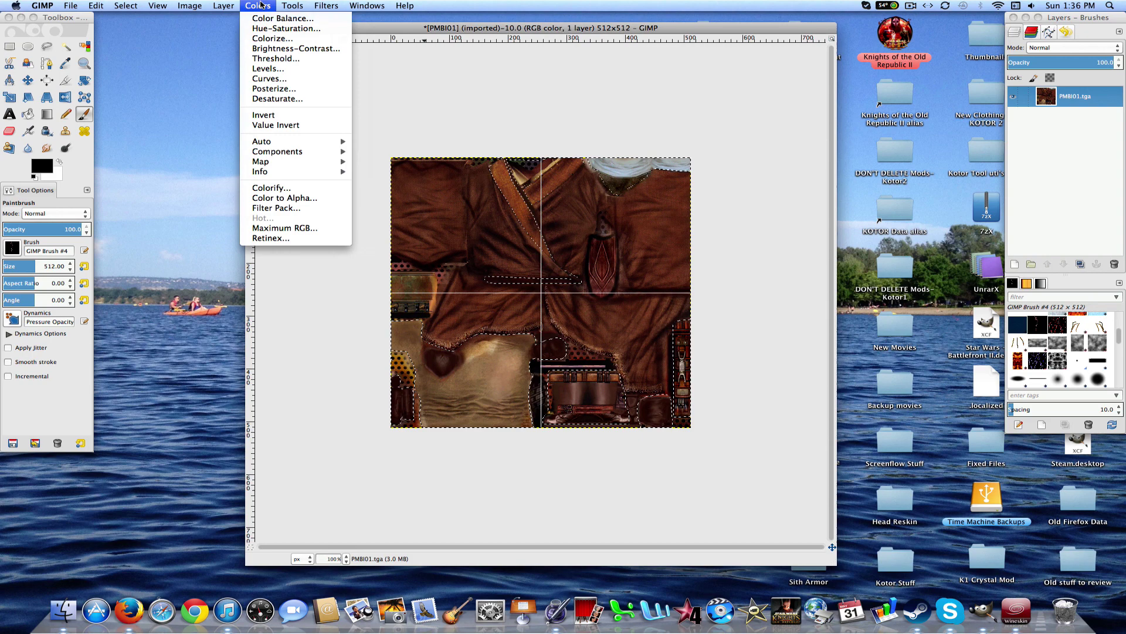
{"action": "left_click", "coordinate": [324, 188]}
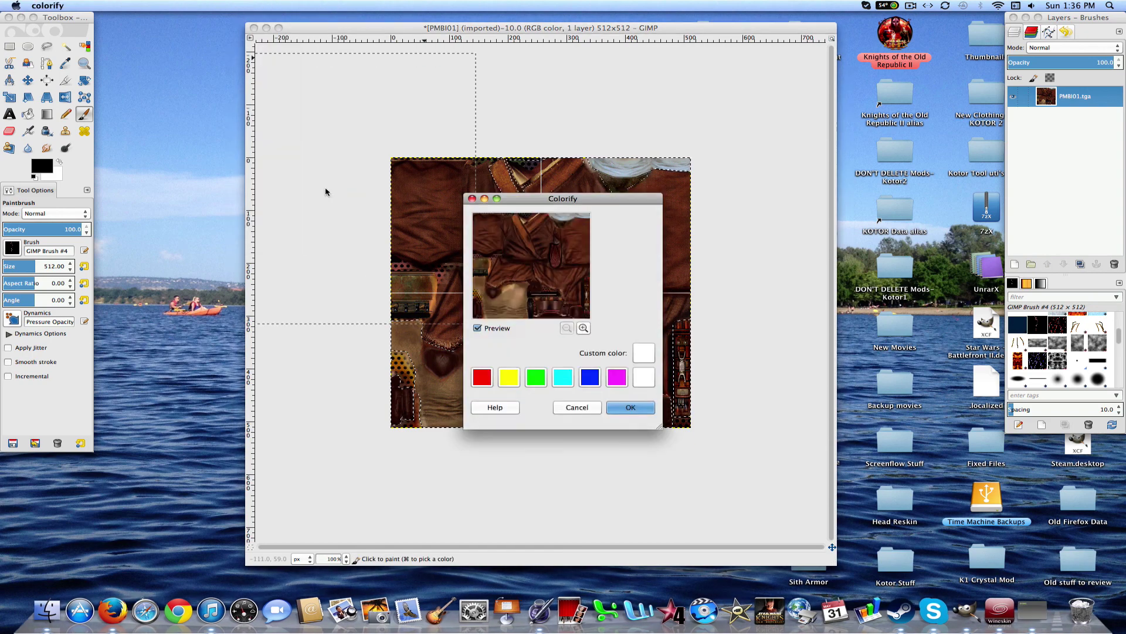
{"action": "left_click", "coordinate": [577, 407]}
{"action": "left_click", "coordinate": [126, 5]}
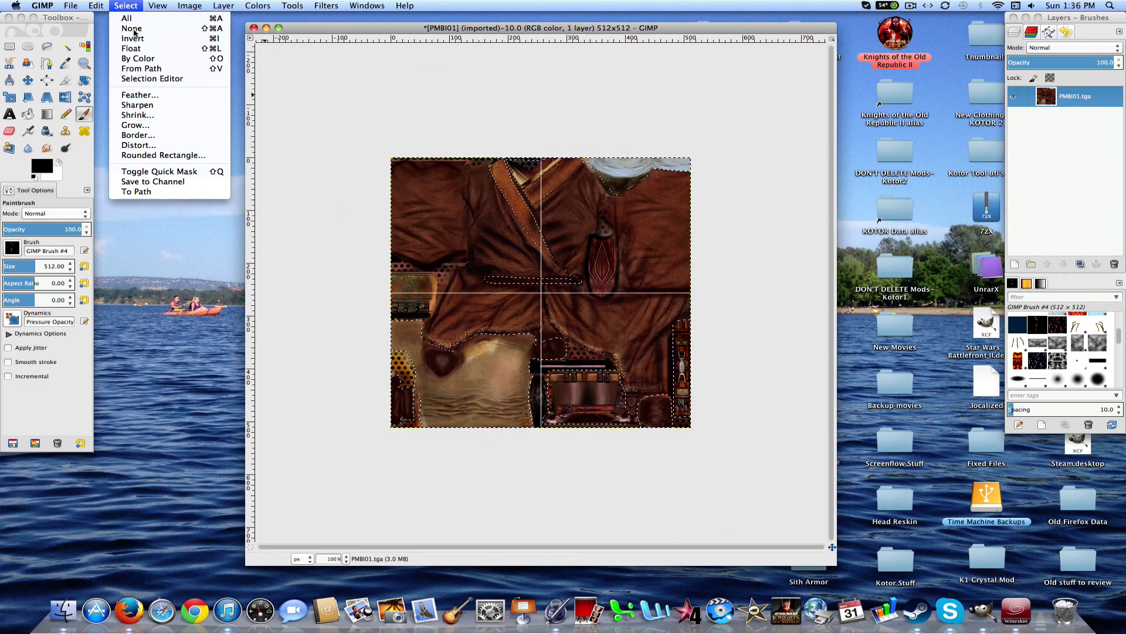
{"action": "left_click", "coordinate": [133, 30]}
- Colorify the entire robe texture with the custom dark grey color 252525
{"action": "left_click", "coordinate": [258, 5]}
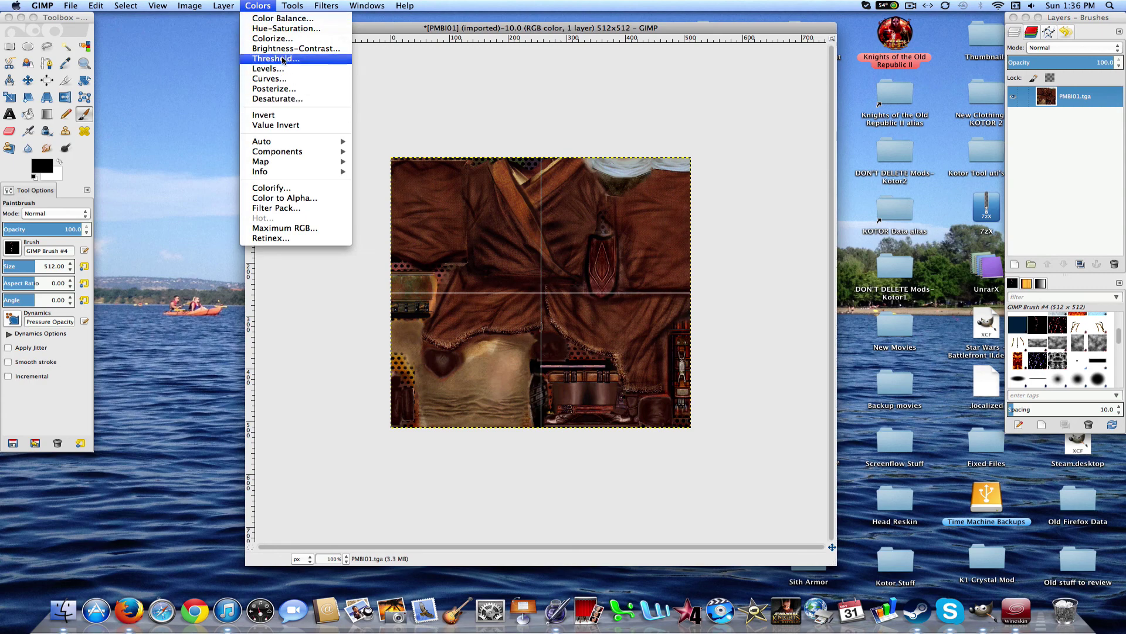
{"action": "left_click", "coordinate": [294, 188]}
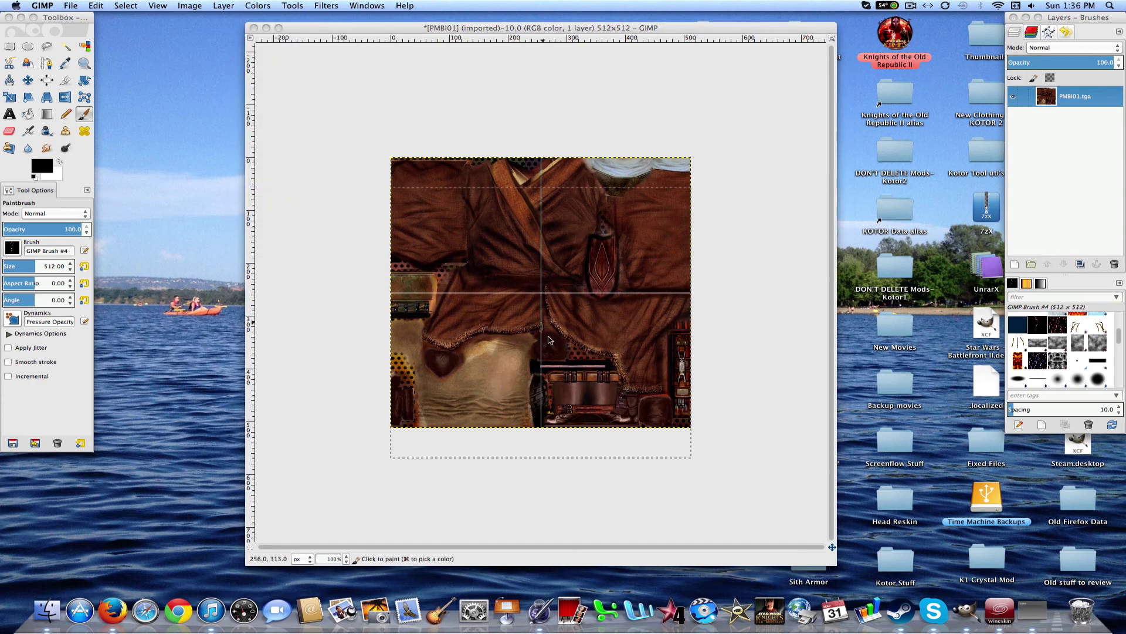
{"action": "left_click", "coordinate": [641, 370]}
{"action": "left_click_drag", "start_coordinate": [487, 343], "coordinate": [465, 363]}
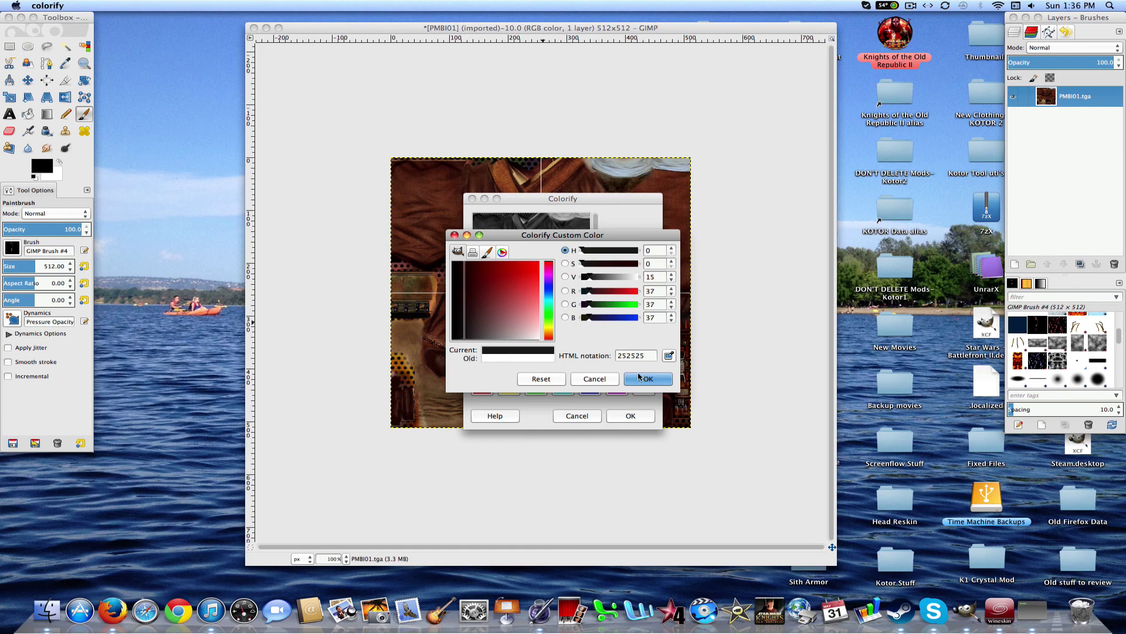
{"action": "left_click", "coordinate": [639, 376]}
{"action": "left_click", "coordinate": [630, 415]}
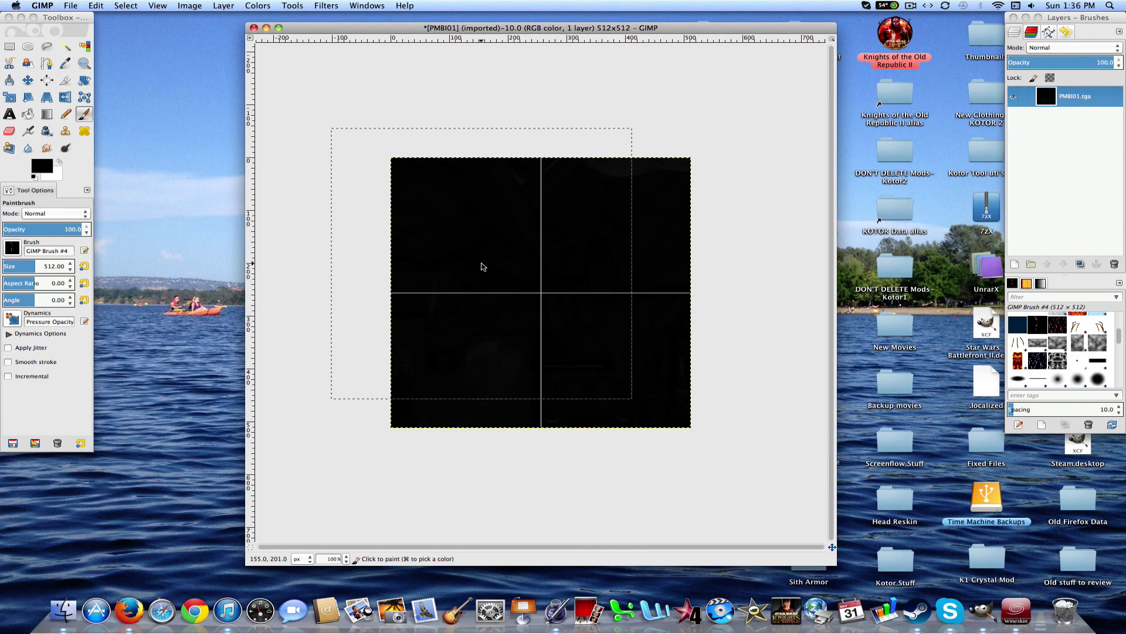
- Stamp the GIMP Brush #5 lightning at the grid's center, confined to a selection made from the imported robe path
{"action": "left_click", "coordinate": [1051, 326]}
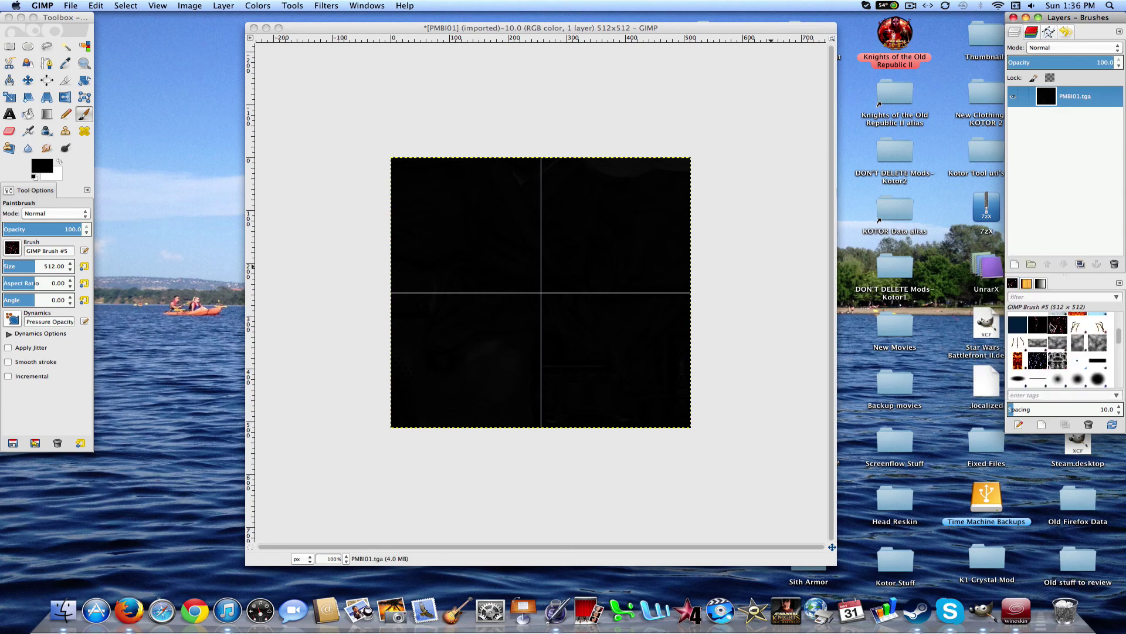
{"action": "left_click", "coordinate": [1040, 330]}
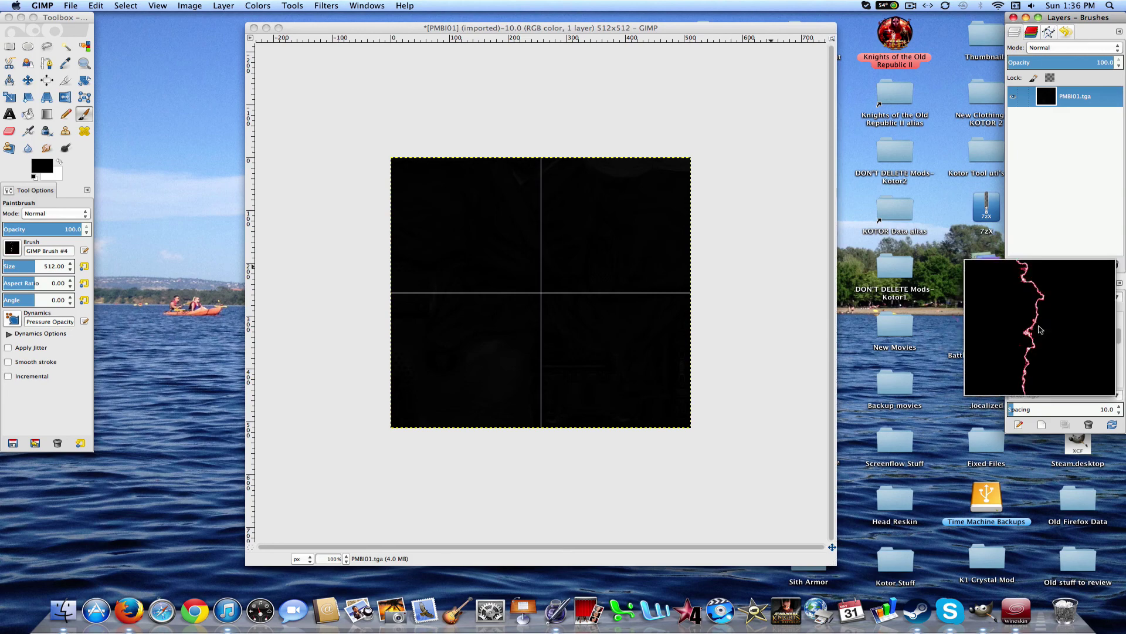
{"action": "left_click", "coordinate": [1057, 325]}
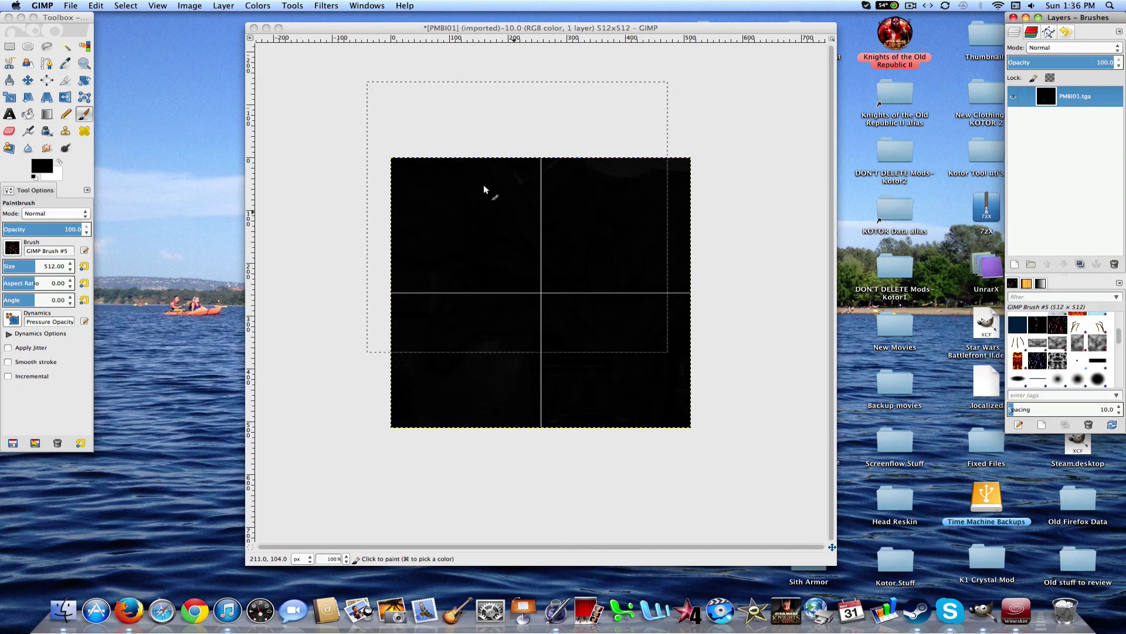
{"action": "left_click", "coordinate": [124, 5]}
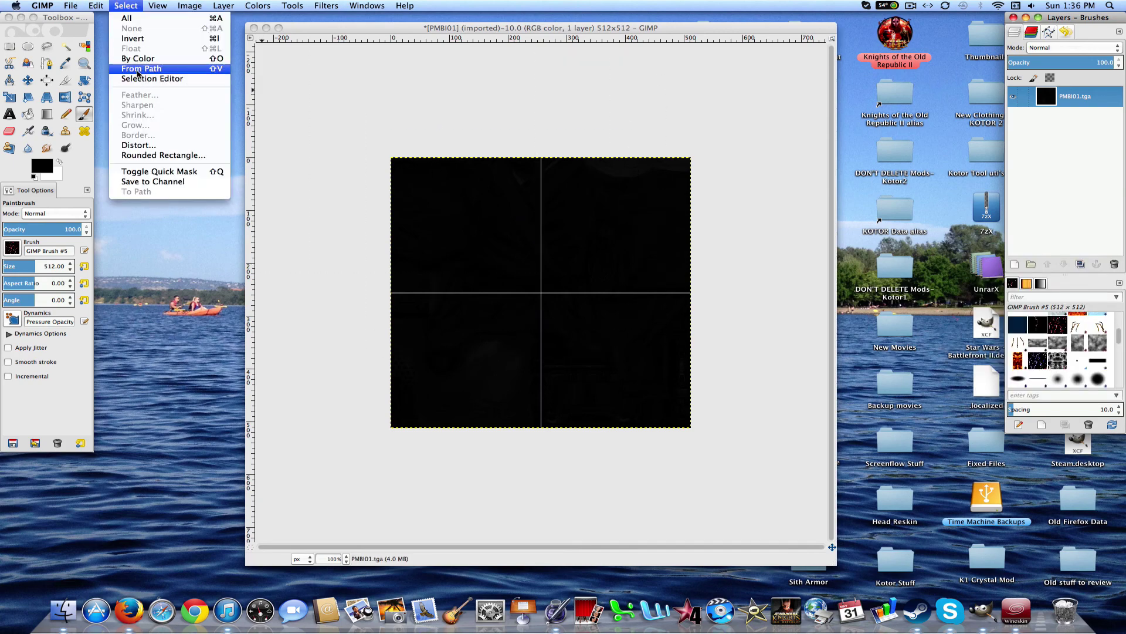
{"action": "left_click", "coordinate": [141, 76]}
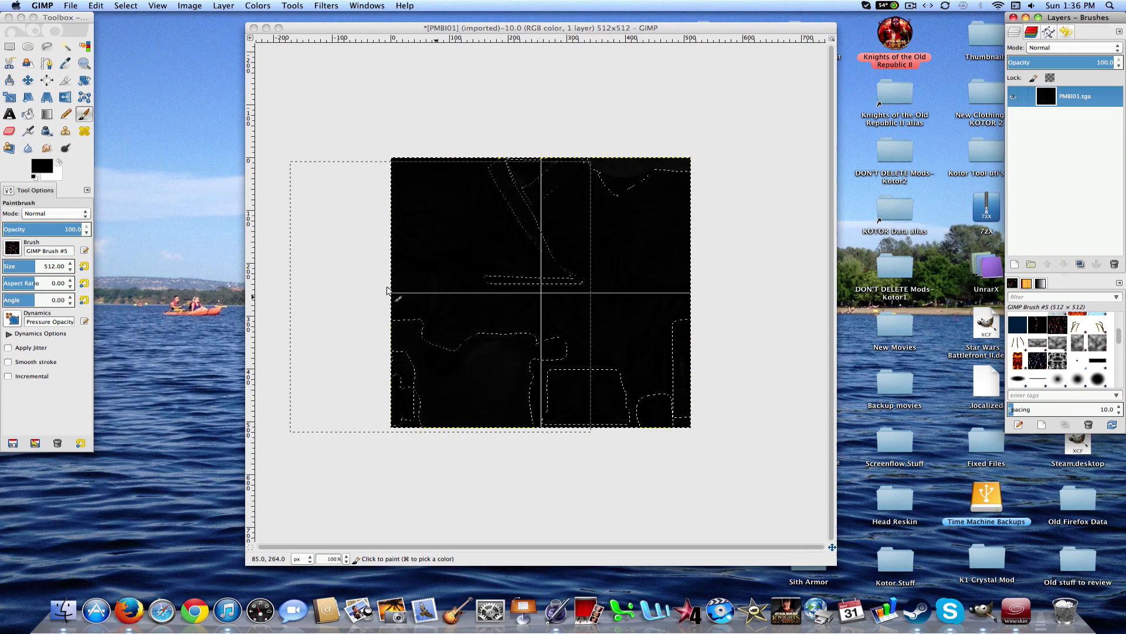
{"action": "left_click", "coordinate": [543, 294]}
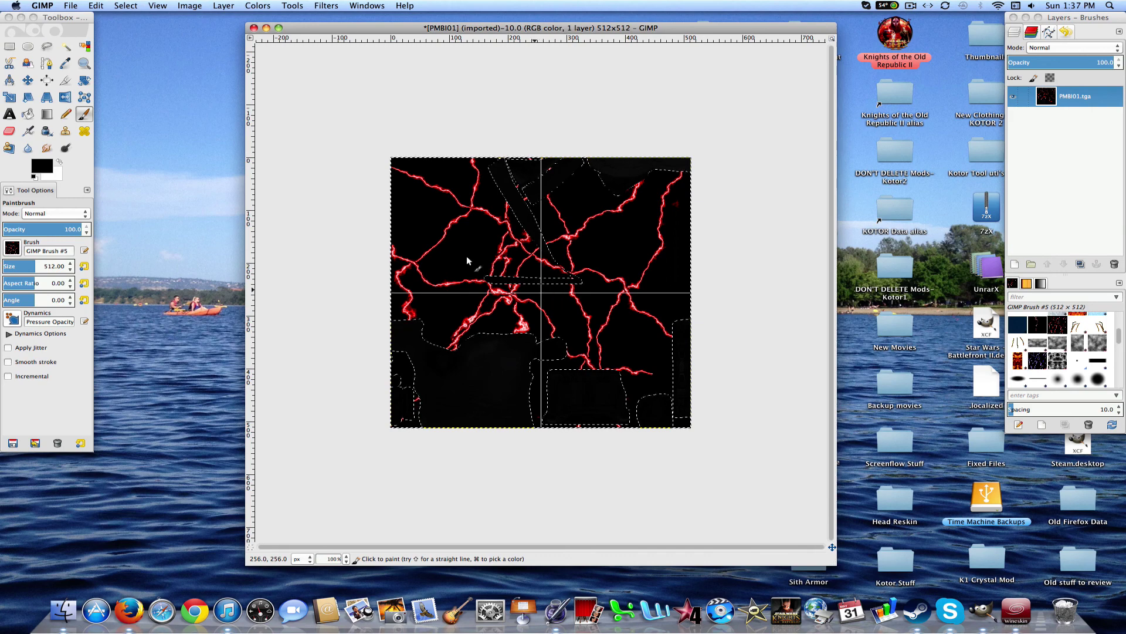
- Export the lightning texture to the Desktop as PMBI01 1.tga with RLE compression and a bottom-left origin
{"action": "left_click", "coordinate": [71, 5]}
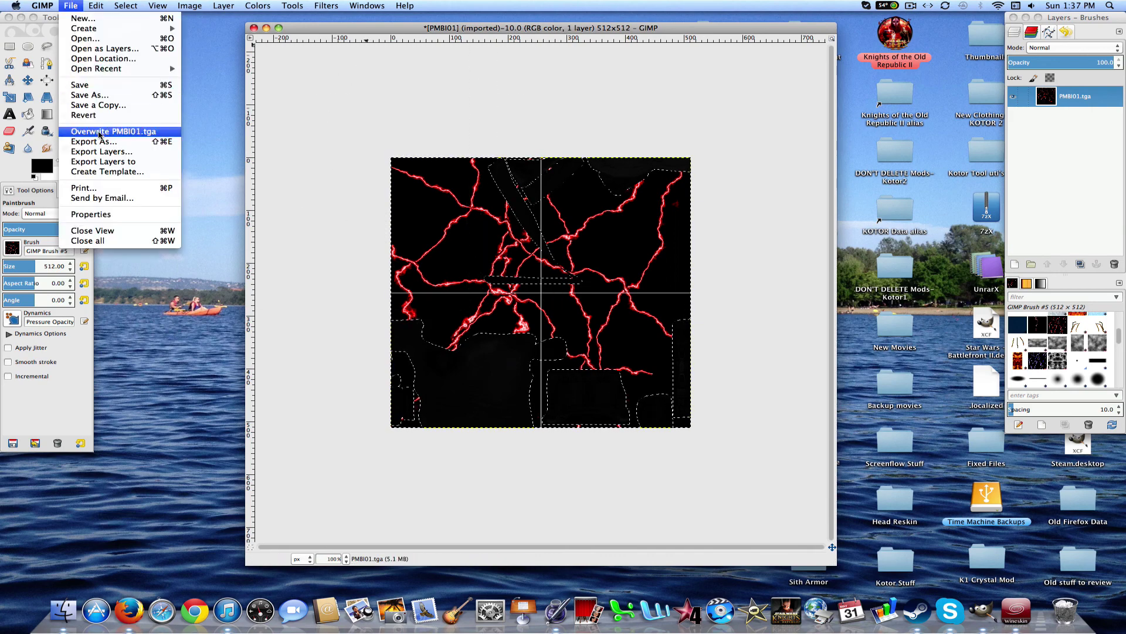
{"action": "left_click", "coordinate": [104, 140]}
{"action": "key", "text": "Right"}
{"action": "type", "text": "1"}
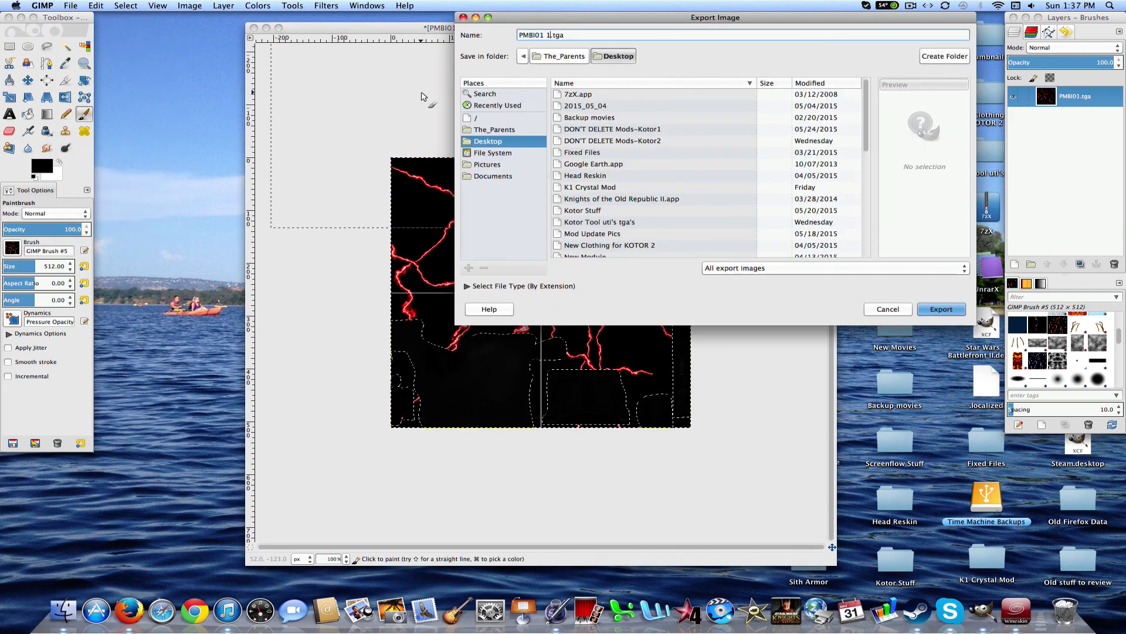
{"action": "key", "text": "Return"}
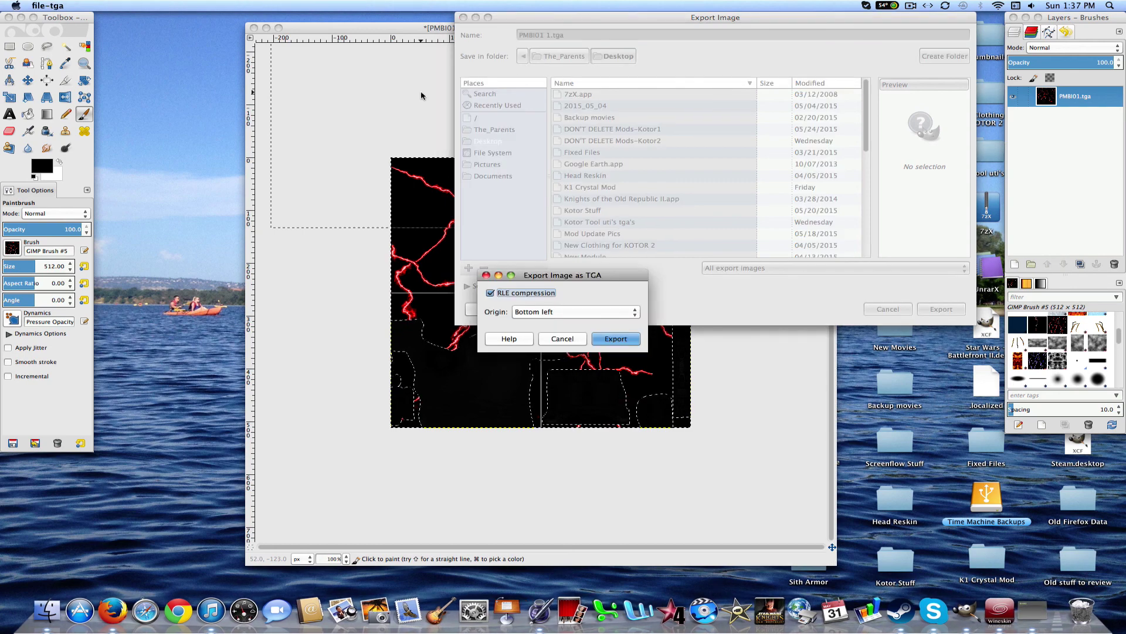
{"action": "left_click", "coordinate": [614, 339]}
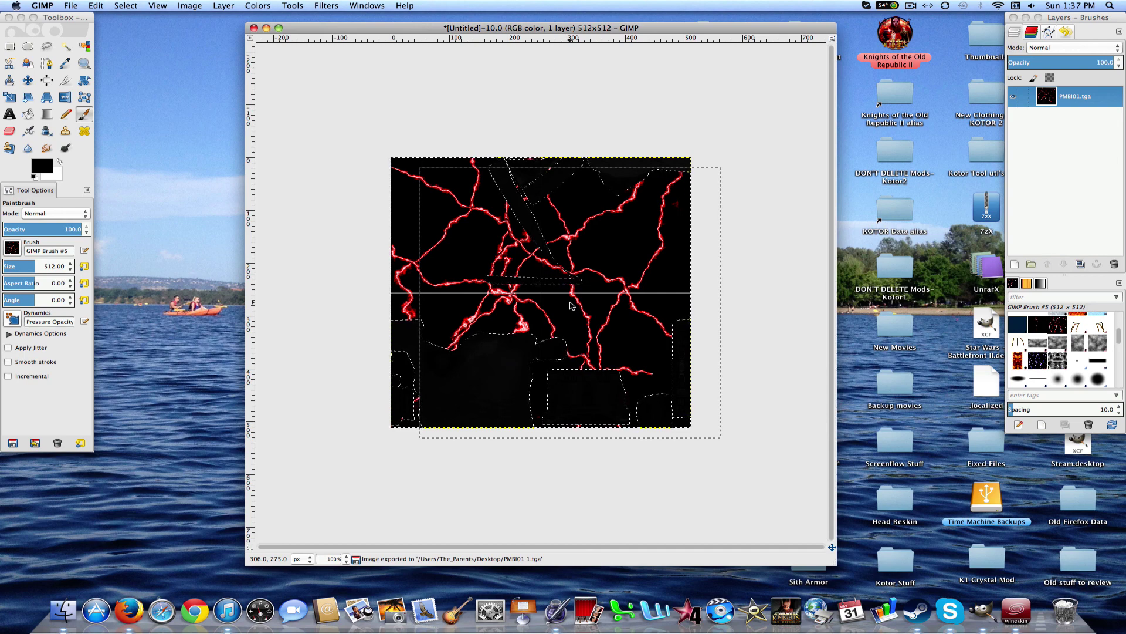
- Replace the lightning with a stamp at 70% opacity at the grid's center and export the texture as PMBI01 2.tga
{"action": "key", "text": "super+z"}
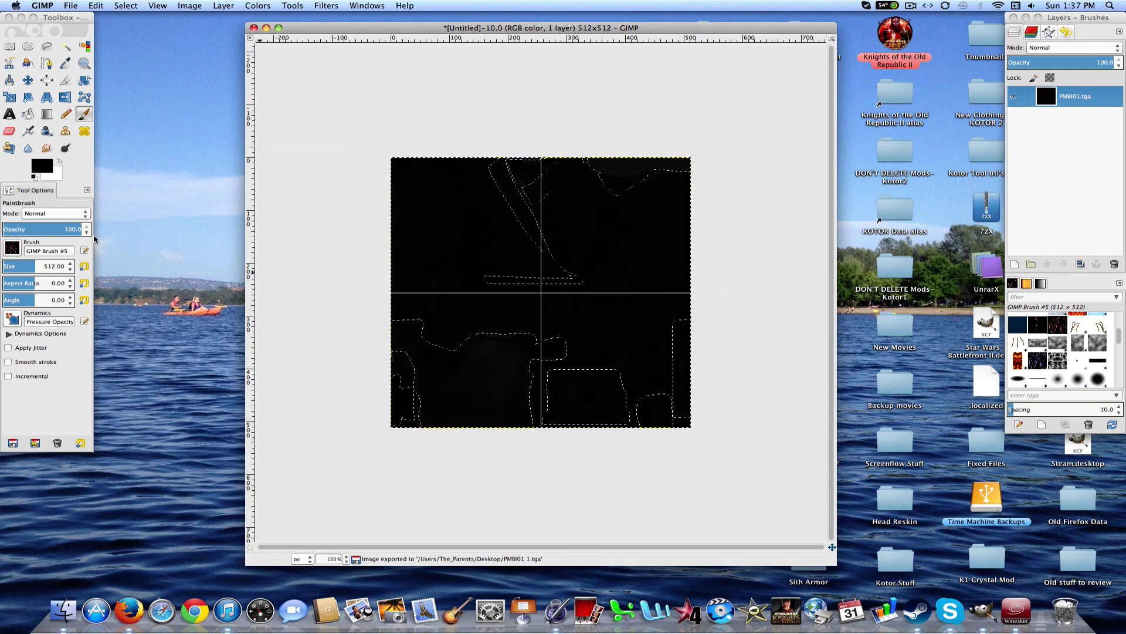
{"action": "left_click", "coordinate": [84, 233]}
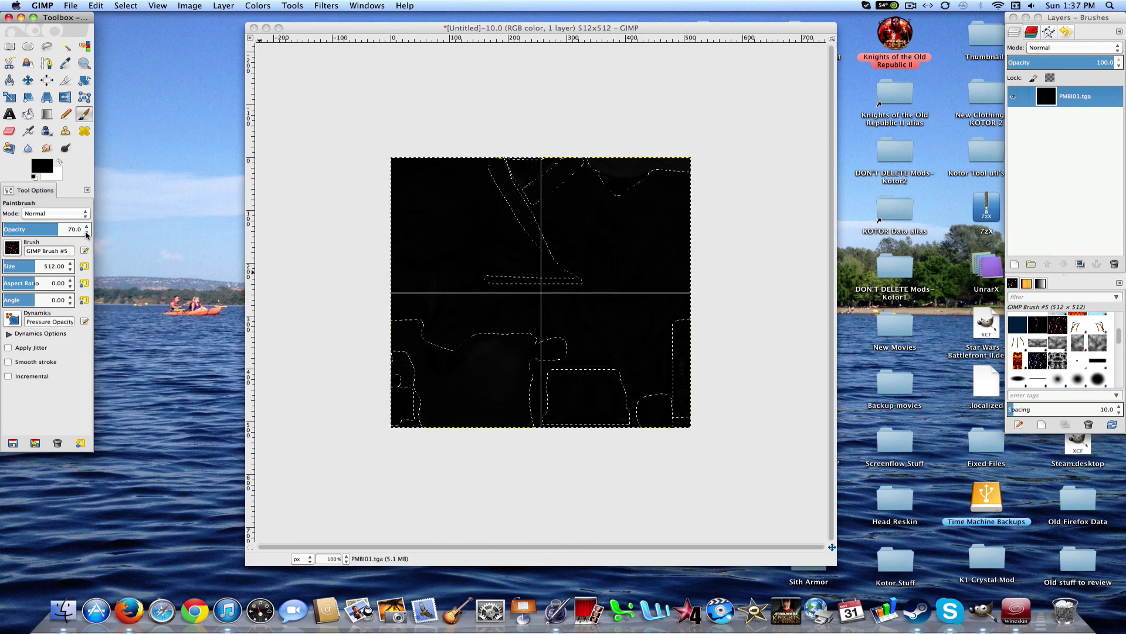
{"action": "key", "text": "super+z"}
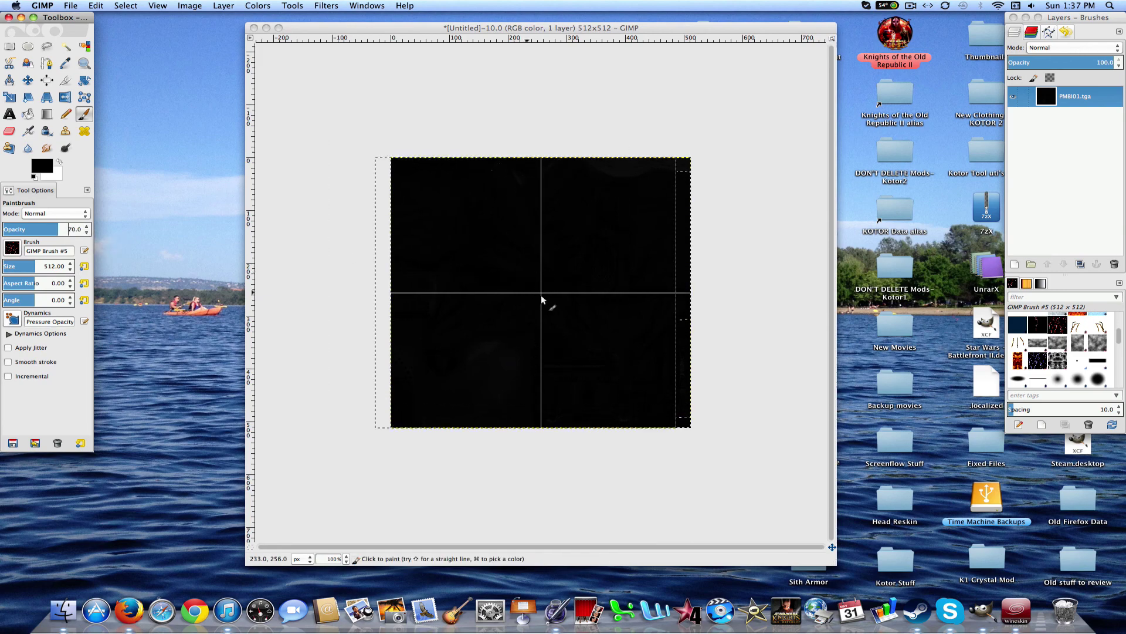
{"action": "left_click", "coordinate": [543, 298]}
{"action": "left_click", "coordinate": [70, 5]}
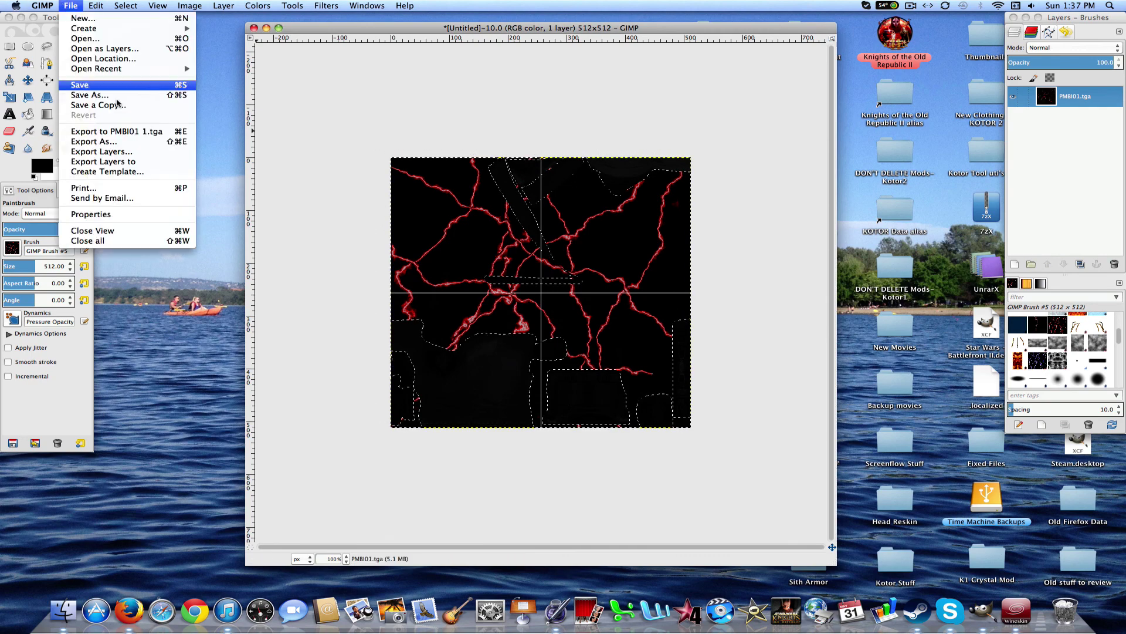
{"action": "left_click", "coordinate": [129, 141]}
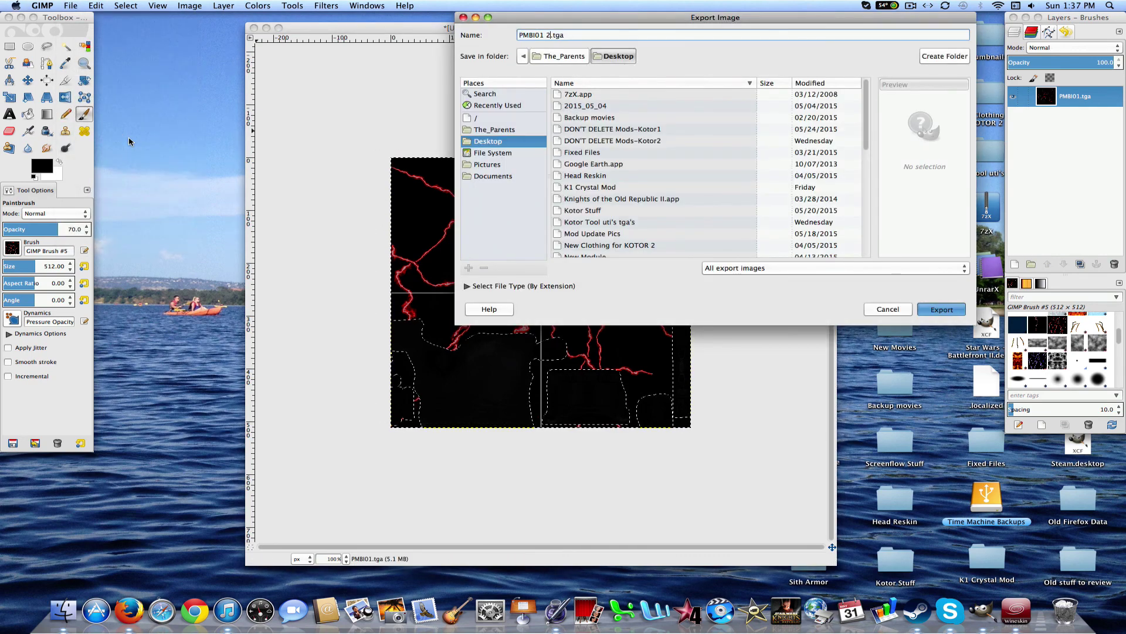
- Undo the 70% lightning stamp and restamp it at the grid's center at 30% opacity
{"action": "key", "text": "super+z"}
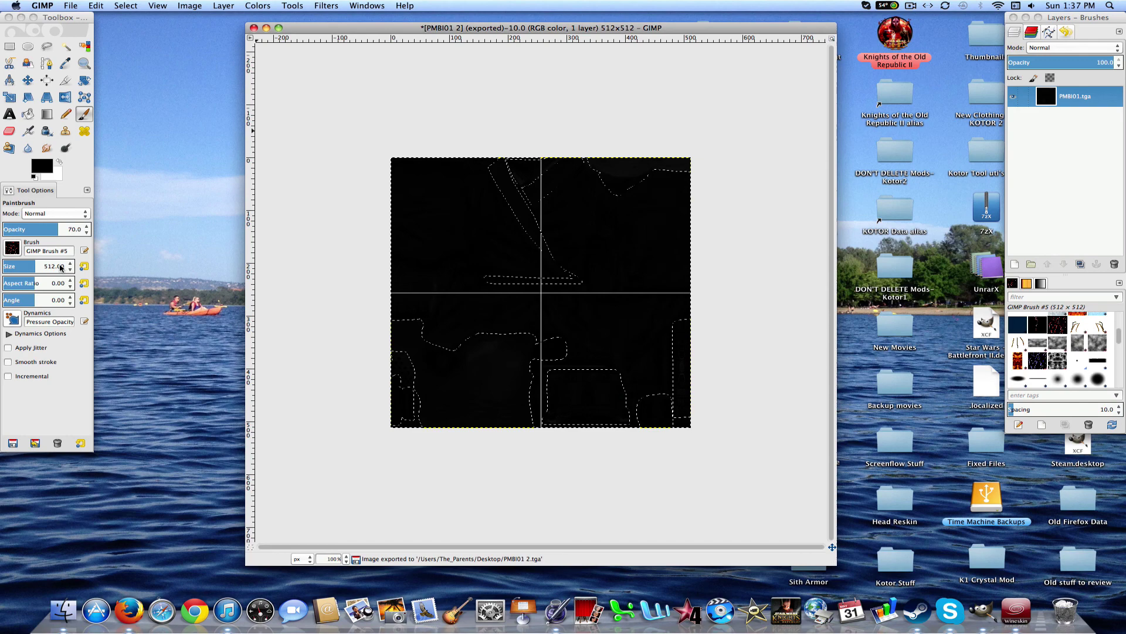
{"action": "left_click", "coordinate": [86, 233]}
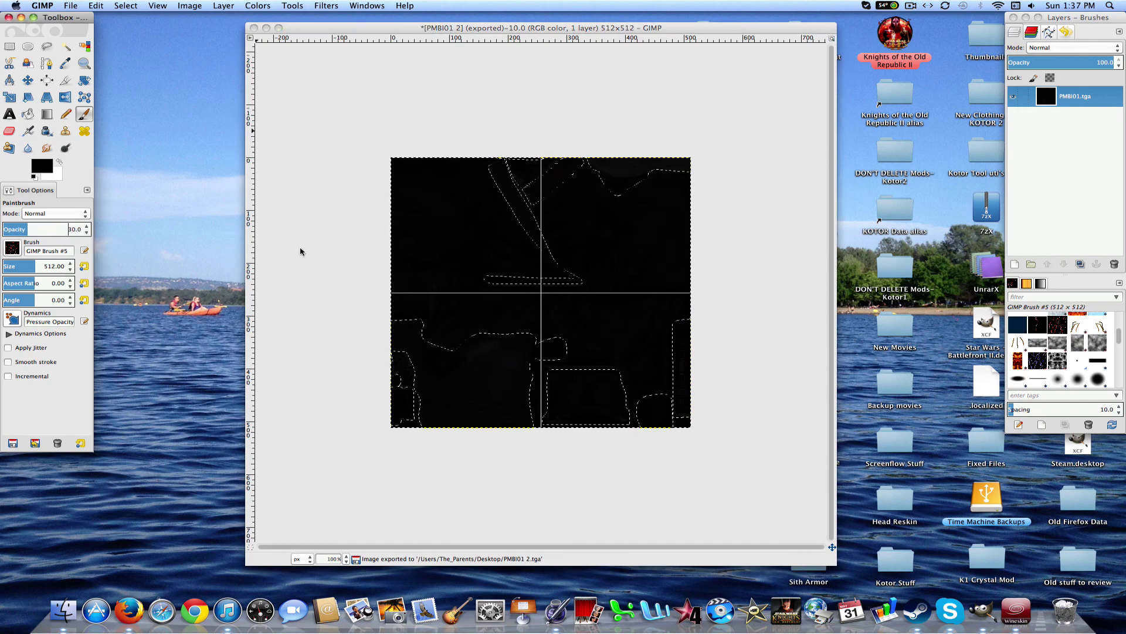
{"action": "left_click", "coordinate": [541, 299]}
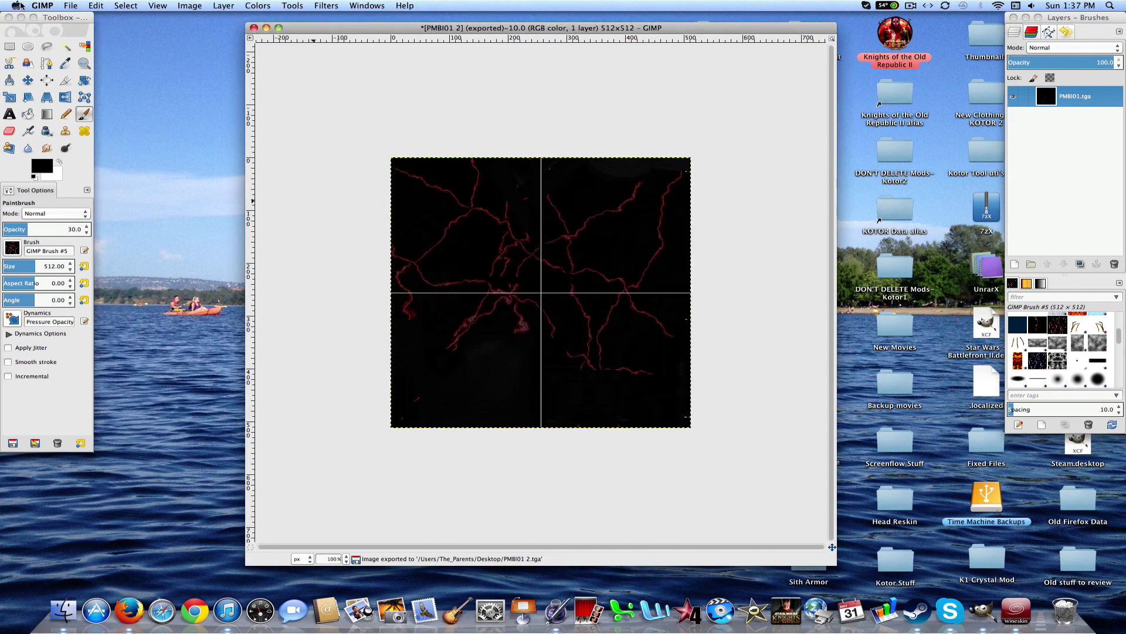
- Export the faint lightning version of the texture as PMBI01 3.tga
{"action": "left_click", "coordinate": [72, 5]}
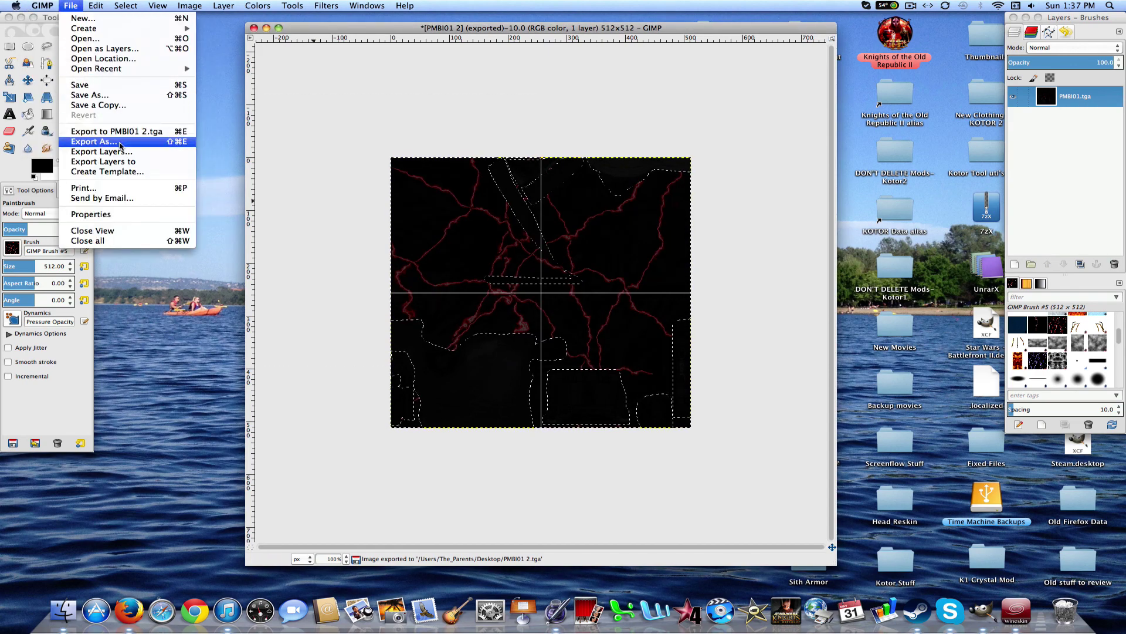
{"action": "left_click", "coordinate": [120, 146]}
{"action": "key", "text": "Right"}
{"action": "key", "text": "BackSpace"}
{"action": "type", "text": "3"}
{"action": "key", "text": "Return"}
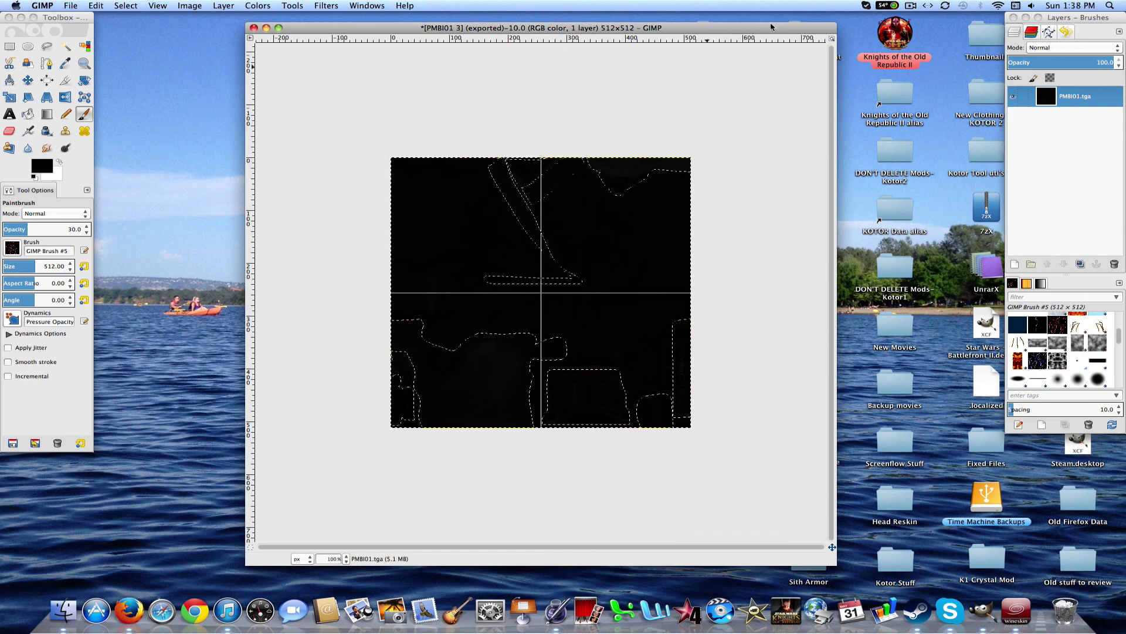
- Close the robe texture image, discarding its changes, and move the empty image window clear of the desktop
{"action": "left_click", "coordinate": [253, 27]}
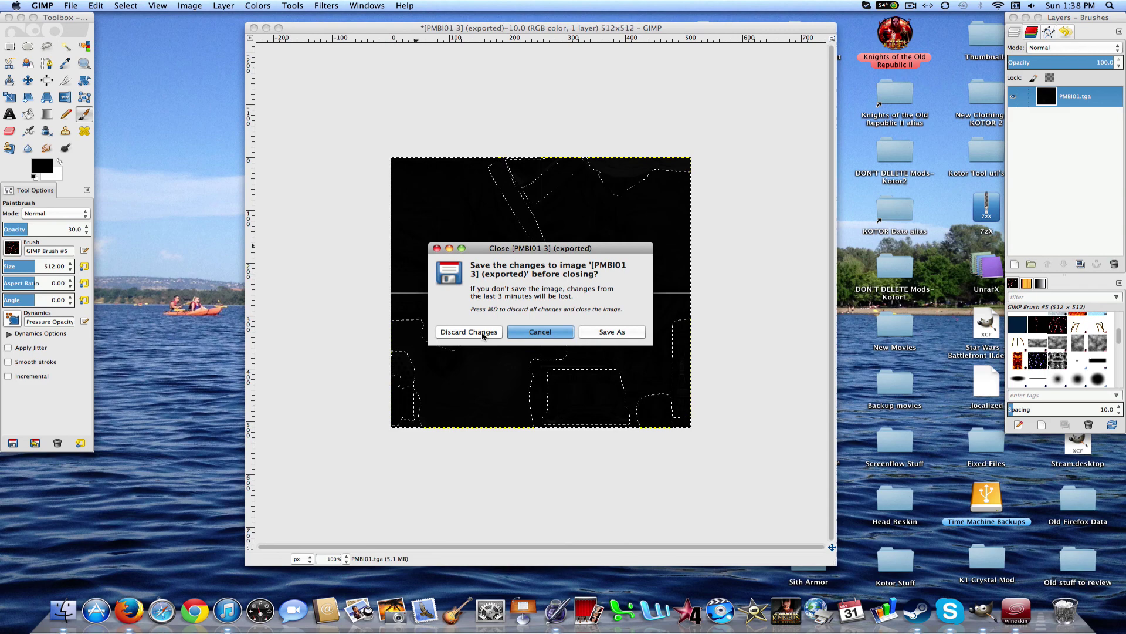
{"action": "left_click", "coordinate": [479, 330]}
{"action": "left_click", "coordinate": [520, 355]}
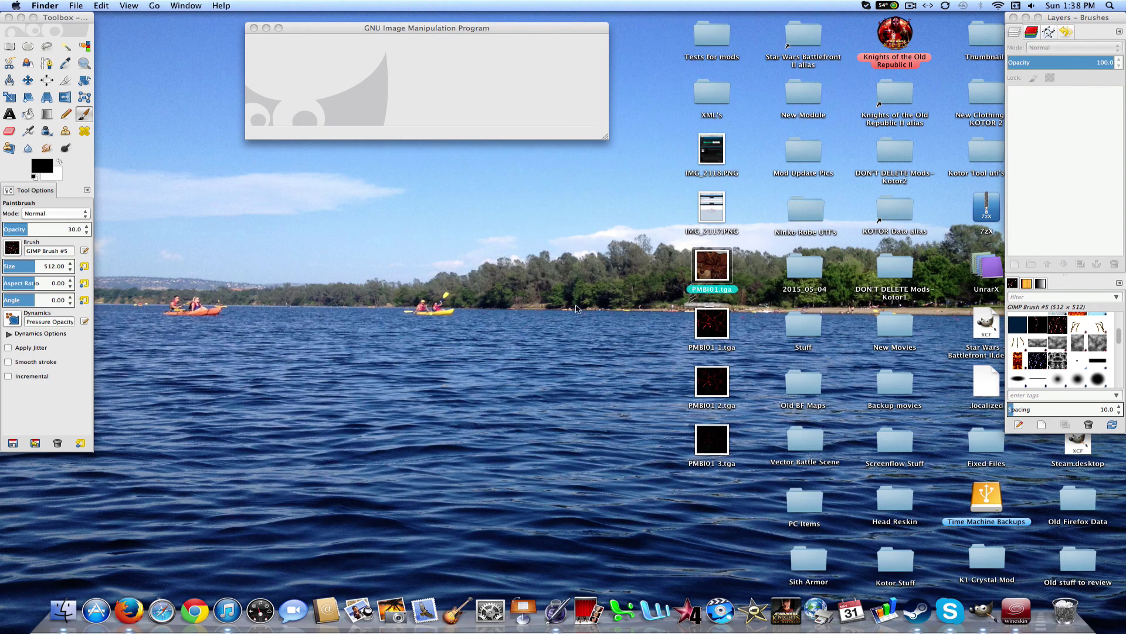
{"action": "left_click", "coordinate": [577, 307]}
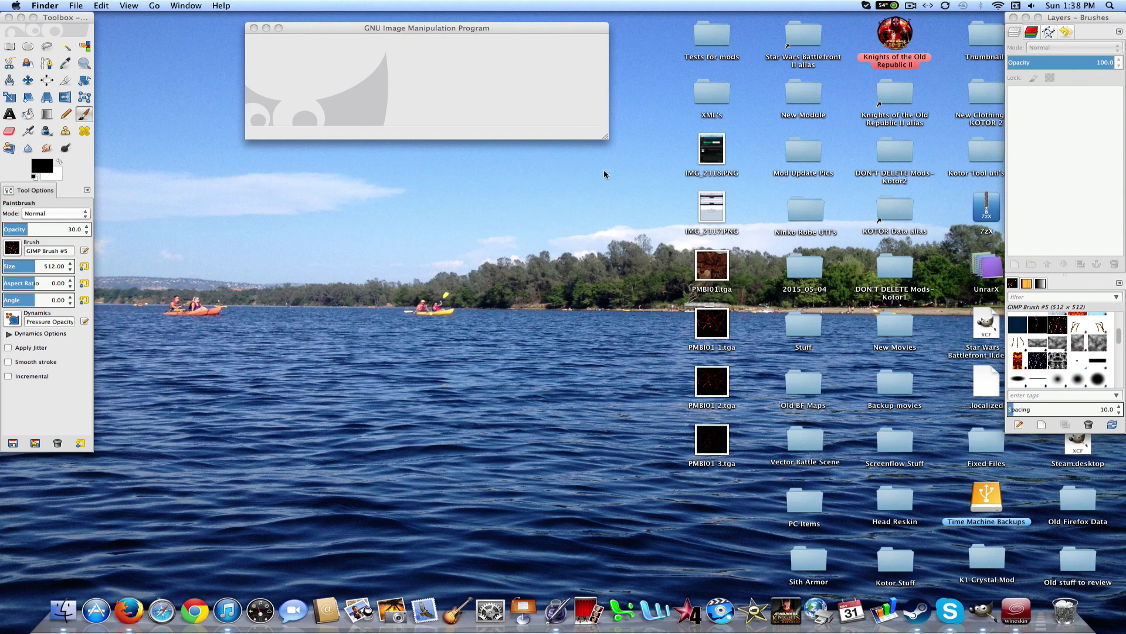
{"action": "left_click_drag", "start_coordinate": [491, 27], "coordinate": [509, 3]}
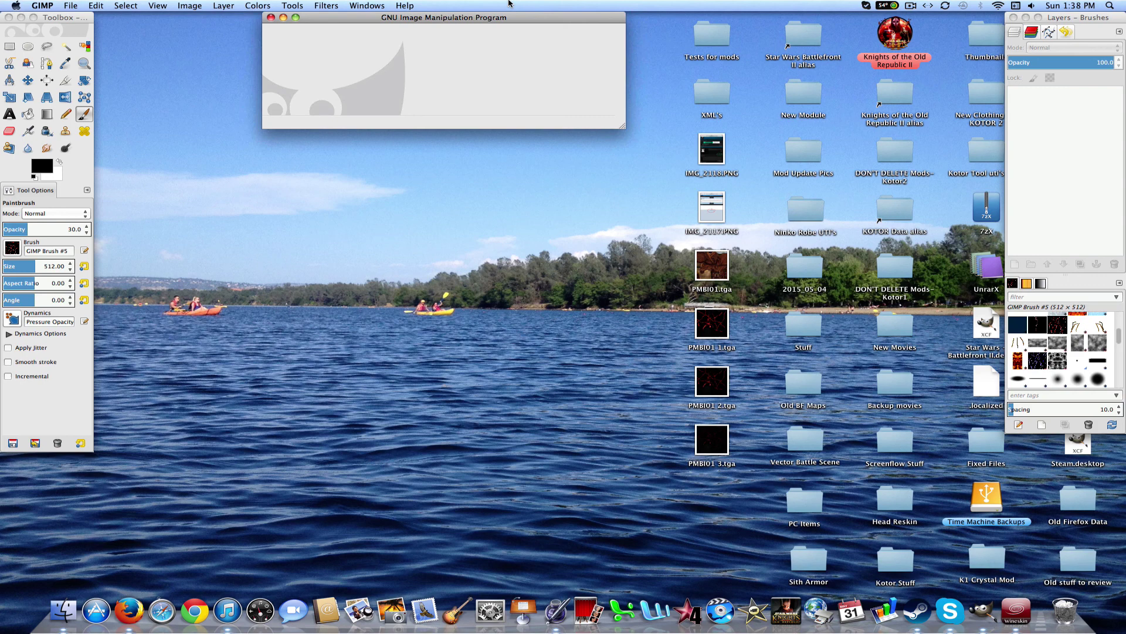
- Multiply 512 by 15 in the Dashboard calculator, and return to GIMP
{"action": "key", "text": "F12"}
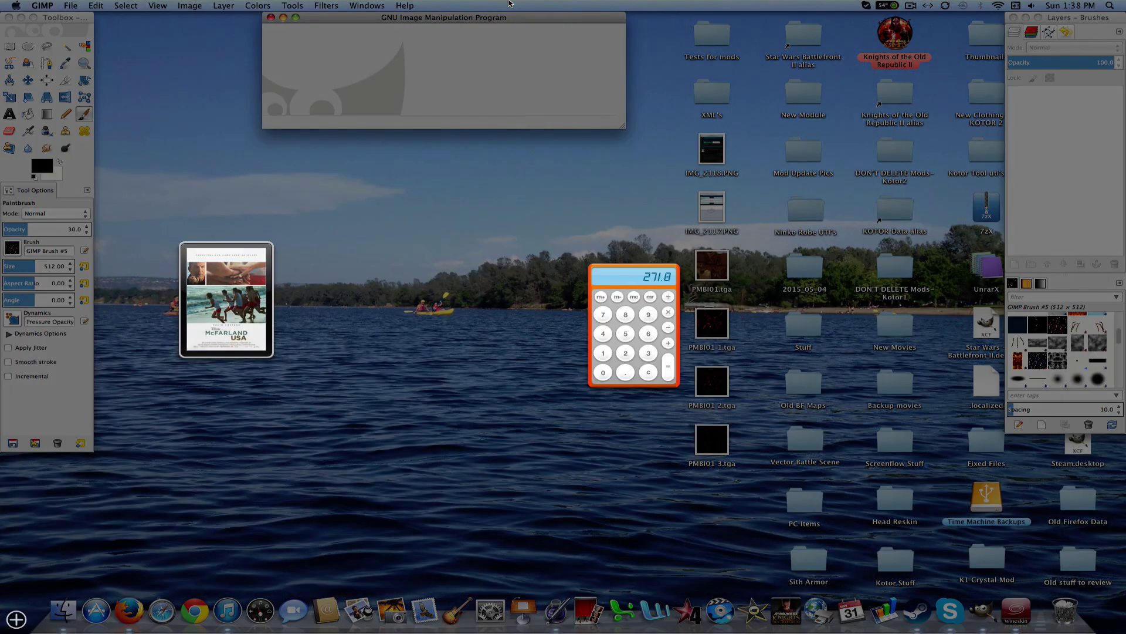
{"action": "left_click", "coordinate": [625, 333]}
{"action": "left_click", "coordinate": [603, 353]}
{"action": "left_click", "coordinate": [624, 354]}
{"action": "left_click", "coordinate": [666, 312]}
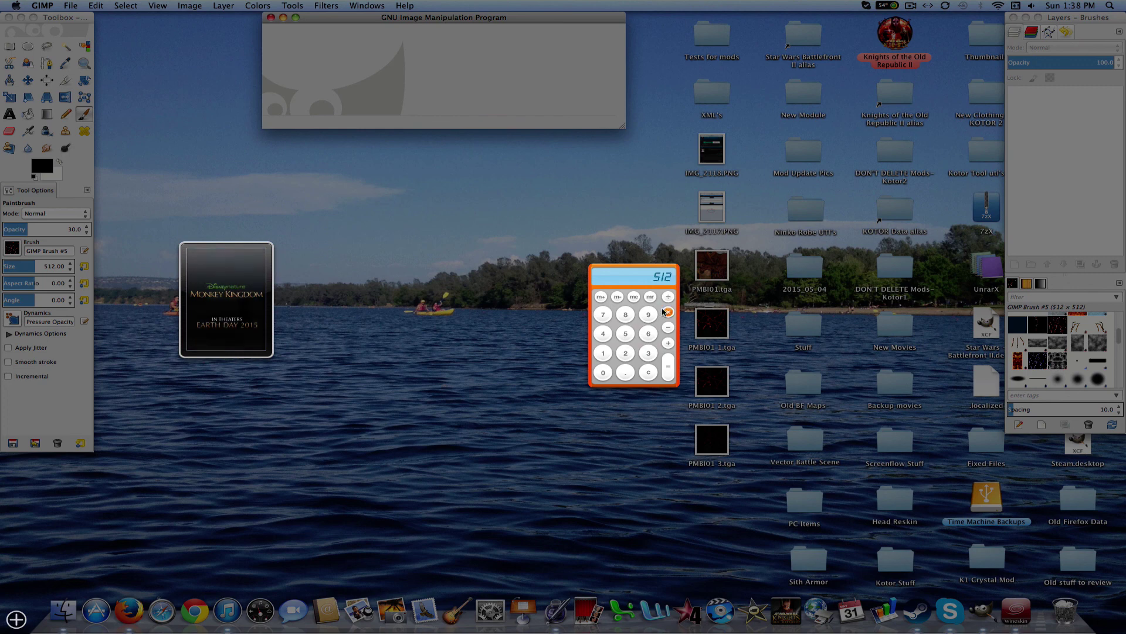
{"action": "left_click", "coordinate": [604, 354]}
{"action": "left_click", "coordinate": [625, 333]}
{"action": "left_click", "coordinate": [669, 367]}
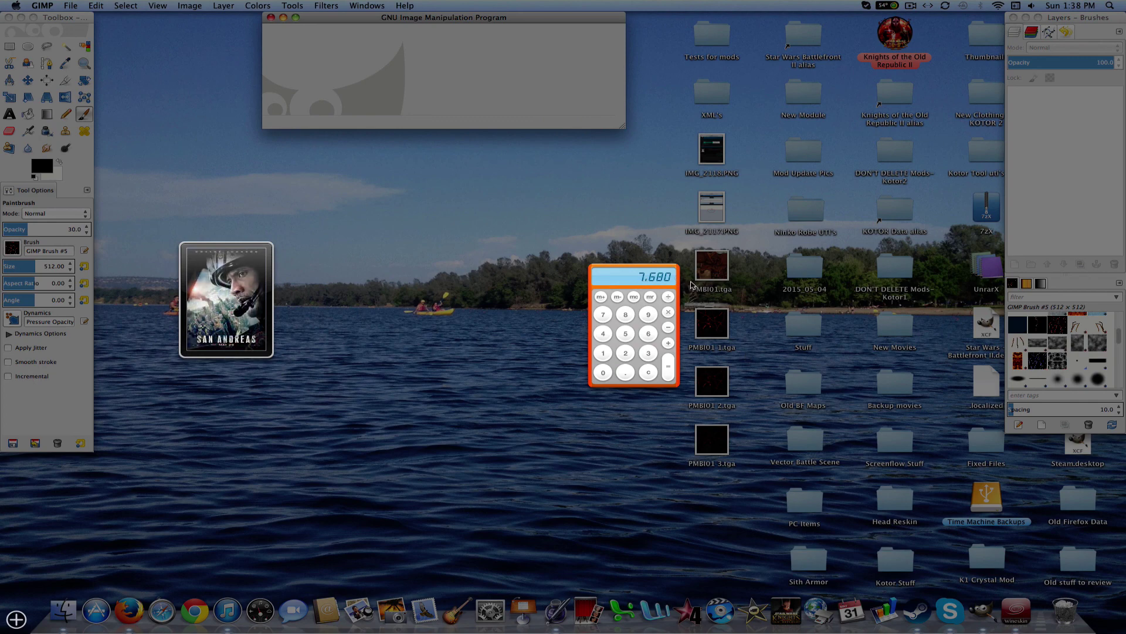
{"action": "left_click", "coordinate": [692, 286]}
- Create a new blank image 7680 px wide and 512 px high, and move its window clear of the toolbox
{"action": "left_click", "coordinate": [71, 5]}
{"action": "left_click", "coordinate": [70, 5]}
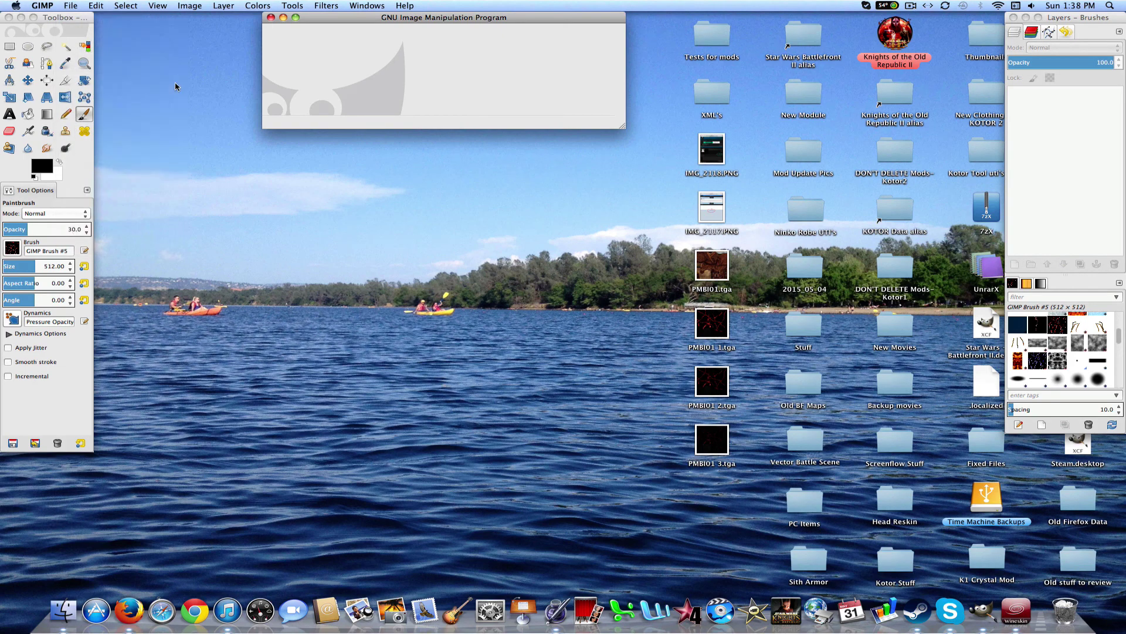
{"action": "key", "text": "super+n"}
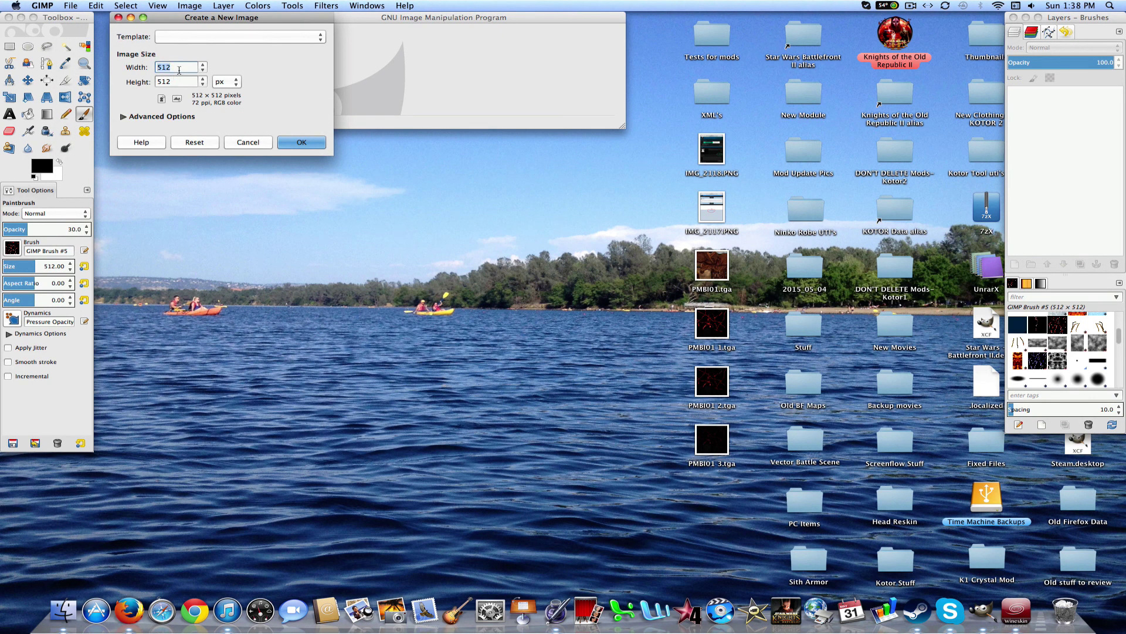
{"action": "type", "text": "7680"}
{"action": "key", "text": "Return"}
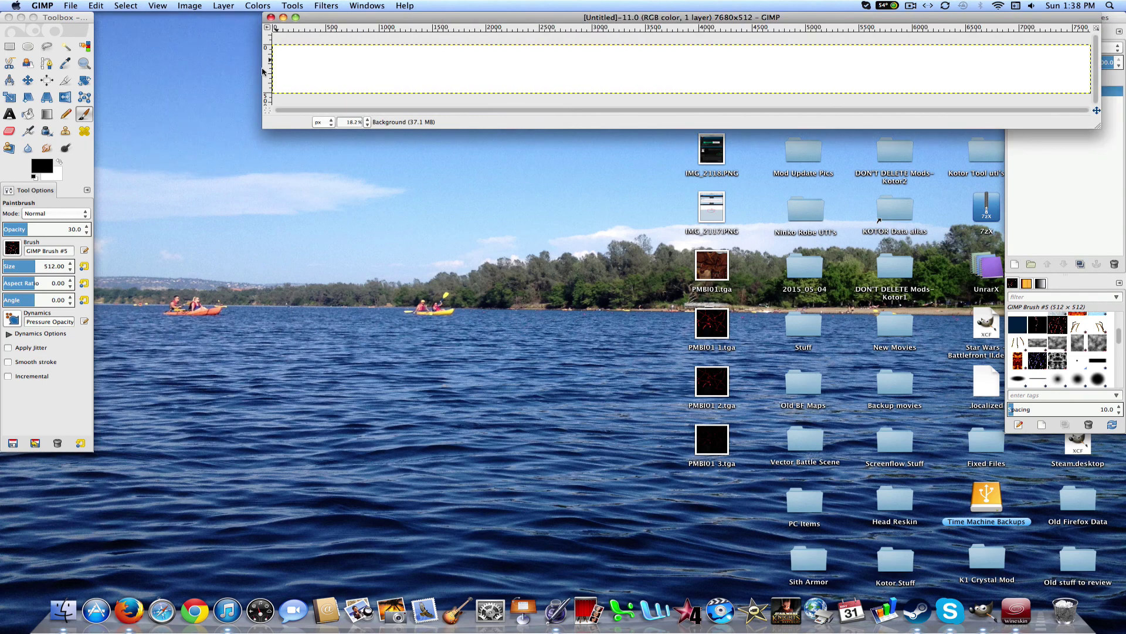
{"action": "left_click_drag", "start_coordinate": [373, 105], "coordinate": [346, 125]}
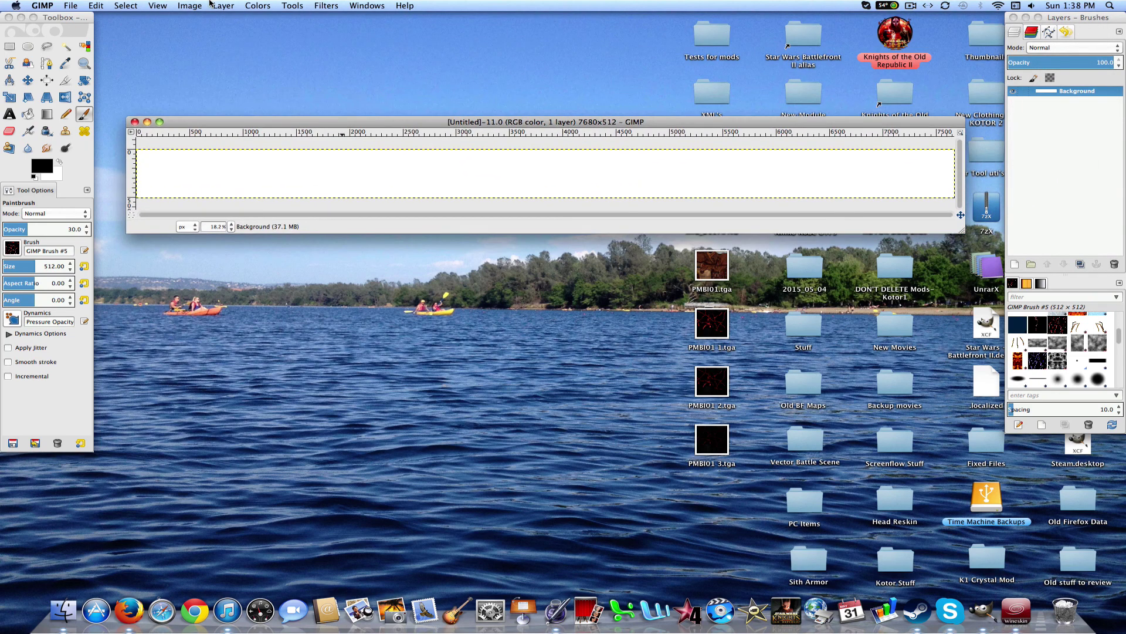
- Configure the wide image's grid with 512 px spacing in width and height
{"action": "left_click", "coordinate": [189, 6]}
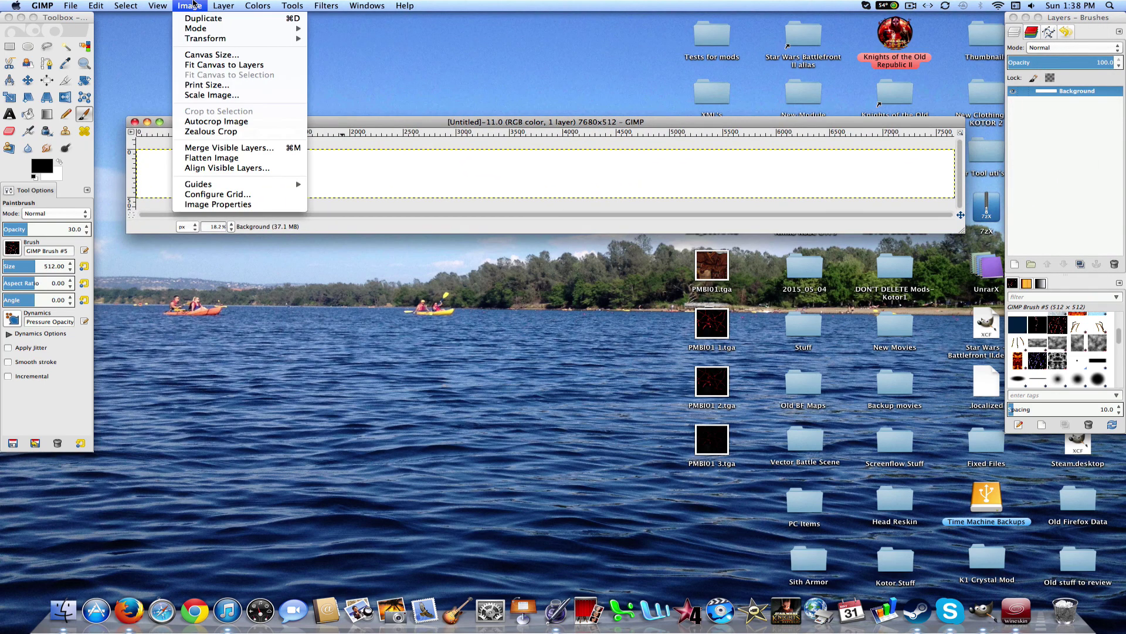
{"action": "left_click", "coordinate": [233, 195]}
{"action": "type", "text": "512"}
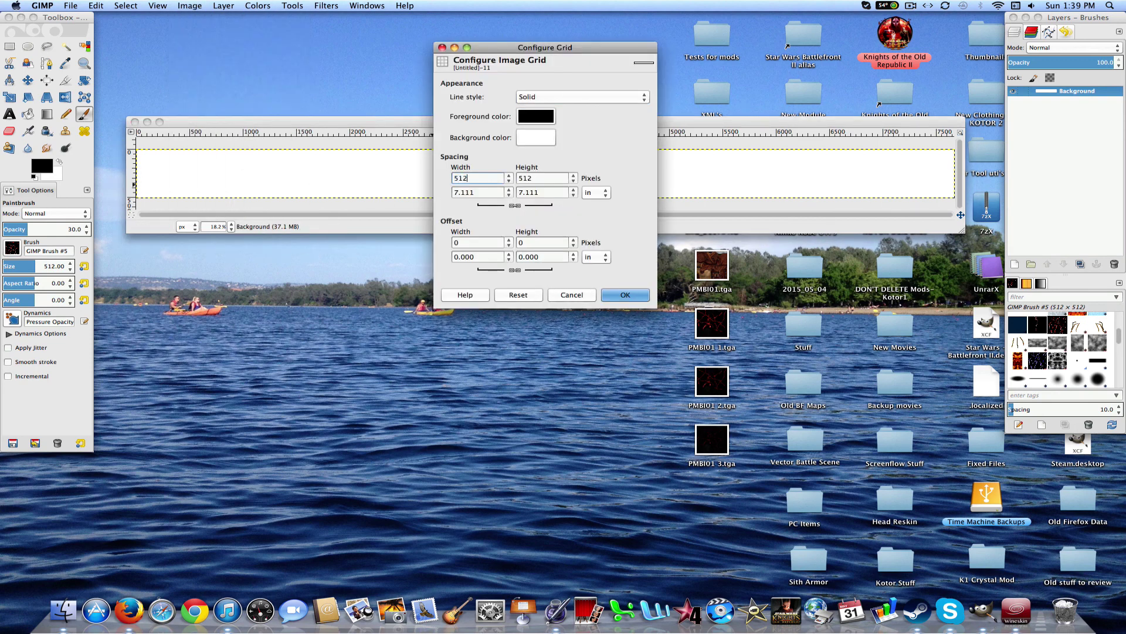
{"action": "left_click", "coordinate": [623, 295]}
- Show the grid on the wide image and turn on snapping to the grid
{"action": "left_click", "coordinate": [194, 6]}
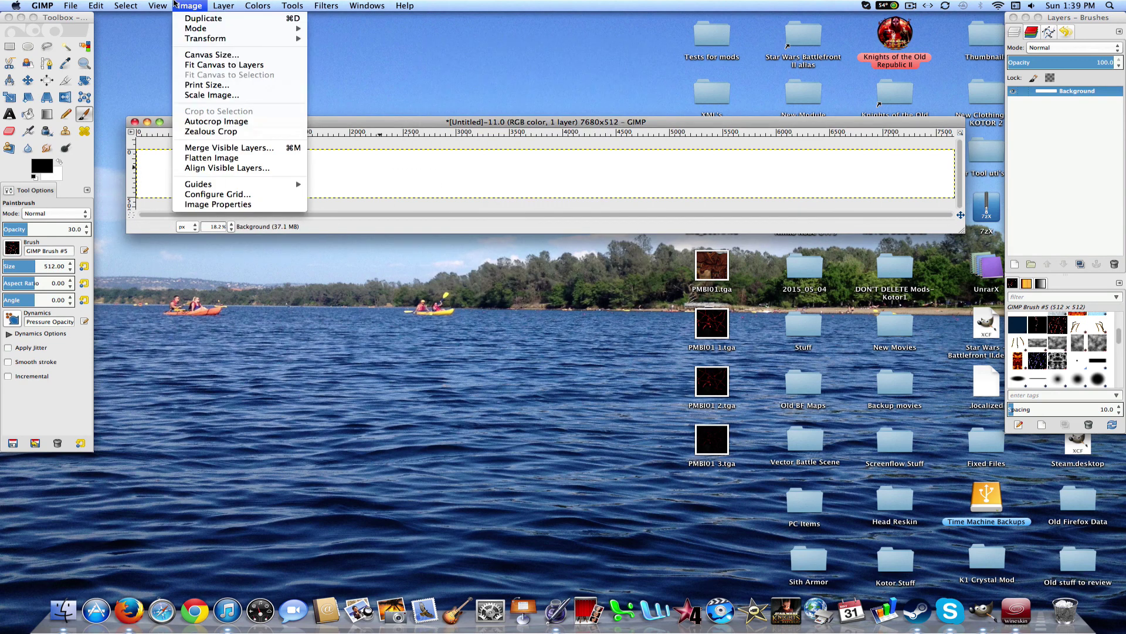
{"action": "mouse_move", "coordinate": [157, 6]}
{"action": "left_click", "coordinate": [191, 138]}
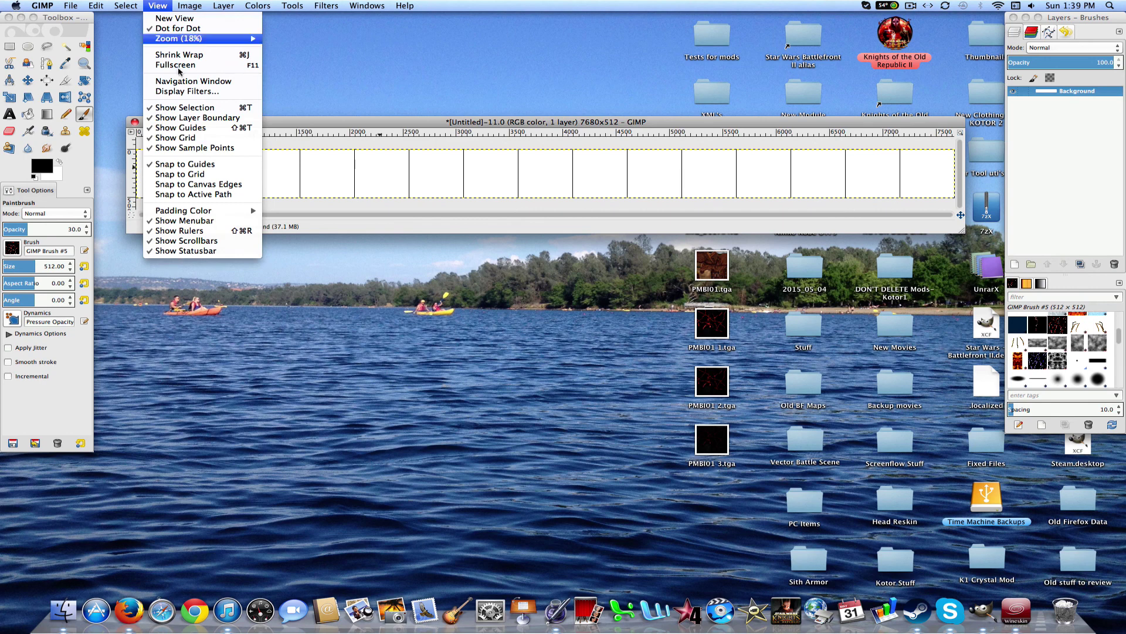
{"action": "left_click", "coordinate": [198, 174]}
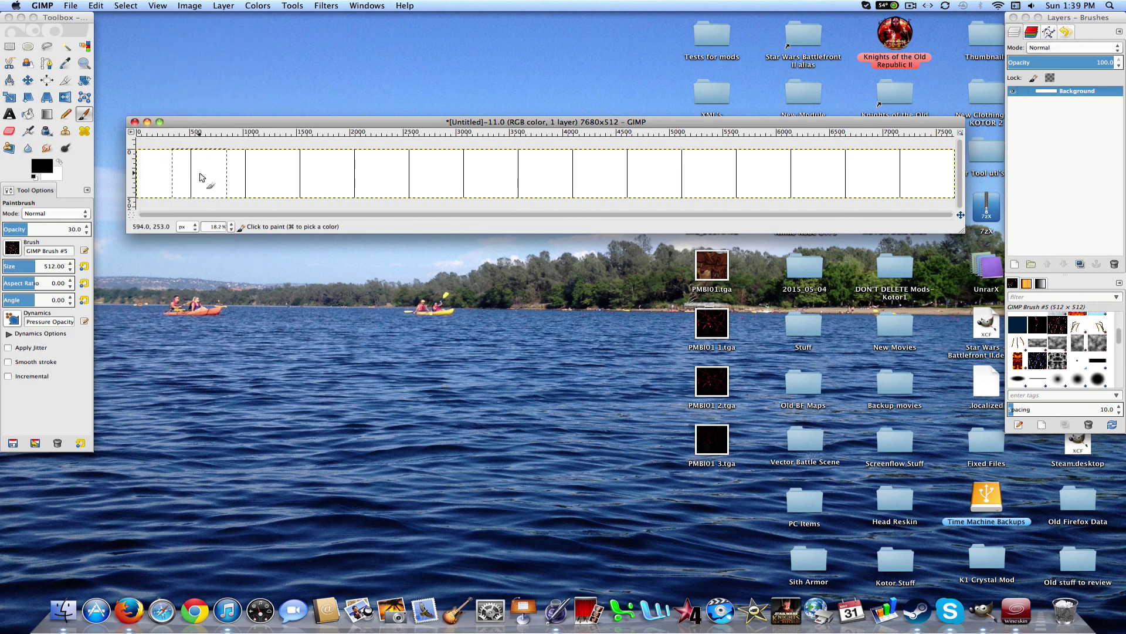
- Open PMBI01.tga from the desktop and colorify the whole texture with the dark custom color
{"action": "double_click", "coordinate": [711, 267]}
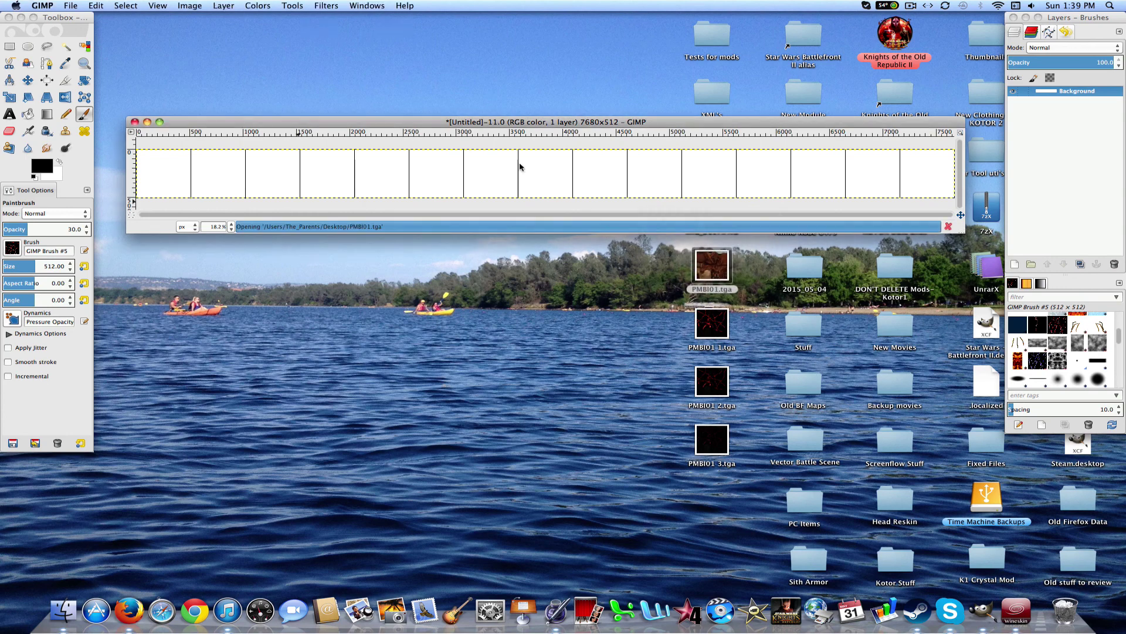
{"action": "left_click", "coordinate": [258, 6]}
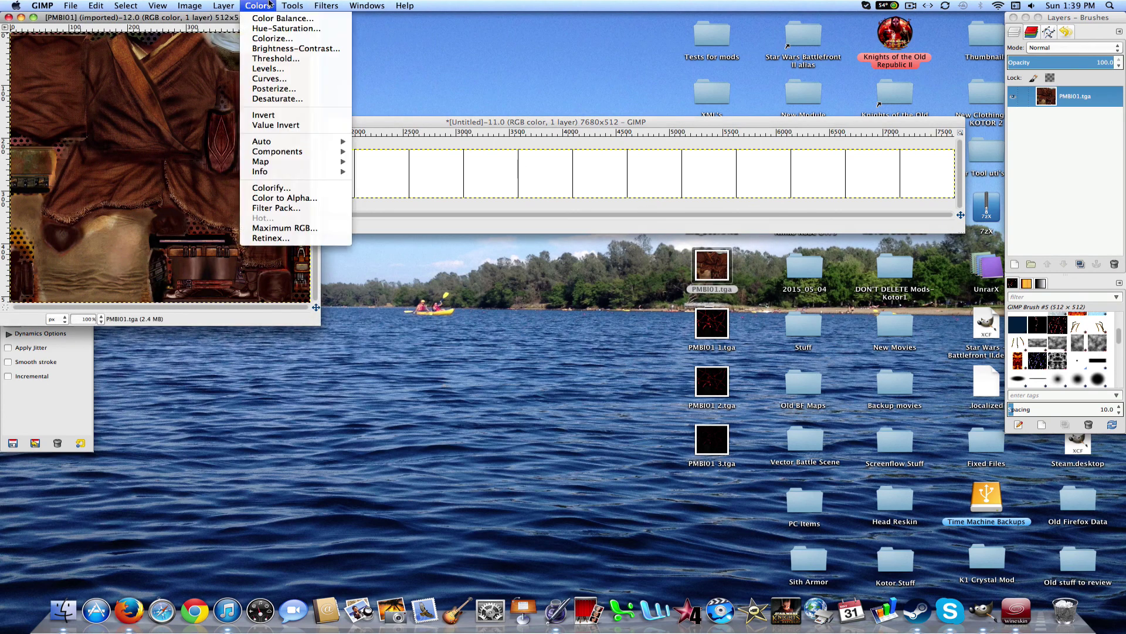
{"action": "left_click", "coordinate": [291, 188]}
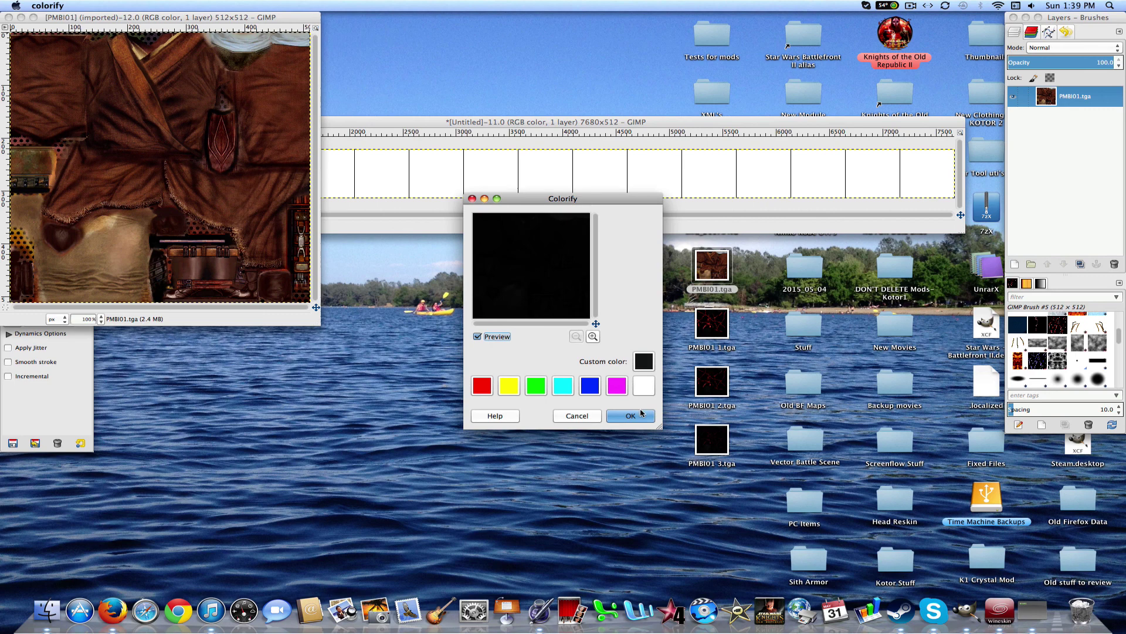
{"action": "left_click", "coordinate": [628, 415]}
- Export the darkened texture to the desktop as PMBI01 4.tga and close its image, discarding the unsaved changes
{"action": "left_click", "coordinate": [71, 5]}
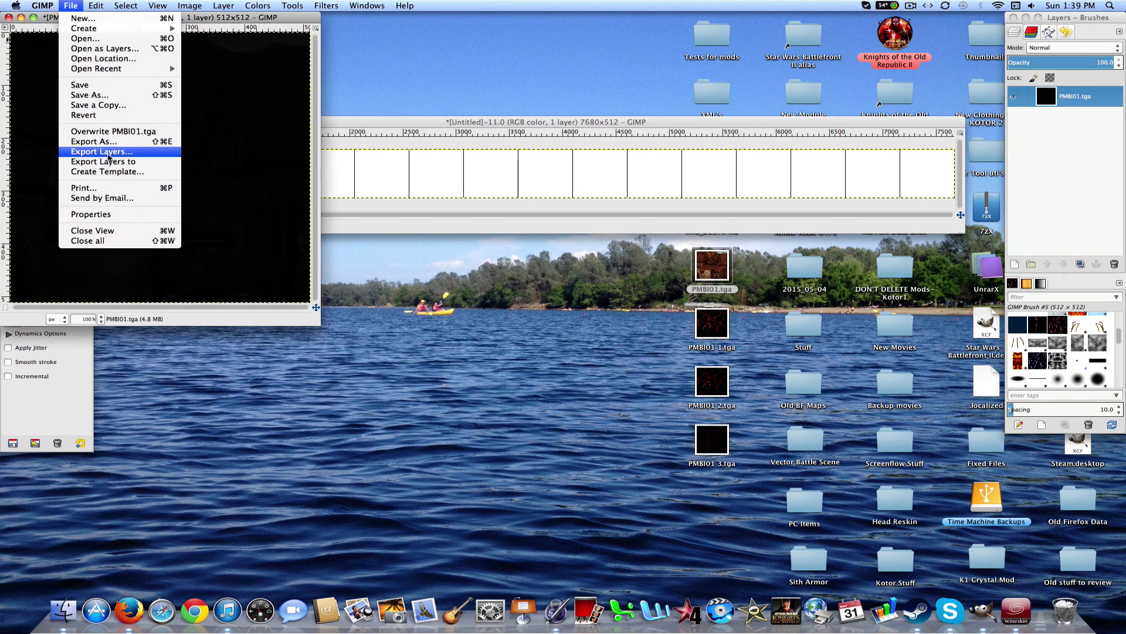
{"action": "left_click", "coordinate": [109, 146]}
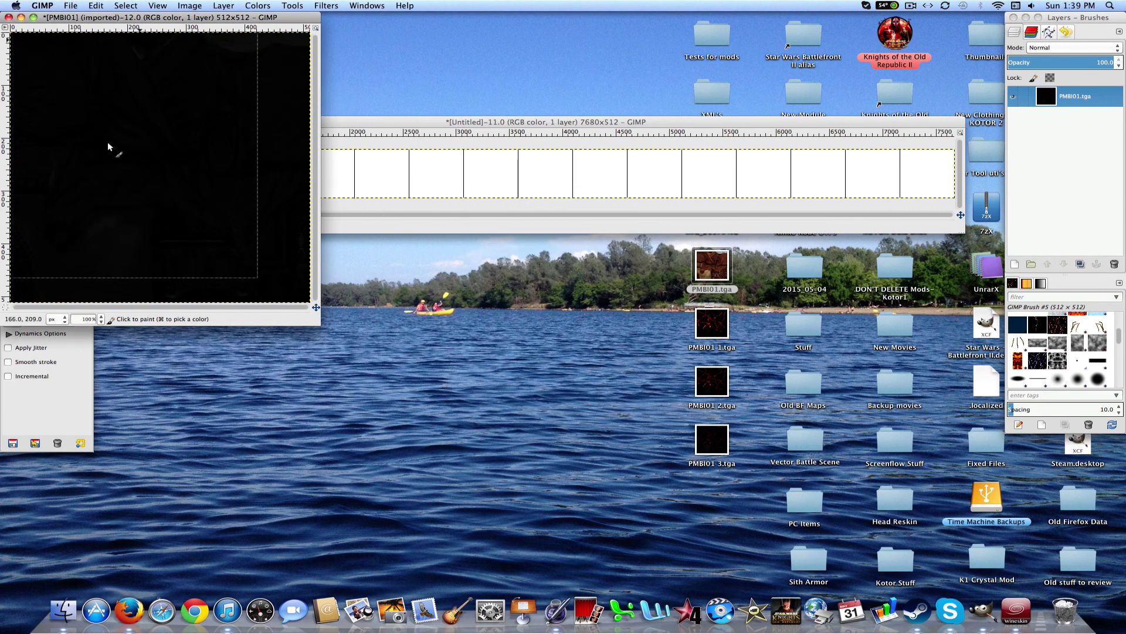
{"action": "key", "text": "Right"}
{"action": "type", "text": "4"}
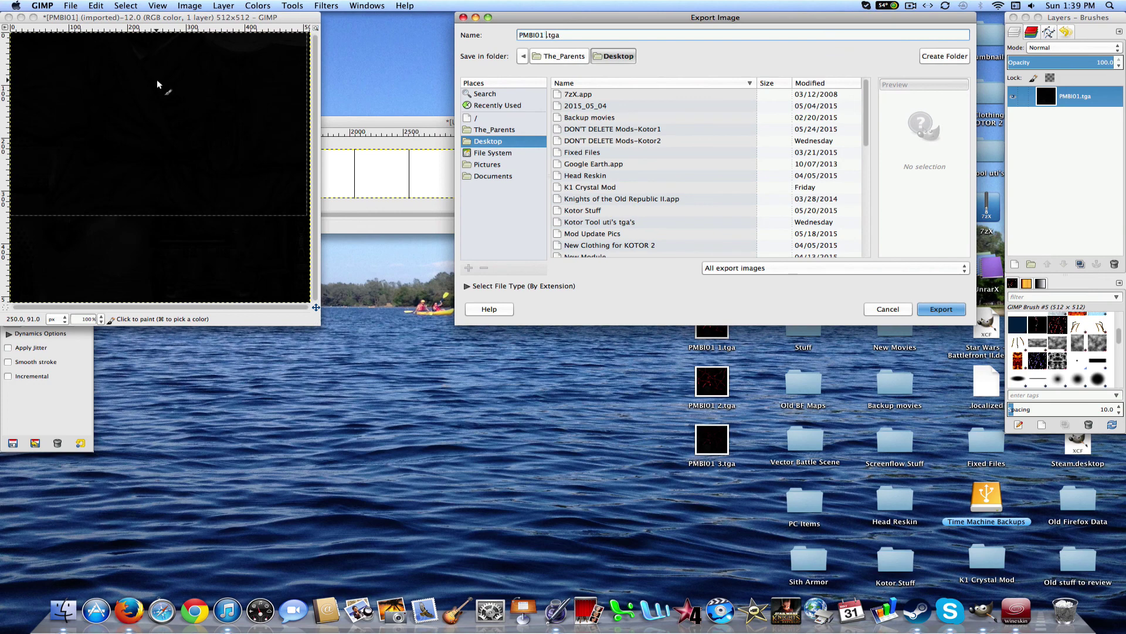
{"action": "key", "text": "Return"}
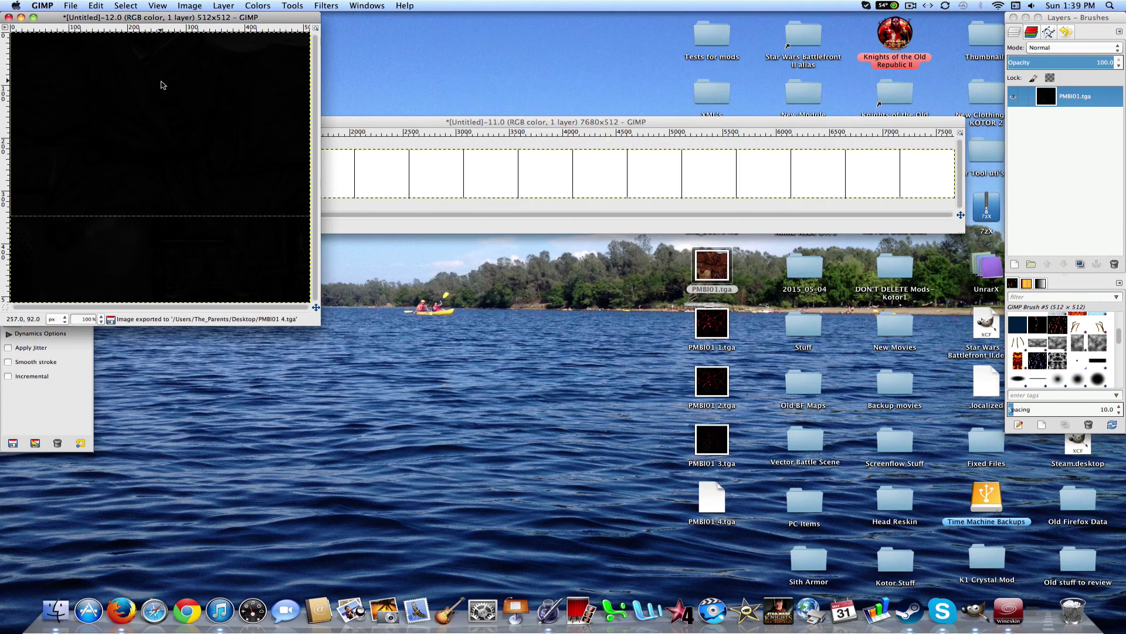
{"action": "left_click", "coordinate": [10, 19]}
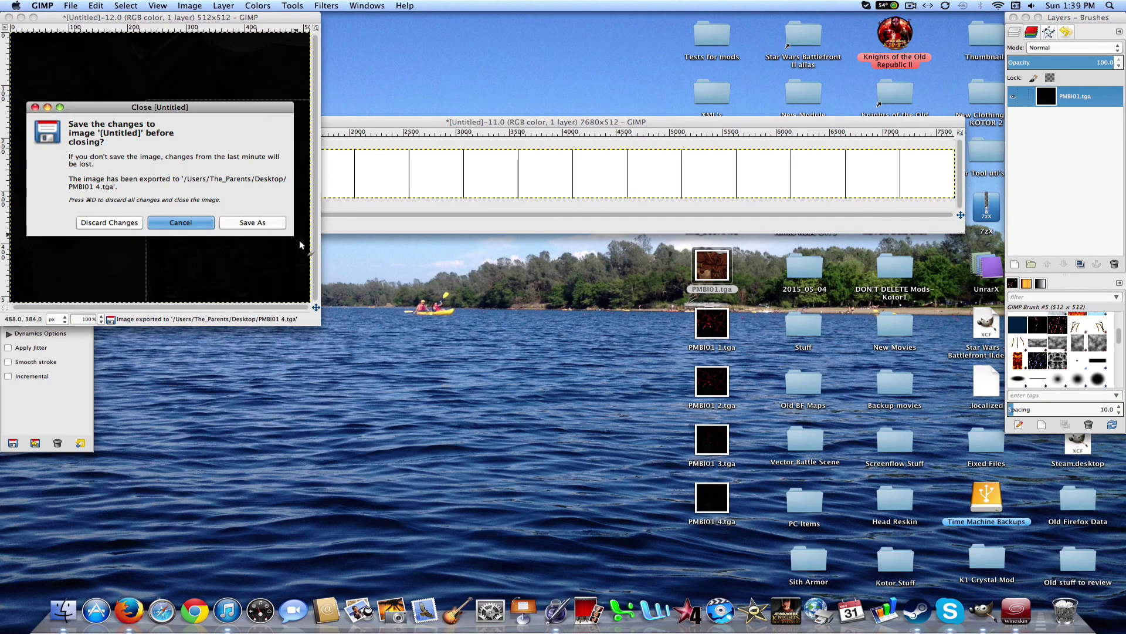
{"action": "left_click", "coordinate": [124, 227]}
- Add five copies of PMBI01 4.tga to the wide image and align them in its first five grid cells with the Move tool
{"action": "left_click_drag", "start_coordinate": [572, 125], "coordinate": [571, 138]}
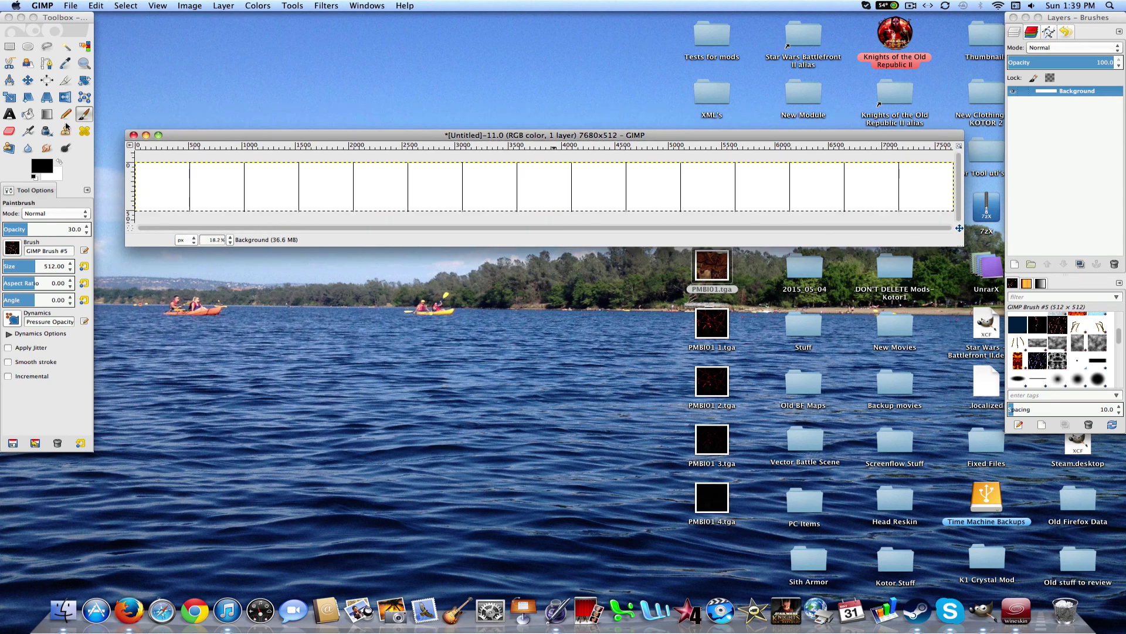
{"action": "left_click", "coordinate": [28, 80]}
{"action": "left_click", "coordinate": [720, 502]}
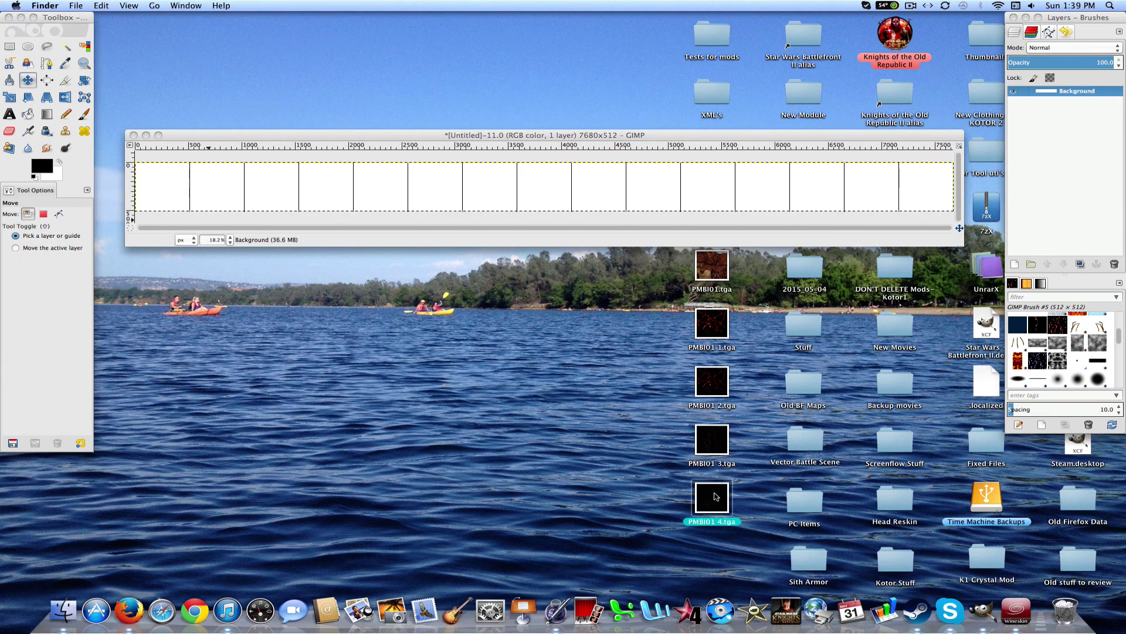
{"action": "left_click_drag", "start_coordinate": [714, 497], "coordinate": [165, 191]}
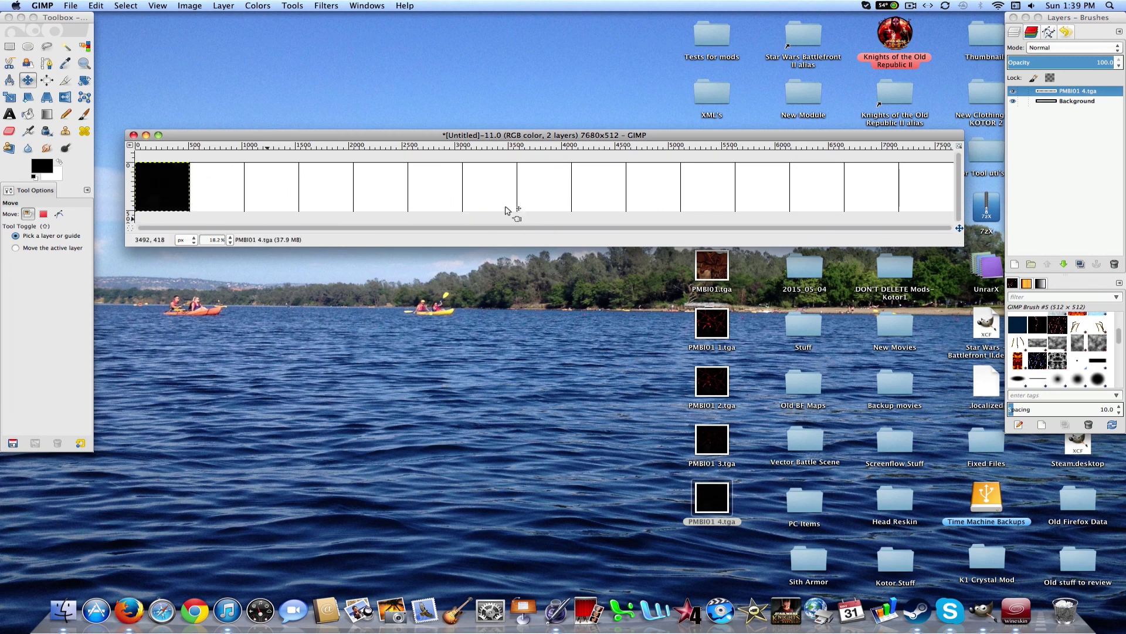
{"action": "left_click_drag", "start_coordinate": [528, 196], "coordinate": [216, 194]}
{"action": "left_click_drag", "start_coordinate": [713, 498], "coordinate": [435, 203]}
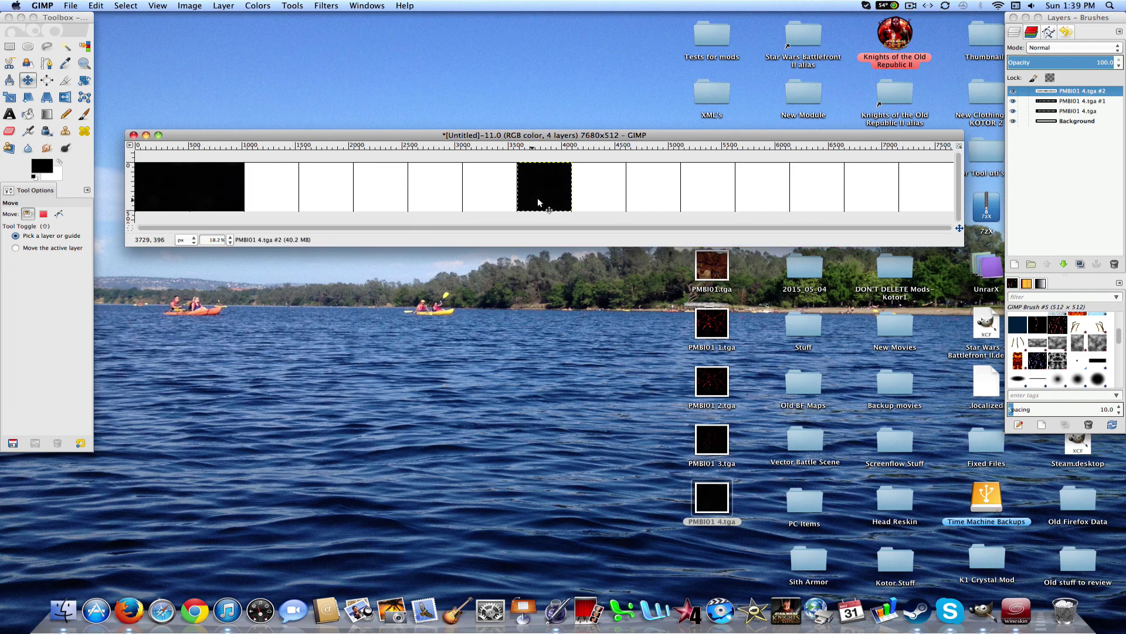
{"action": "left_click_drag", "start_coordinate": [539, 202], "coordinate": [284, 195]}
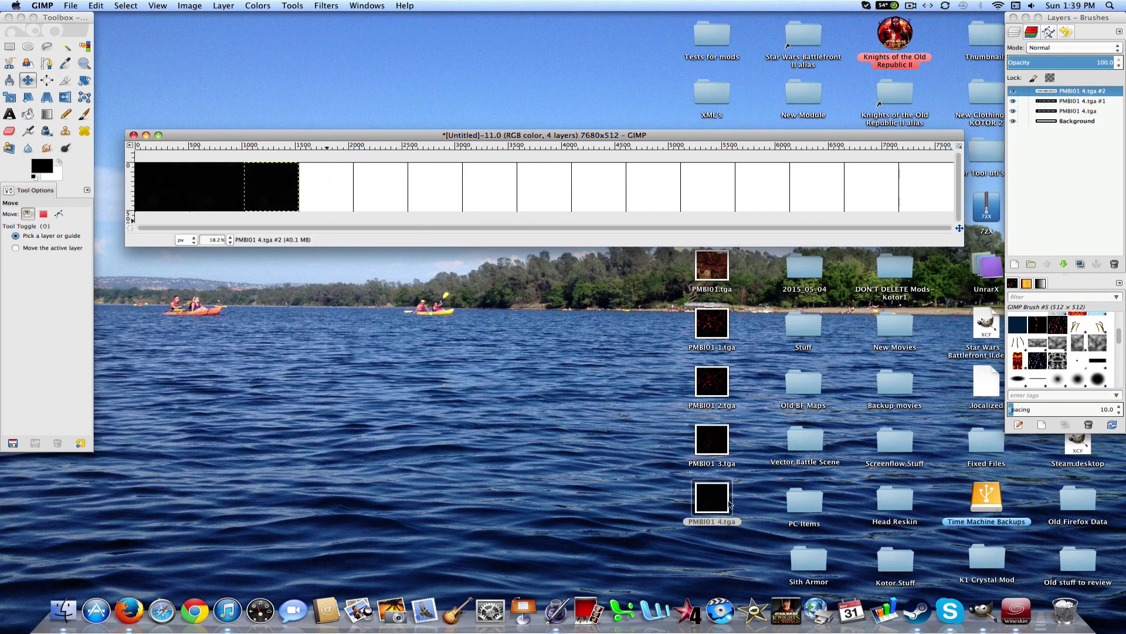
{"action": "left_click_drag", "start_coordinate": [729, 504], "coordinate": [616, 209]}
{"action": "left_click_drag", "start_coordinate": [536, 196], "coordinate": [320, 190]}
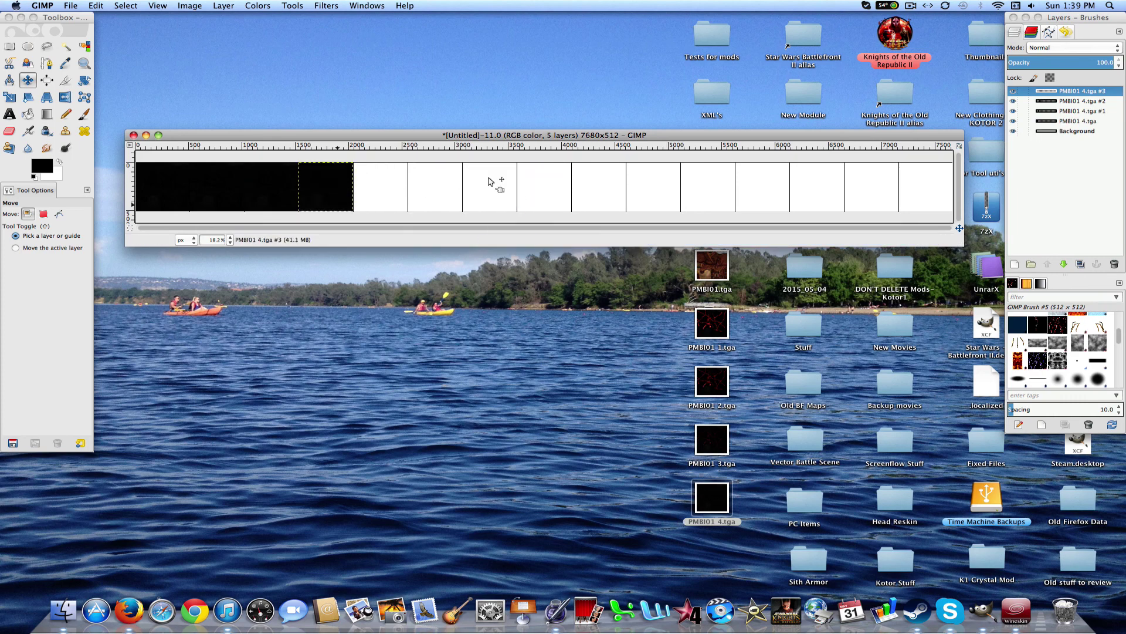
{"action": "left_click_drag", "start_coordinate": [490, 181], "coordinate": [407, 201]}
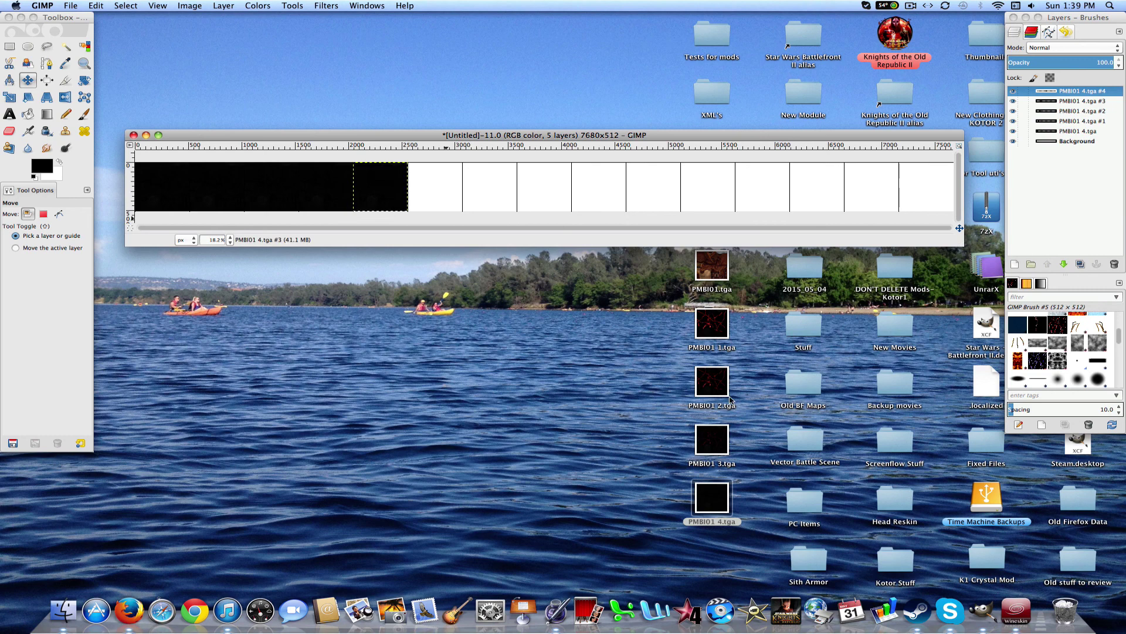
- Place PMBI01 2.tga, PMBI01 1.tga, PMBI01 2.tga and PMBI01 3.tga, in that order, in grid cells six to nine
{"action": "left_click_drag", "start_coordinate": [719, 382], "coordinate": [428, 197]}
{"action": "left_click_drag", "start_coordinate": [711, 323], "coordinate": [498, 195]}
{"action": "left_click_drag", "start_coordinate": [718, 394], "coordinate": [609, 203]}
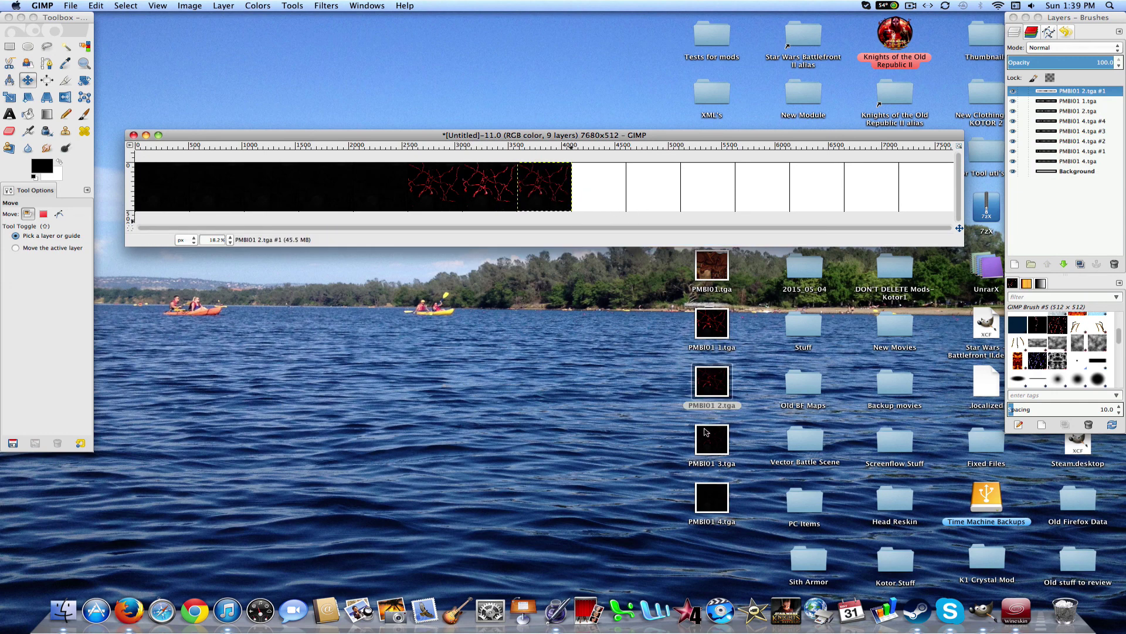
{"action": "left_click_drag", "start_coordinate": [705, 433], "coordinate": [600, 197]}
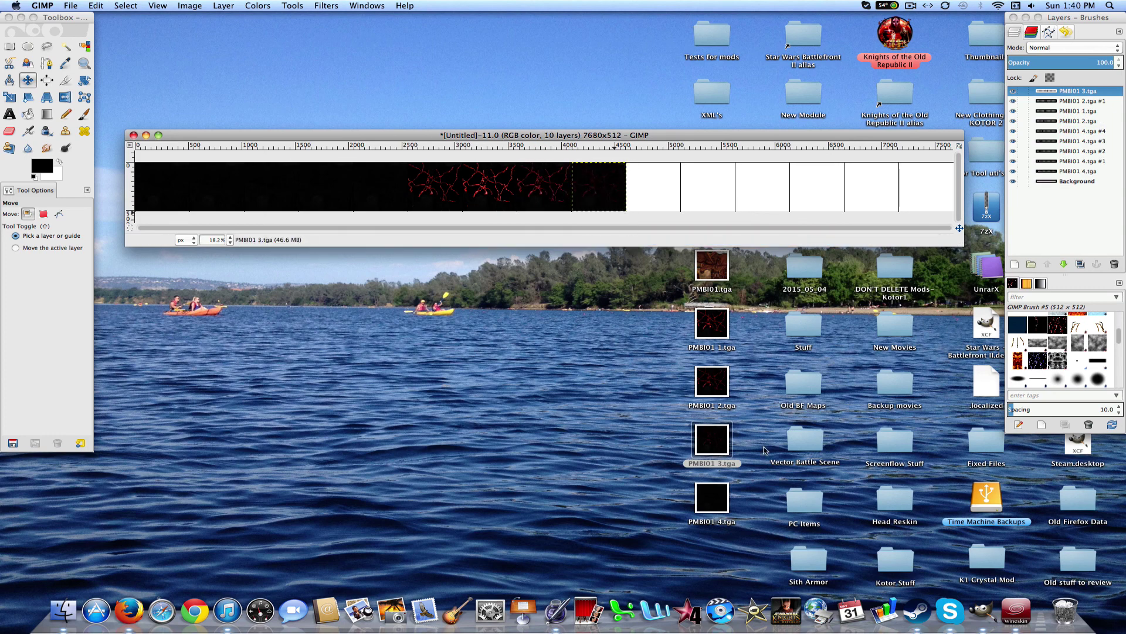
- Fill the remaining six grid cells of the strip with copies of PMBI01 4.tga, duplicating the layer where possible
{"action": "left_click_drag", "start_coordinate": [712, 497], "coordinate": [532, 210]}
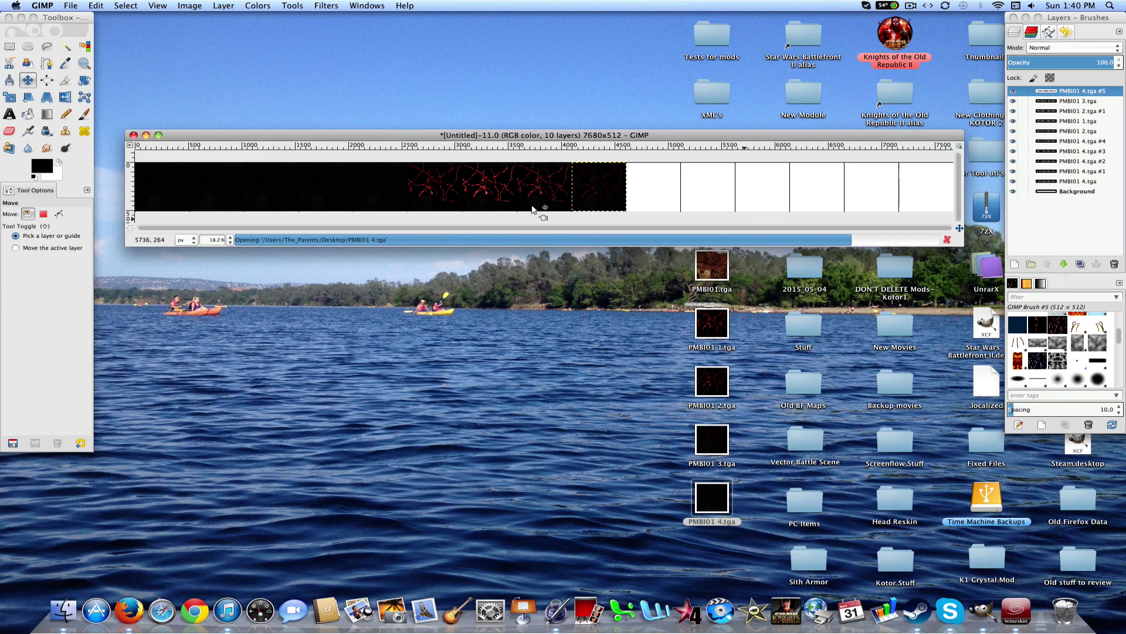
{"action": "left_click_drag", "start_coordinate": [666, 189], "coordinate": [733, 183]}
{"action": "key", "text": "shift+super+d"}
{"action": "key", "text": "shift+super+d"}
{"action": "key", "text": "shift+super+d"}
{"action": "key", "text": "shift+super+d"}
{"action": "left_click_drag", "start_coordinate": [646, 181], "coordinate": [875, 186]}
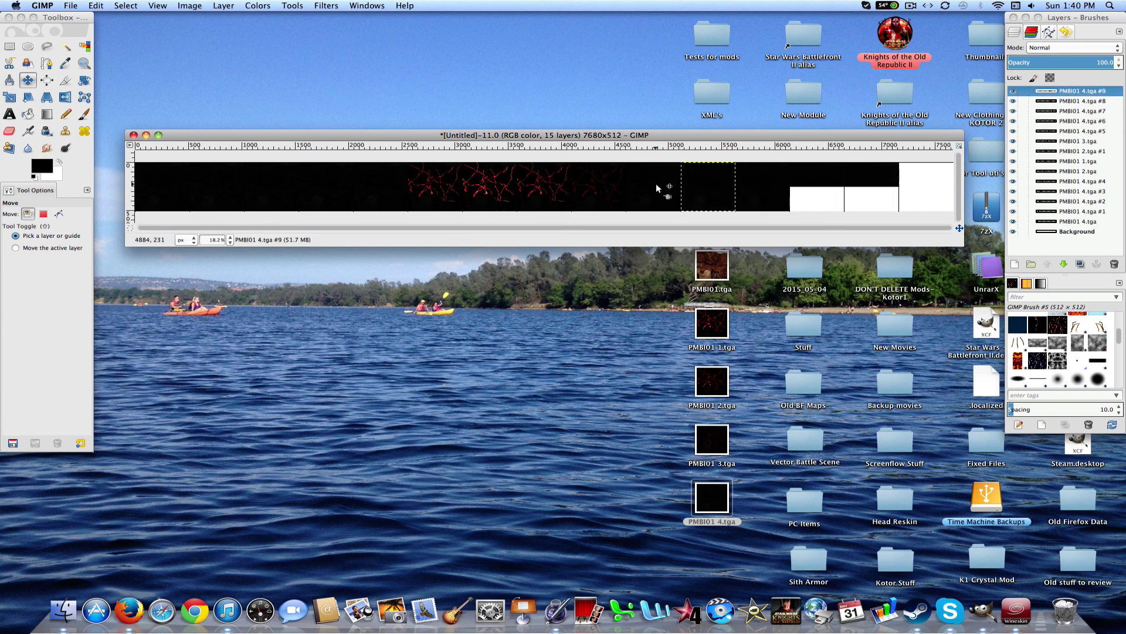
{"action": "left_click_drag", "start_coordinate": [657, 188], "coordinate": [936, 184]}
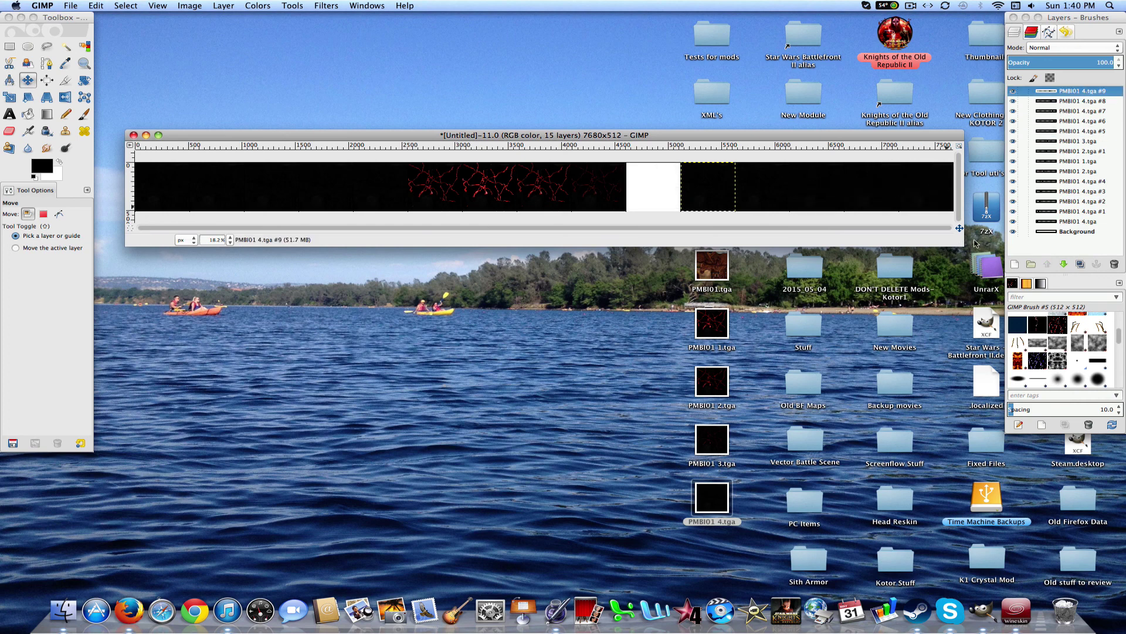
{"action": "left_click_drag", "start_coordinate": [712, 498], "coordinate": [636, 184]}
{"action": "left_click_drag", "start_coordinate": [533, 189], "coordinate": [646, 185]}
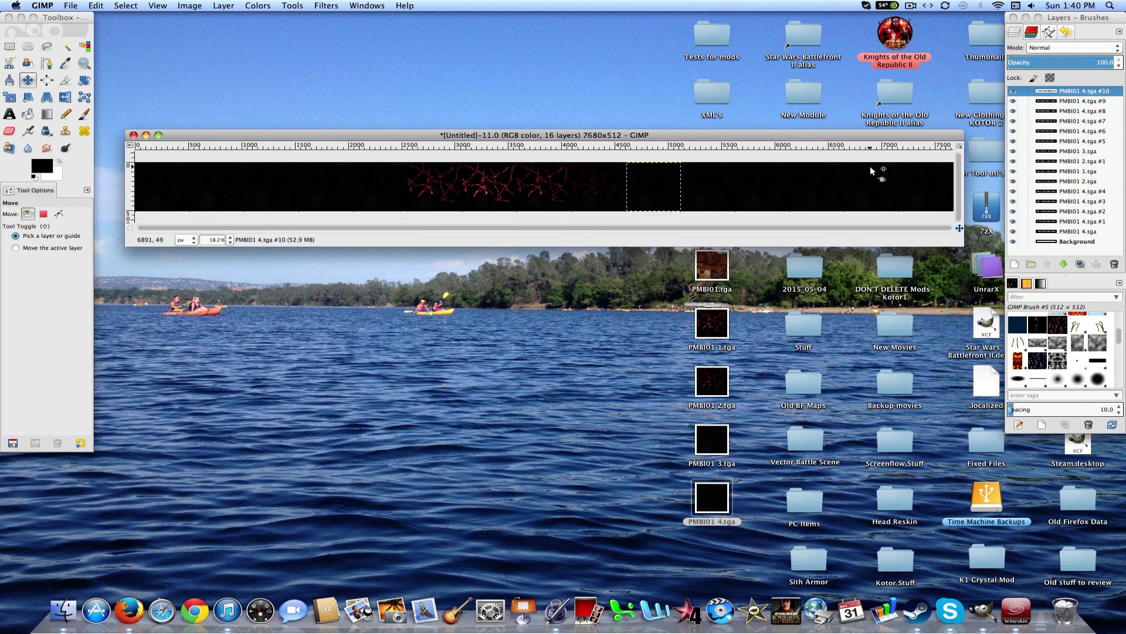
- Export the finished strip to the desktop as PMBI150.tga
{"action": "left_click", "coordinate": [520, 355]}
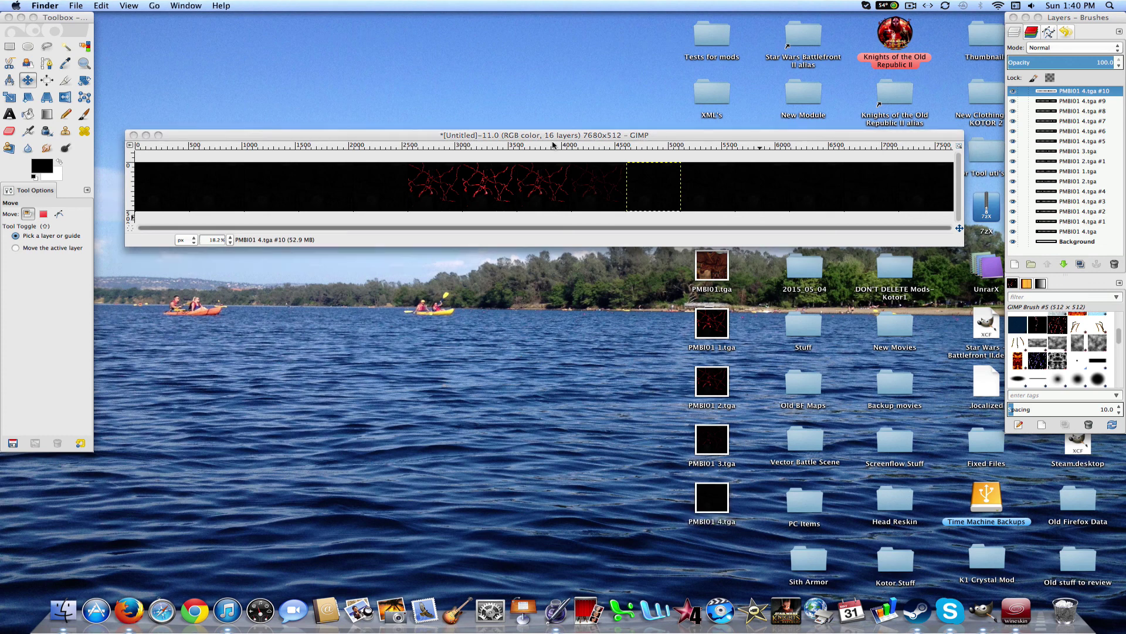
{"action": "left_click", "coordinate": [593, 139]}
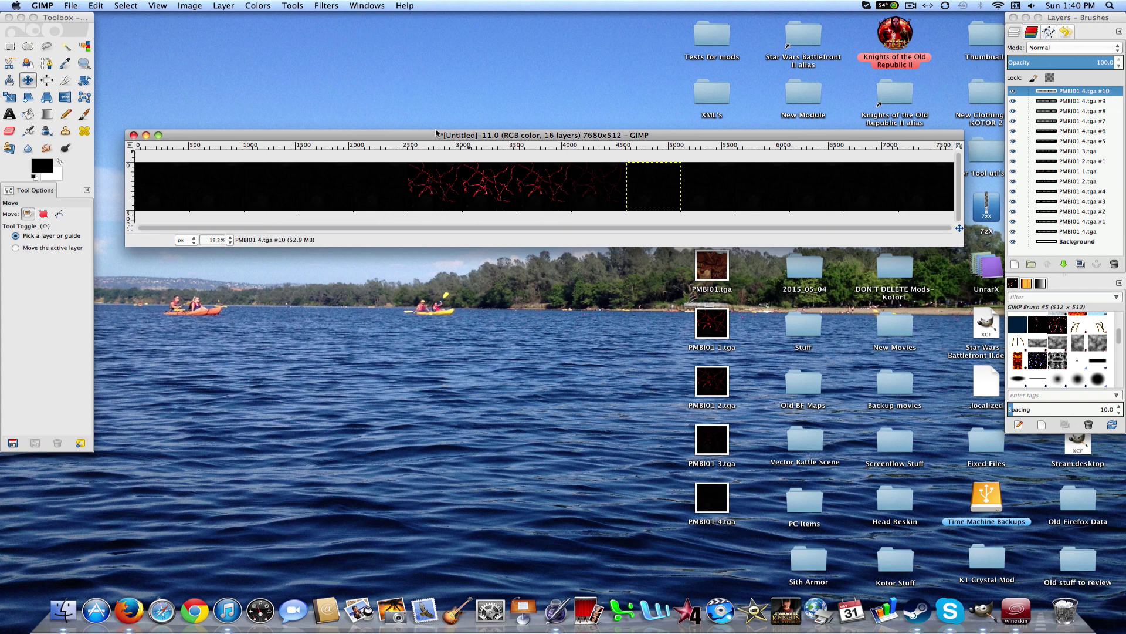
{"action": "left_click", "coordinate": [71, 5]}
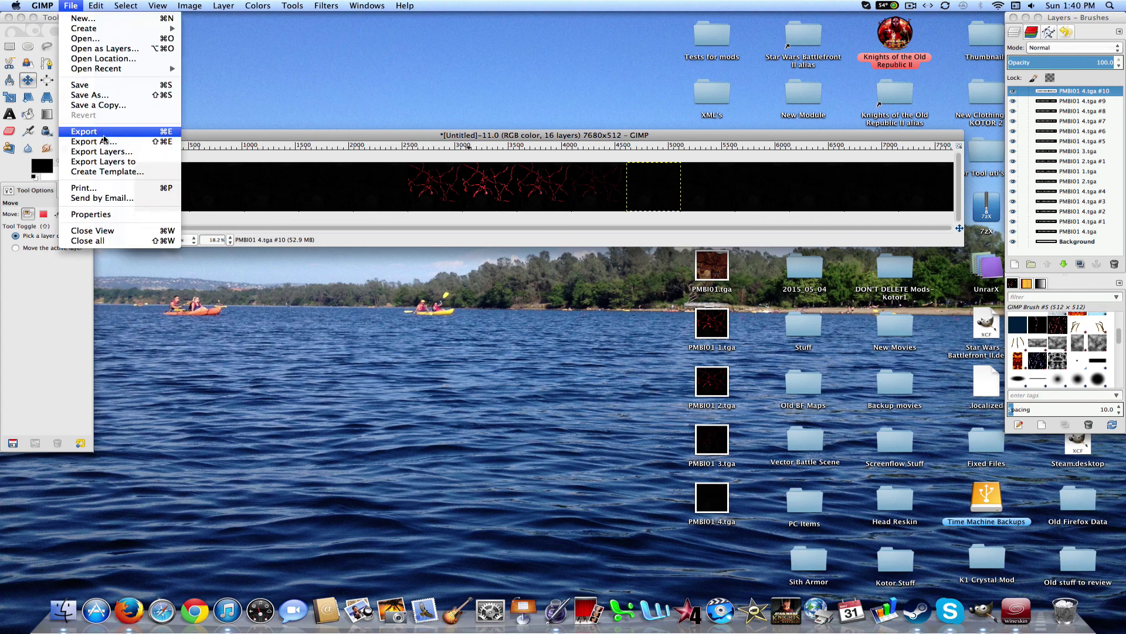
{"action": "left_click", "coordinate": [105, 141]}
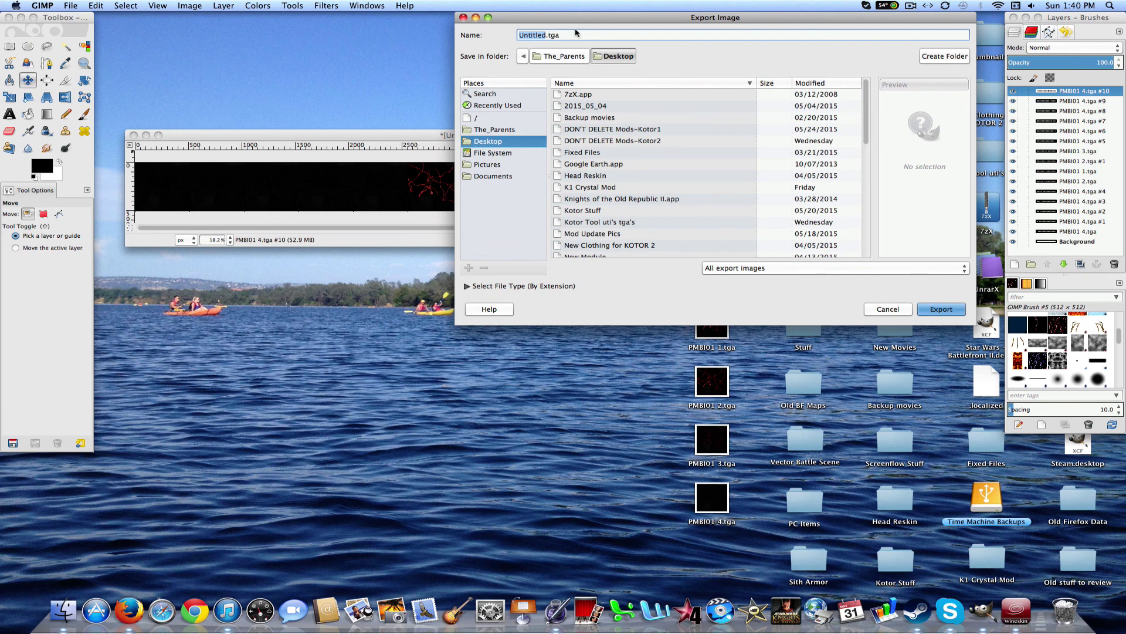
{"action": "type", "text": "PMBI"}
{"action": "type", "text": "150"}
{"action": "key", "text": "Return"}
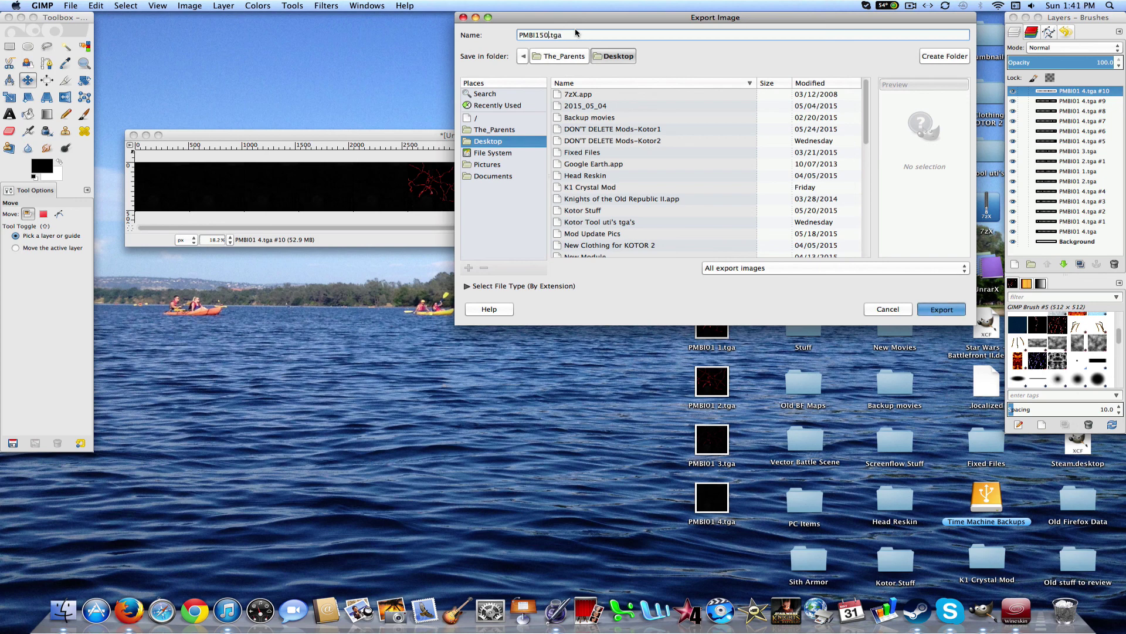
{"action": "key", "text": "Return"}
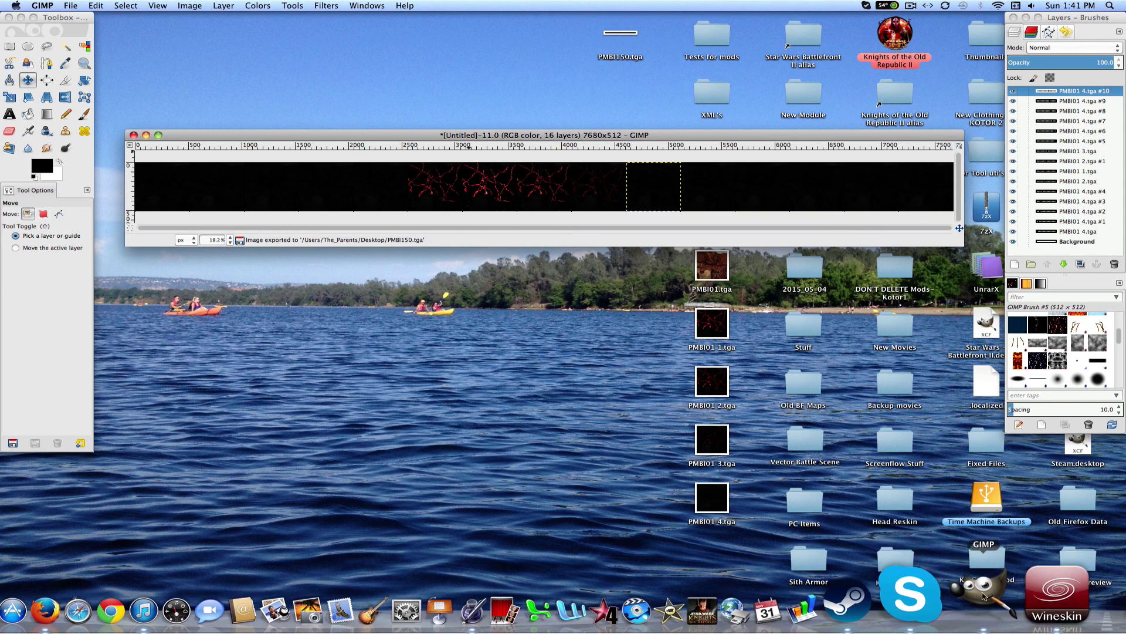
- Switch to Kotor Tool and select the Blueprint, Item group under templates.bif in the BIFs
{"action": "right_click", "coordinate": [983, 604]}
{"action": "left_click", "coordinate": [1001, 529]}
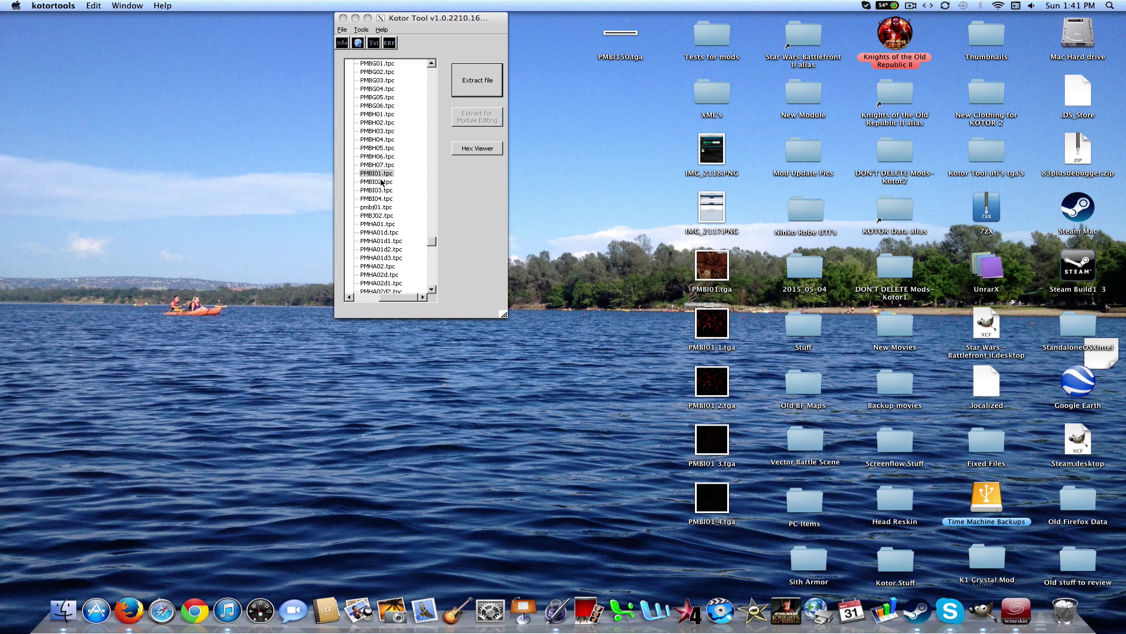
{"action": "left_click", "coordinate": [434, 129]}
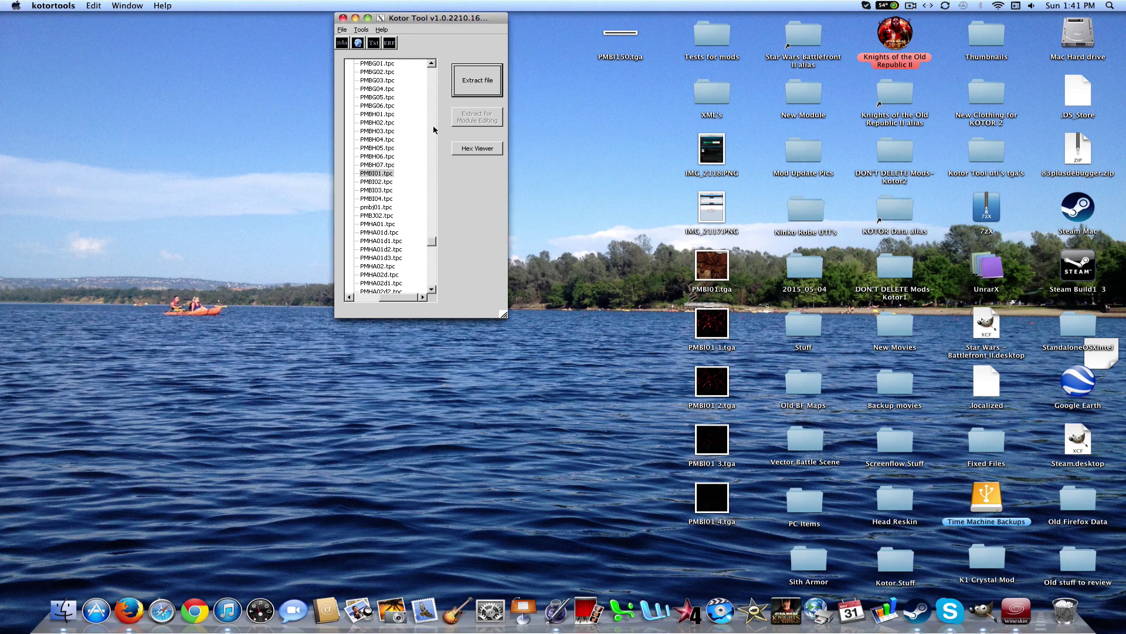
{"action": "left_click_drag", "start_coordinate": [432, 241], "coordinate": [417, 57]}
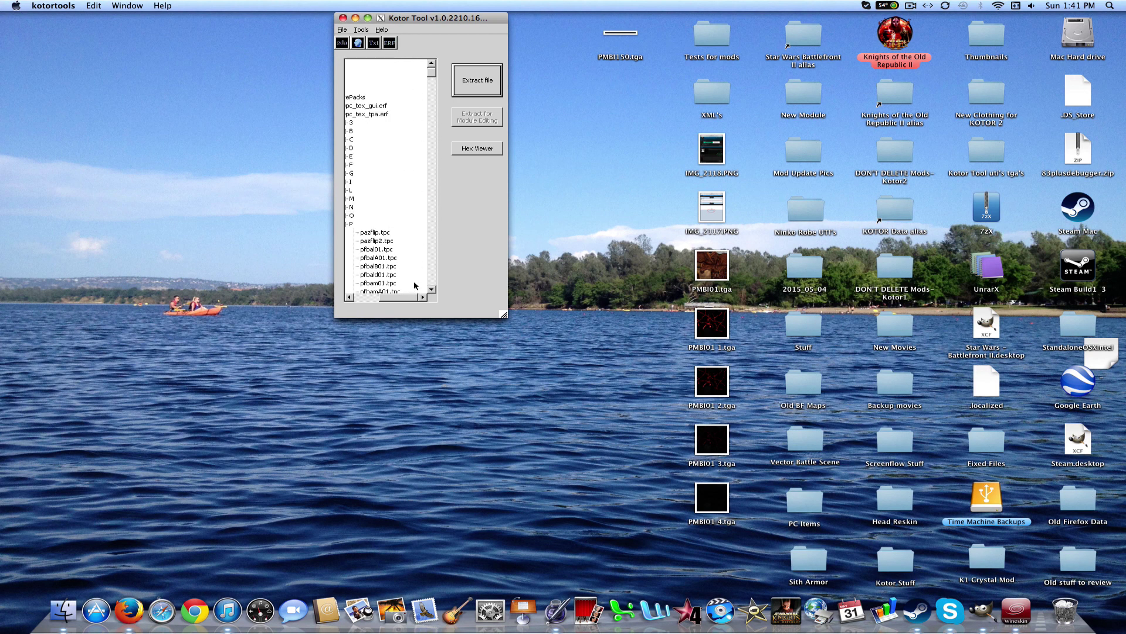
{"action": "left_click_drag", "start_coordinate": [405, 297], "coordinate": [376, 297]}
{"action": "left_click", "coordinate": [362, 64]}
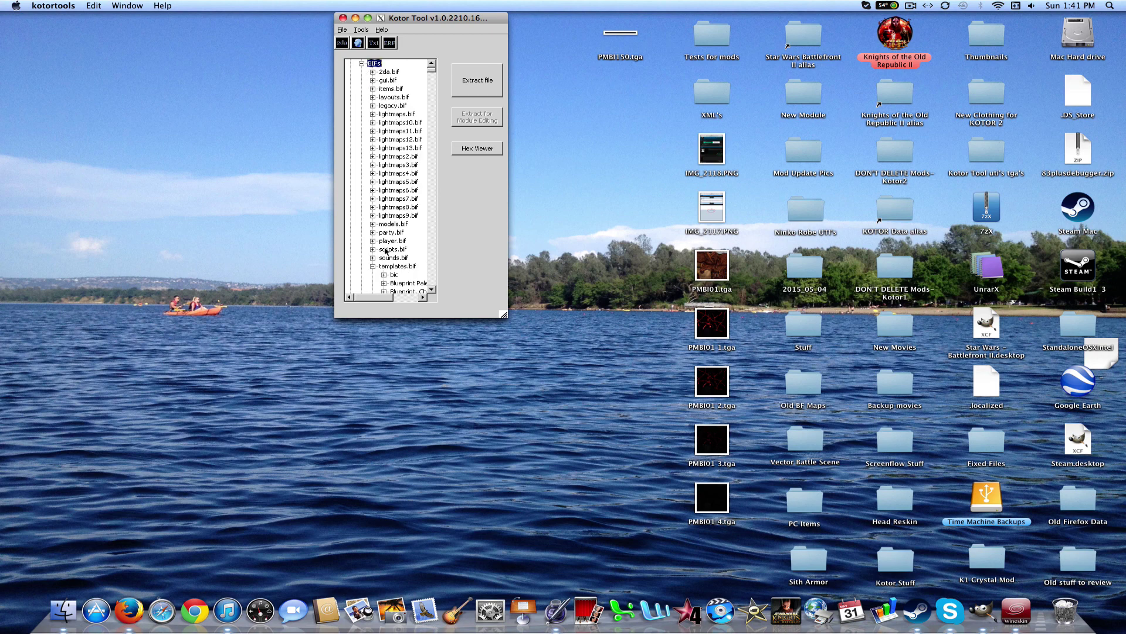
{"action": "double_click", "coordinate": [389, 292]}
{"action": "left_click_drag", "start_coordinate": [377, 298], "coordinate": [375, 298]}
{"action": "left_click", "coordinate": [361, 64]}
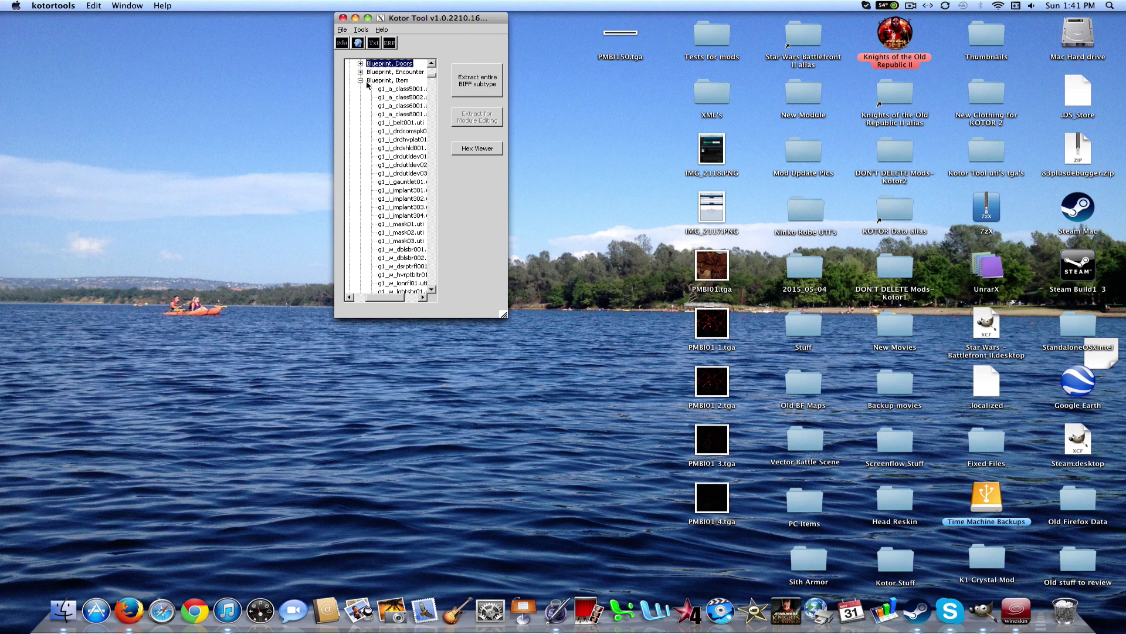
{"action": "left_click", "coordinate": [390, 81]}
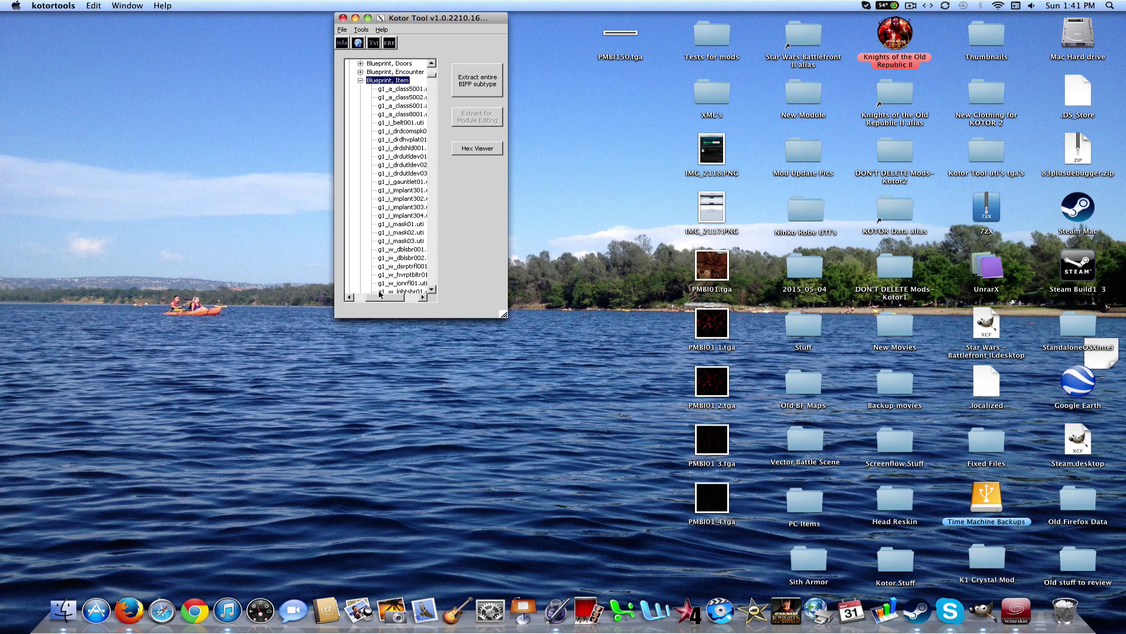
- Open g_a_jedirobe01.uti from the item blueprints in the Item Editor
{"action": "scroll", "coordinate": [430, 159], "scroll_direction": "down", "scroll_amount": 10}
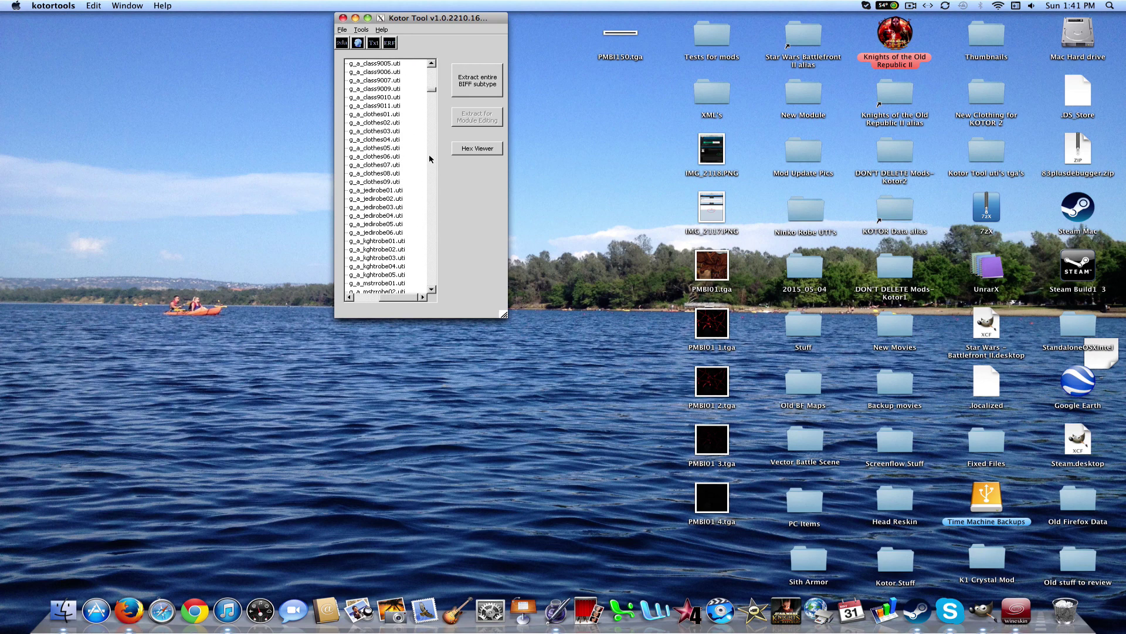
{"action": "left_click", "coordinate": [389, 191]}
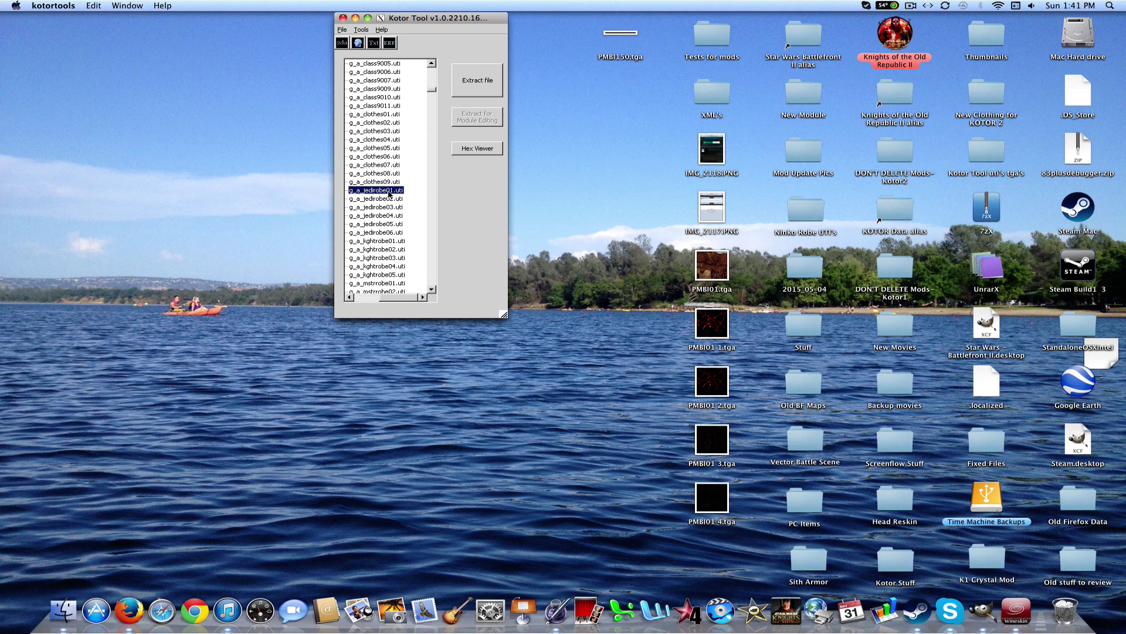
{"action": "double_click", "coordinate": [389, 190]}
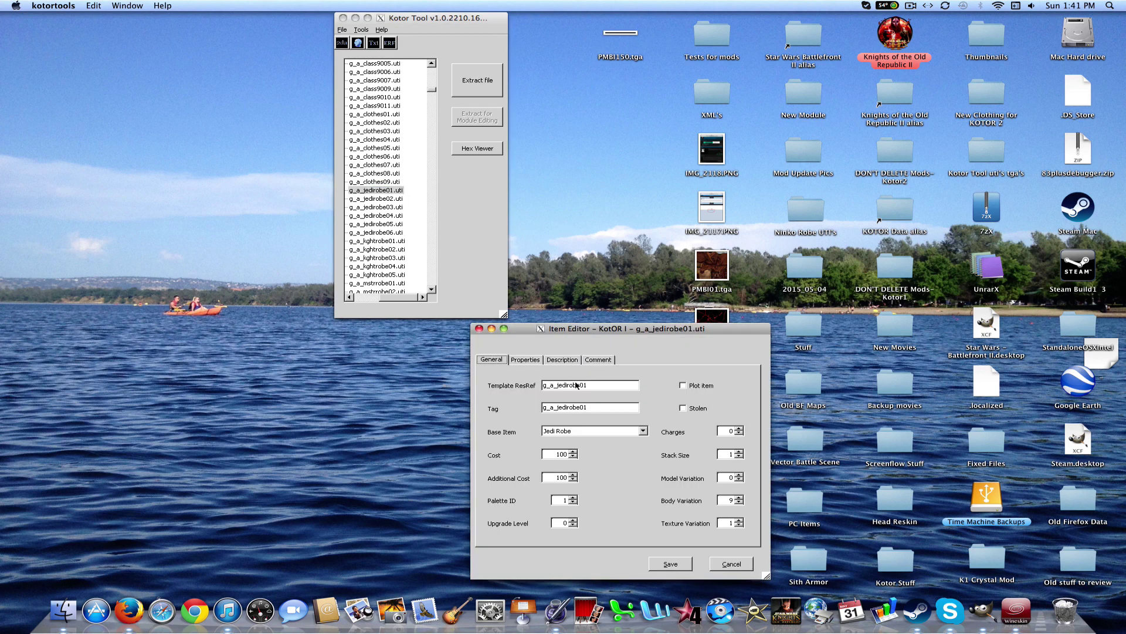
- Change the robe's Template ResRef so that it ends in 50 and set its Texture Variation to 50
{"action": "left_click", "coordinate": [601, 386]}
{"action": "type", "text": "15"}
{"action": "type", "text": "50"}
{"action": "left_click", "coordinate": [732, 524]}
{"action": "type", "text": "50"}
- Add a Damage Immunity property to the robe with the Slashing subtype and a 10% value
{"action": "left_click", "coordinate": [525, 359]}
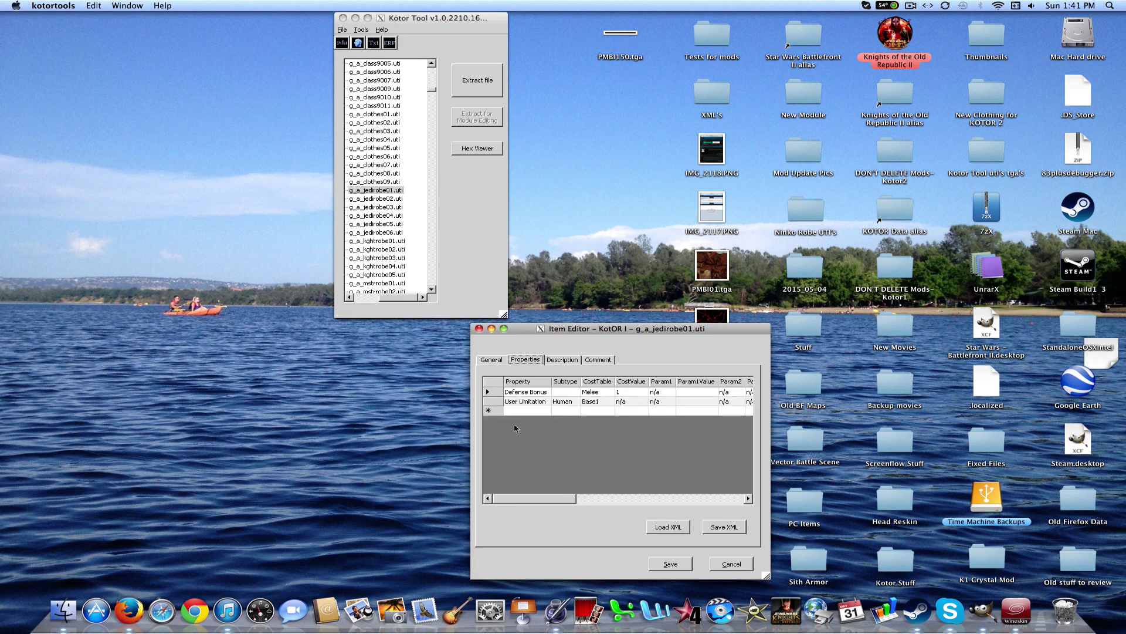
{"action": "double_click", "coordinate": [494, 412]}
{"action": "left_click", "coordinate": [118, 54]}
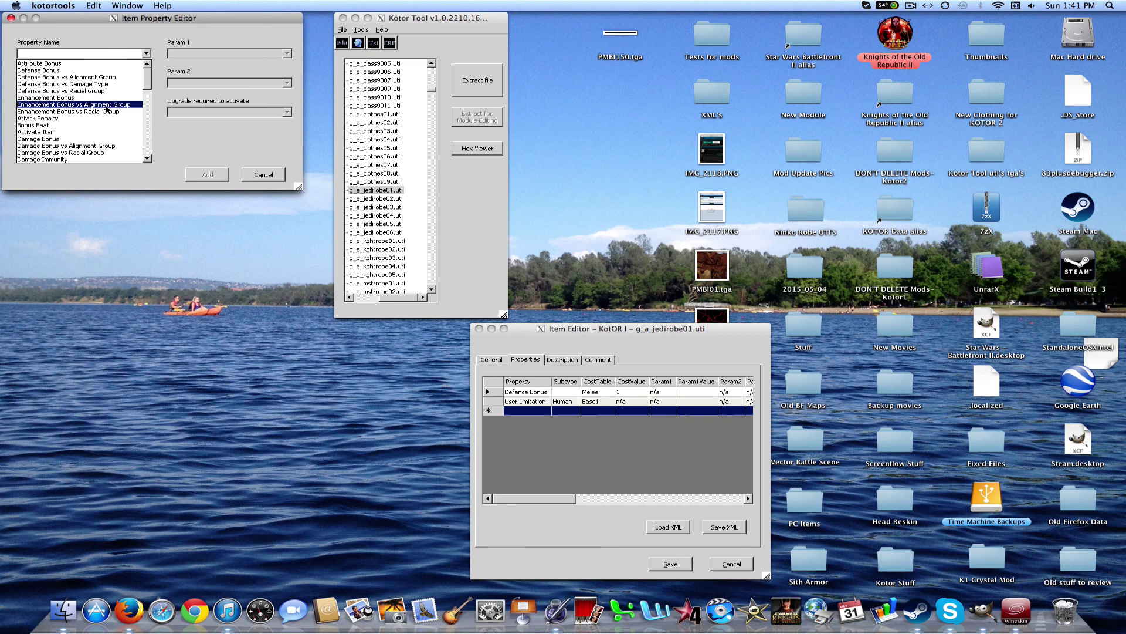
{"action": "left_click", "coordinate": [122, 159]}
{"action": "left_click", "coordinate": [97, 83]}
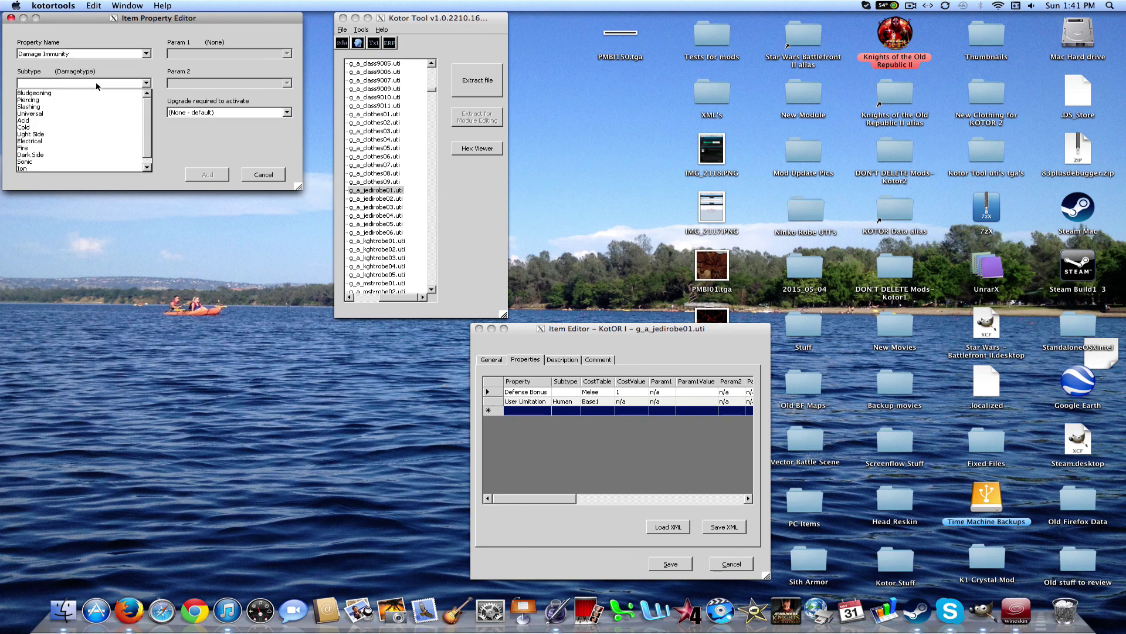
{"action": "left_click", "coordinate": [85, 111]}
{"action": "left_click", "coordinate": [76, 140]}
{"action": "left_click", "coordinate": [207, 174]}
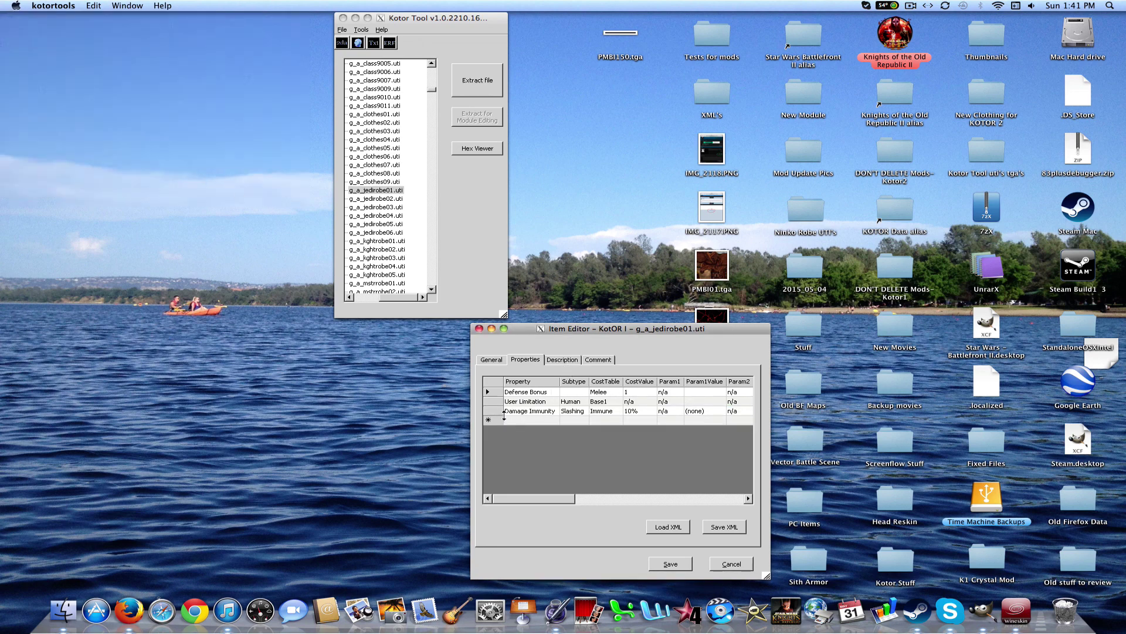
- Name the robe "Test Robe" and replace its identified description with "Whatever description."
{"action": "left_click", "coordinate": [557, 358]}
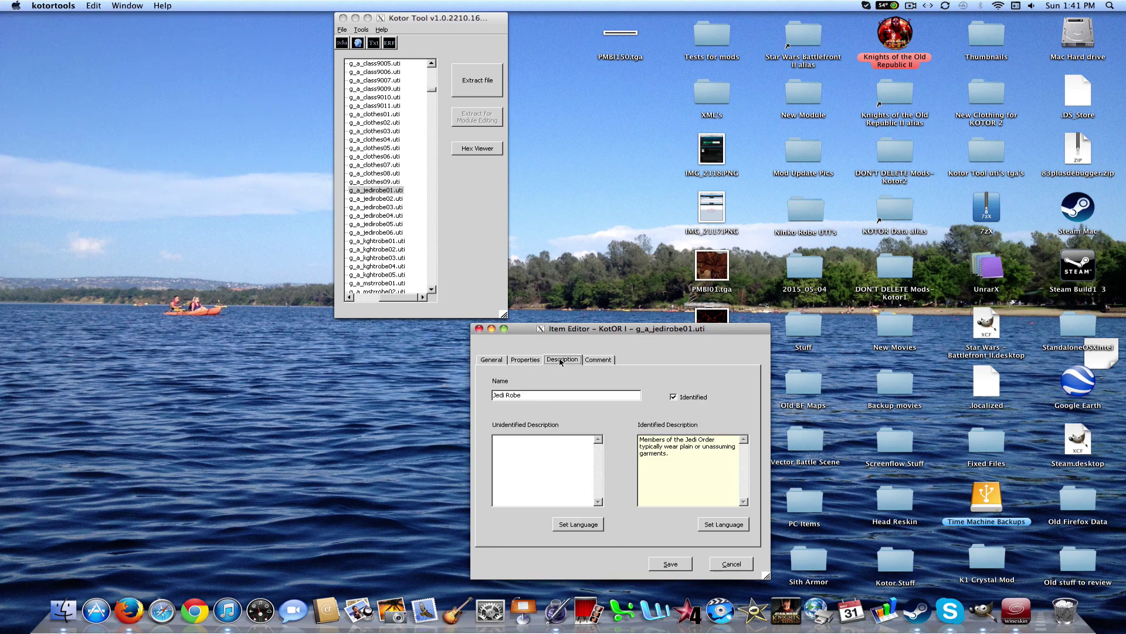
{"action": "double_click", "coordinate": [556, 396]}
{"action": "triple_click", "coordinate": [554, 396]}
{"action": "type", "text": "Test Robe"}
{"action": "key", "text": "Tab"}
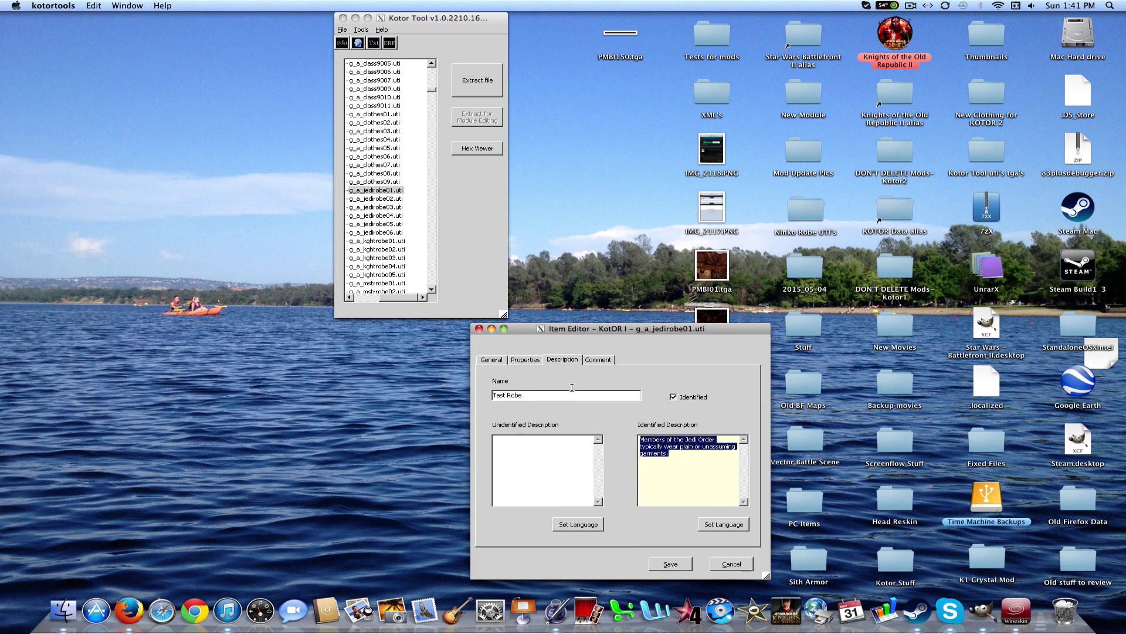
{"action": "type", "text": "Whatever"}
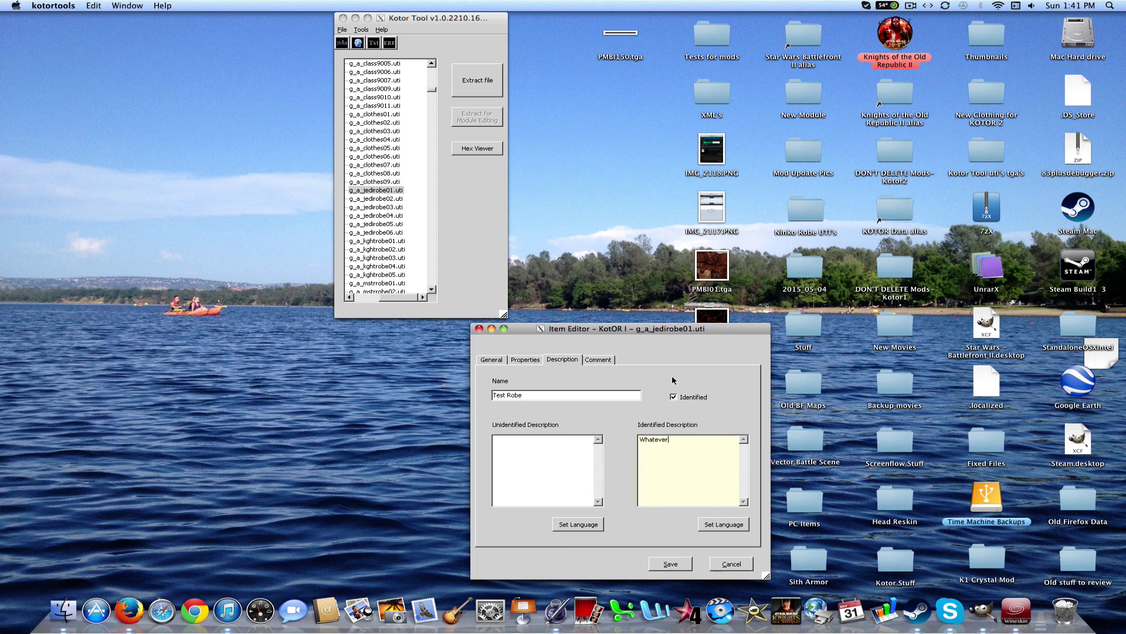
{"action": "type", "text": " description."}
- Replace the robe's comment with "Red Lightning"
{"action": "left_click", "coordinate": [594, 356]}
{"action": "key", "text": "BackSpace"}
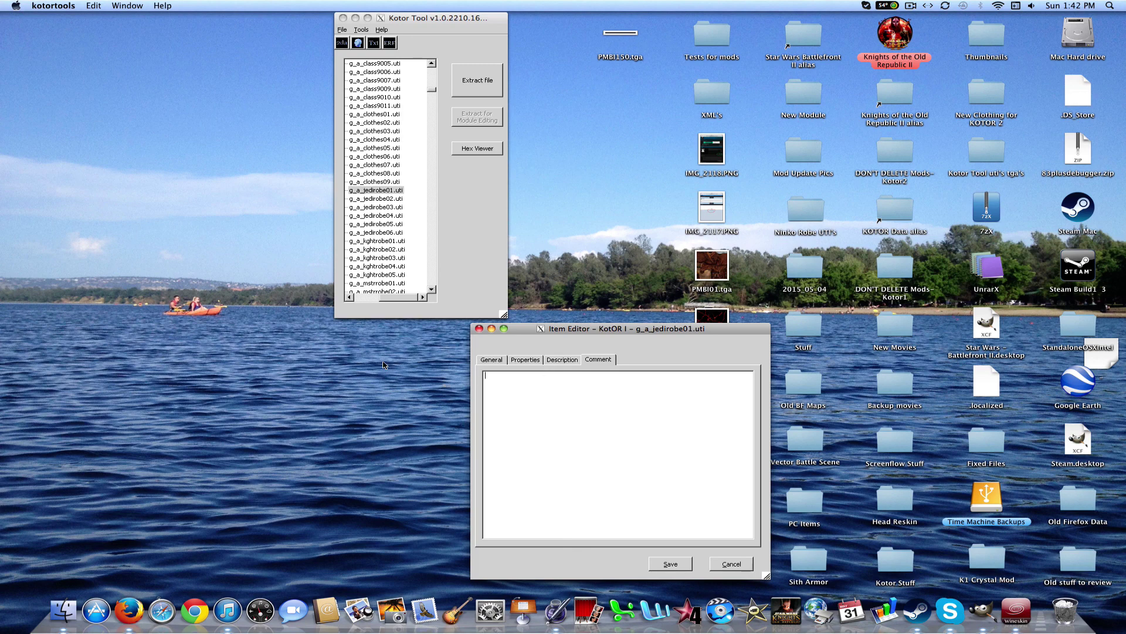
{"action": "type", "text": "Red Lightning"}
- Save the robe item to the desktop as g_a_jedirobe150.uti and close the Item Editor
{"action": "left_click", "coordinate": [485, 358]}
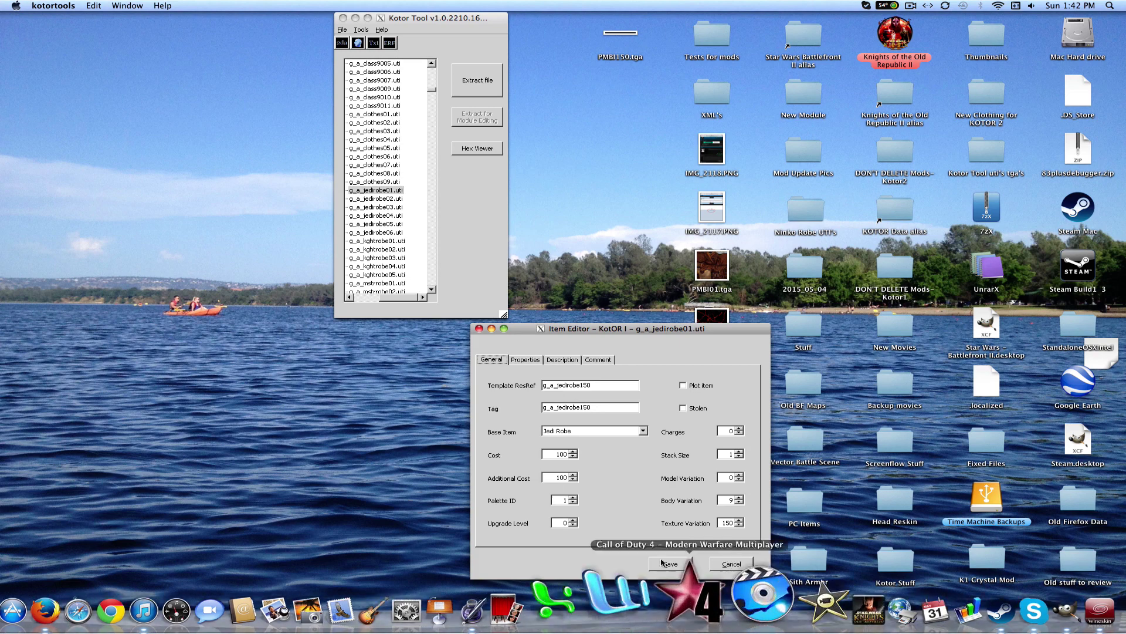
{"action": "left_click", "coordinate": [671, 564]}
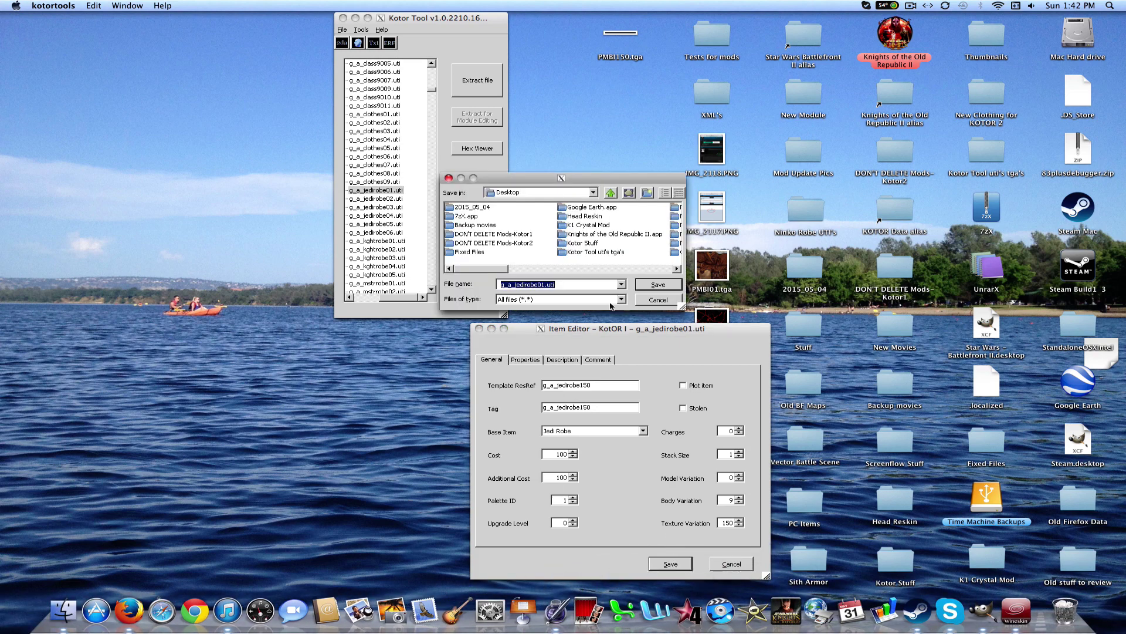
{"action": "left_click", "coordinate": [545, 285]}
{"action": "key", "text": "BackSpace"}
{"action": "key", "text": "BackSpace"}
{"action": "type", "text": "115"}
{"action": "key", "text": "Return"}
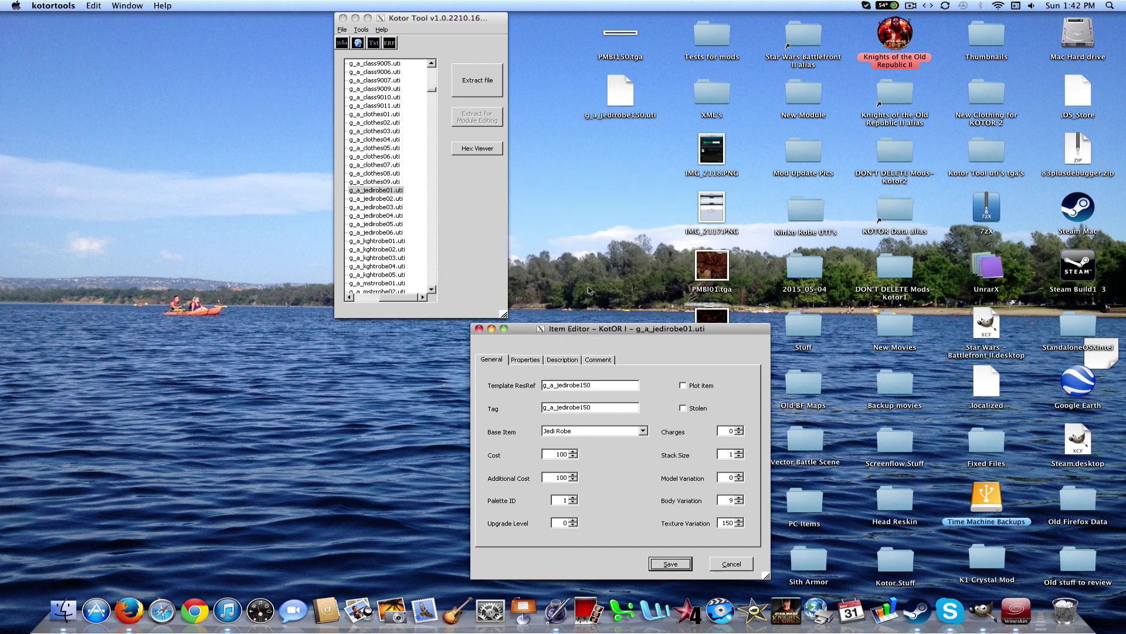
{"action": "left_click", "coordinate": [732, 565]}
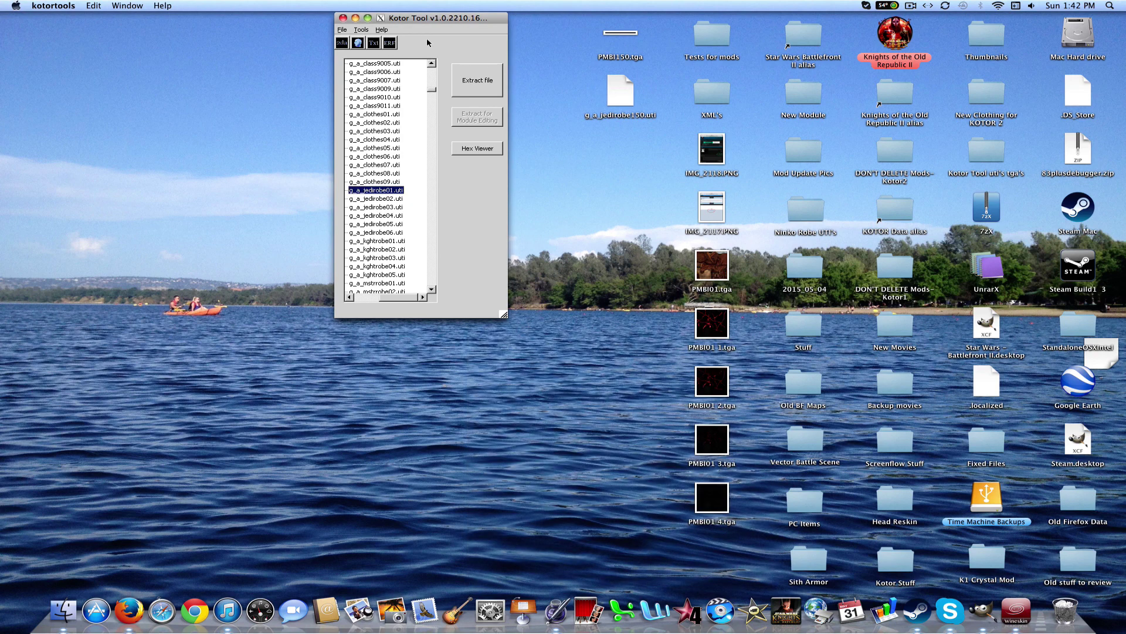
- Open a blank document in Kotor Tool's Text Editor and move its window clear of the main window's title bar
{"action": "left_click", "coordinate": [361, 29]}
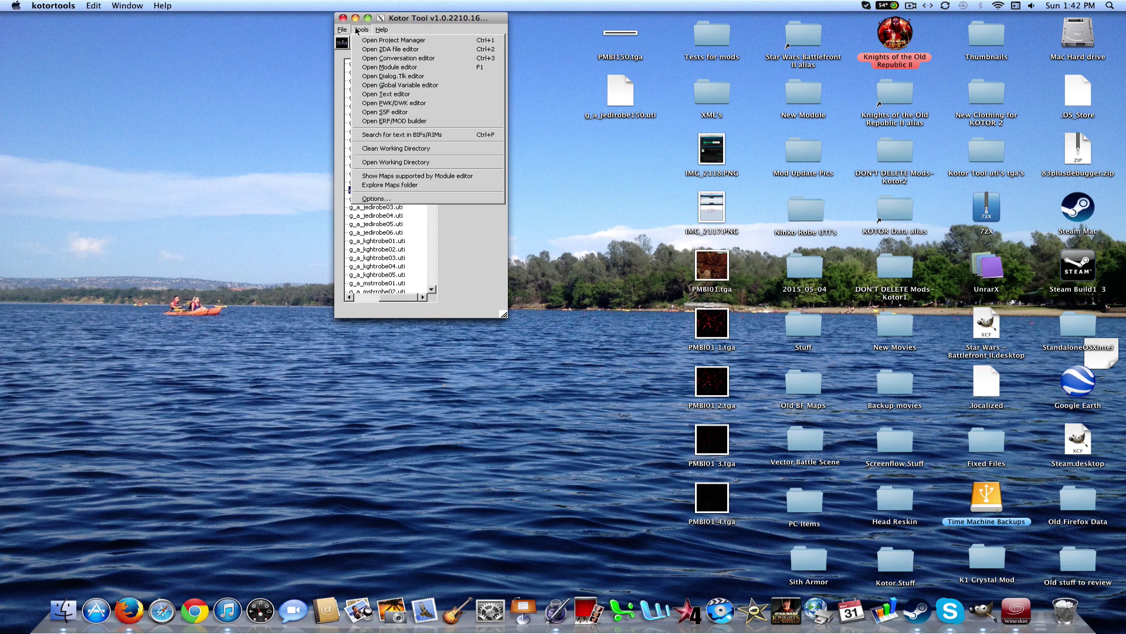
{"action": "left_click", "coordinate": [409, 94]}
{"action": "left_click_drag", "start_coordinate": [482, 18], "coordinate": [465, 112]}
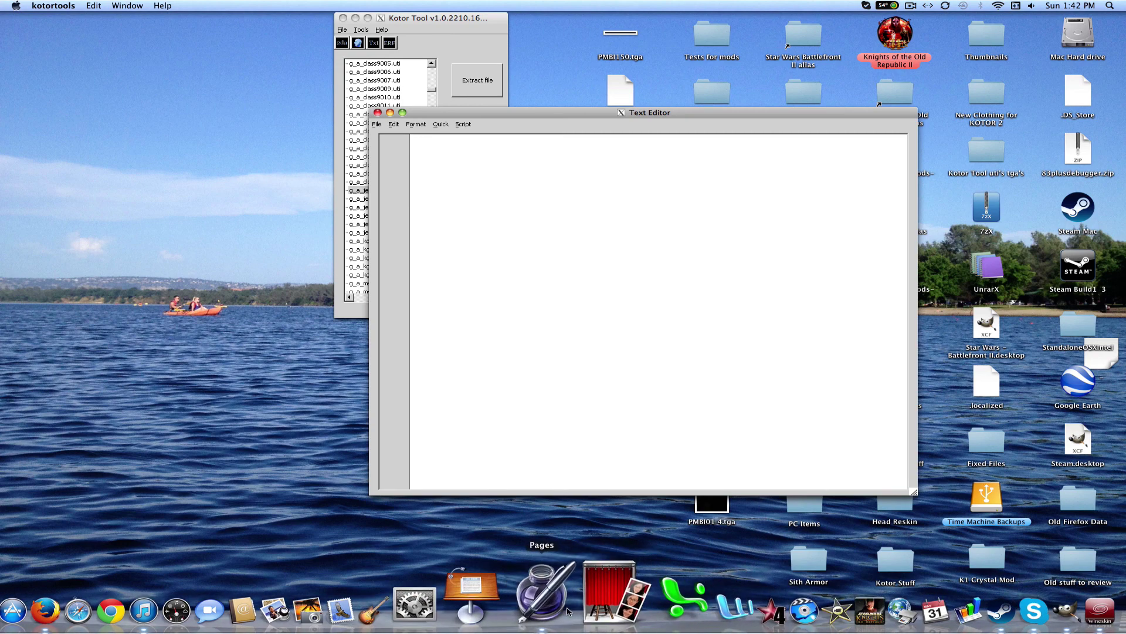
- Switch to Pages, copy the first block of animation settings, from "envmaptexture mycube" through "fps 9", and leave Pages
{"action": "left_click", "coordinate": [531, 610]}
{"action": "left_click_drag", "start_coordinate": [178, 176], "coordinate": [154, 117]}
{"action": "right_click", "coordinate": [167, 121]}
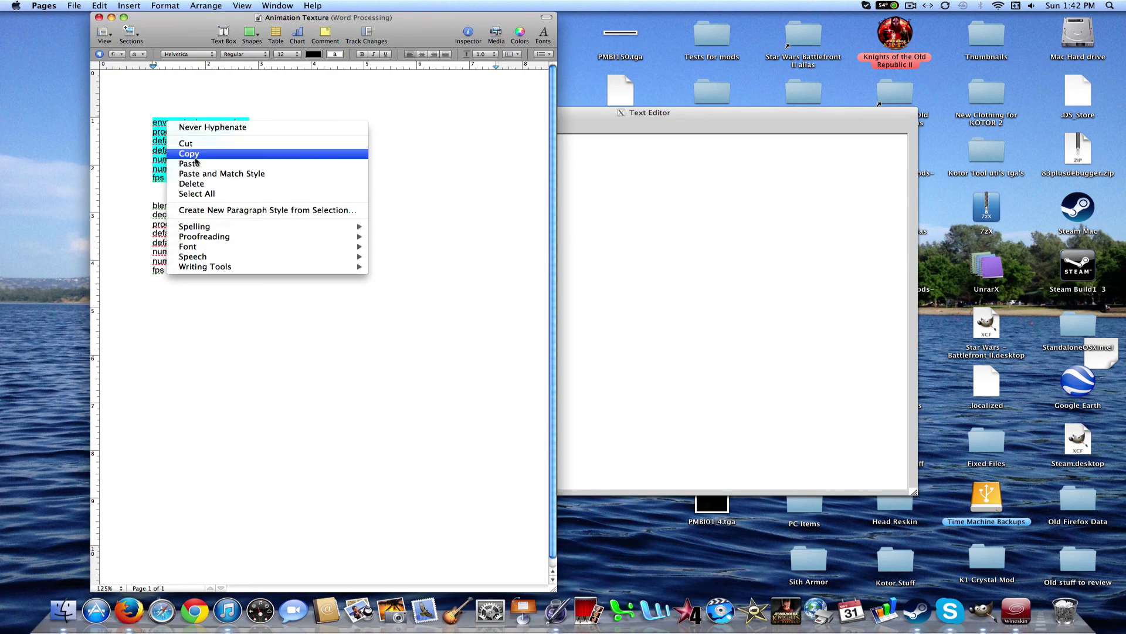
{"action": "left_click", "coordinate": [197, 153]}
{"action": "left_click", "coordinate": [199, 186]}
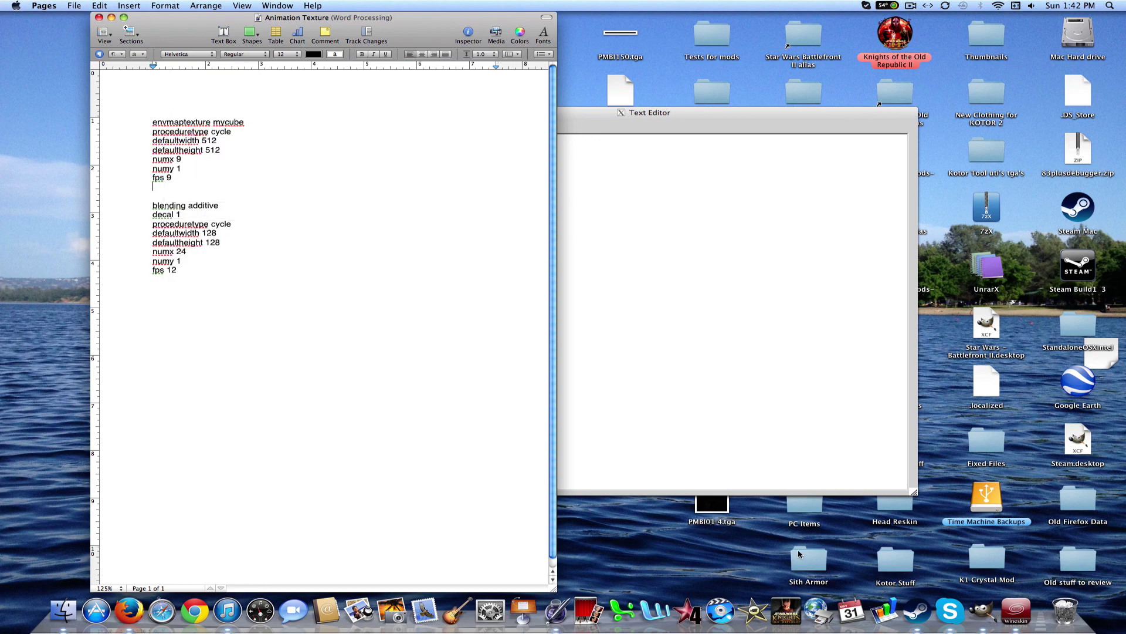
{"action": "right_click", "coordinate": [539, 598]}
{"action": "left_click", "coordinate": [574, 539]}
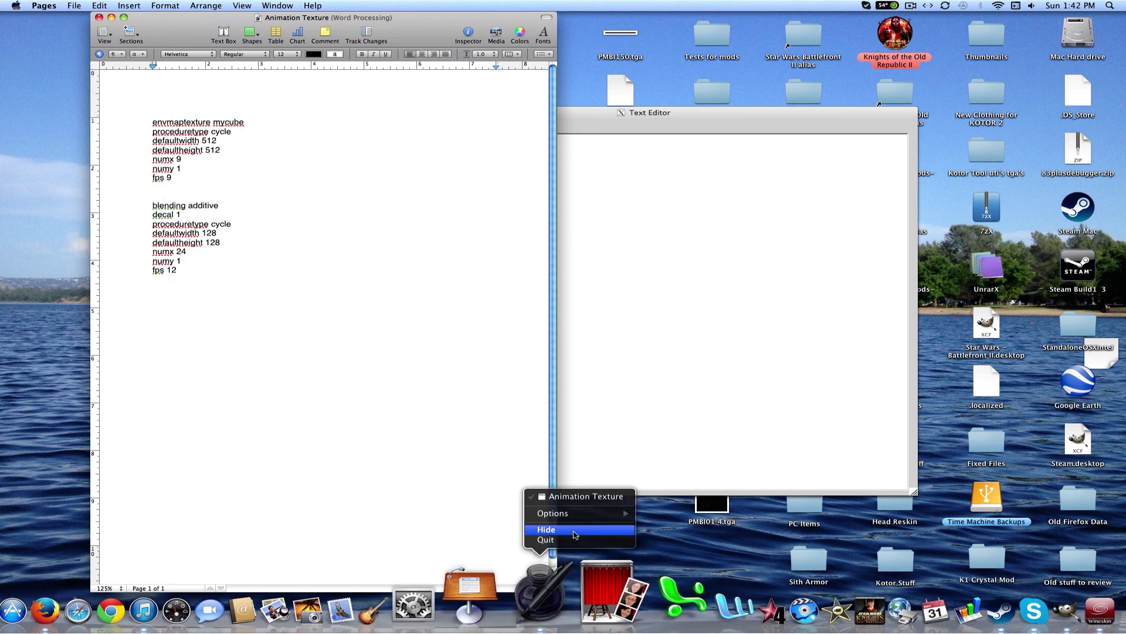
- Paste the copied animation settings into the blank Text Editor document and move its window off the desktop files
{"action": "left_click", "coordinate": [398, 125]}
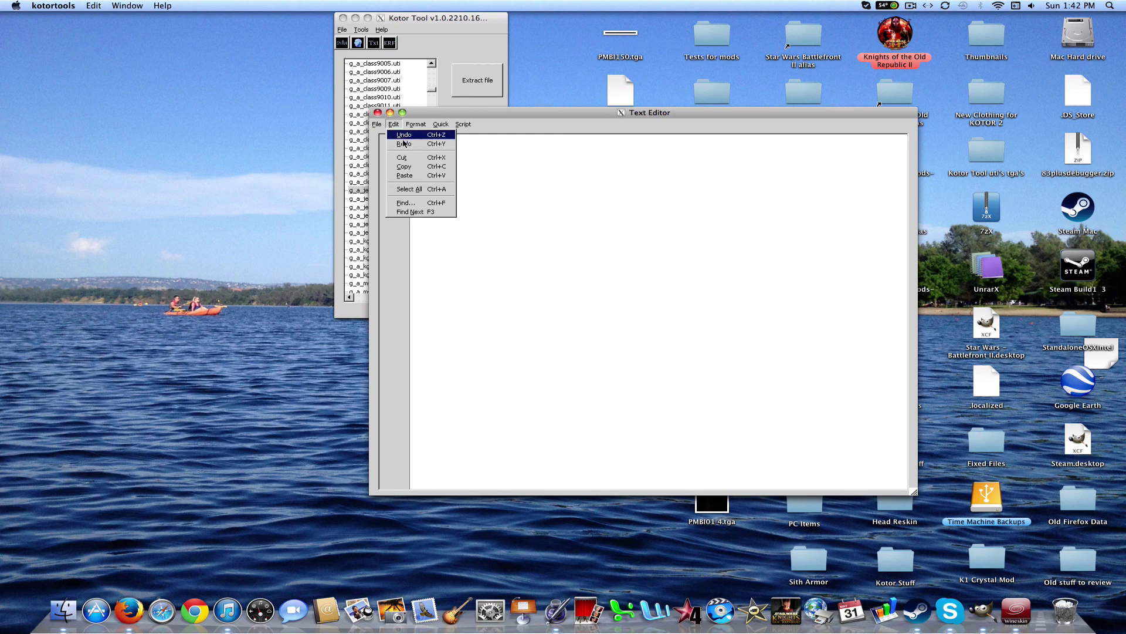
{"action": "left_click", "coordinate": [411, 166]}
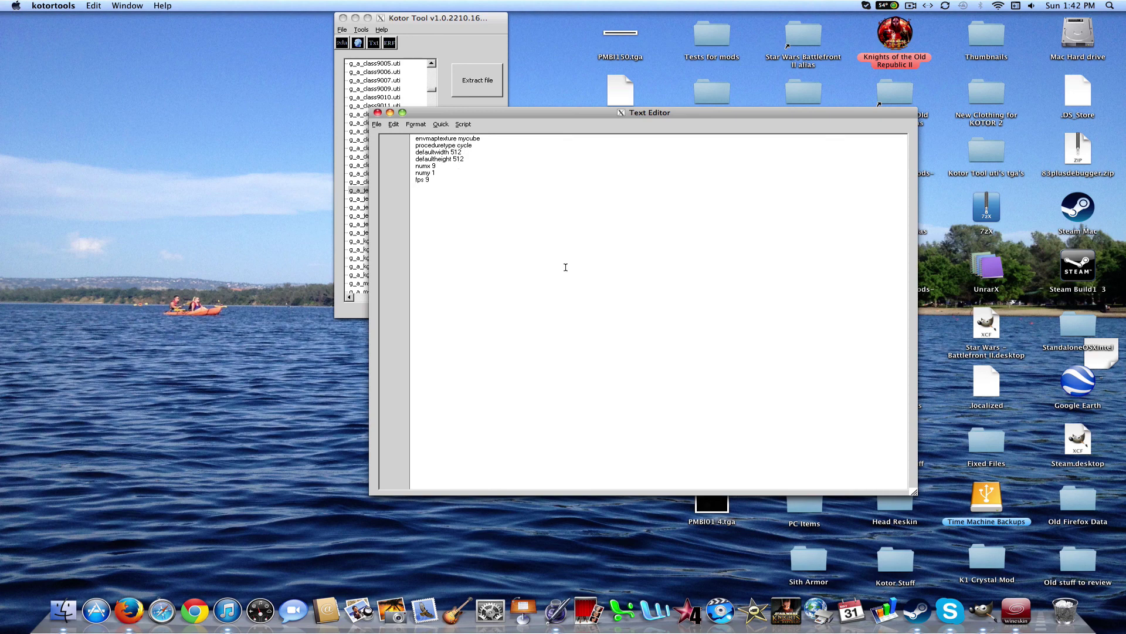
{"action": "left_click_drag", "start_coordinate": [667, 112], "coordinate": [372, 115]}
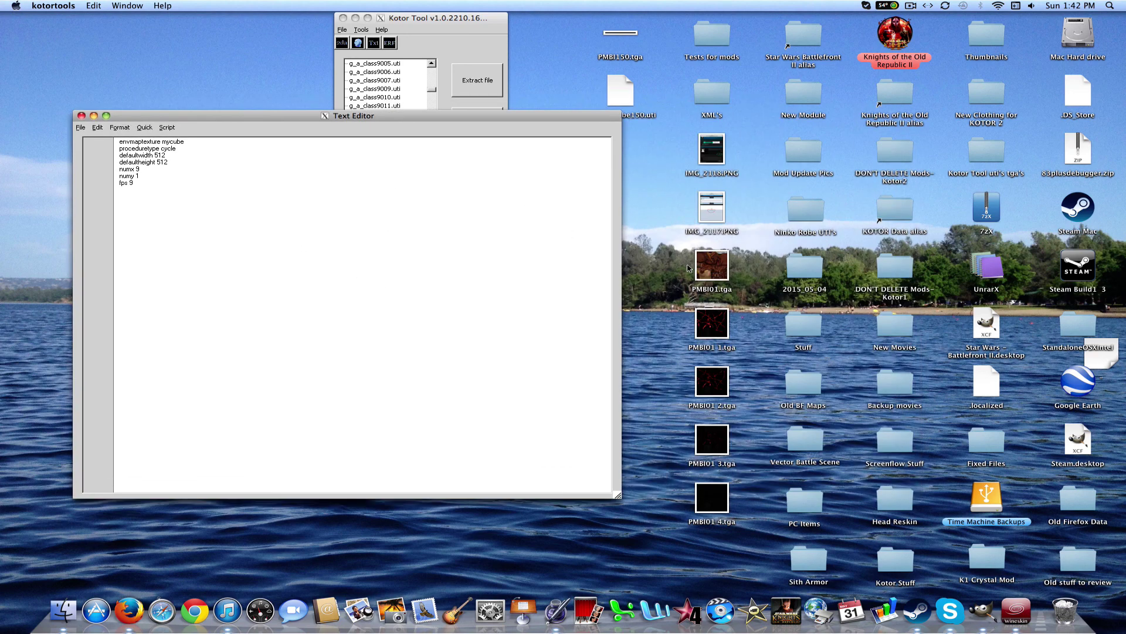
- Open PMBI01.tga from the desktop in GIMP to check its pixel dimensions, and leave GIMP
{"action": "left_click_drag", "start_coordinate": [719, 270], "coordinate": [70, 88]}
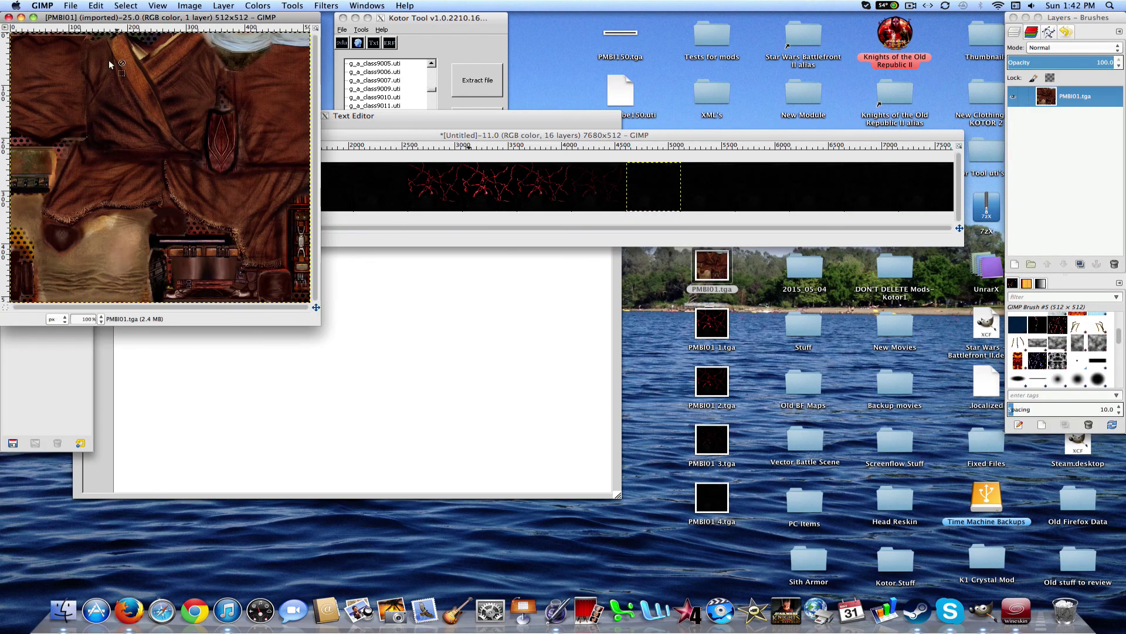
{"action": "left_click", "coordinate": [9, 17]}
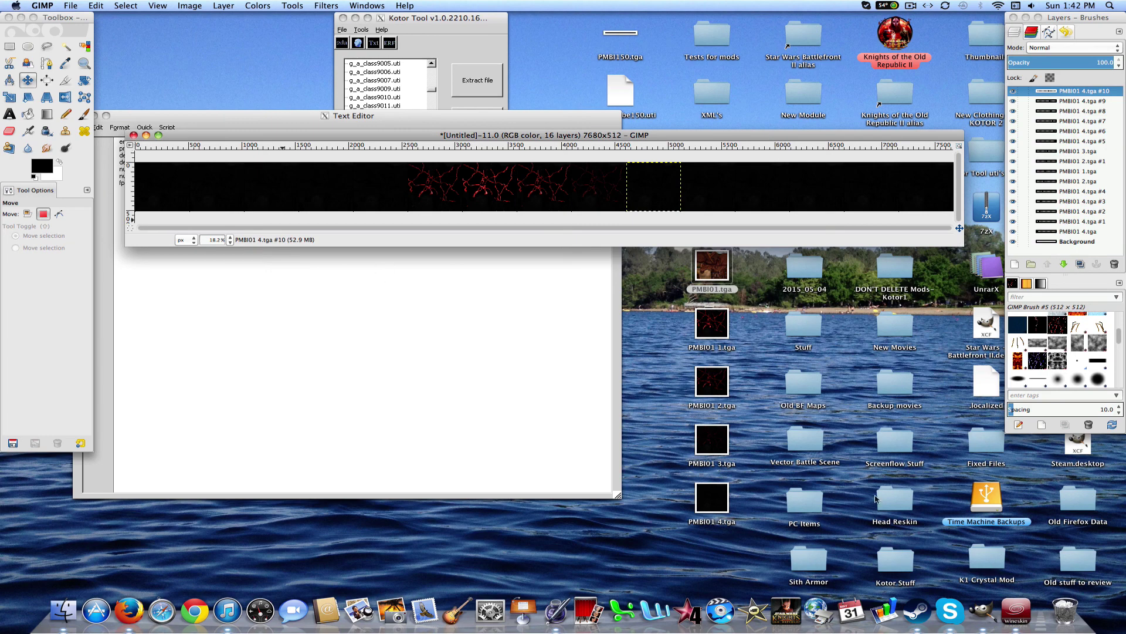
{"action": "right_click", "coordinate": [981, 608]}
{"action": "left_click", "coordinate": [979, 539]}
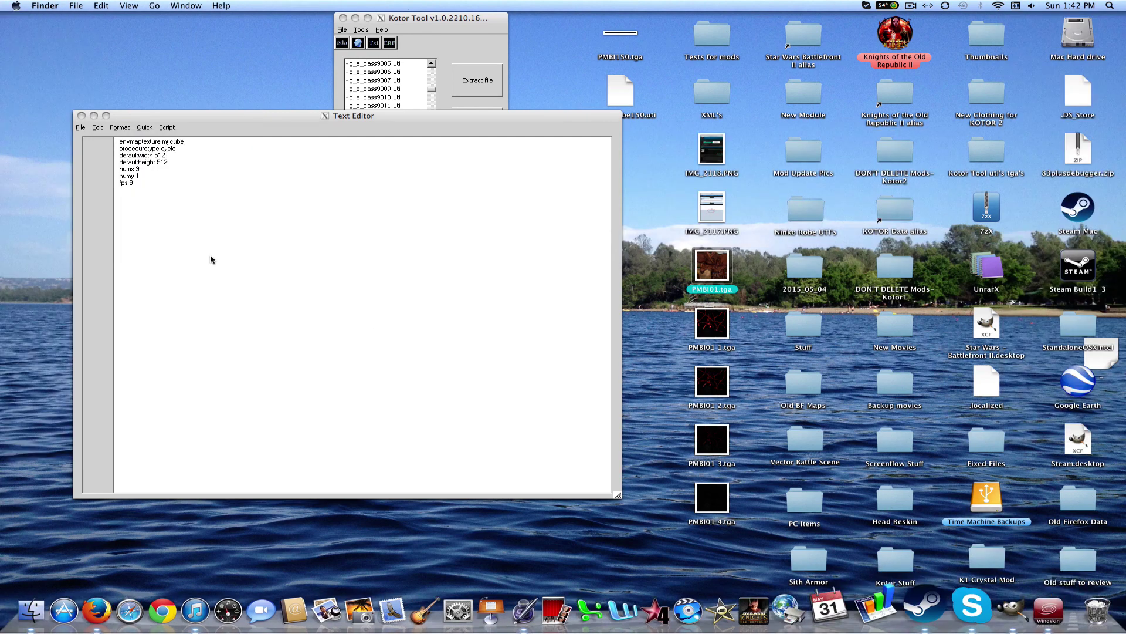
- Set numx and fps to 15 in the animation settings and save them to the desktop as PMBI150.txi
{"action": "left_click", "coordinate": [171, 162]}
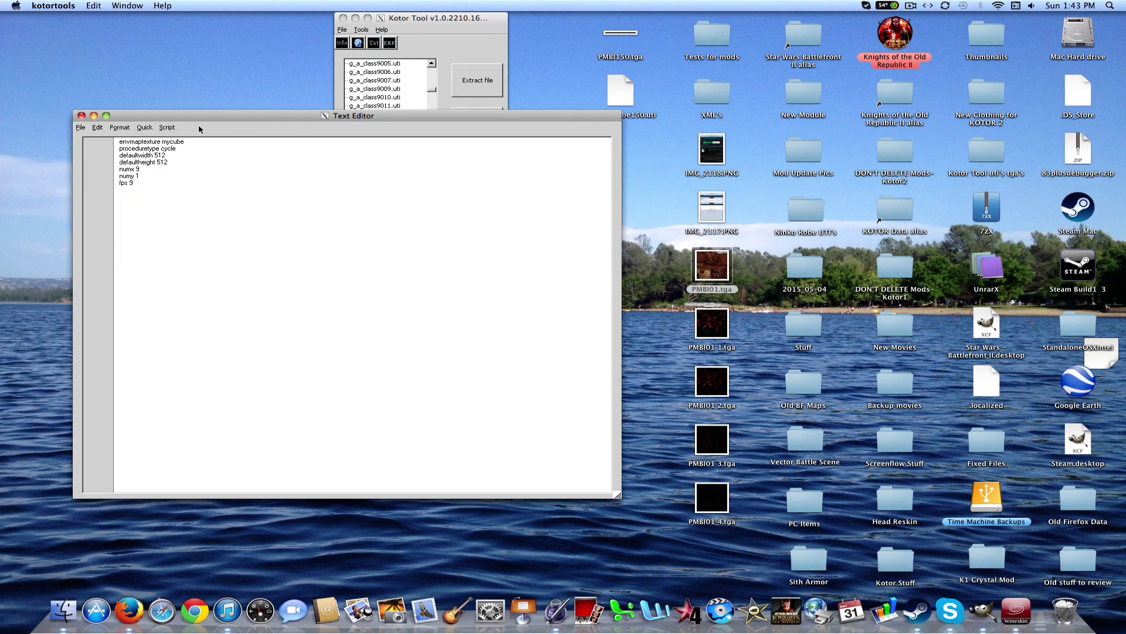
{"action": "left_click_drag", "start_coordinate": [227, 117], "coordinate": [408, 119]}
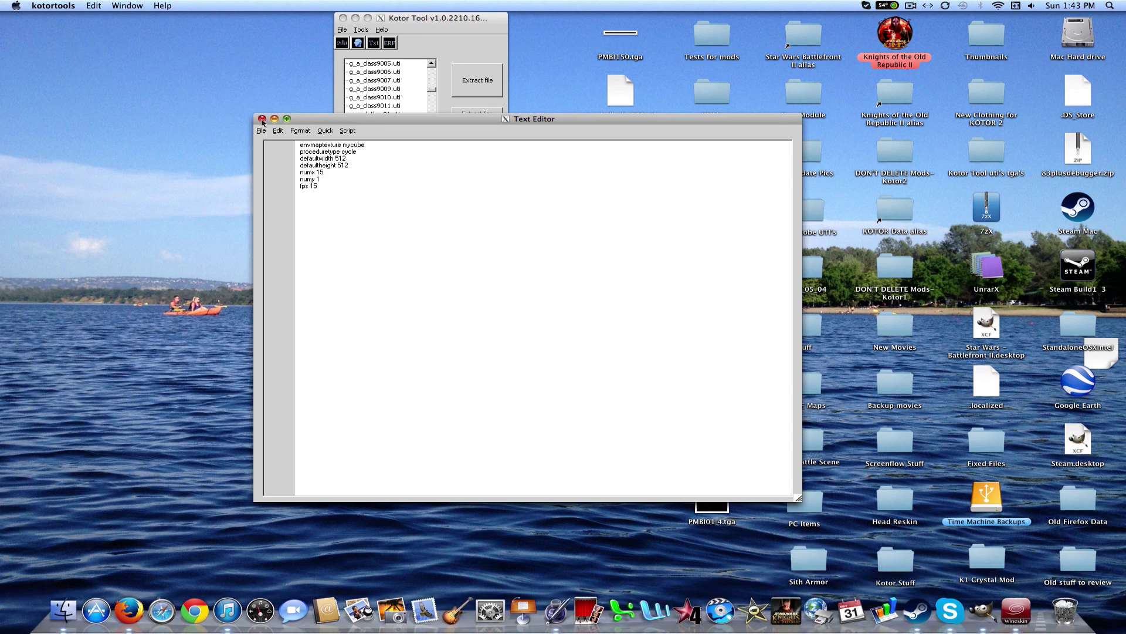
{"action": "left_click", "coordinate": [265, 131]}
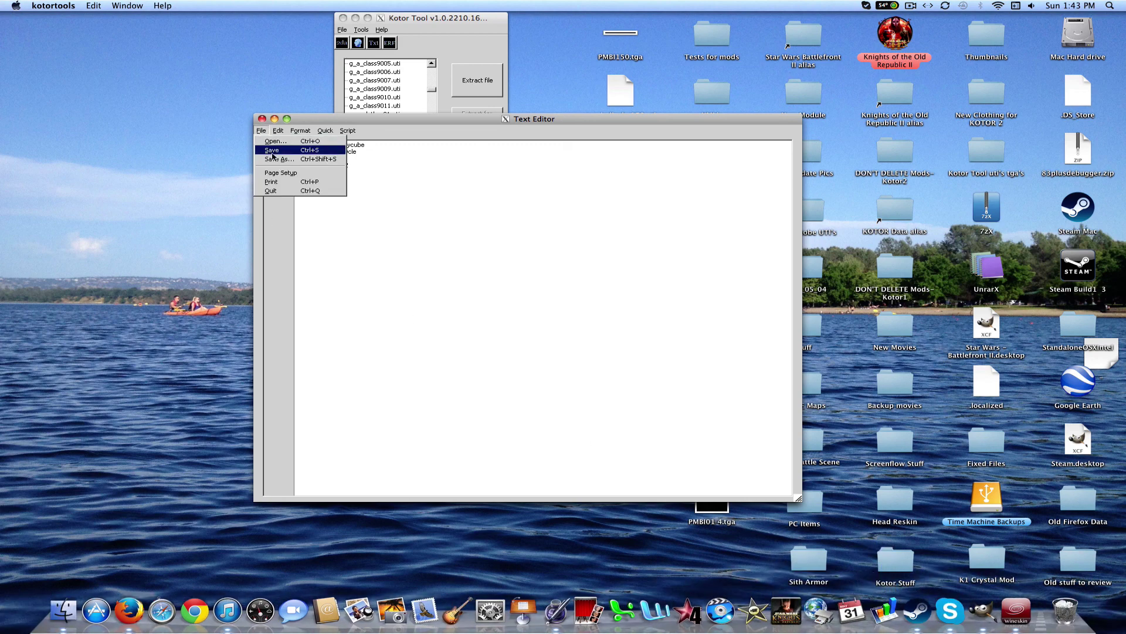
{"action": "left_click", "coordinate": [273, 151]}
{"action": "left_click", "coordinate": [611, 193]}
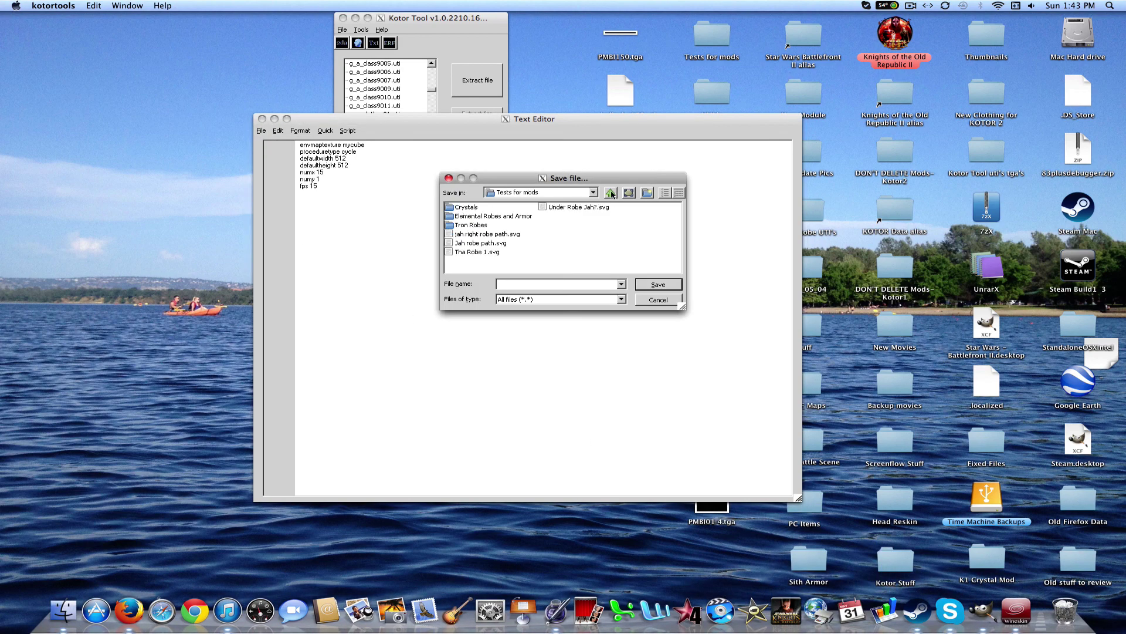
{"action": "left_click", "coordinate": [611, 193]}
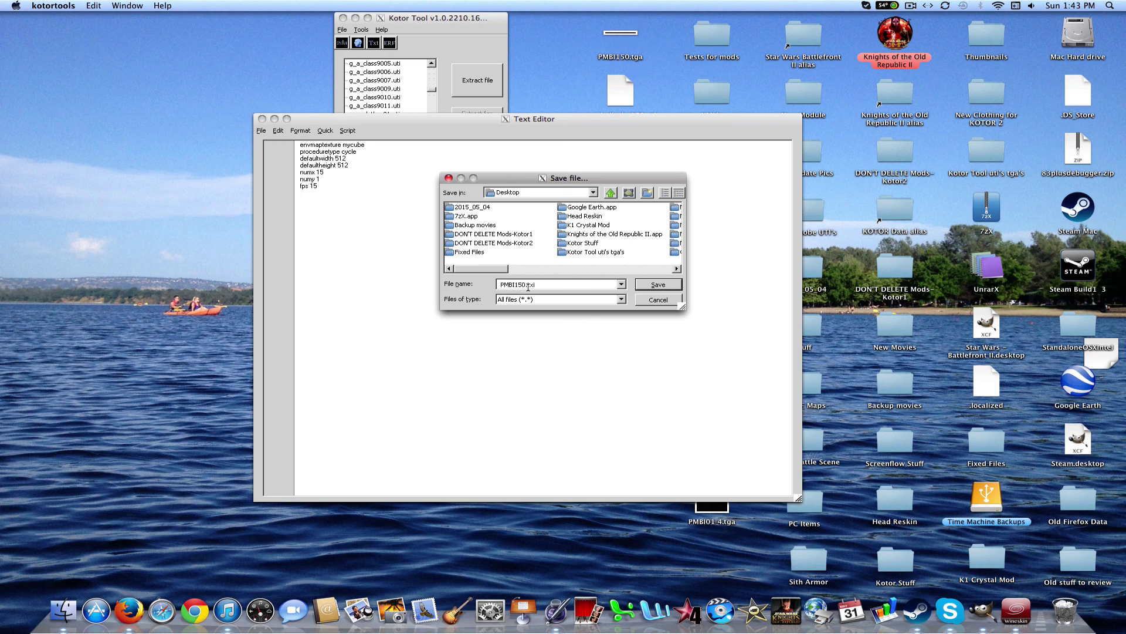
{"action": "left_click", "coordinate": [658, 284]}
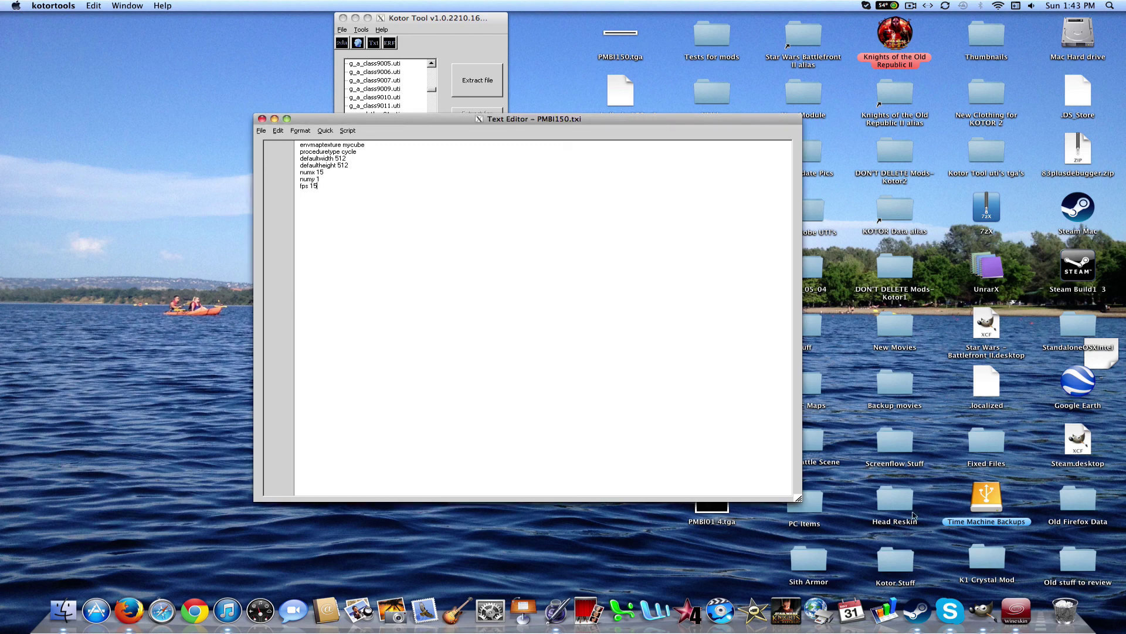
- Quit Kotor Tool to return to the desktop
{"action": "right_click", "coordinate": [995, 604]}
{"action": "right_click", "coordinate": [1042, 593]}
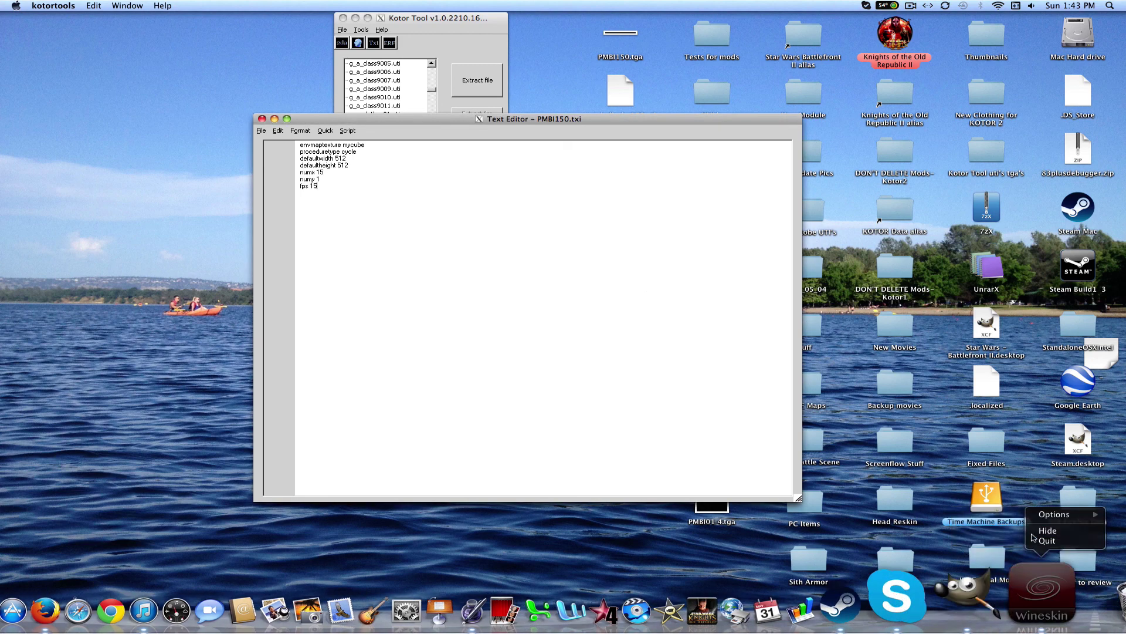
{"action": "left_click", "coordinate": [1056, 540]}
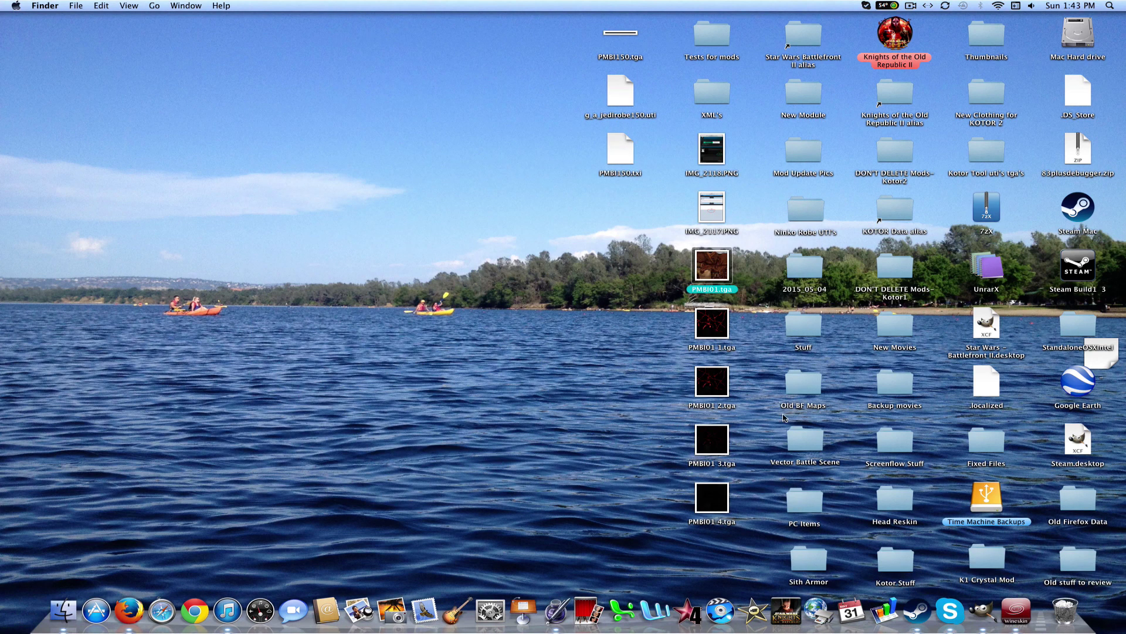
- Open KOTOR Data's Override folder sorted by date modified and move PMBI150.tga, g_a_jedirobe150.uti and PMBI150.txi into it from the desktop
{"action": "double_click", "coordinate": [892, 208]}
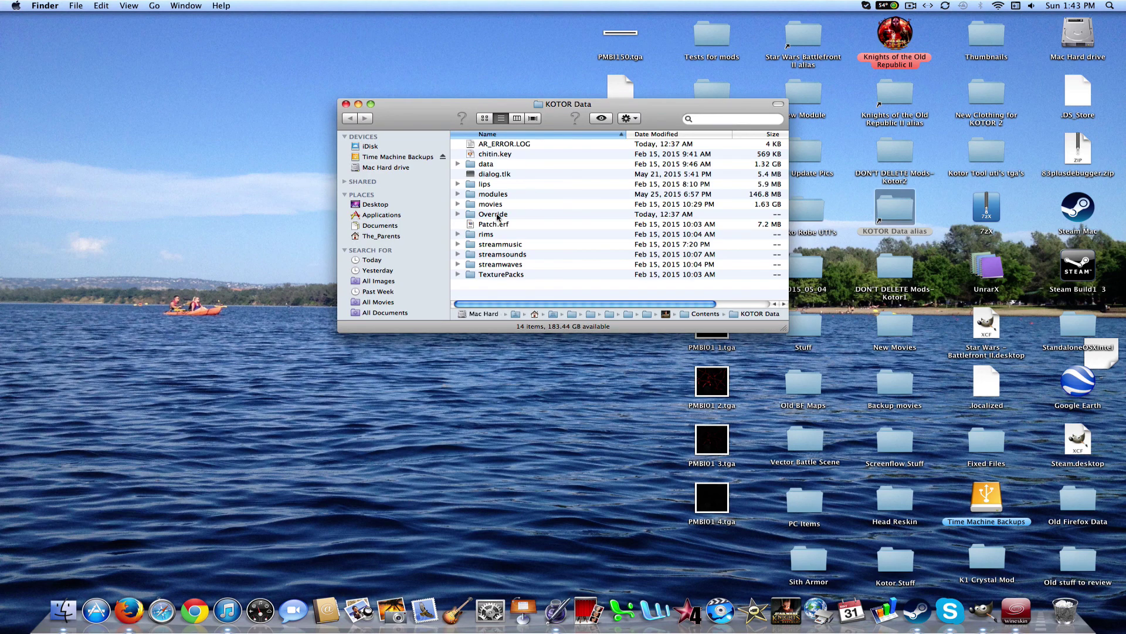
{"action": "double_click", "coordinate": [492, 215]}
{"action": "left_click", "coordinate": [712, 135]}
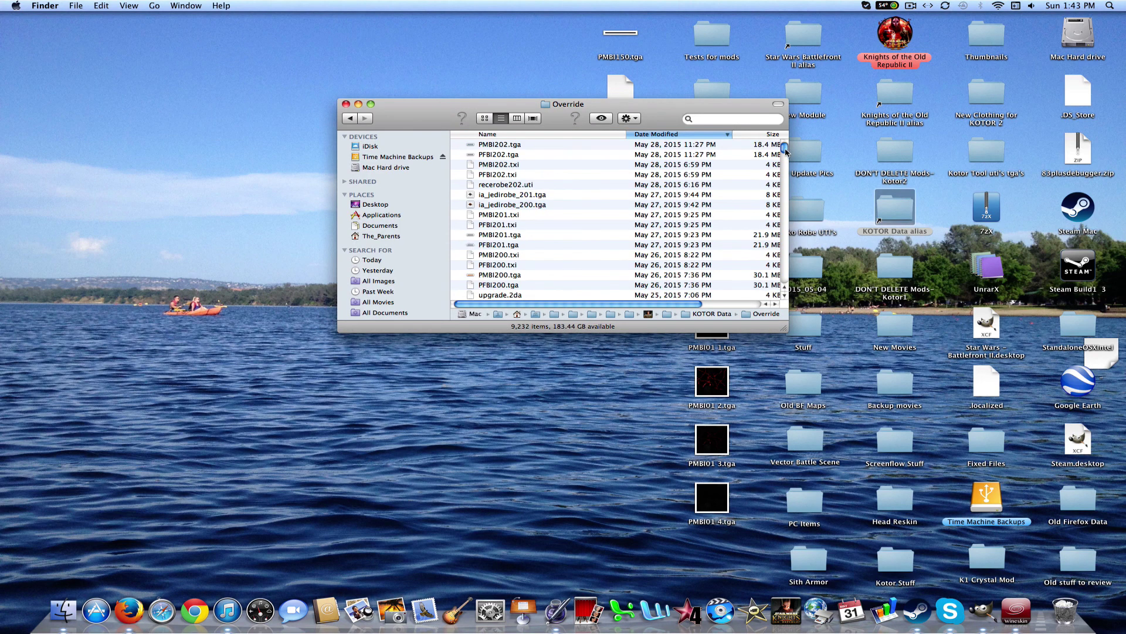
{"action": "scroll", "coordinate": [786, 151], "scroll_direction": "up", "scroll_amount": 3}
{"action": "left_click_drag", "start_coordinate": [675, 111], "coordinate": [471, 198]}
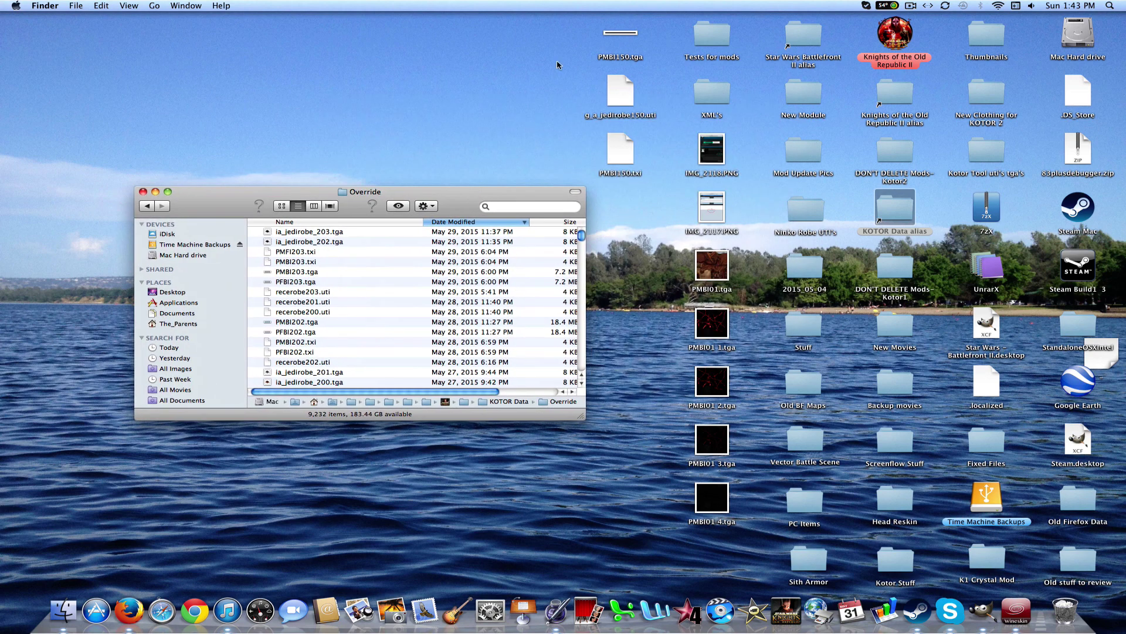
{"action": "left_click_drag", "start_coordinate": [583, 54], "coordinate": [427, 314]}
{"action": "left_click", "coordinate": [426, 240]}
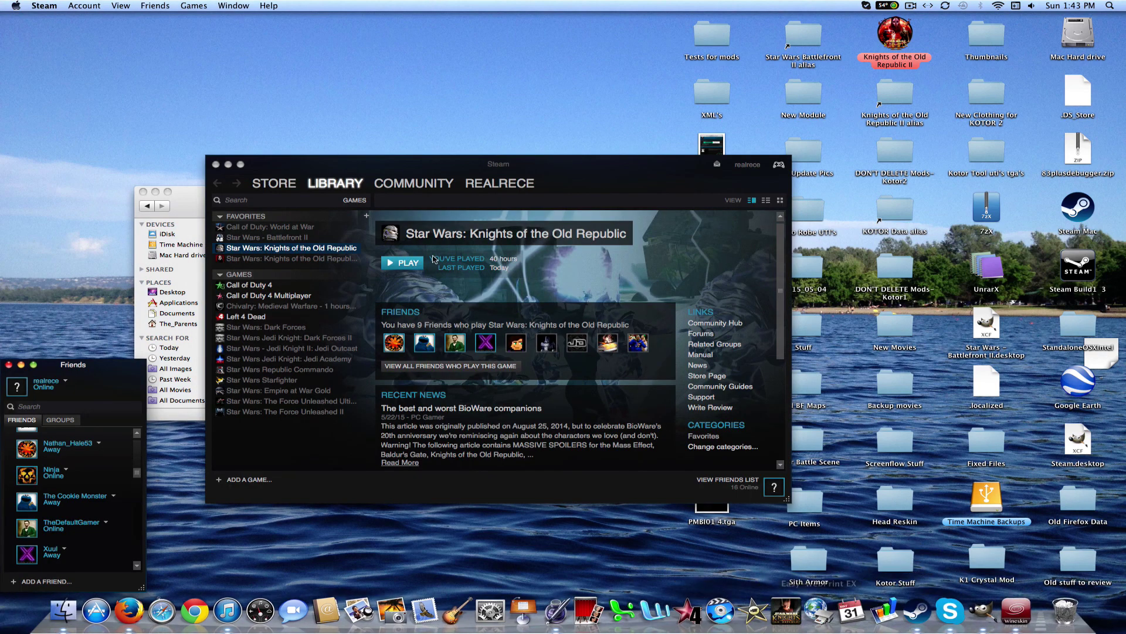
- Launch Star Wars: Knights of the Old Republic from the Steam library in full-screen mode
{"action": "left_click", "coordinate": [409, 267]}
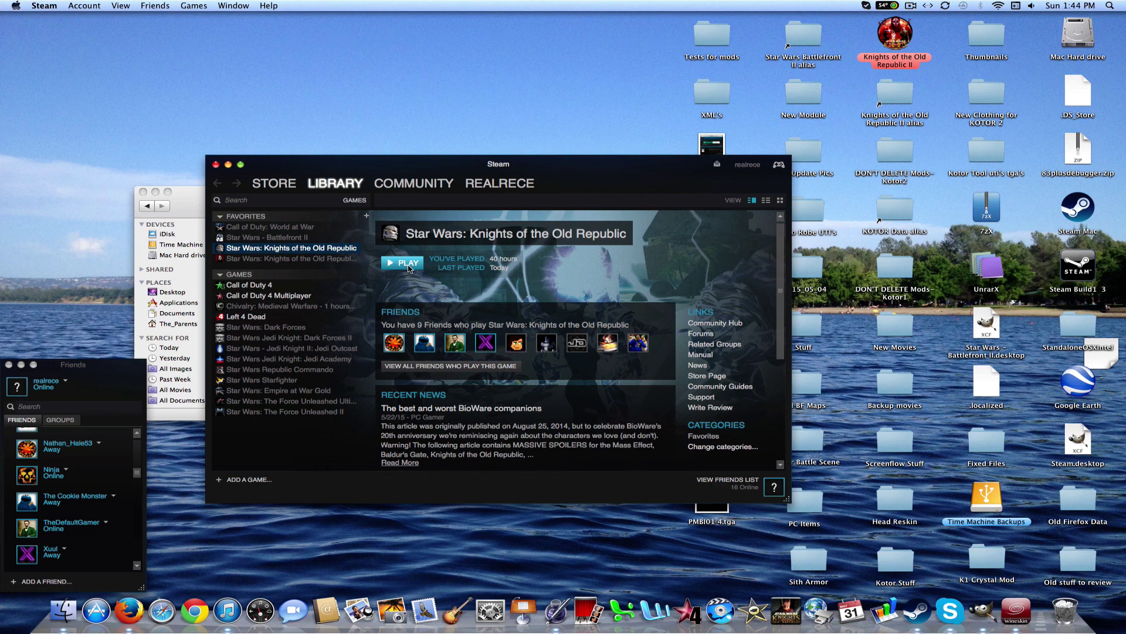
{"action": "left_click", "coordinate": [409, 265]}
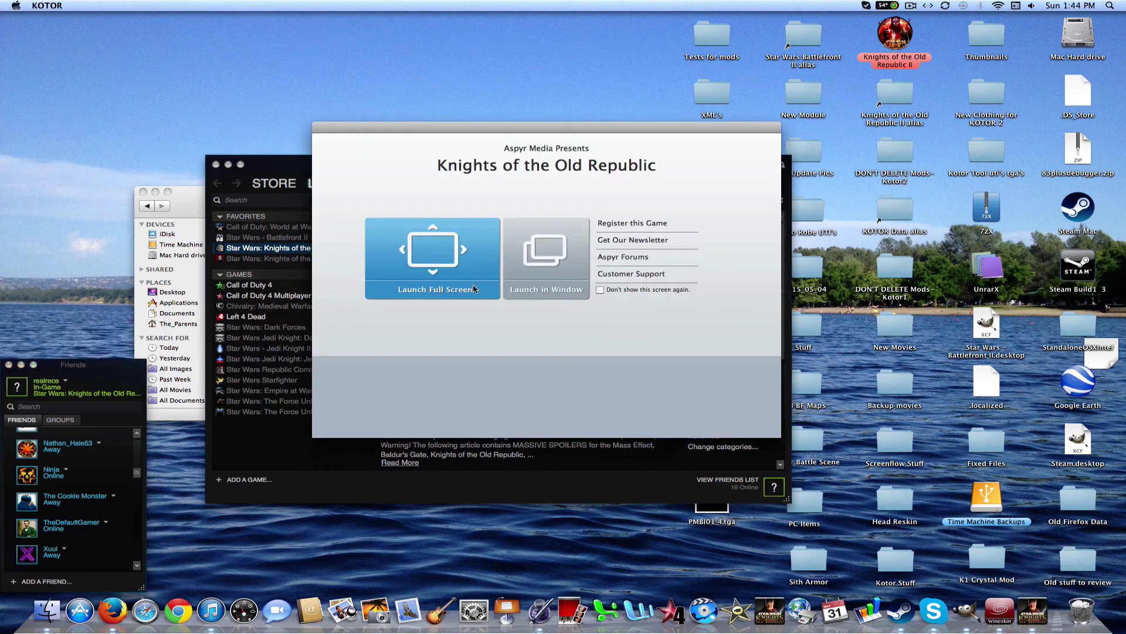
{"action": "left_click", "coordinate": [463, 271]}
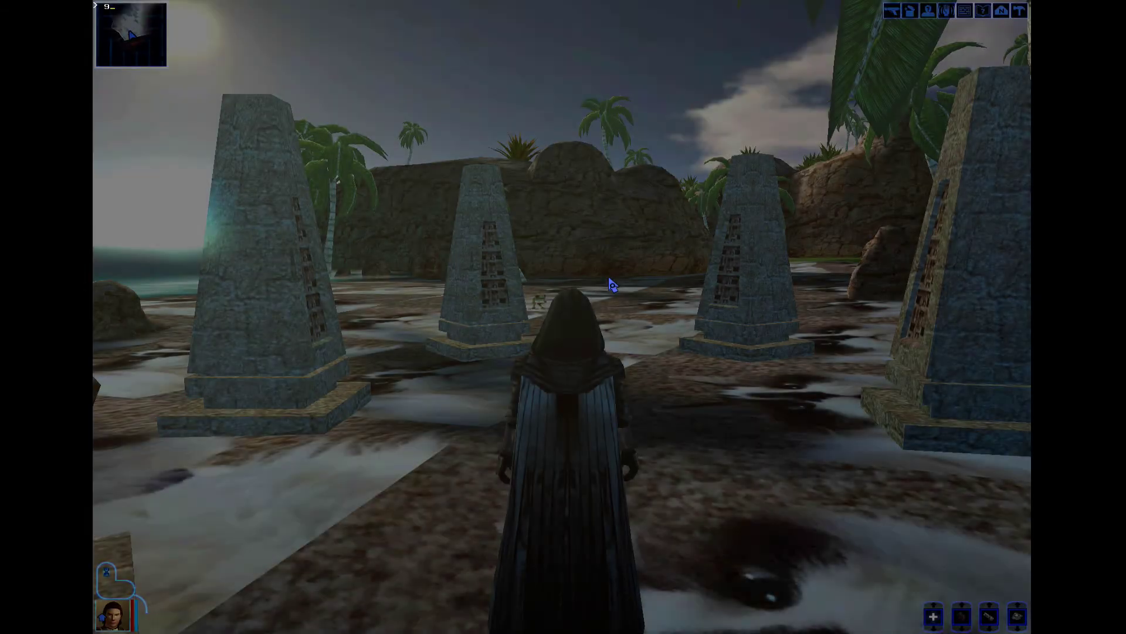
- Enter the cheat console command giveitem g_a_jedirobe150 to add the custom robe to the inventory
{"action": "type", "text": "tem "}
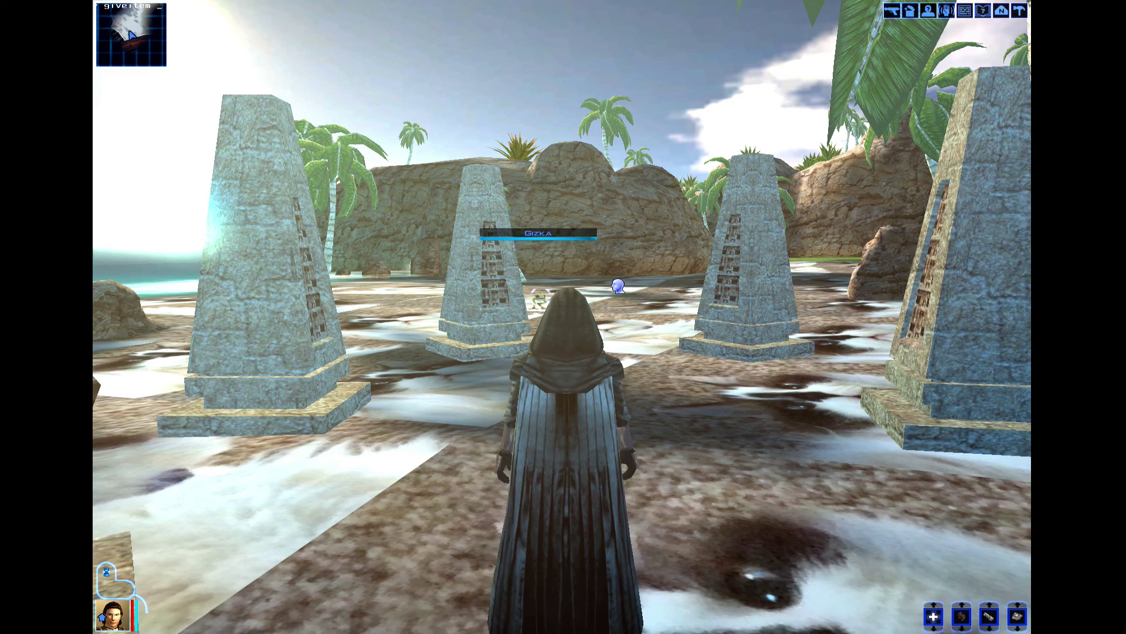
{"action": "type", "text": "g_"}
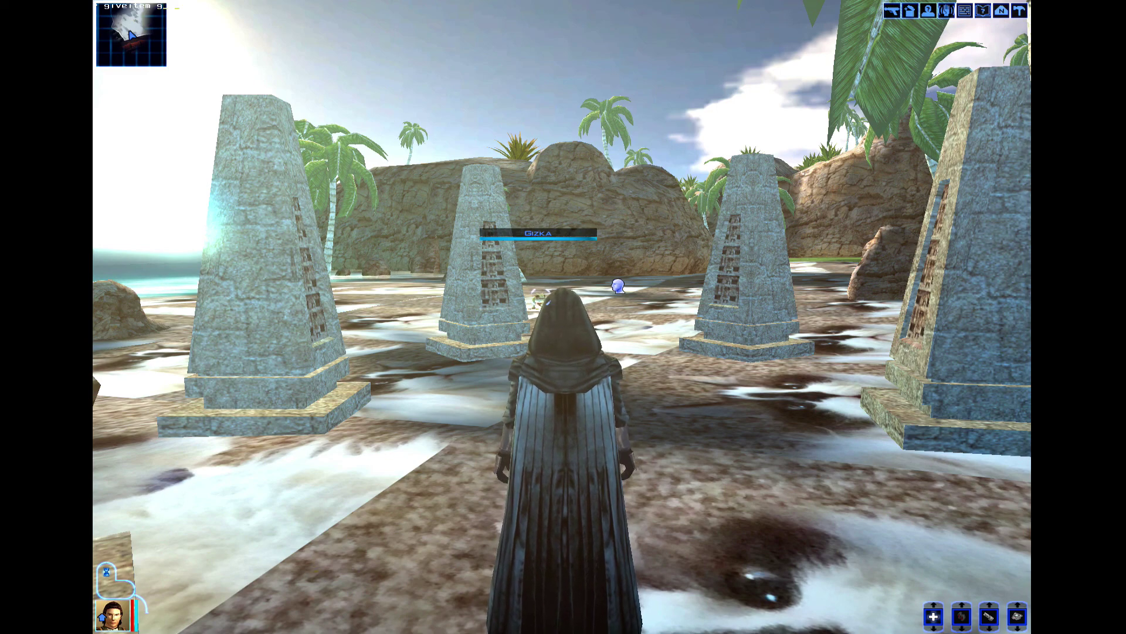
{"action": "type", "text": "a_"}
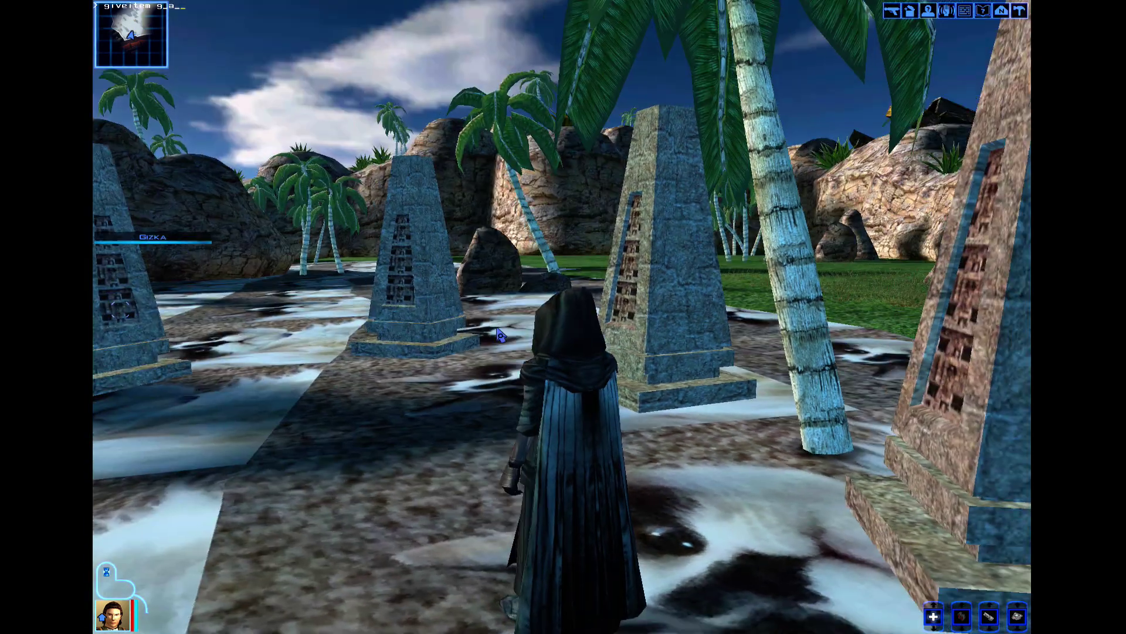
{"action": "type", "text": "jedi"}
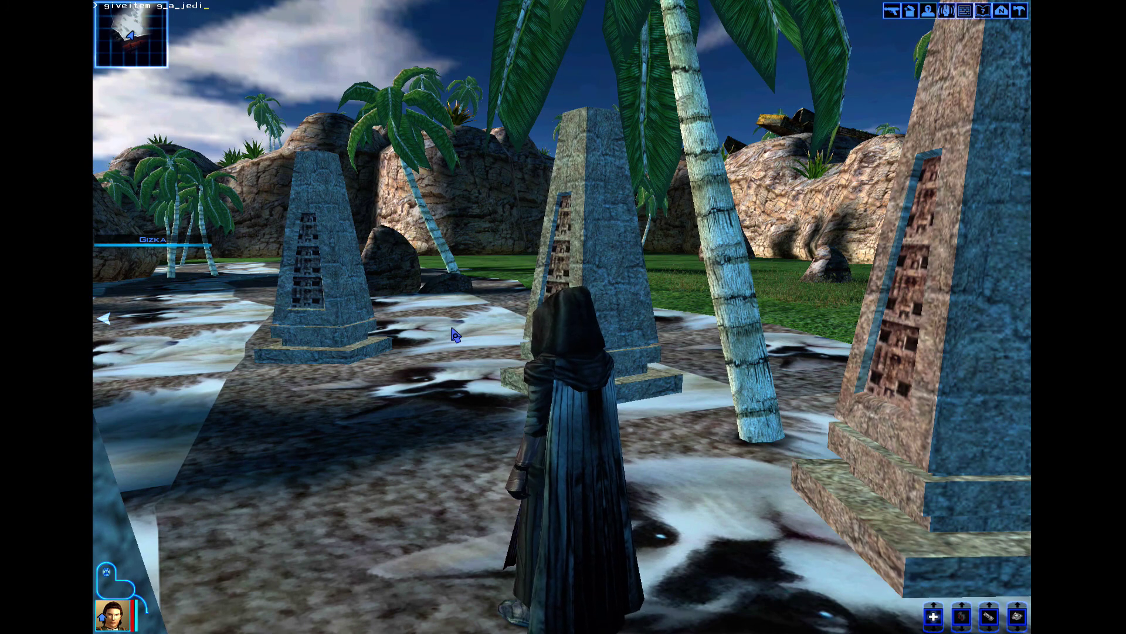
{"action": "type", "text": "robe5"}
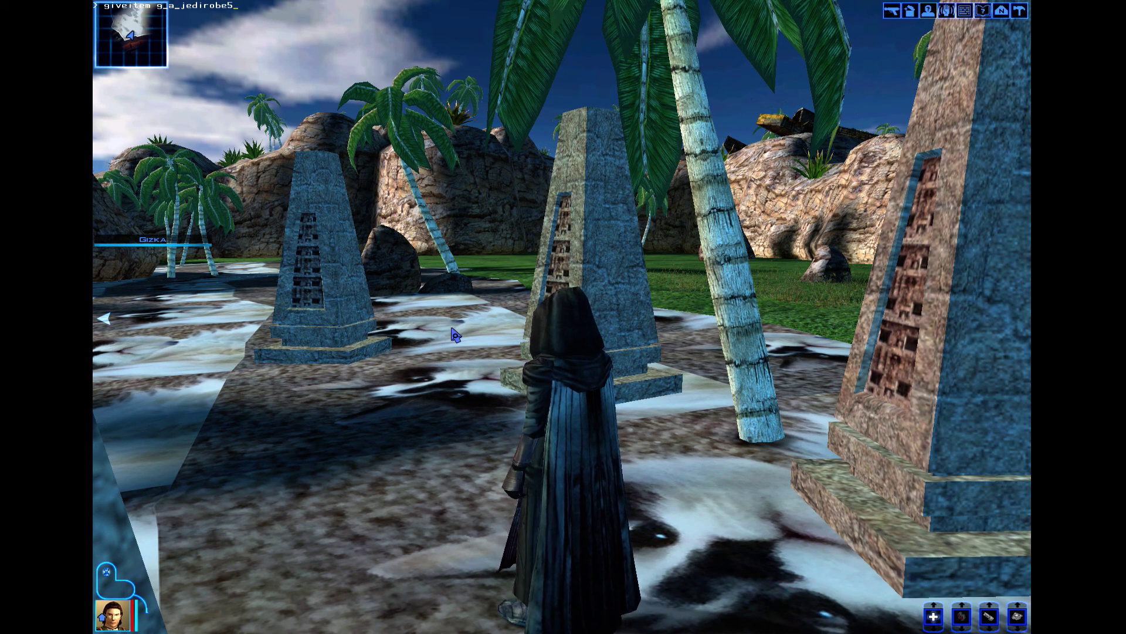
{"action": "key", "text": "BackSpace"}
{"action": "type", "text": "150"}
- Equip the Test Robe in the character's body slot after reading its description, and return to the game world
{"action": "key", "text": "Escape"}
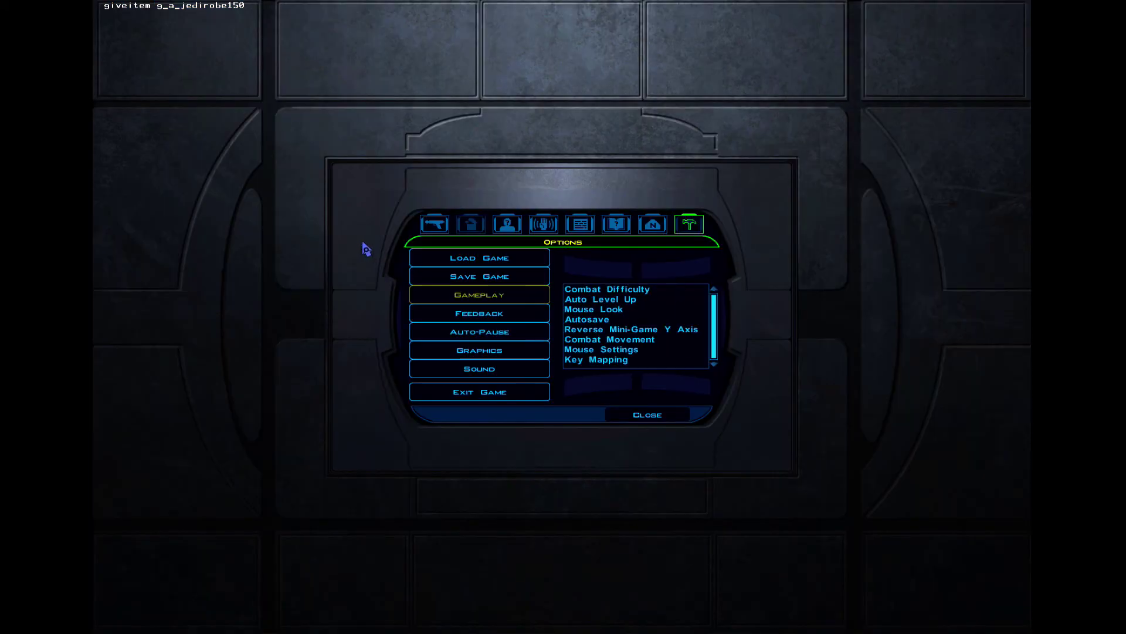
{"action": "left_click", "coordinate": [441, 224]}
{"action": "left_click", "coordinate": [503, 299]}
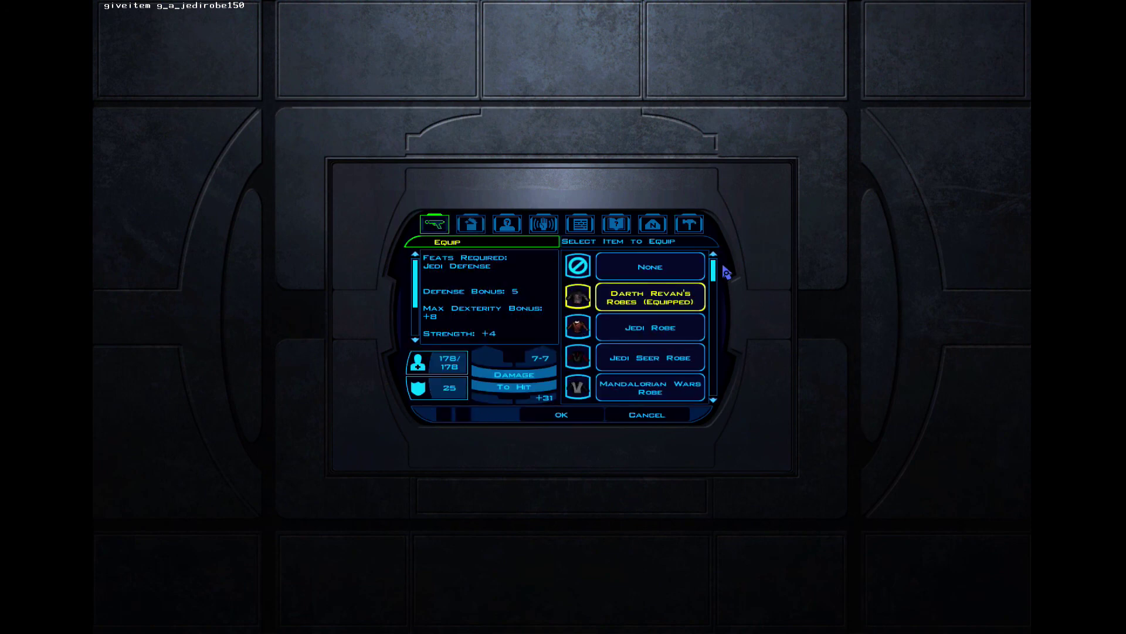
{"action": "left_click_drag", "start_coordinate": [715, 271], "coordinate": [715, 302]}
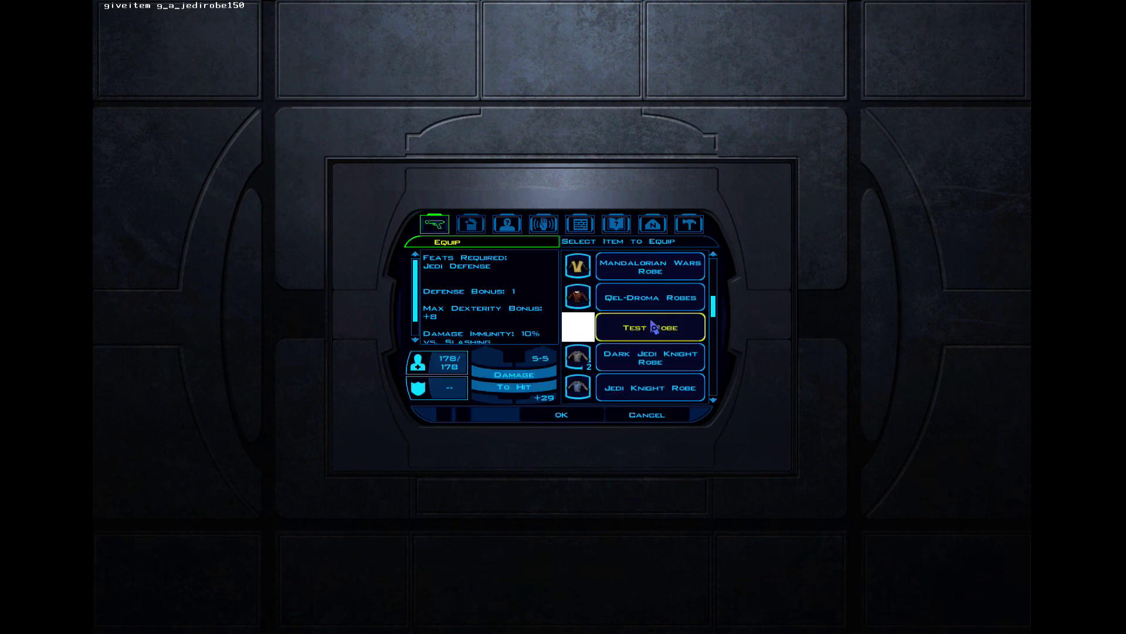
{"action": "left_click_drag", "start_coordinate": [420, 297], "coordinate": [420, 317]}
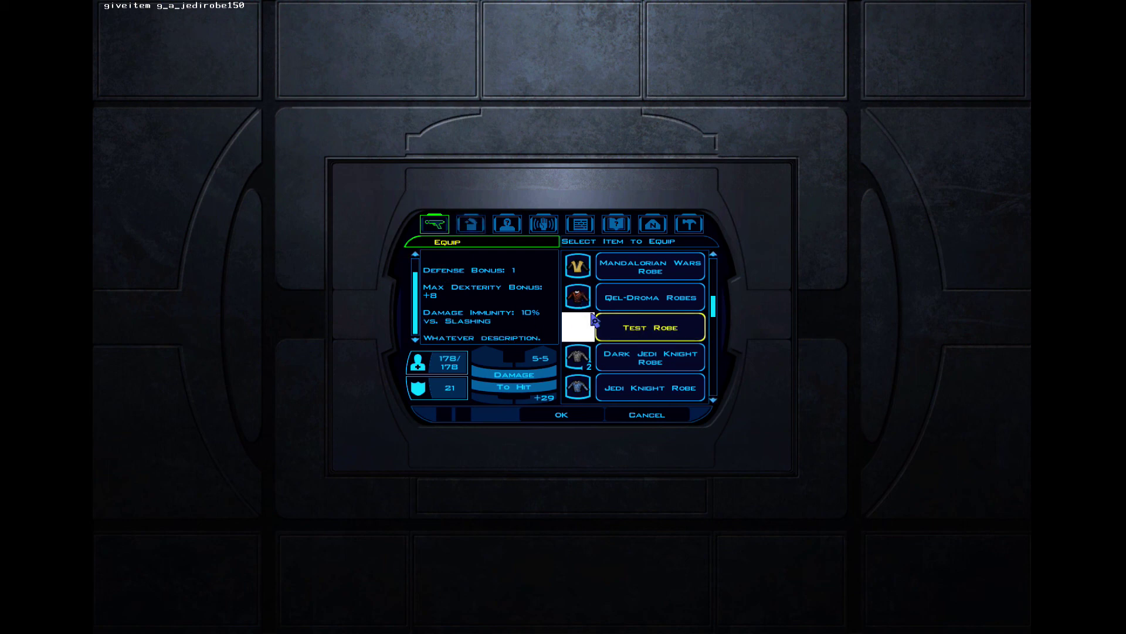
{"action": "double_click", "coordinate": [634, 334]}
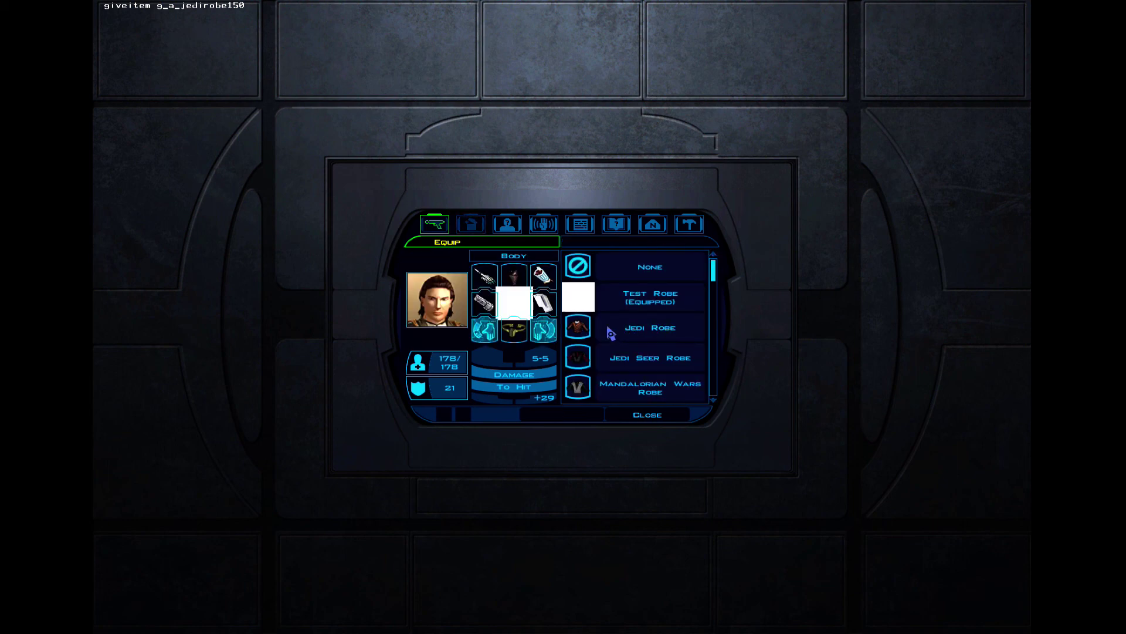
{"action": "left_click", "coordinate": [645, 415]}
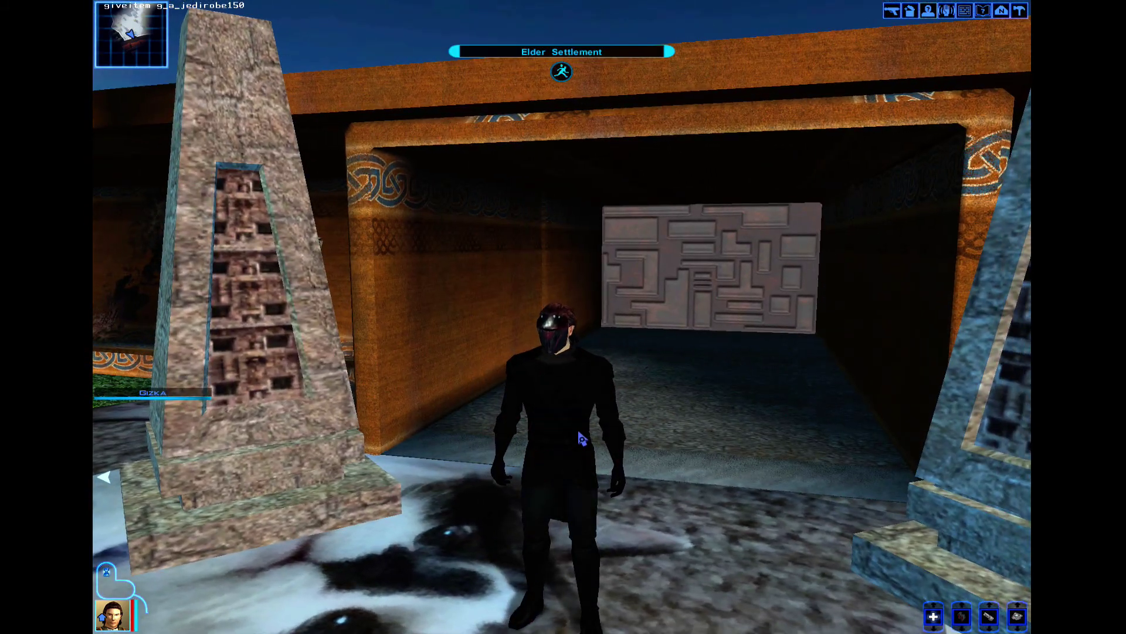
- Turn and run the character around the beach to examine the robe's animated texture from several sides, and exit the game
{"action": "key", "text": "a"}
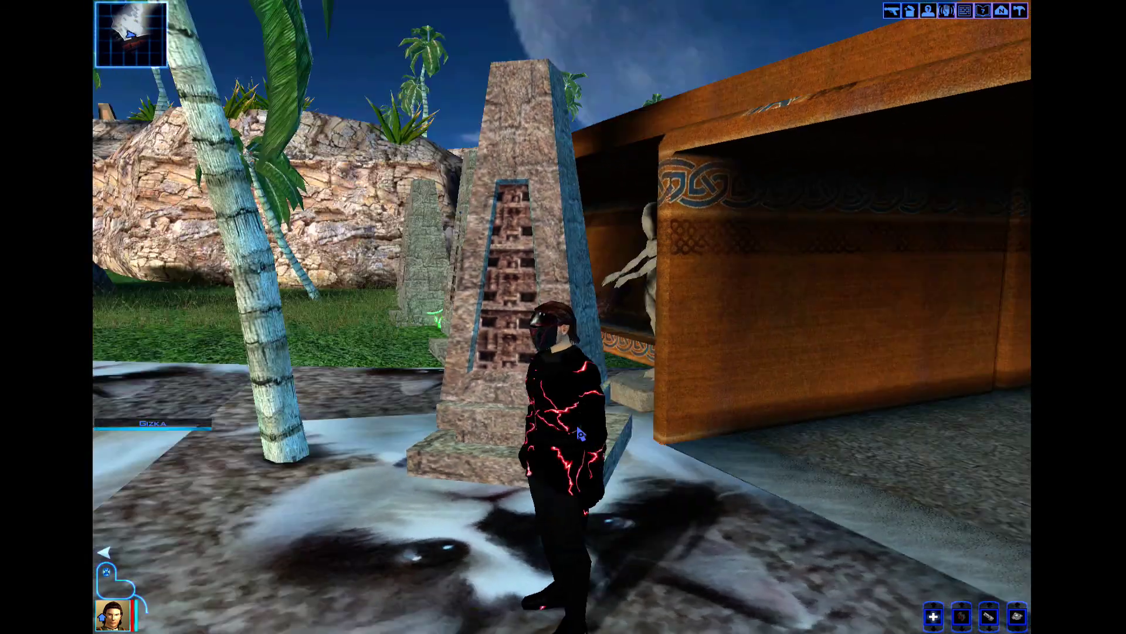
{"action": "key", "text": "w"}
{"action": "key", "text": "d"}
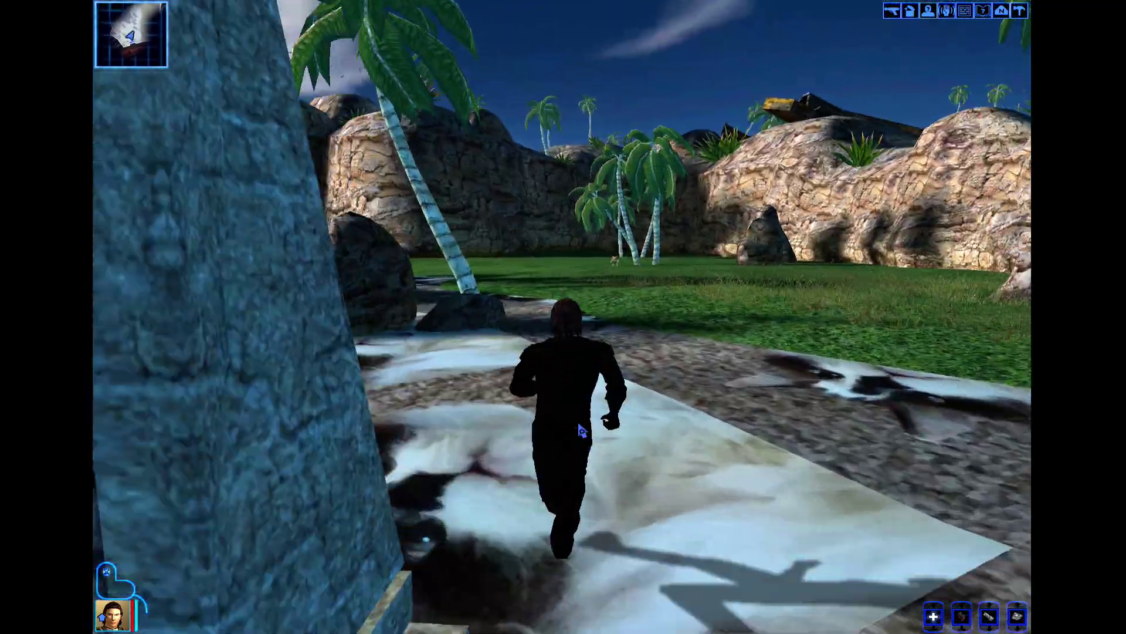
{"action": "key", "text": "d"}
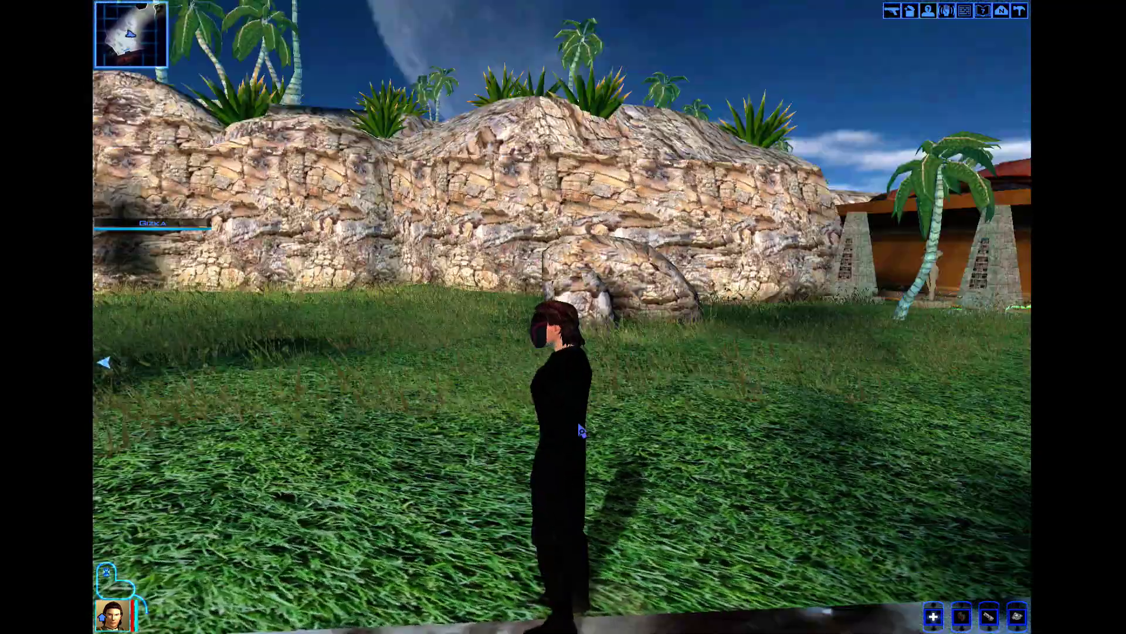
{"action": "key", "text": "a"}
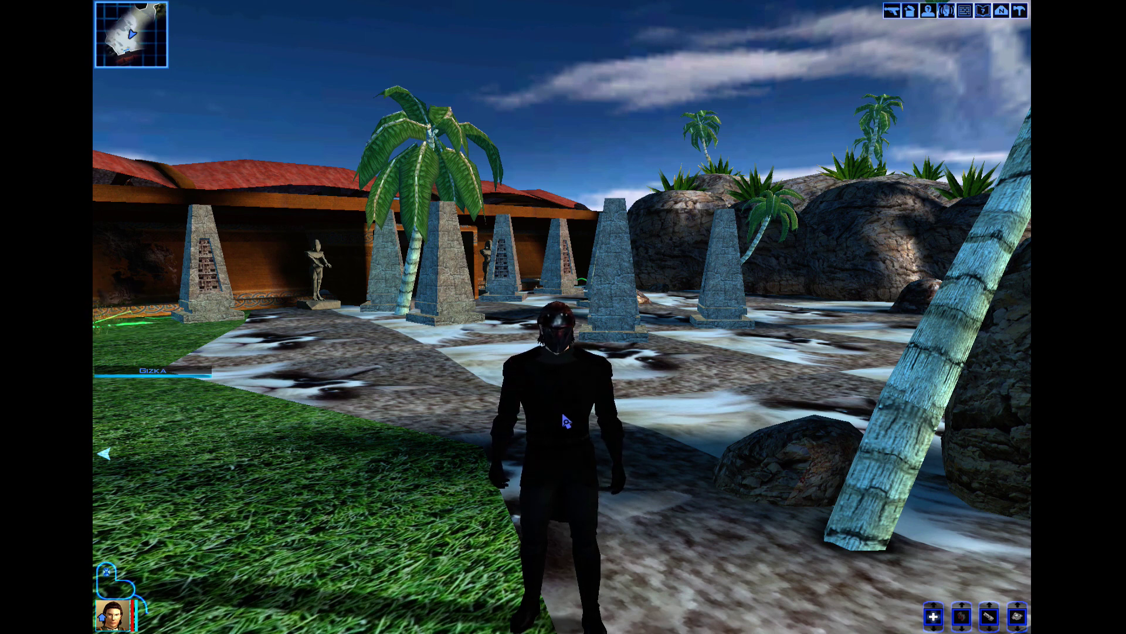
{"action": "key", "text": "d"}
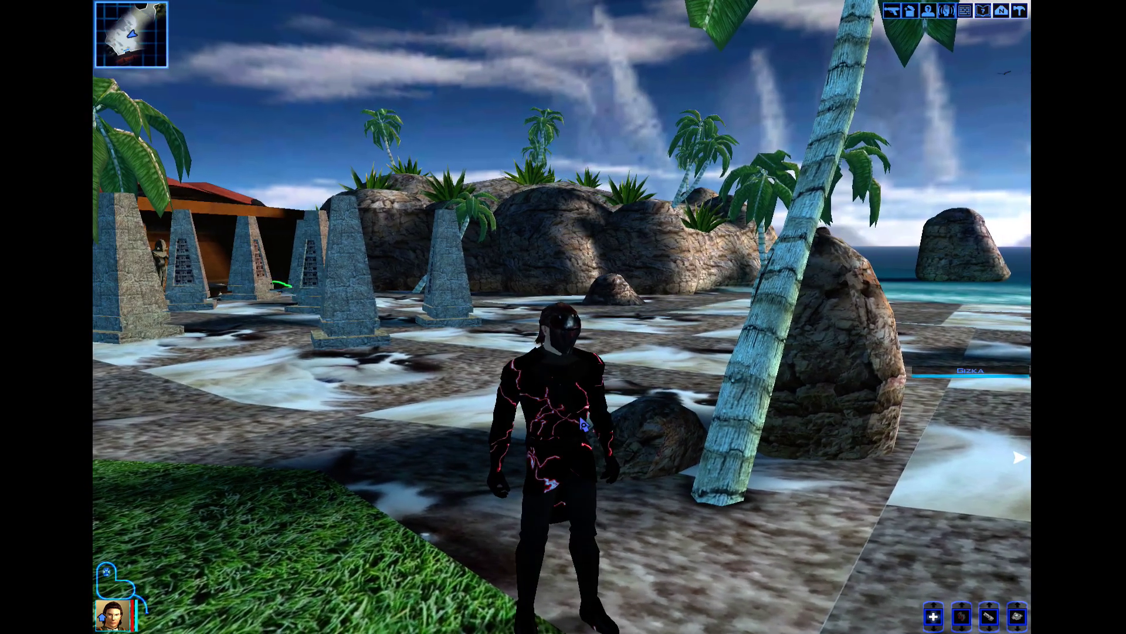
{"action": "key", "text": "w"}
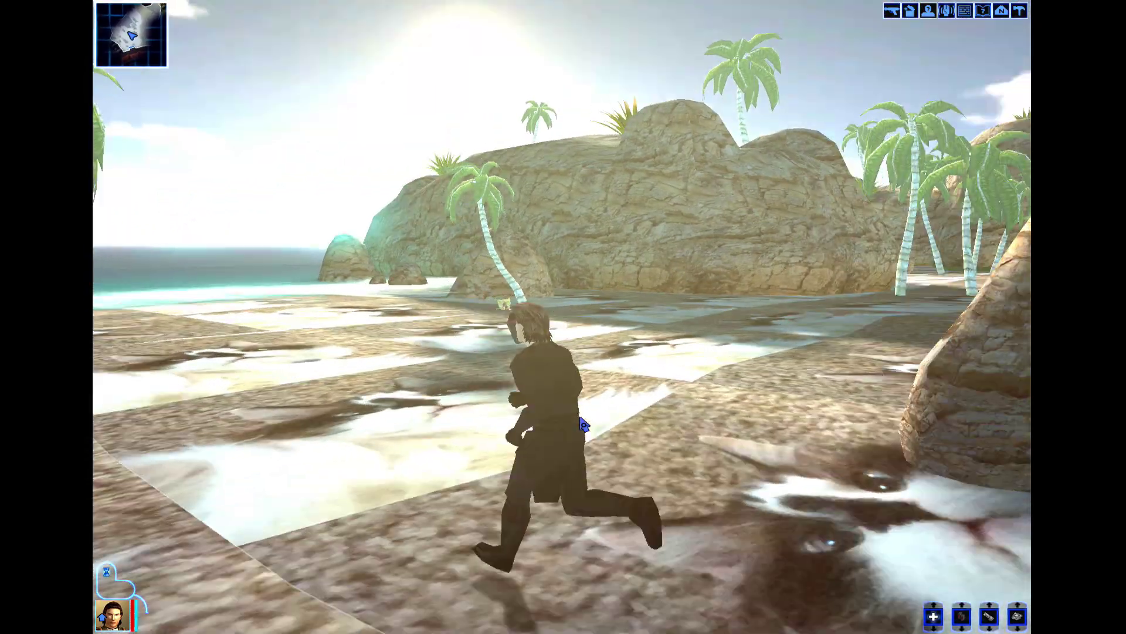
{"action": "key", "text": "Escape"}
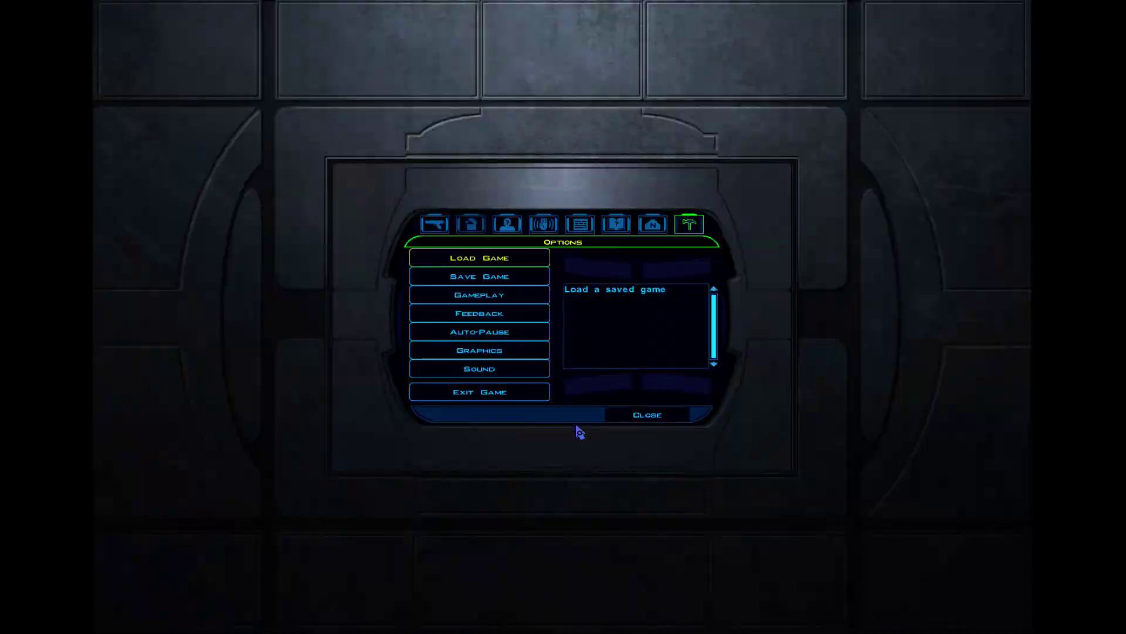
{"action": "left_click", "coordinate": [529, 376]}
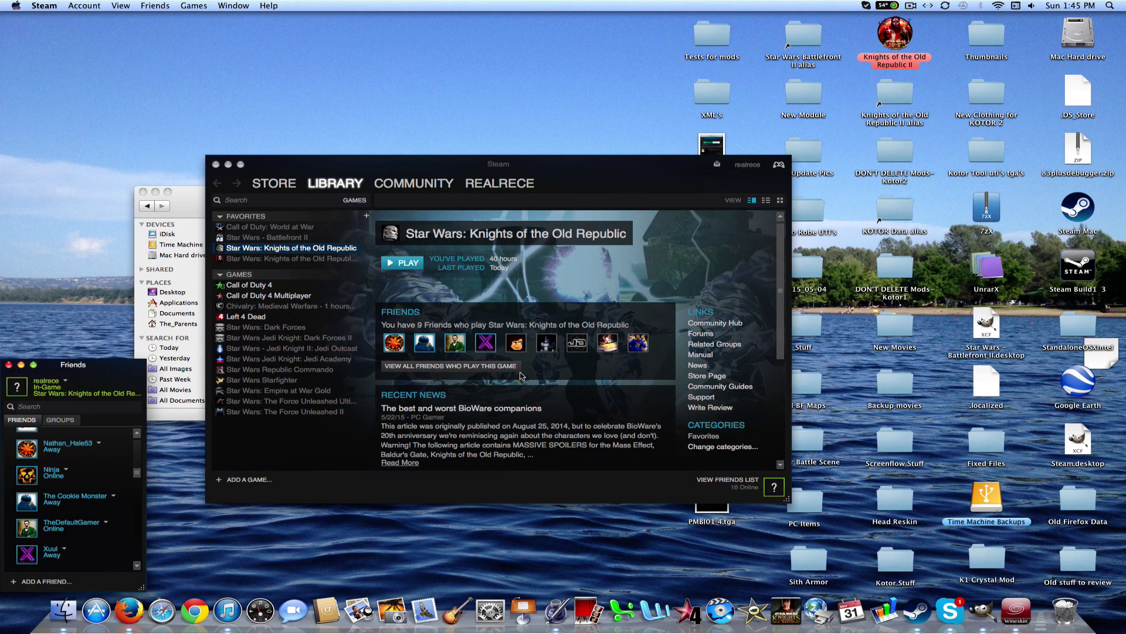
- Hide Steam and bring the 7680x512 layered texture strip to the front in GIMP to review its frames
{"action": "right_click", "coordinate": [920, 609]}
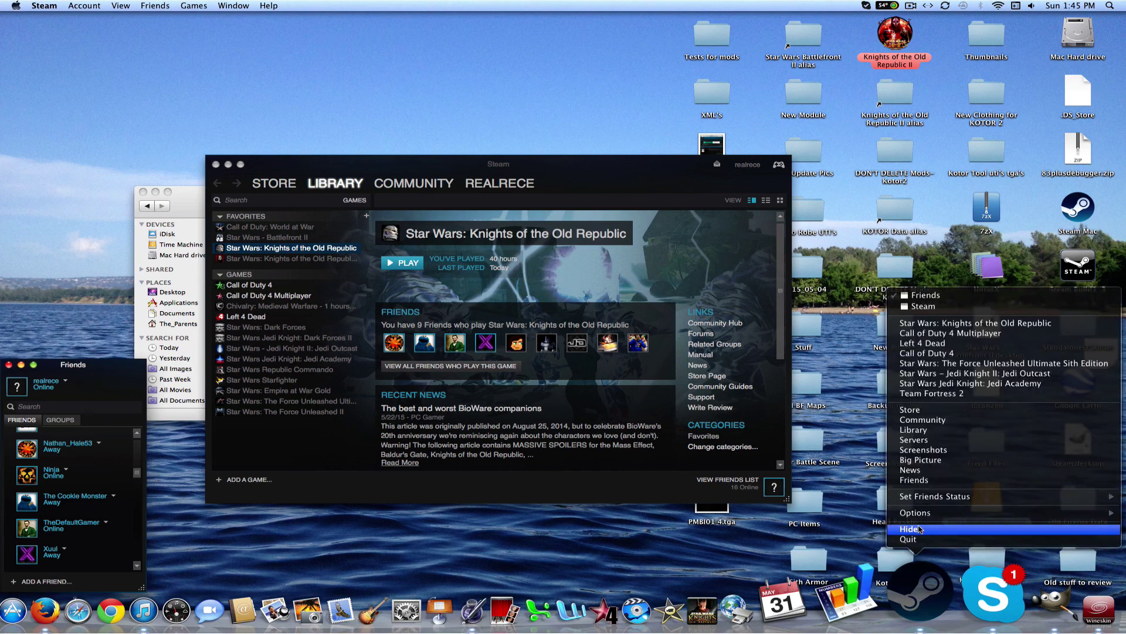
{"action": "left_click", "coordinate": [933, 533]}
{"action": "left_click", "coordinate": [978, 605]}
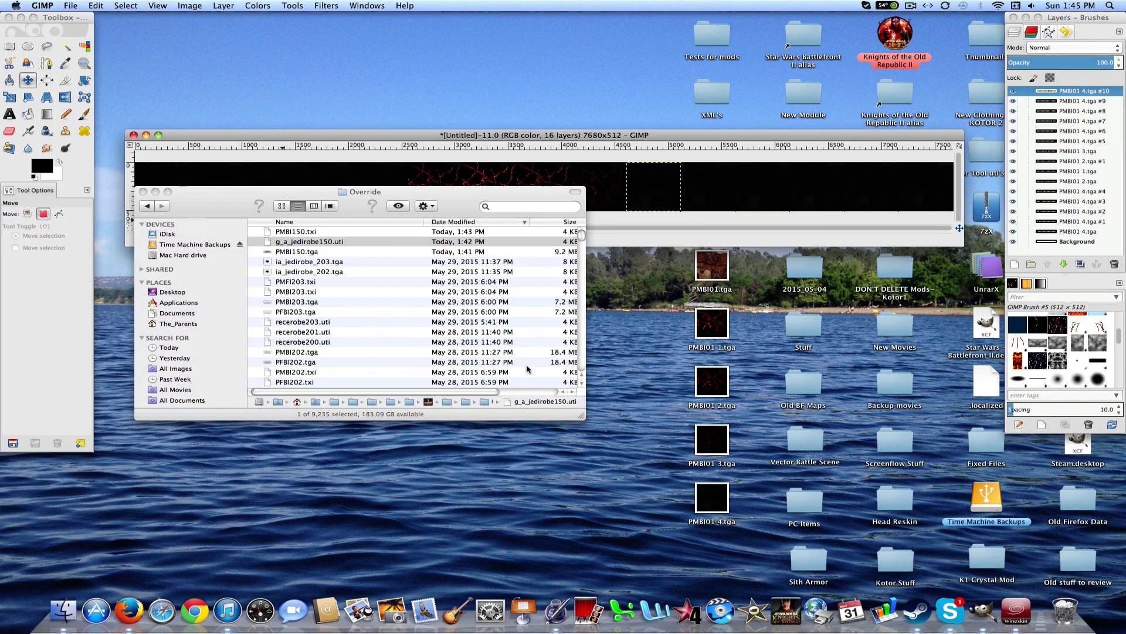
{"action": "left_click", "coordinate": [611, 137]}
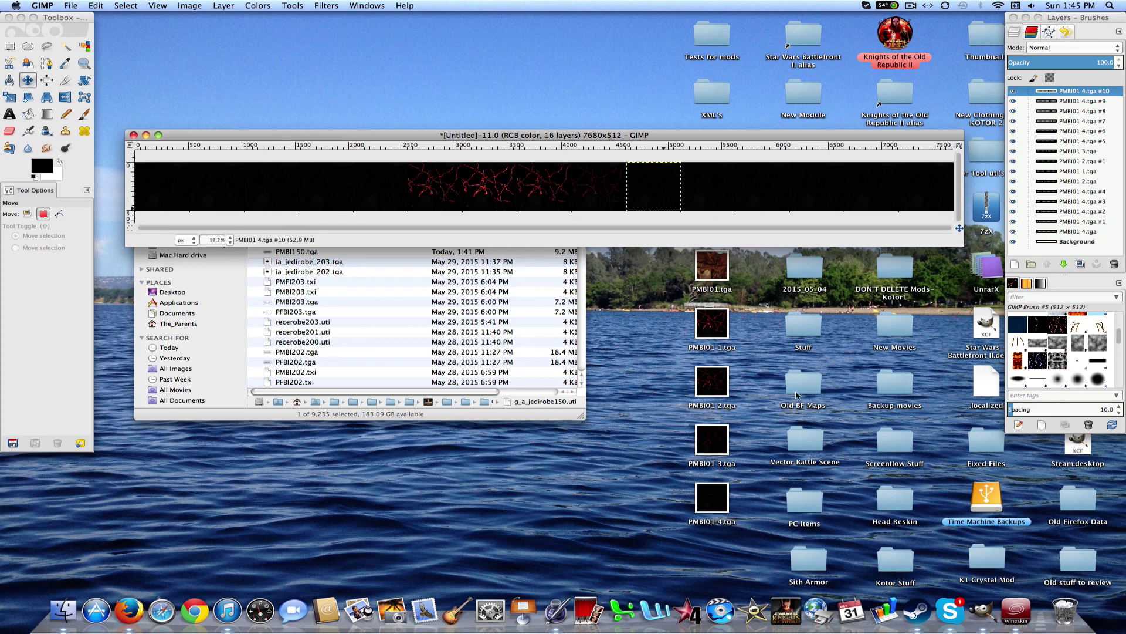
- Relaunch Knights of the Old Republic from Steam in full-screen mode and load the South Beach quick save
{"action": "left_click", "coordinate": [918, 610]}
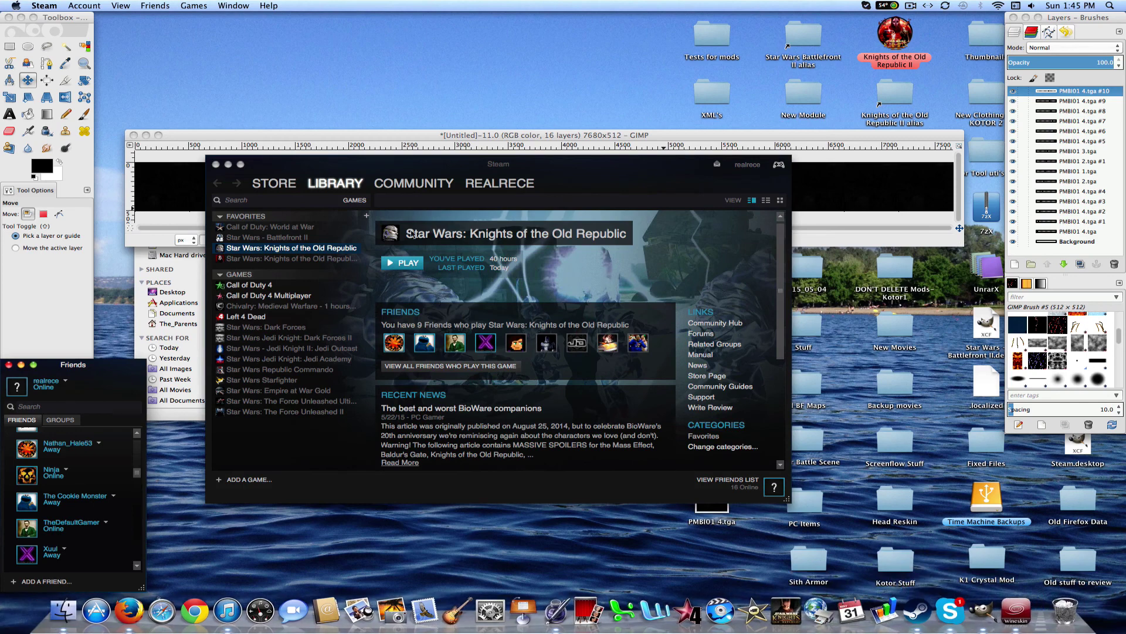
{"action": "left_click", "coordinate": [408, 263]}
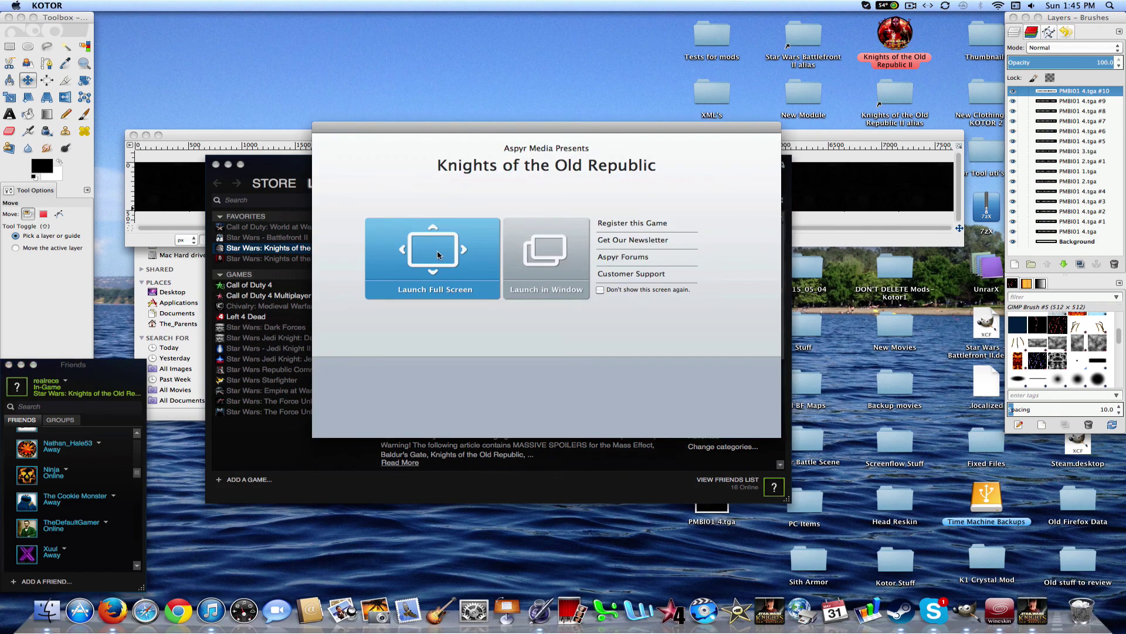
{"action": "left_click", "coordinate": [439, 255]}
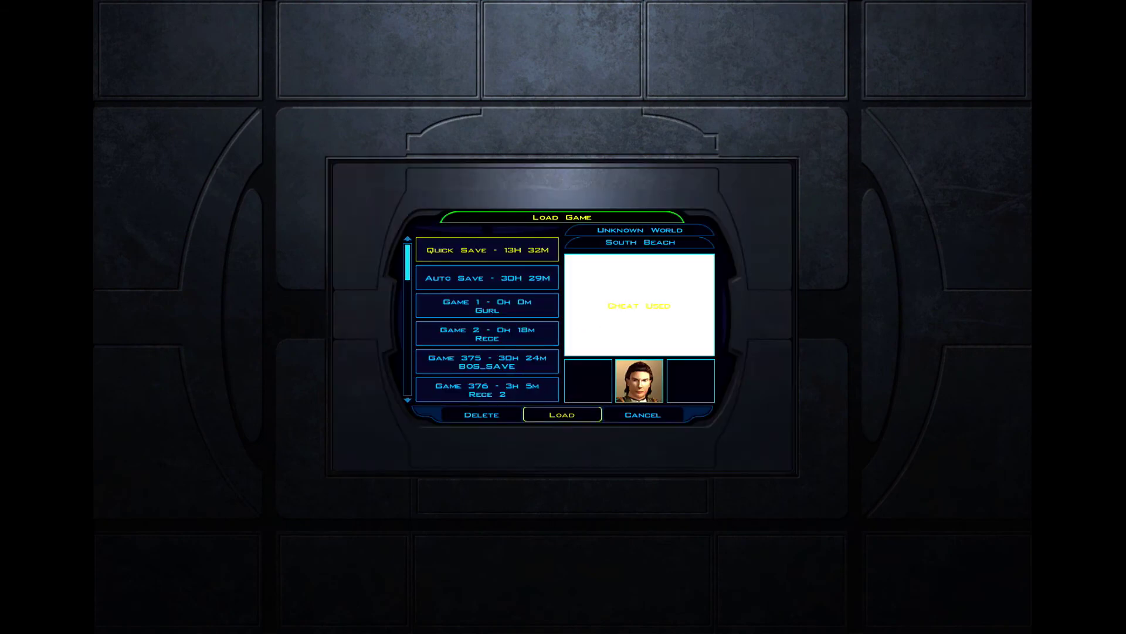
{"action": "left_click", "coordinate": [562, 414]}
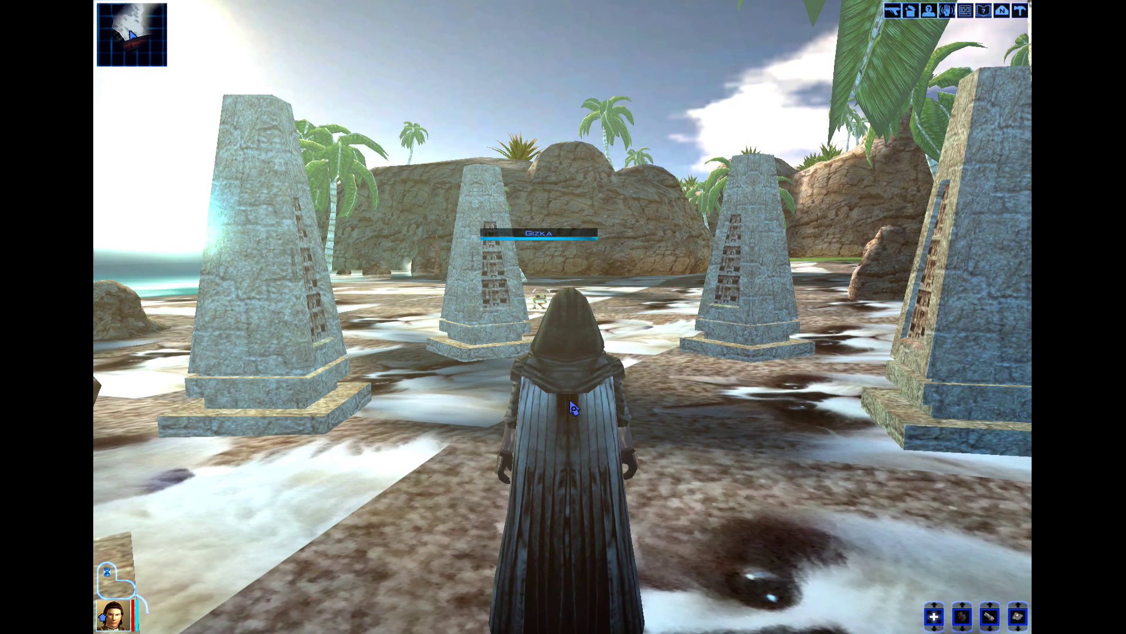
- Turn the character to face the camera and run the console command giveitem recerobe200
{"action": "key", "text": "d"}
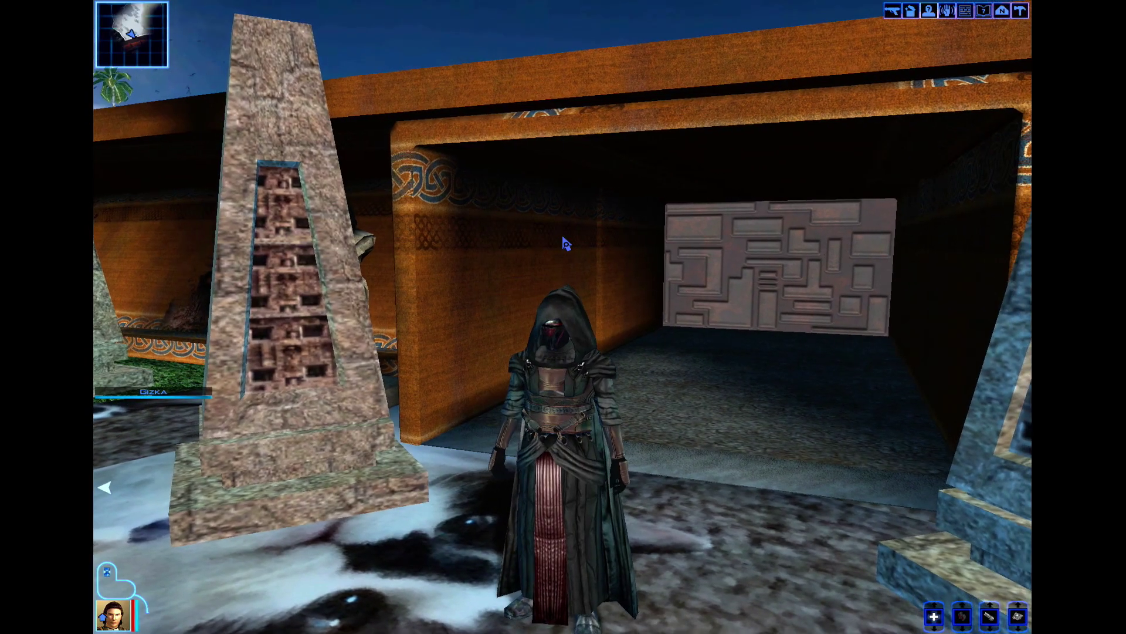
{"action": "key", "text": "grave"}
{"action": "type", "text": "gi"}
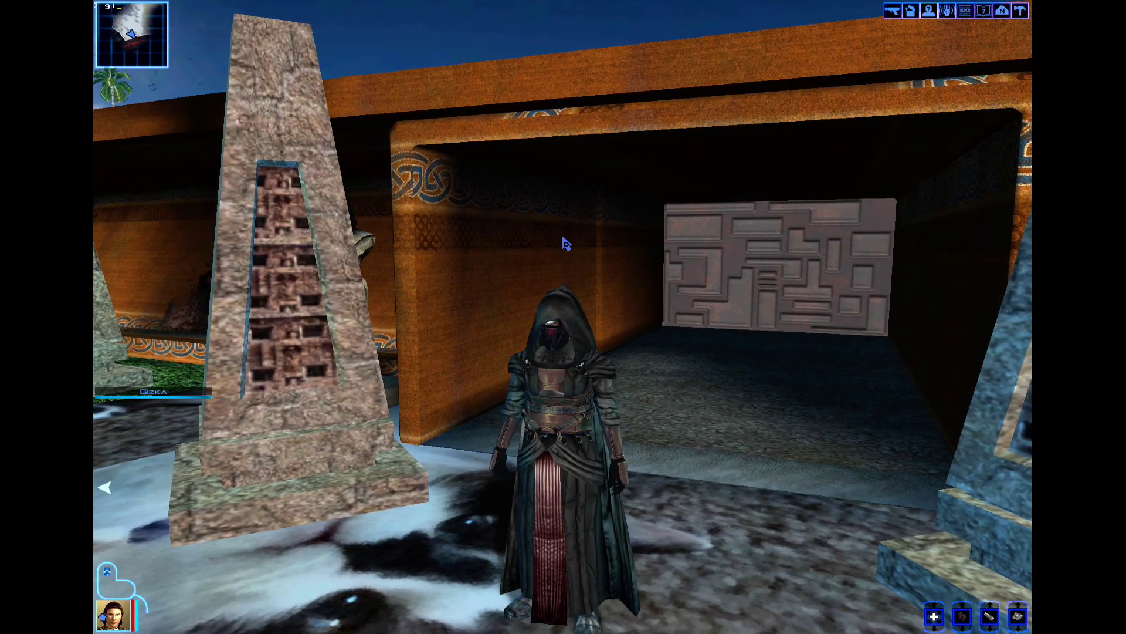
{"action": "type", "text": "veitem recerobe200"}
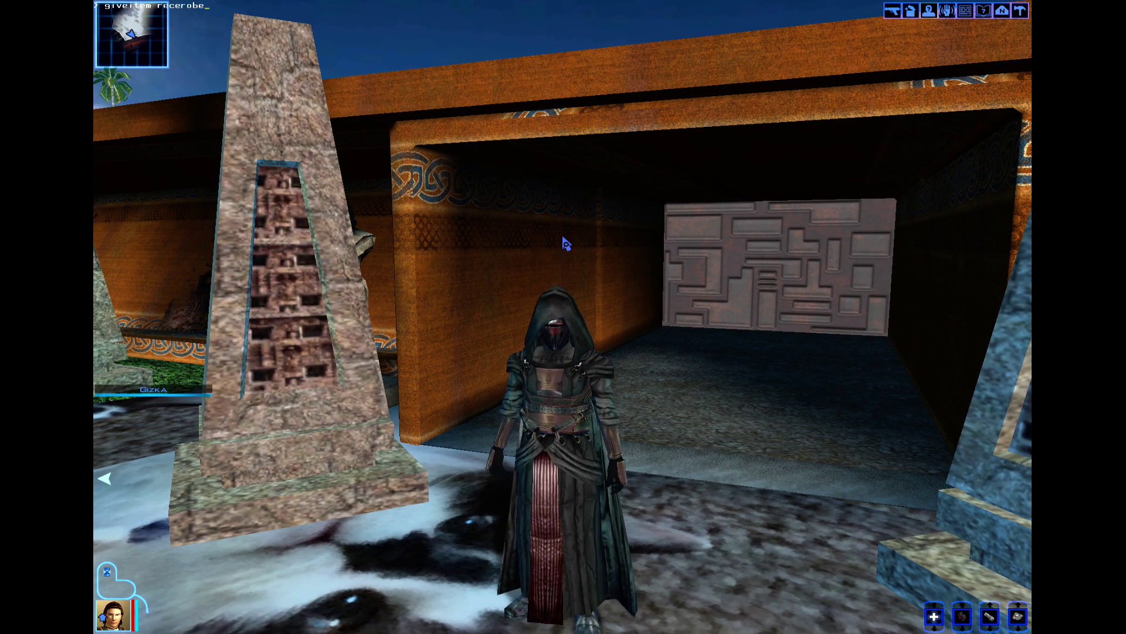
{"action": "key", "text": "Return"}
- Read the Sullustan Robe's description, equip it on the body, and turn the character to inspect its texture
{"action": "key", "text": "Escape"}
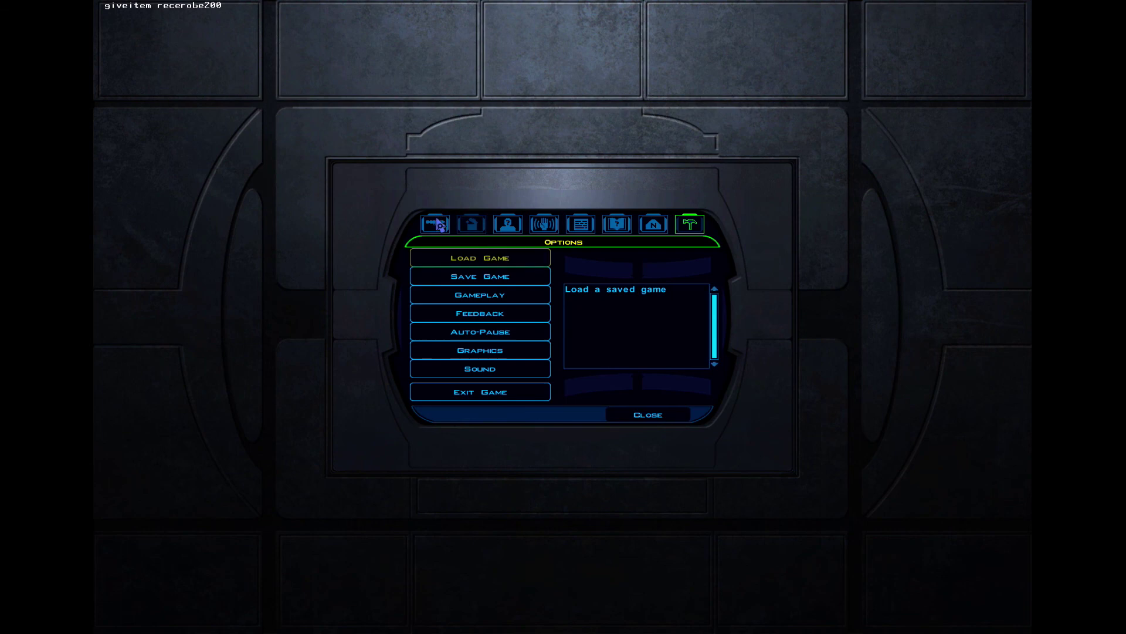
{"action": "left_click", "coordinate": [435, 224]}
{"action": "left_click", "coordinate": [531, 288]}
{"action": "scroll", "coordinate": [706, 286], "scroll_direction": "down", "scroll_amount": 5}
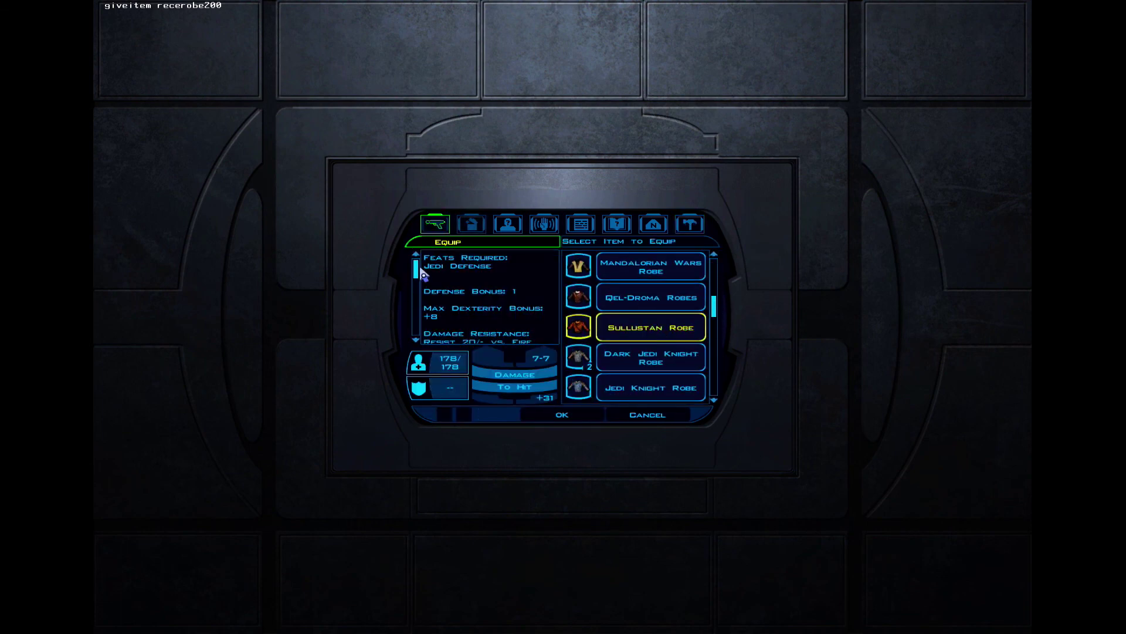
{"action": "left_click_drag", "start_coordinate": [419, 276], "coordinate": [420, 293]}
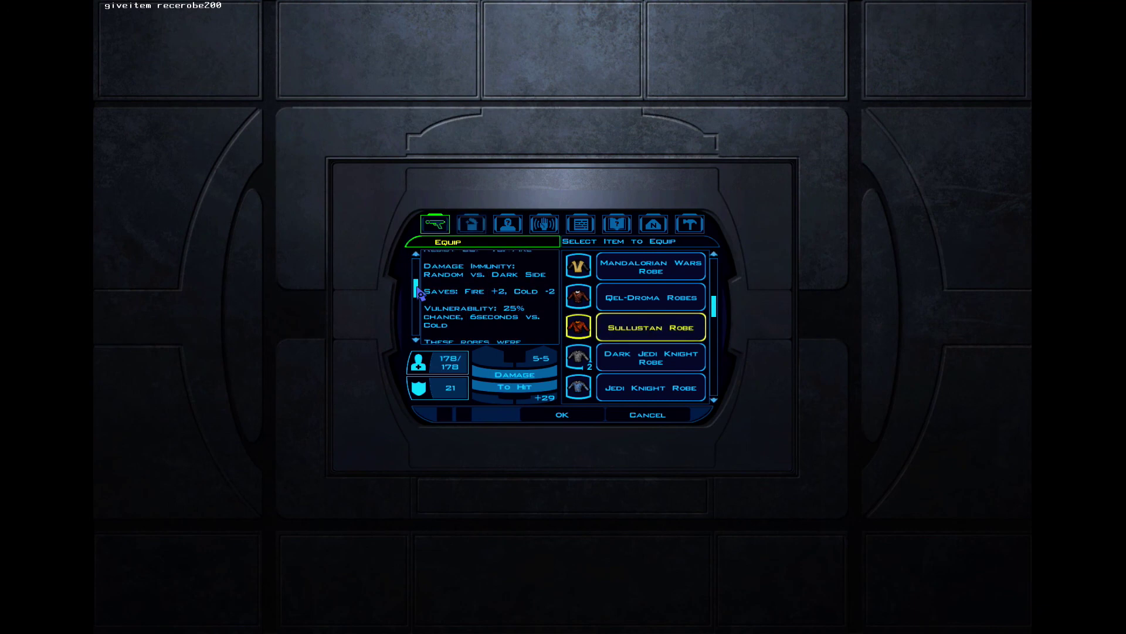
{"action": "left_click", "coordinate": [645, 340]}
{"action": "key", "text": "Escape"}
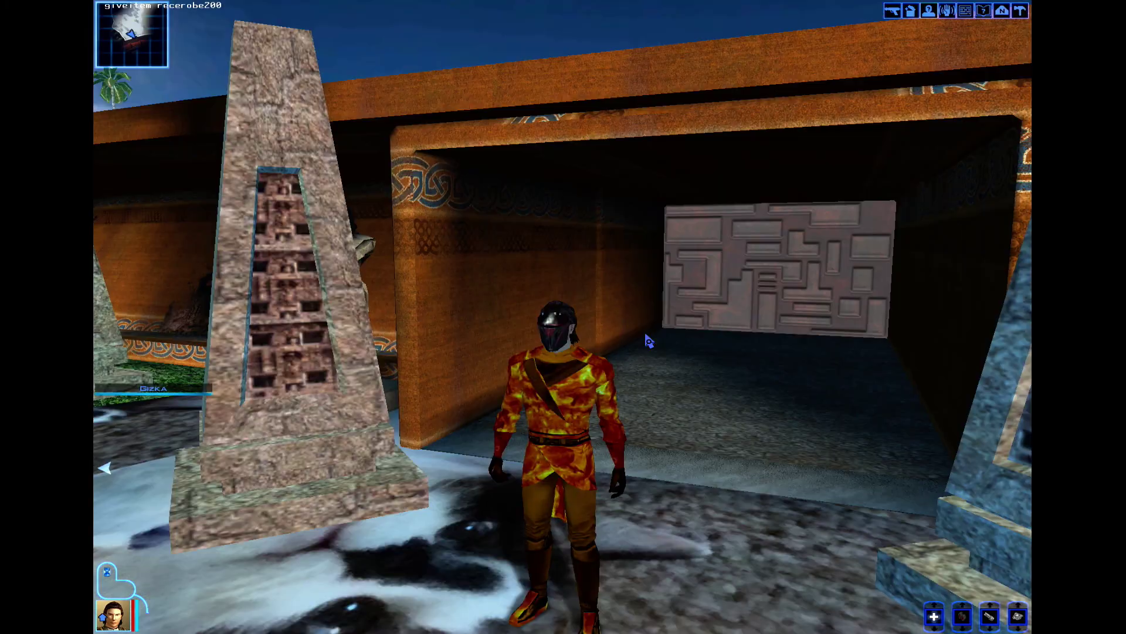
{"action": "key", "text": "d"}
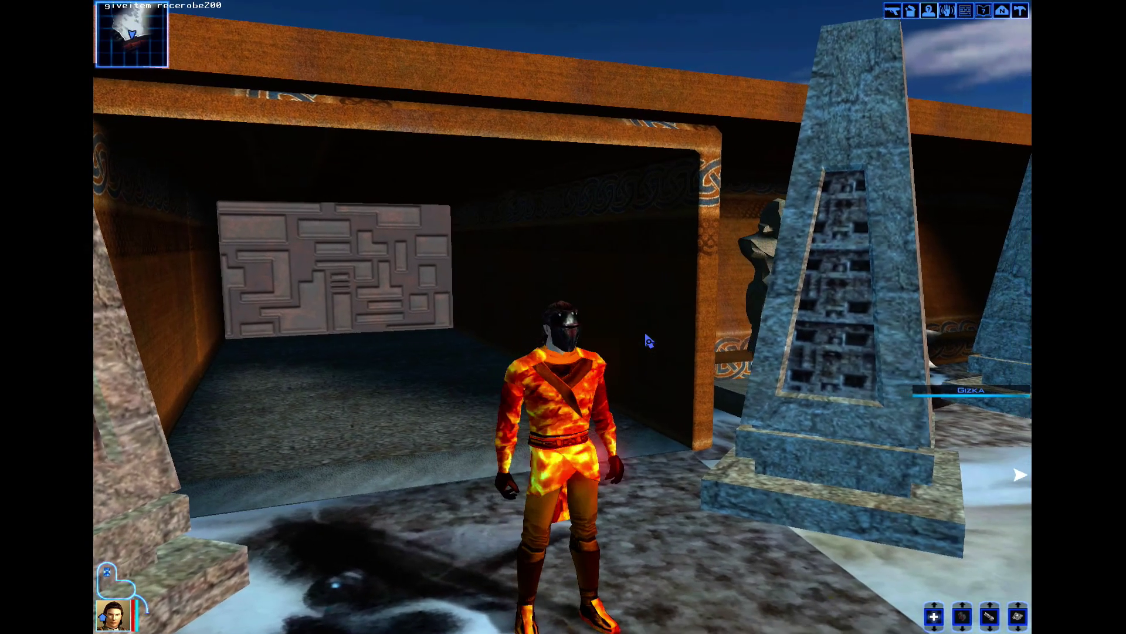
{"action": "key", "text": "d"}
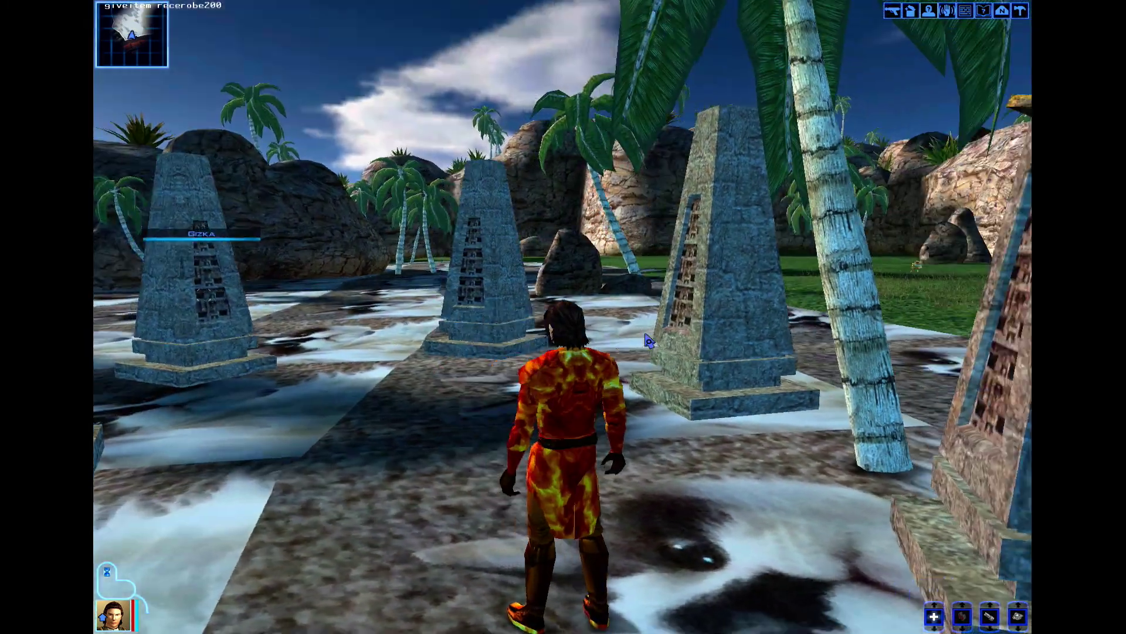
- Run the console command giveitem recerobe201 and equip the Mygeetan Robe on the character's body
{"action": "type", "text": "iveite"}
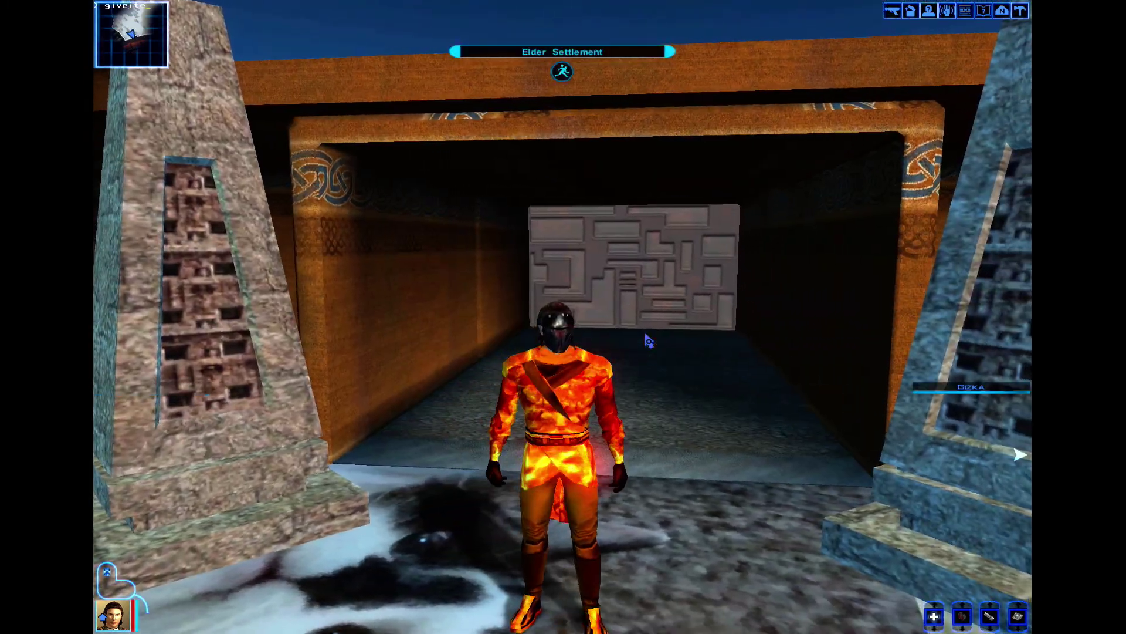
{"action": "type", "text": "m racerobe201"}
{"action": "key", "text": "Escape"}
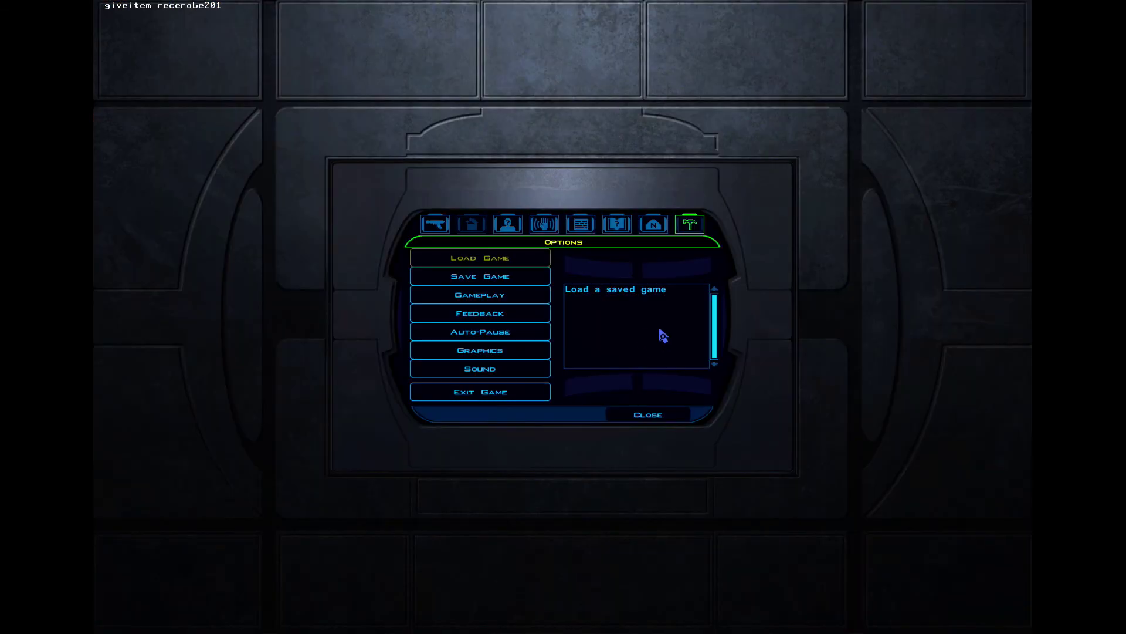
{"action": "left_click", "coordinate": [449, 237]}
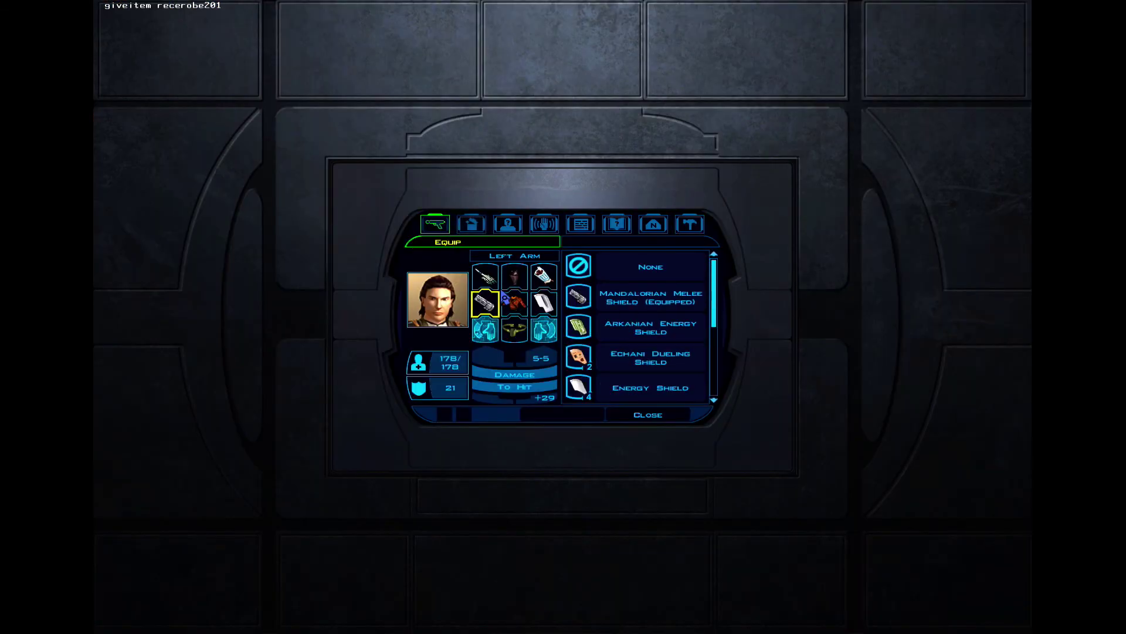
{"action": "left_click", "coordinate": [515, 304]}
{"action": "left_click_drag", "start_coordinate": [712, 277], "coordinate": [717, 317]}
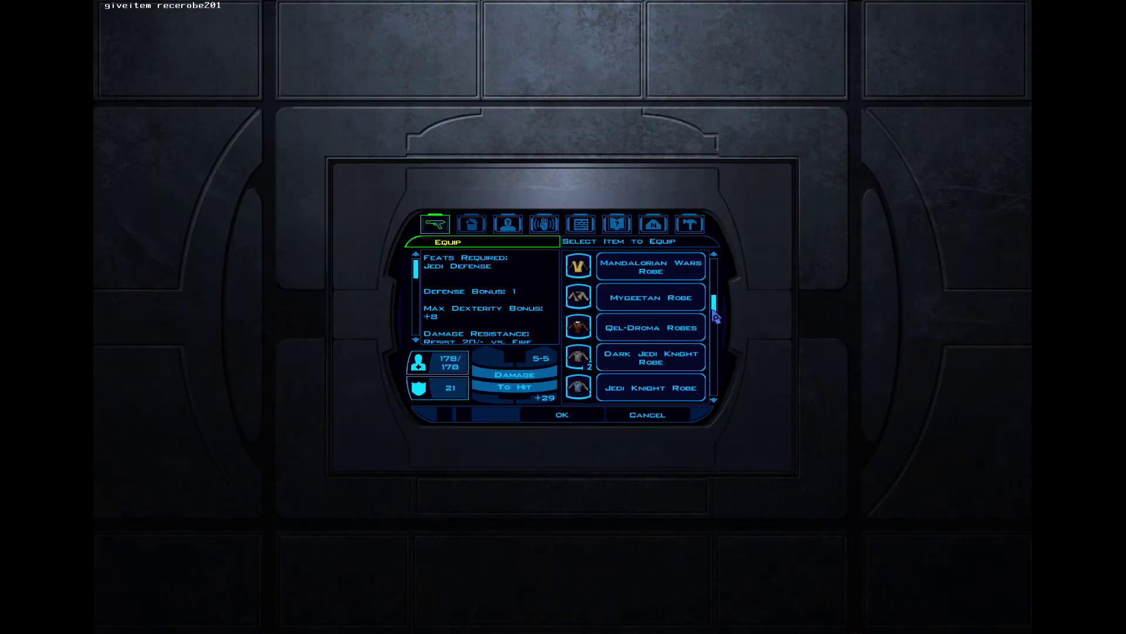
{"action": "key", "text": "Escape"}
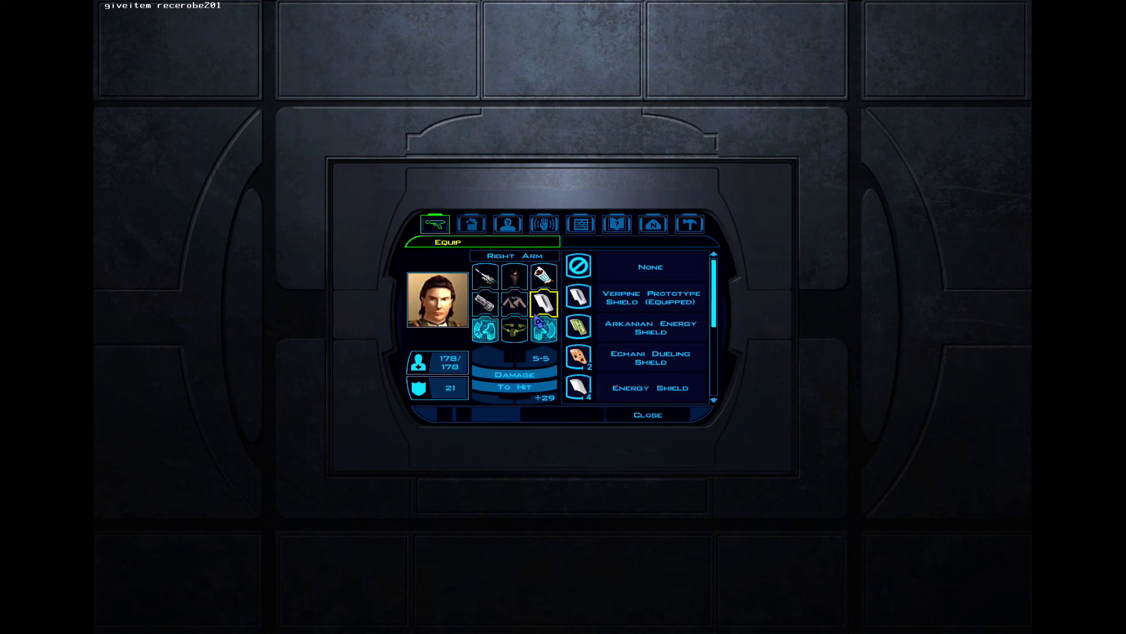
{"action": "key", "text": "Escape"}
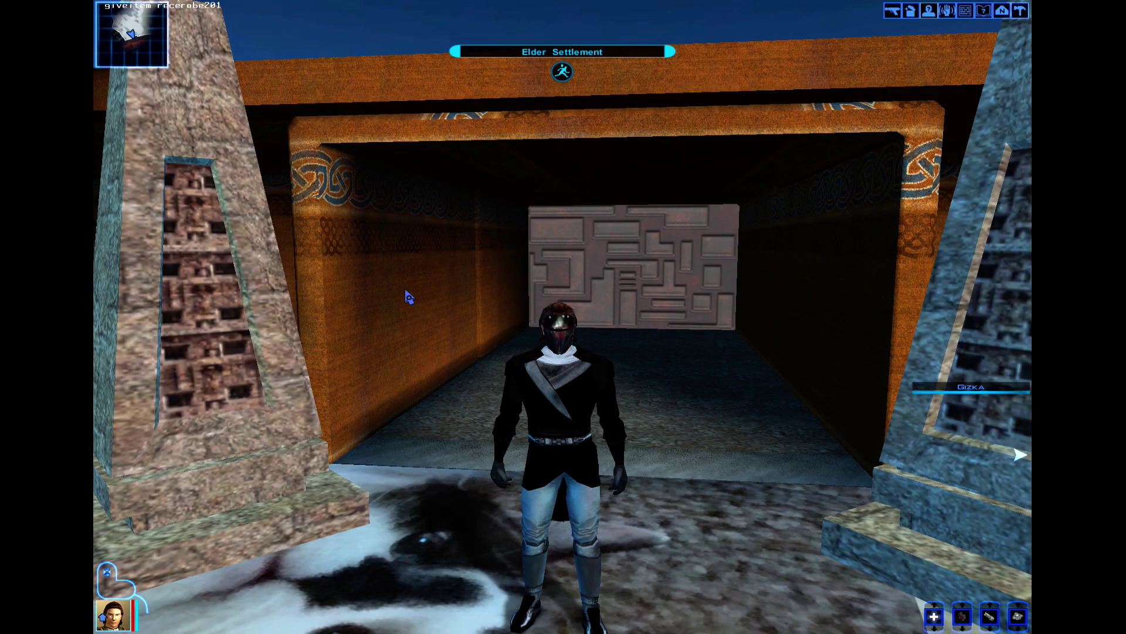
- Turn the character around to examine the Mygeetan Robe from the side and front
{"action": "key", "text": "a"}
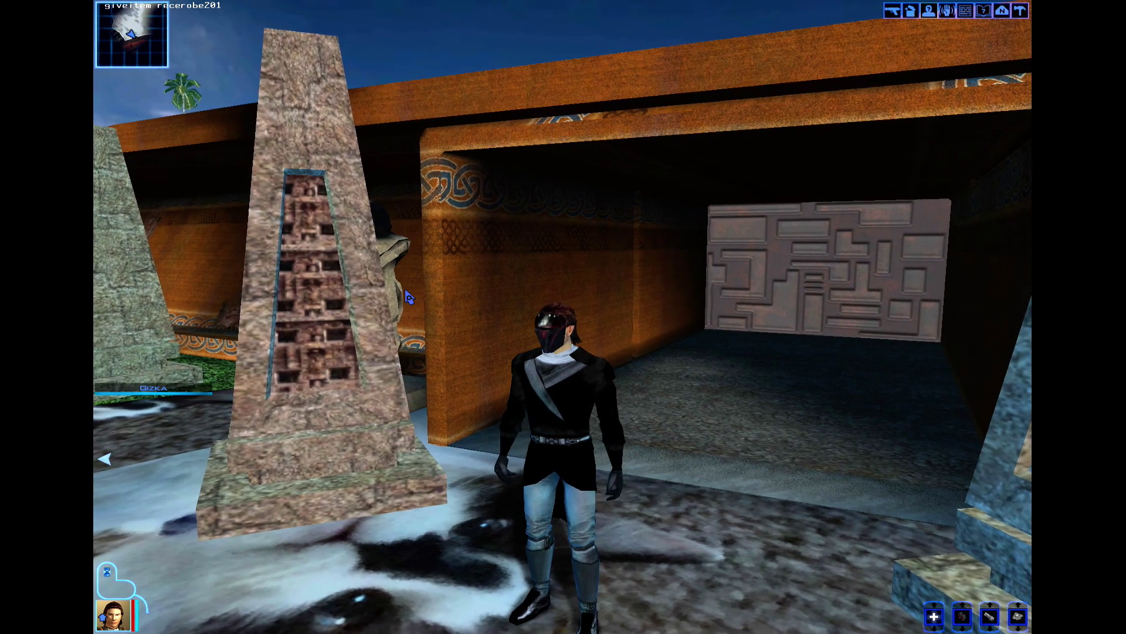
{"action": "key", "text": "a"}
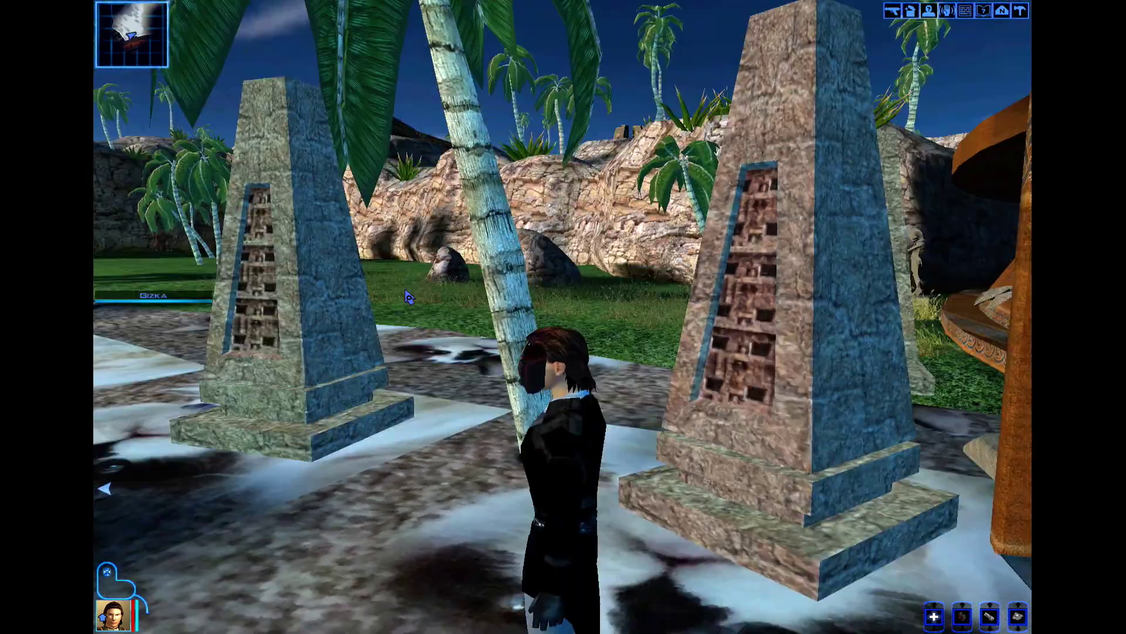
{"action": "key", "text": "a"}
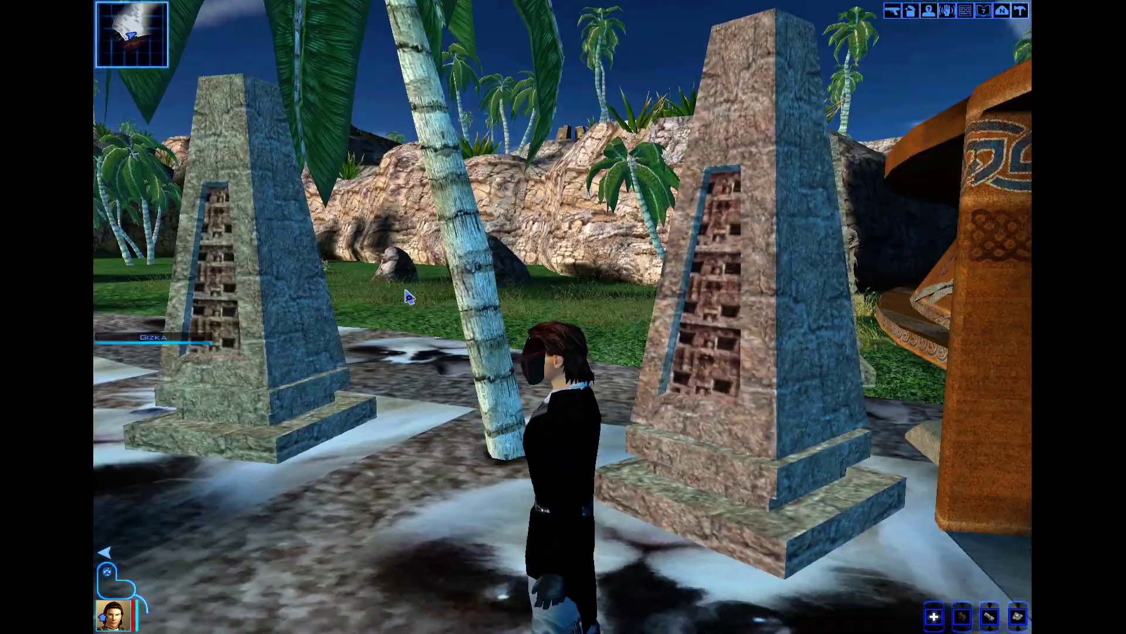
{"action": "key", "text": "a"}
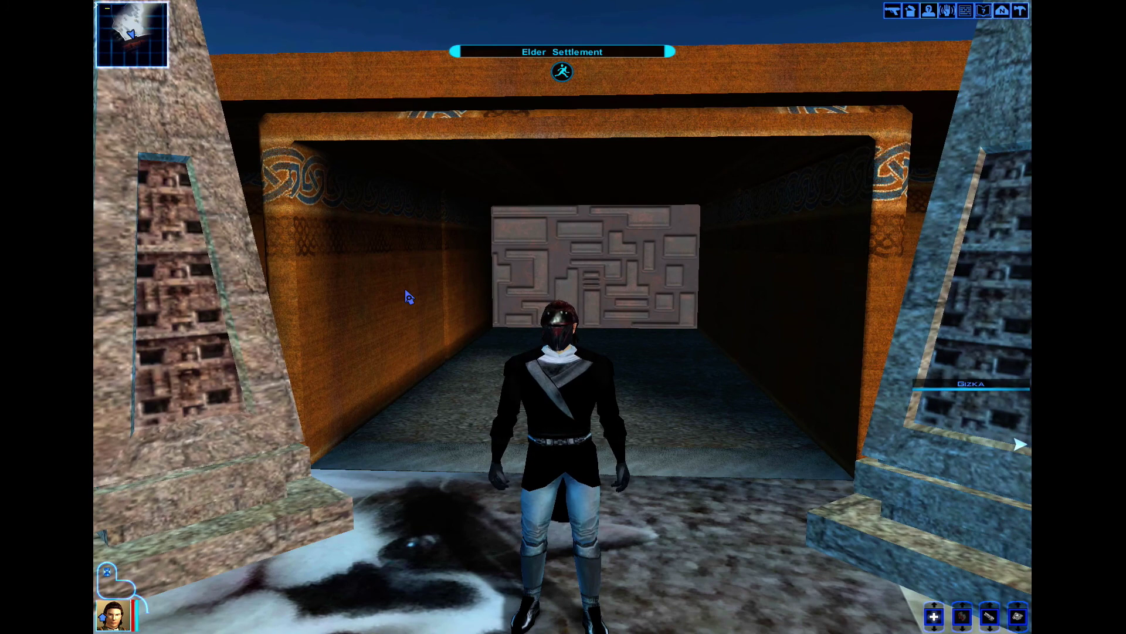
- Run the console command giveitem recerobe202 and equip the Manaanan Robe to view it on the character
{"action": "type", "text": "tem racerobe2"}
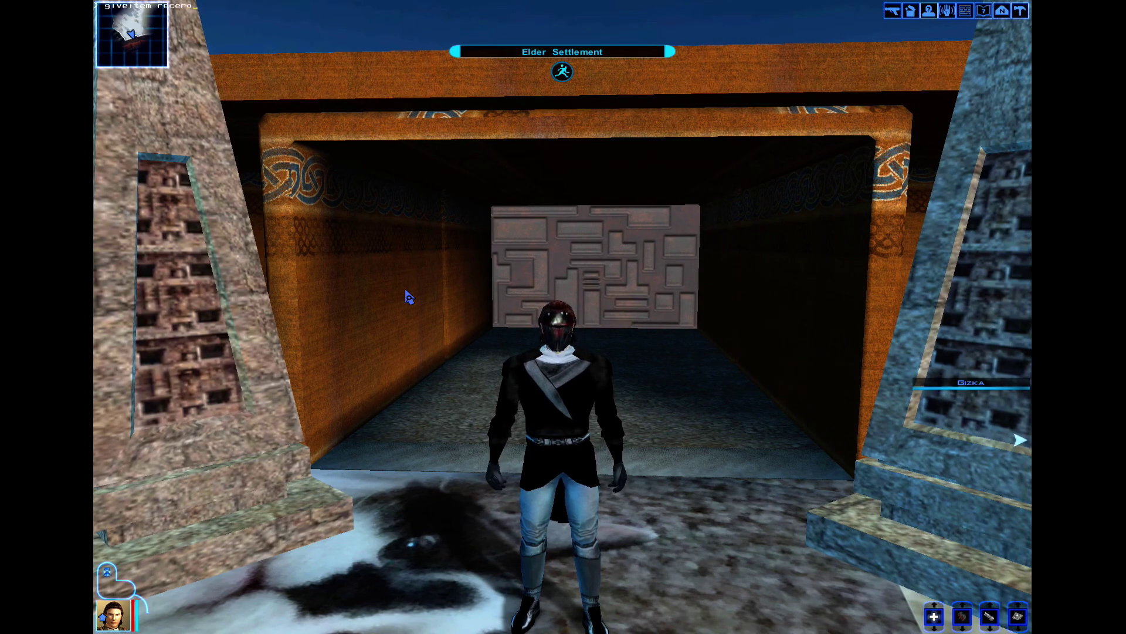
{"action": "type", "text": "02"}
{"action": "key", "text": "Escape"}
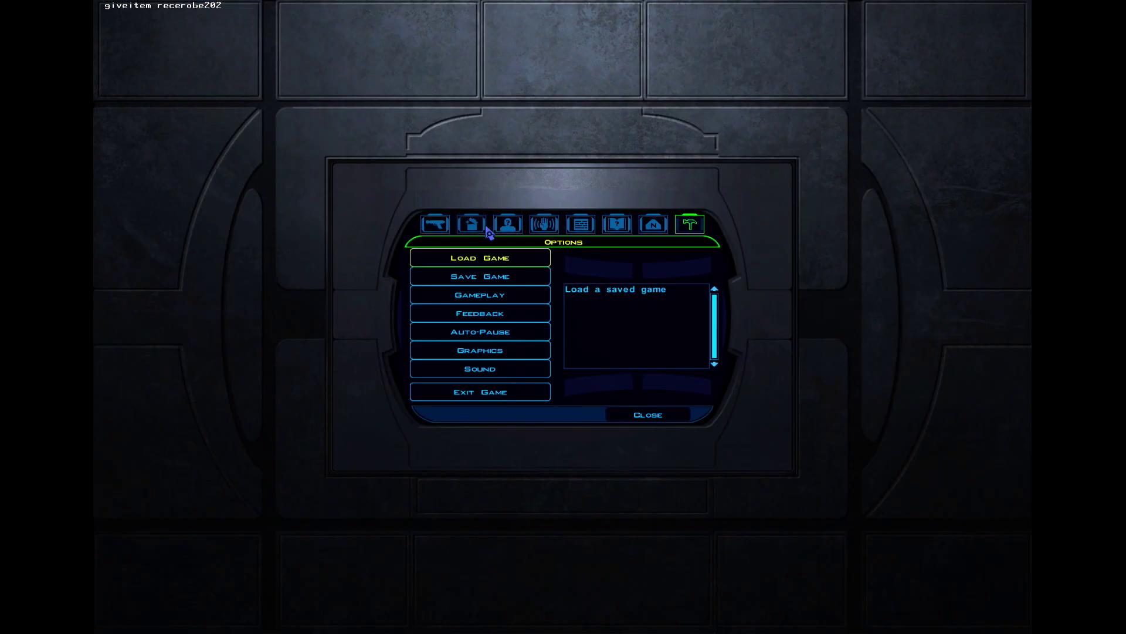
{"action": "left_click", "coordinate": [434, 223]}
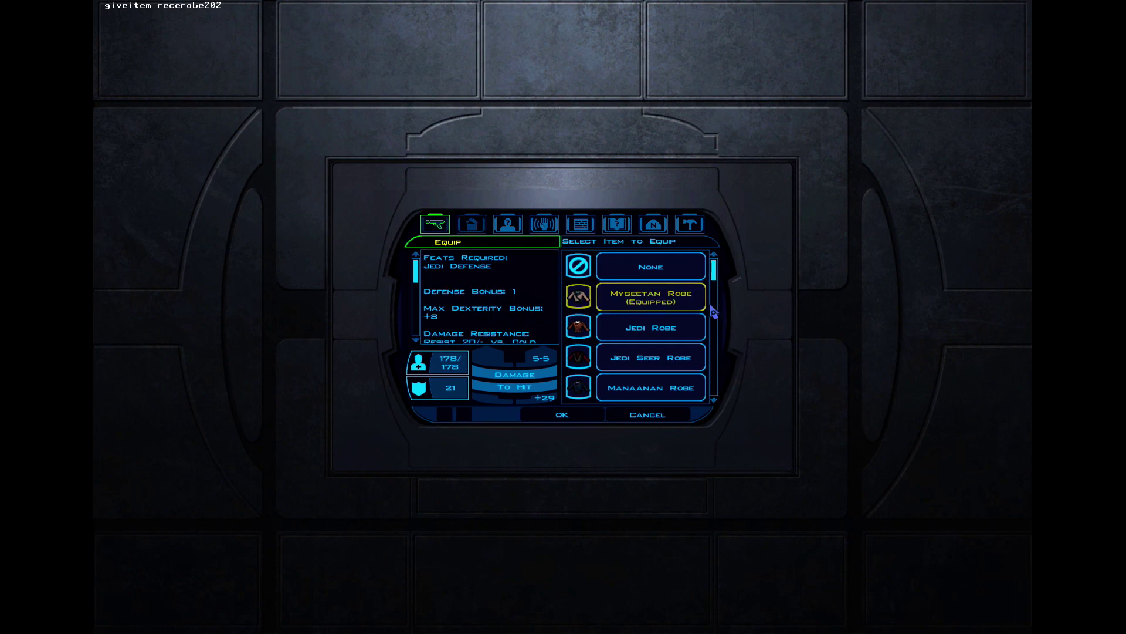
{"action": "left_click", "coordinate": [682, 395]}
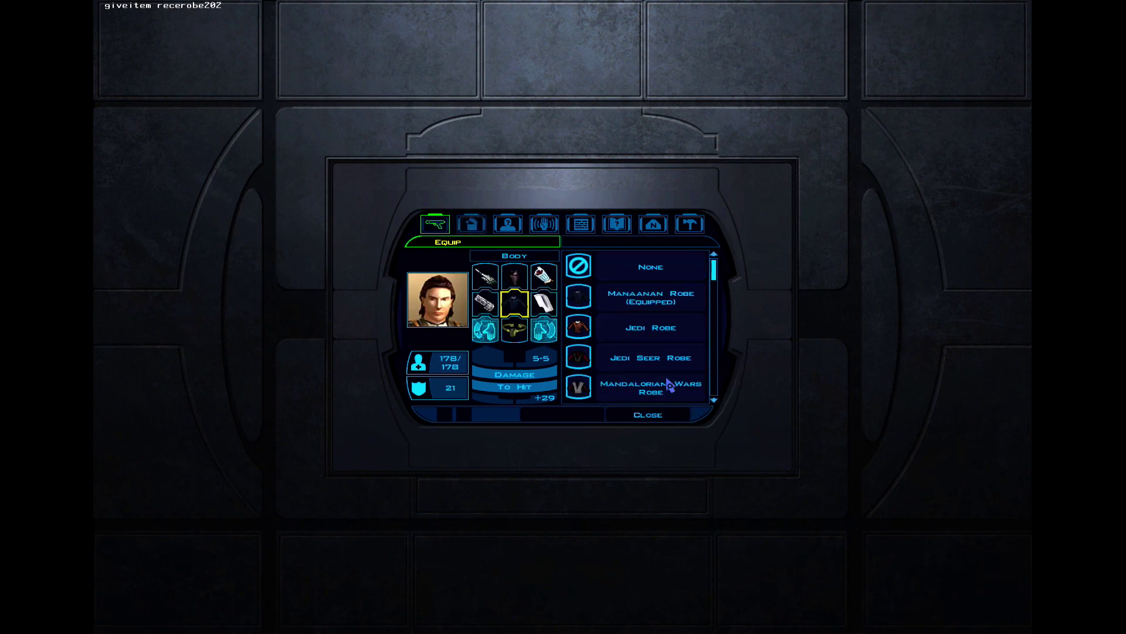
{"action": "key", "text": "Escape"}
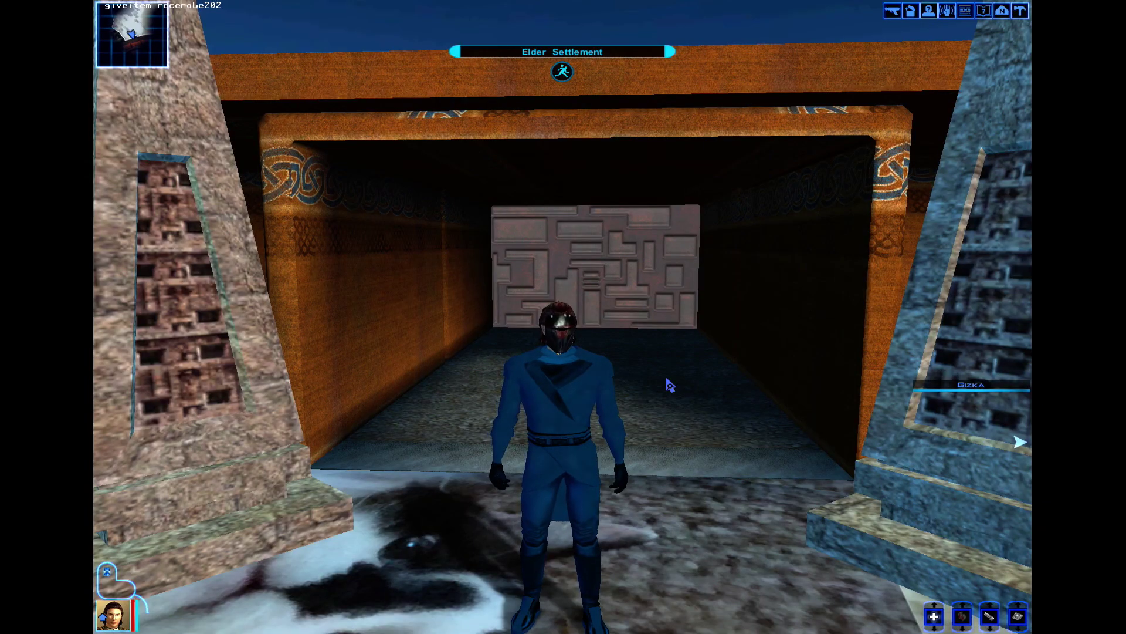
{"action": "key", "text": "a"}
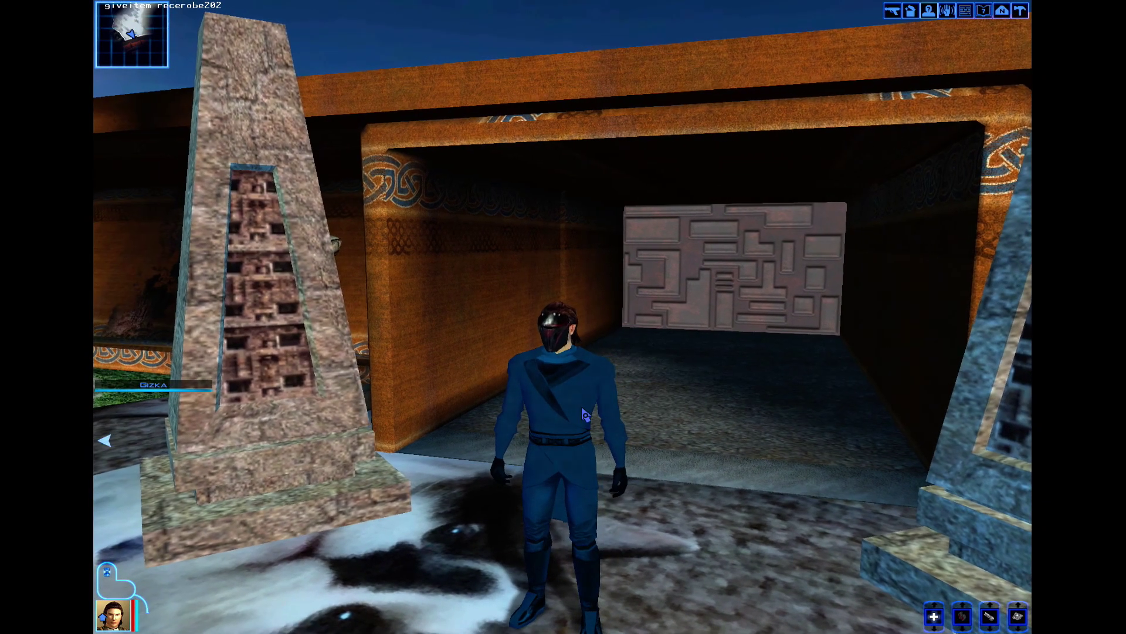
- Run the console command giveitem recerobe203 and equip the Red Lightning Robe on the character's body
{"action": "key", "text": "Return"}
{"action": "type", "text": "givei"}
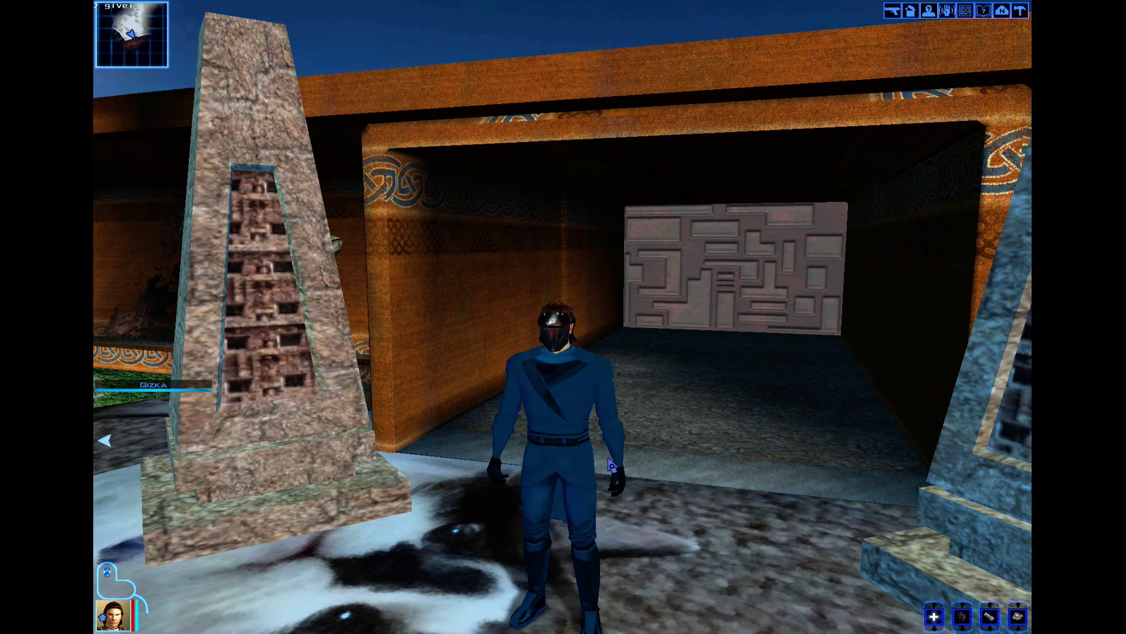
{"action": "type", "text": "tem recerobe2"}
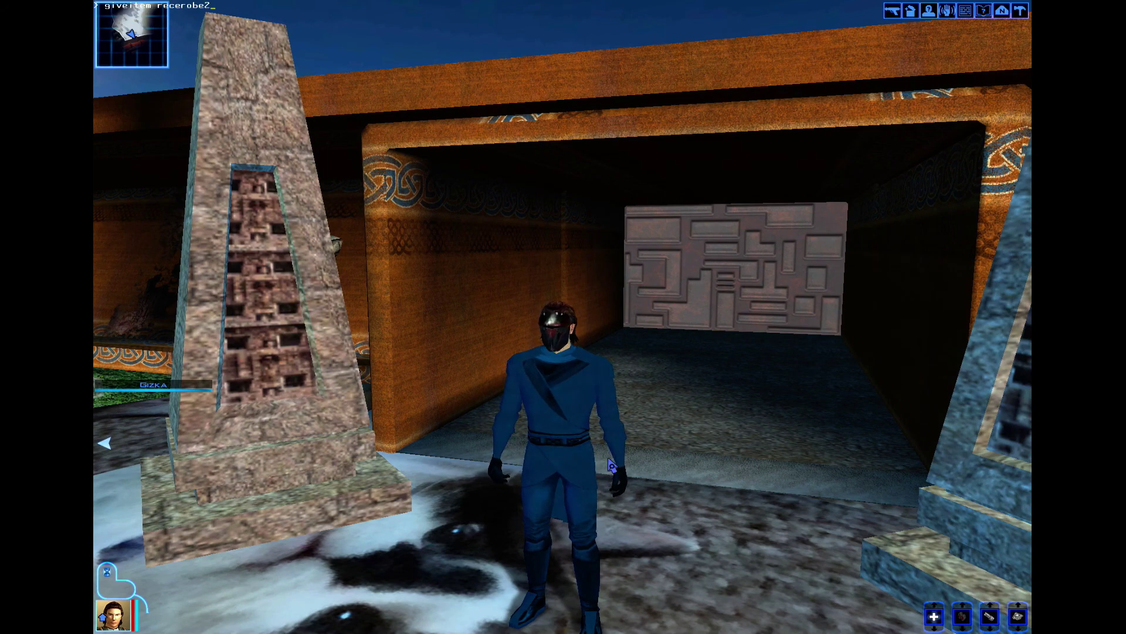
{"action": "type", "text": "03"}
{"action": "key", "text": "Escape"}
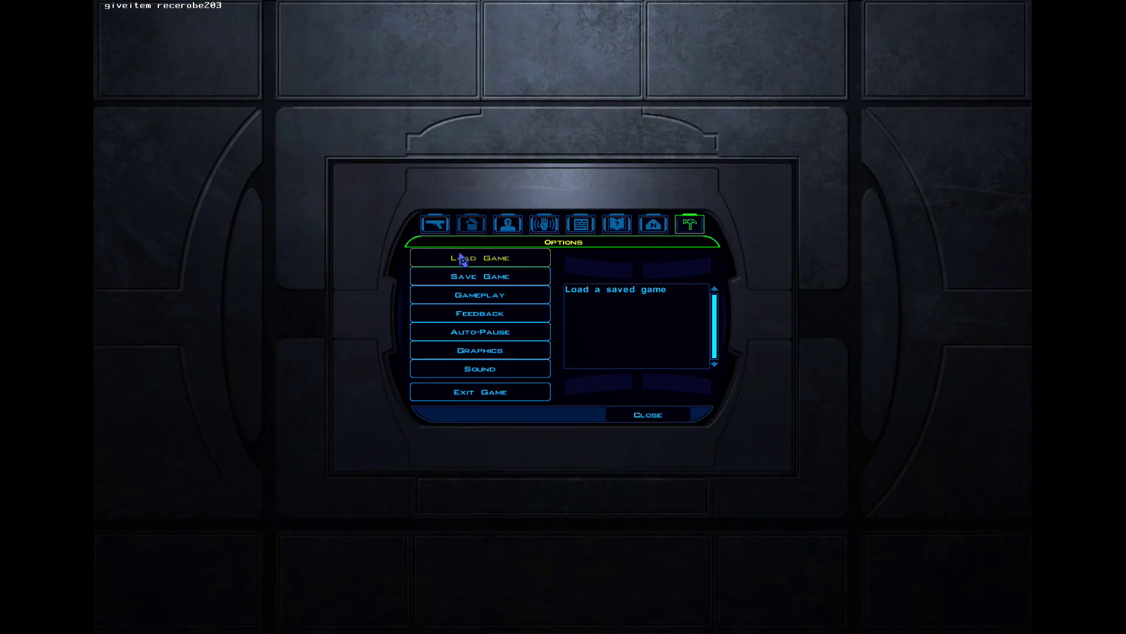
{"action": "key", "text": "e"}
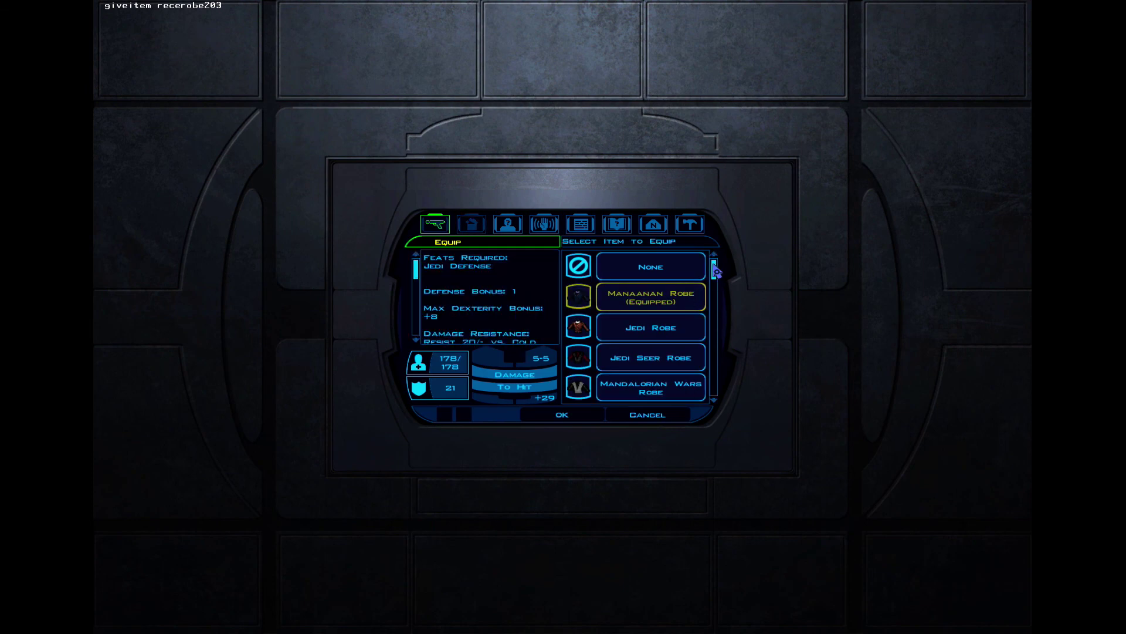
{"action": "scroll", "coordinate": [695, 300], "scroll_direction": "down", "scroll_amount": 4}
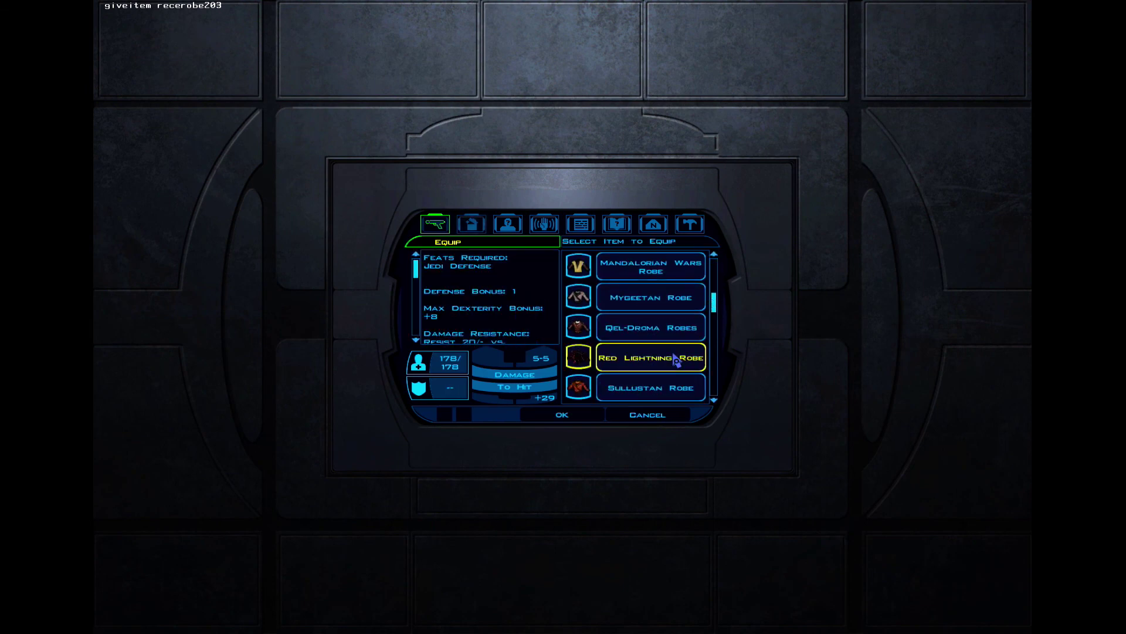
{"action": "double_click", "coordinate": [676, 359]}
{"action": "key", "text": "Escape"}
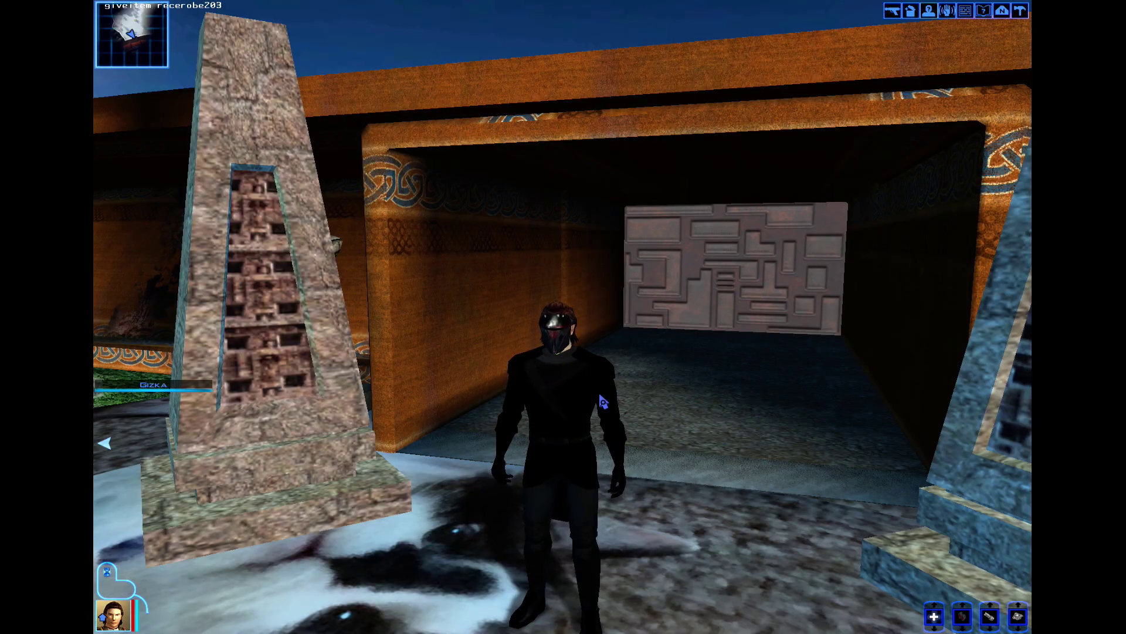
- Turn and run the character around the beach to examine the Red Lightning Robe from behind and in motion
{"action": "key", "text": "a"}
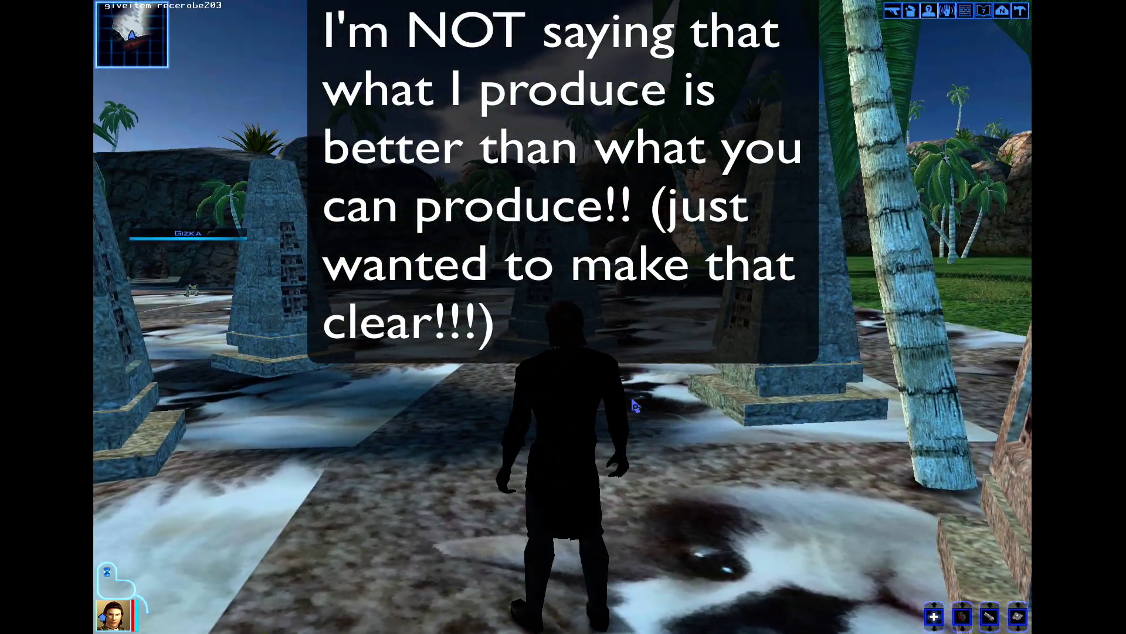
{"action": "key", "text": "w"}
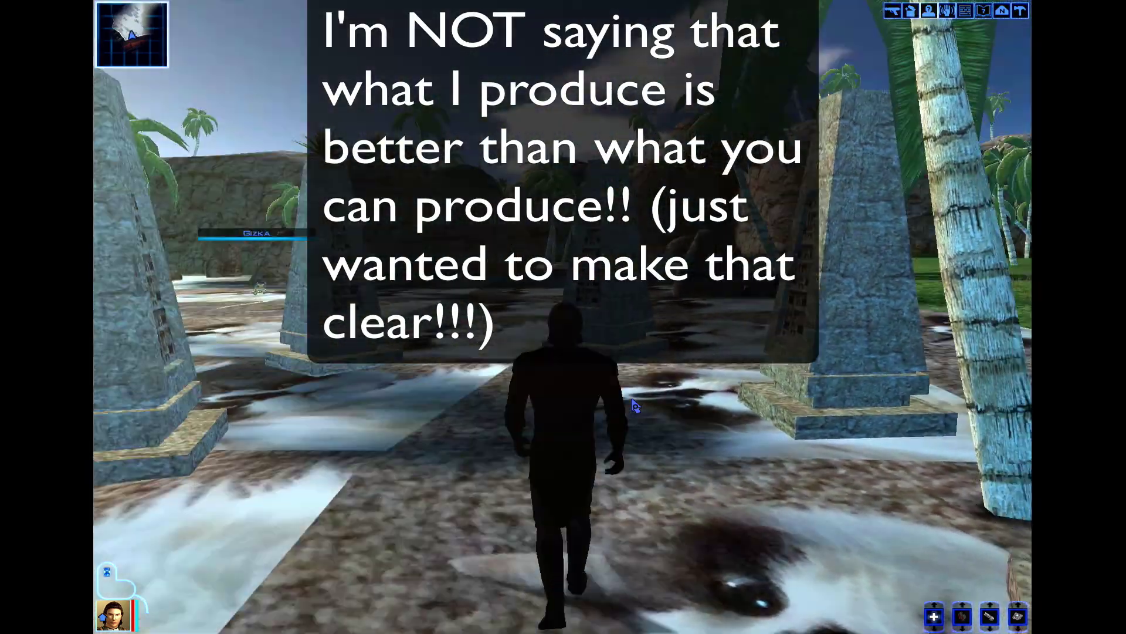
{"action": "key", "text": "d"}
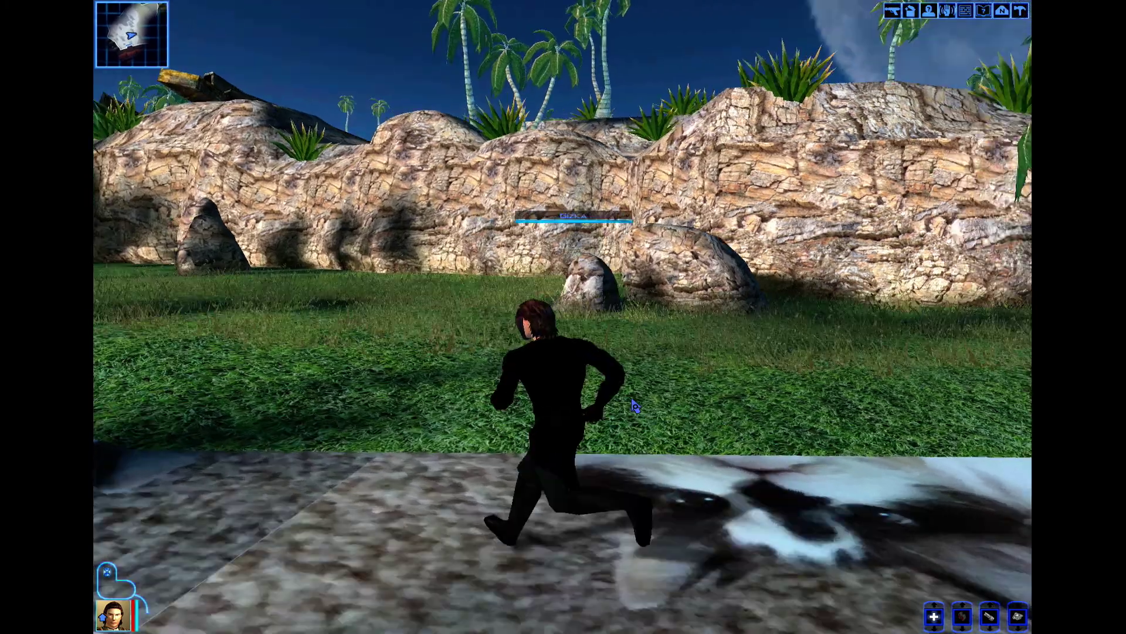
{"action": "key", "text": "d"}
- Quit the current play session and exit the game to the desktop
{"action": "key", "text": "Escape"}
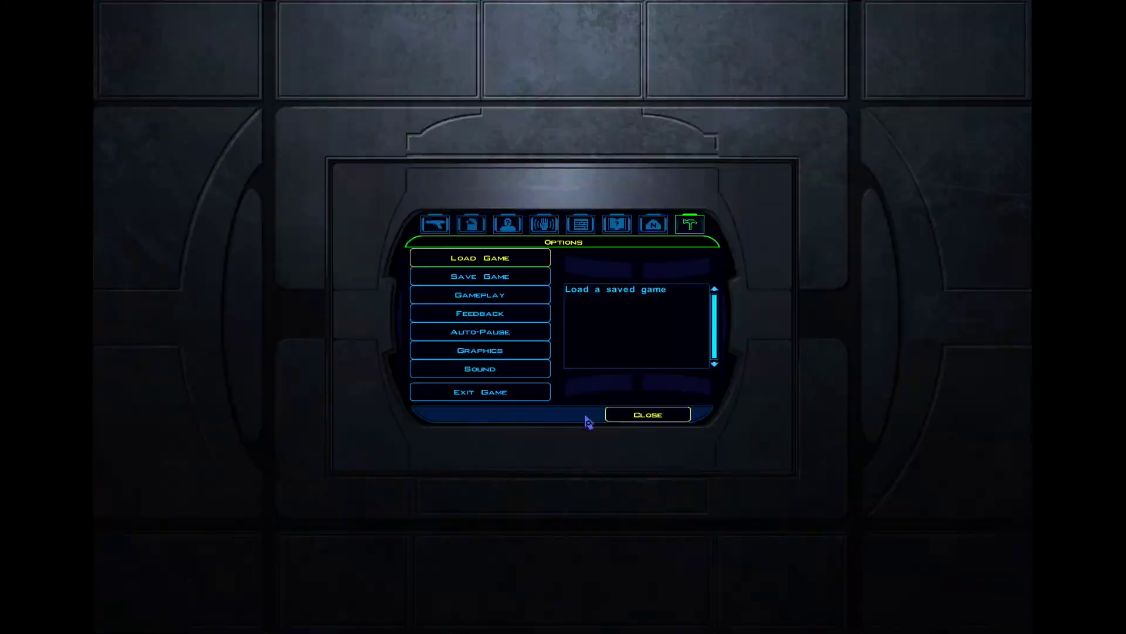
{"action": "left_click", "coordinate": [502, 399]}
{"action": "left_click", "coordinate": [562, 324]}
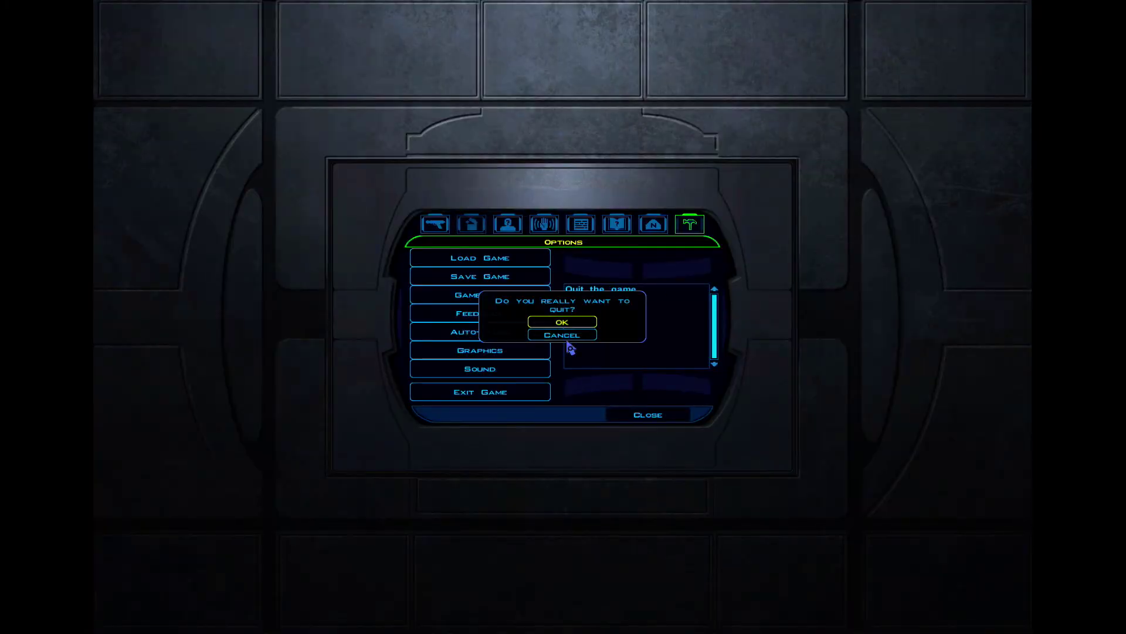
{"action": "left_click", "coordinate": [598, 383]}
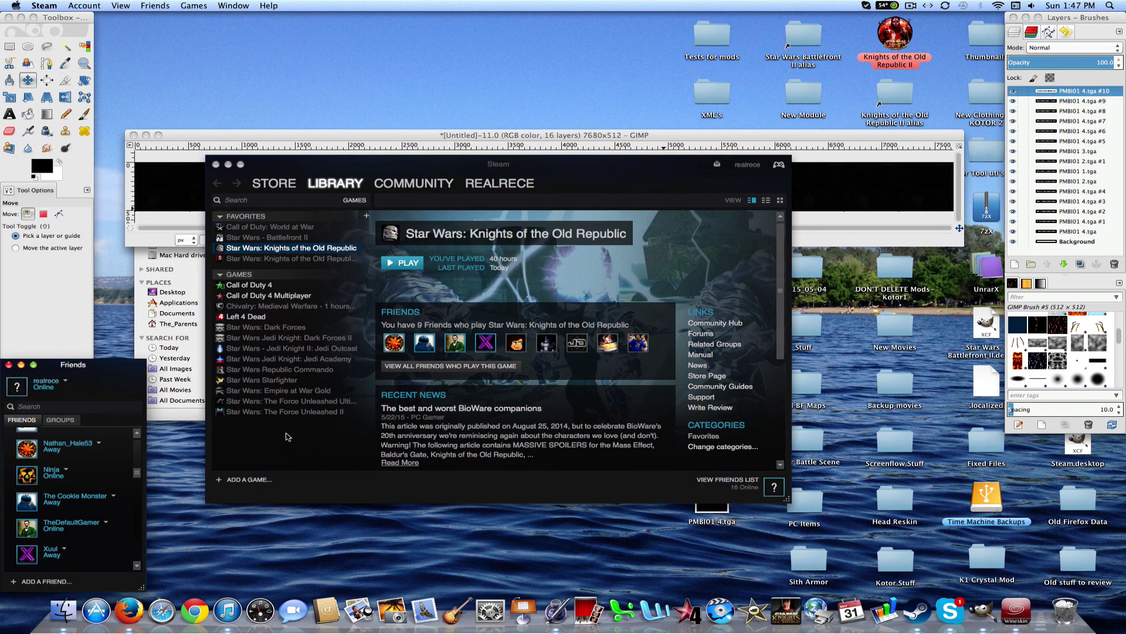
- Hide Steam to review the layered texture strip in GIMP, and bring the Steam library back to the front
{"action": "right_click", "coordinate": [921, 586]}
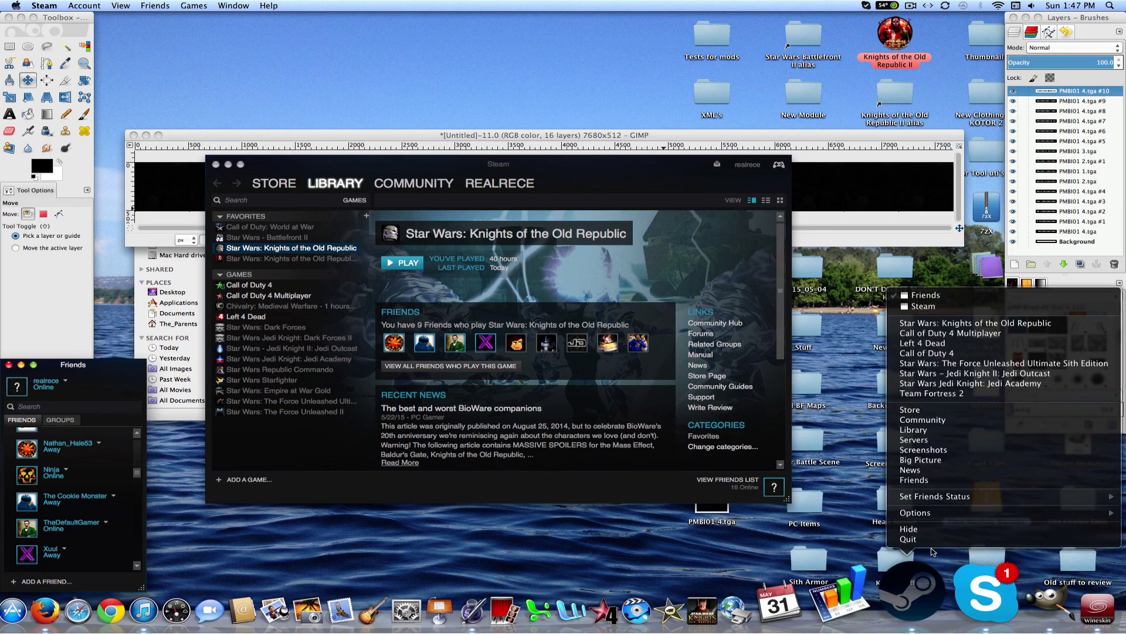
{"action": "left_click", "coordinate": [935, 529]}
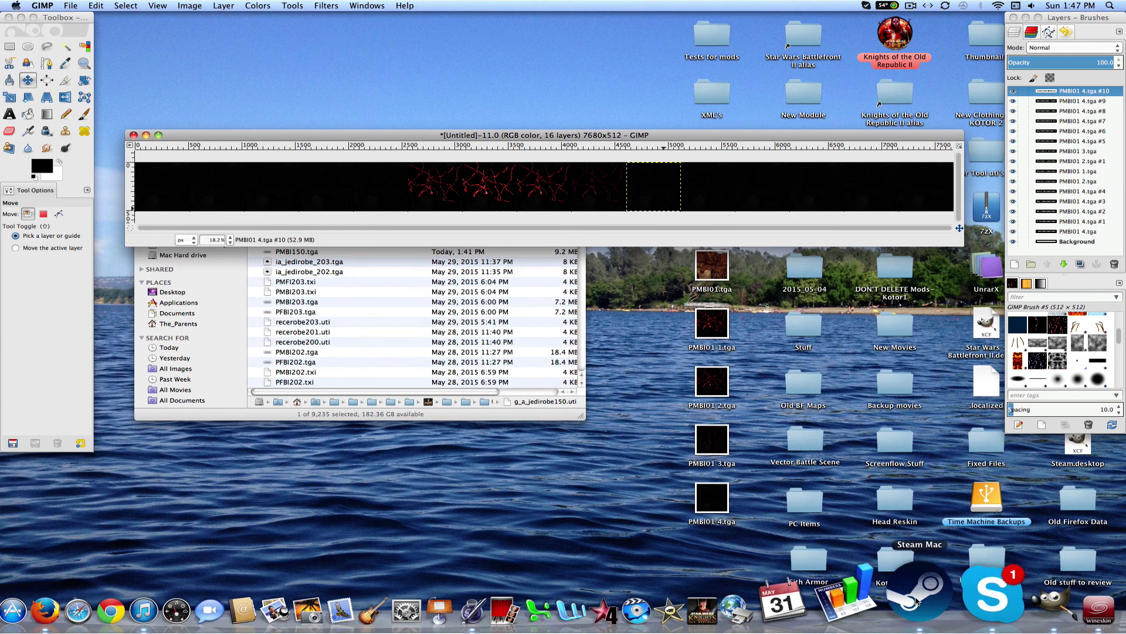
{"action": "left_click", "coordinate": [918, 611]}
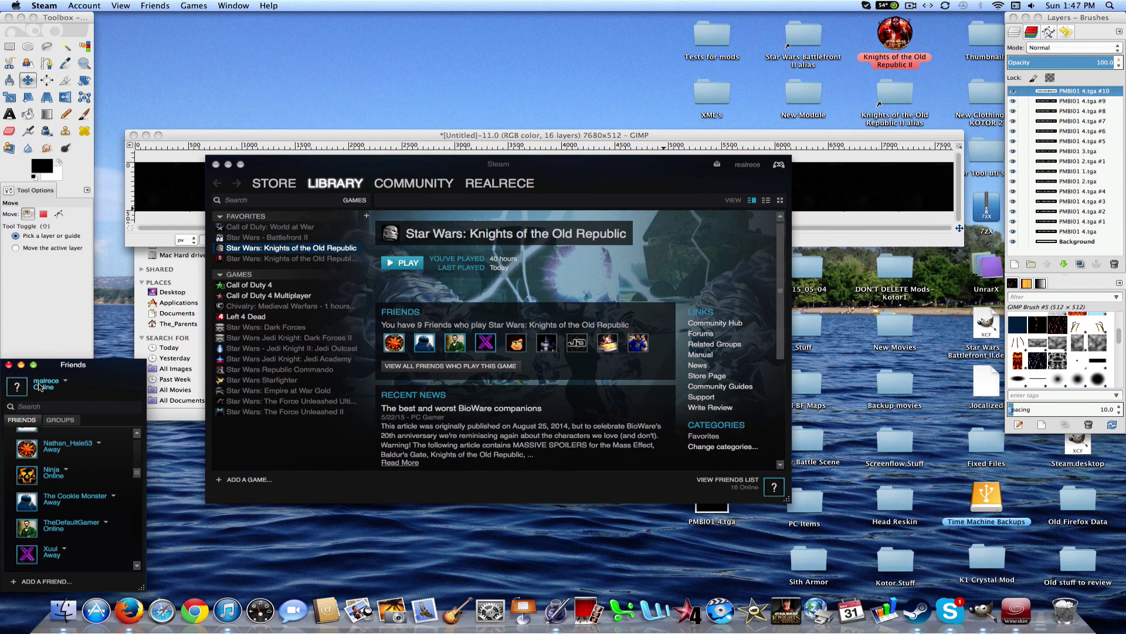